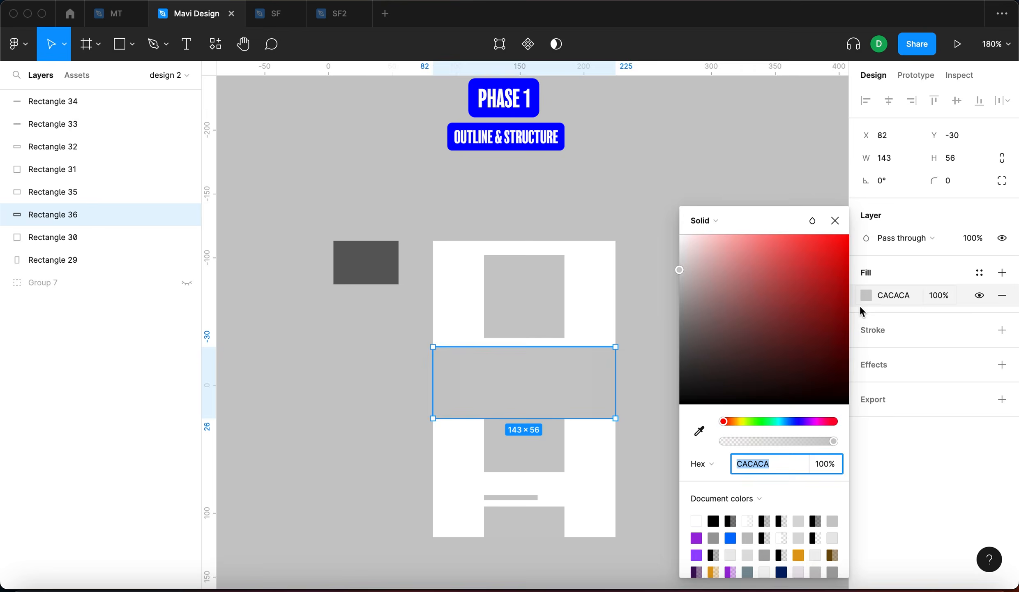
pyautogui.click(674, 355)
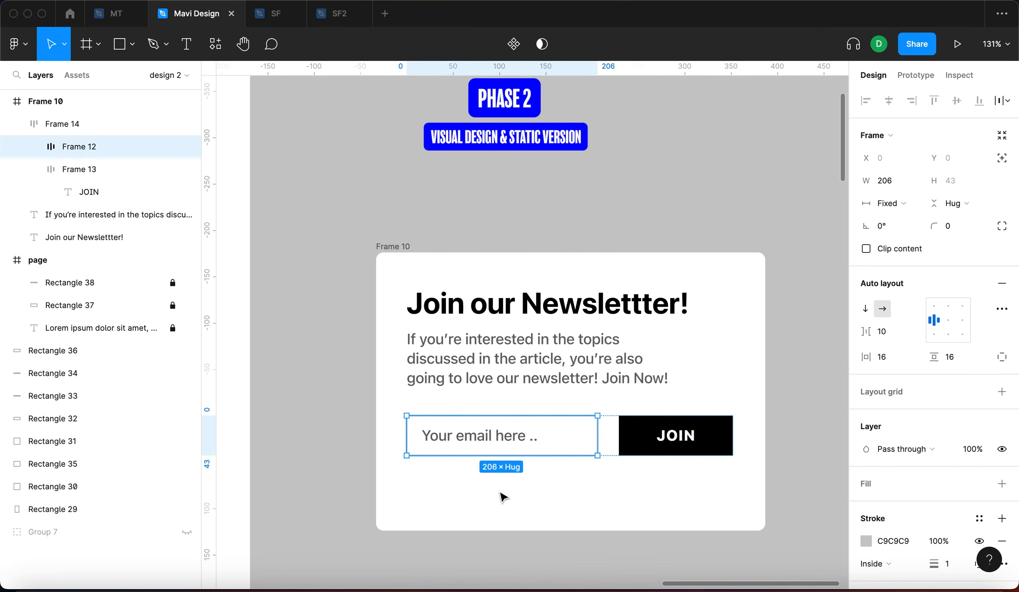
pyautogui.click(719, 446)
pyautogui.click(708, 428)
pyautogui.click(682, 441)
pyautogui.click(498, 443)
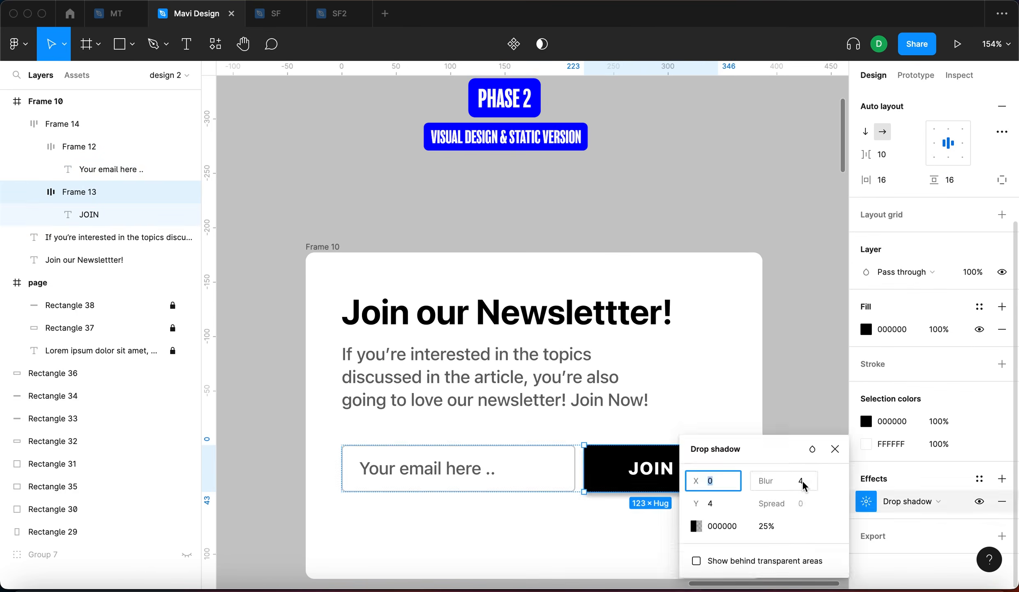
pyautogui.moveTo(682, 310); pyautogui.dragTo(664, 309)
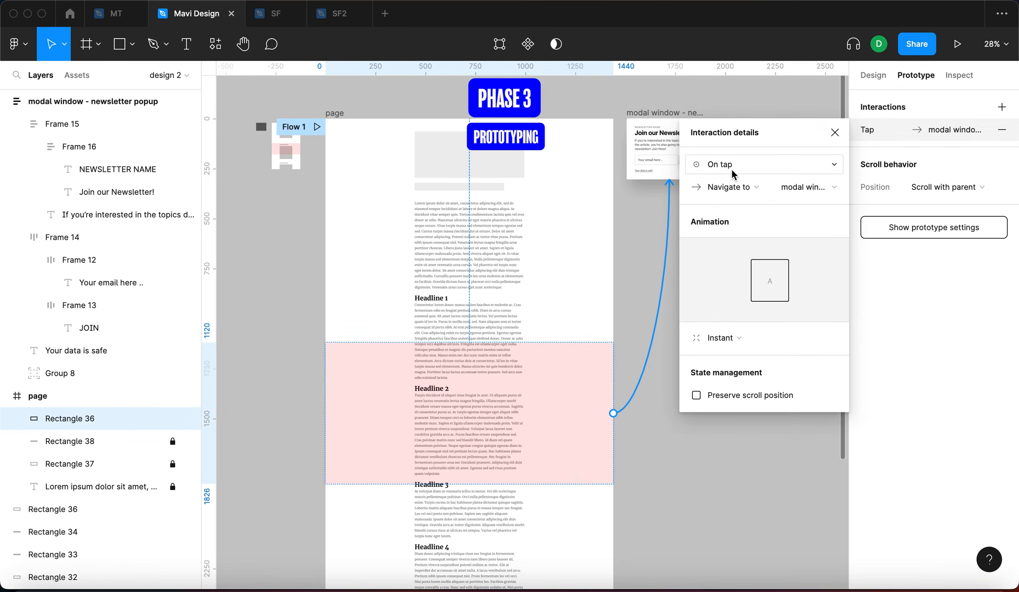
# Step: Set the pink rectangle's interaction to open the newsletter modal window as an overlay on mouse enter, and start the prototype preview
pyautogui.click(732, 169)
pyautogui.click(740, 261)
pyautogui.click(744, 188)
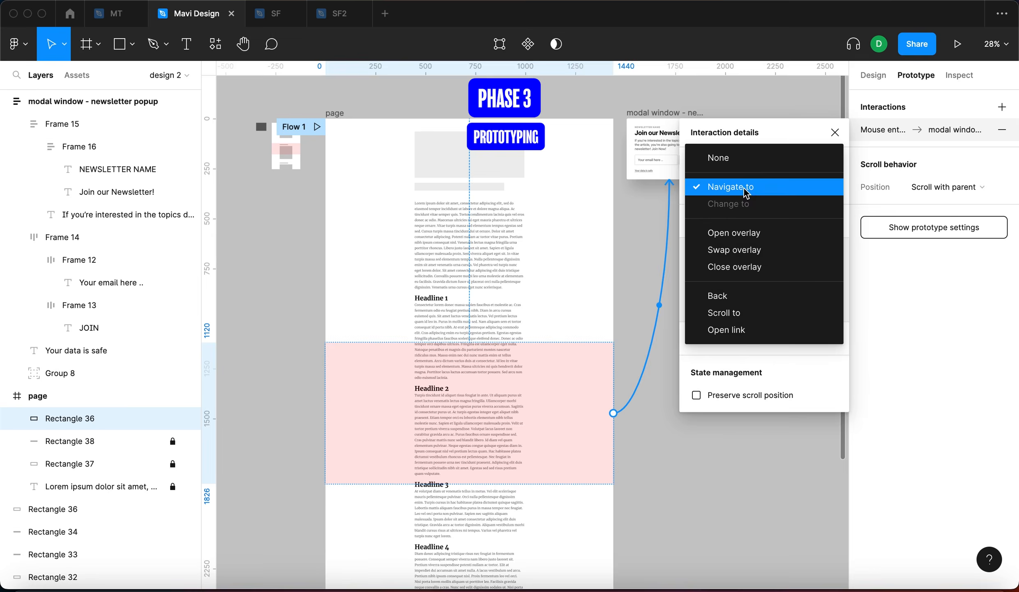
pyautogui.click(742, 232)
pyautogui.click(750, 289)
pyautogui.click(736, 462)
pyautogui.click(767, 496)
pyautogui.scroll(-1, 781, 472)
pyautogui.click(958, 44)
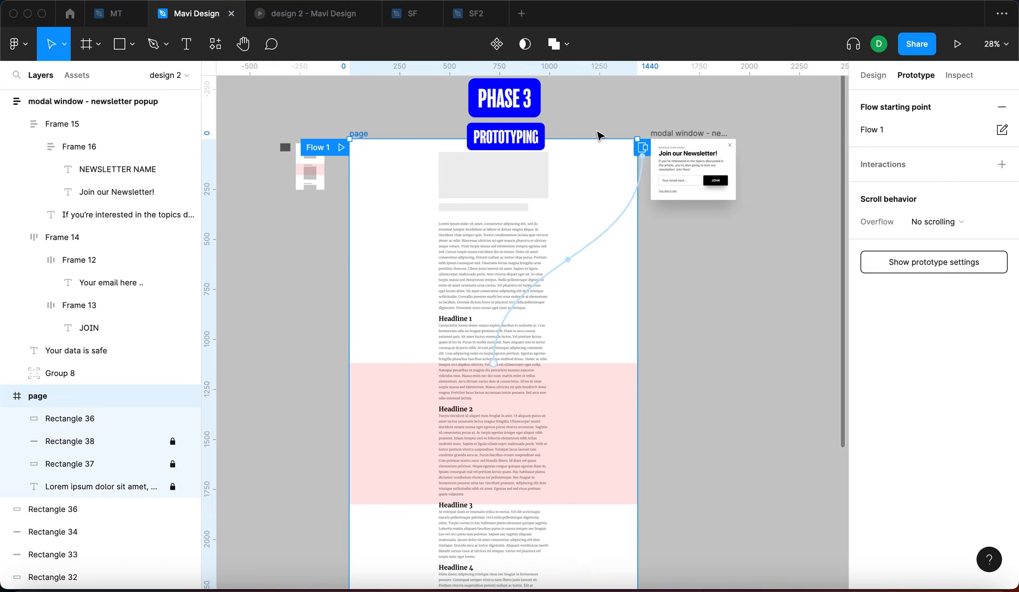
pyautogui.press('z')
pyautogui.scroll(-10, 887, 248)
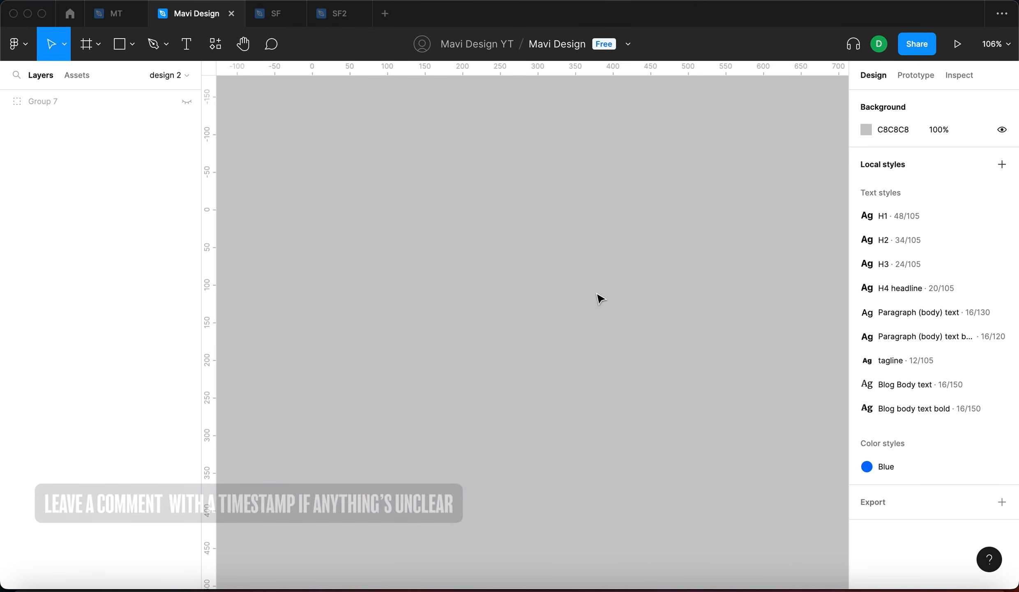
# Step: Draw a page rectangle about 143 × 232 on the empty canvas and fill it with white FFFFFF
pyautogui.press('r')
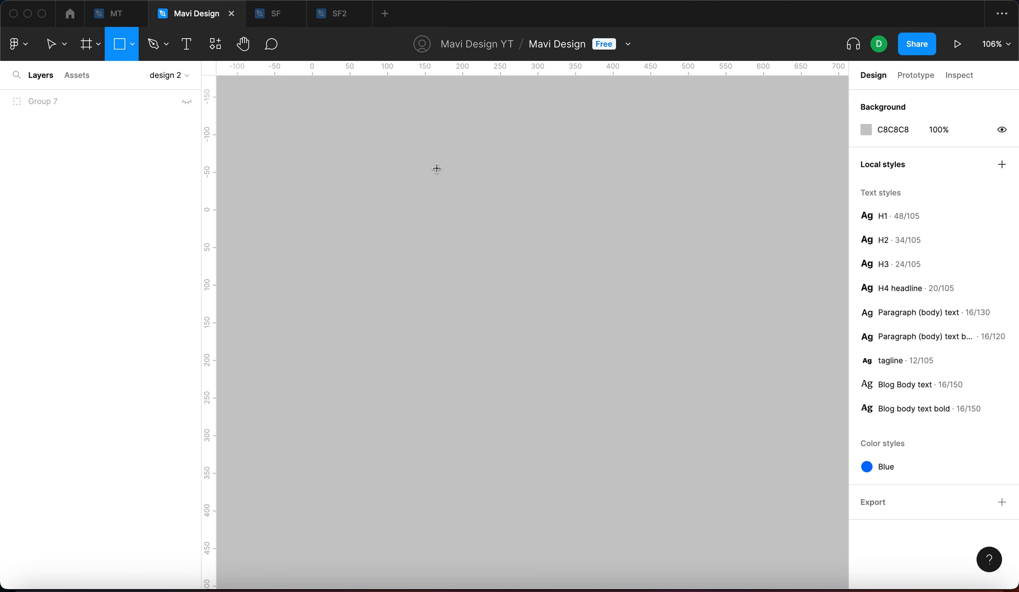
pyautogui.moveTo(373, 125); pyautogui.dragTo(482, 299)
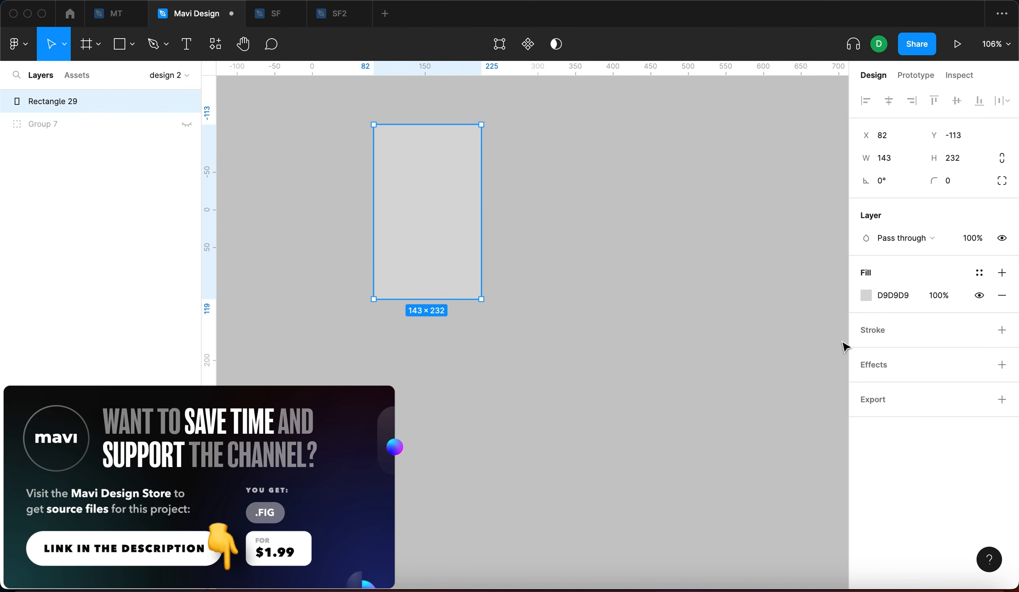
pyautogui.click(866, 295)
pyautogui.moveTo(735, 254); pyautogui.dragTo(676, 231)
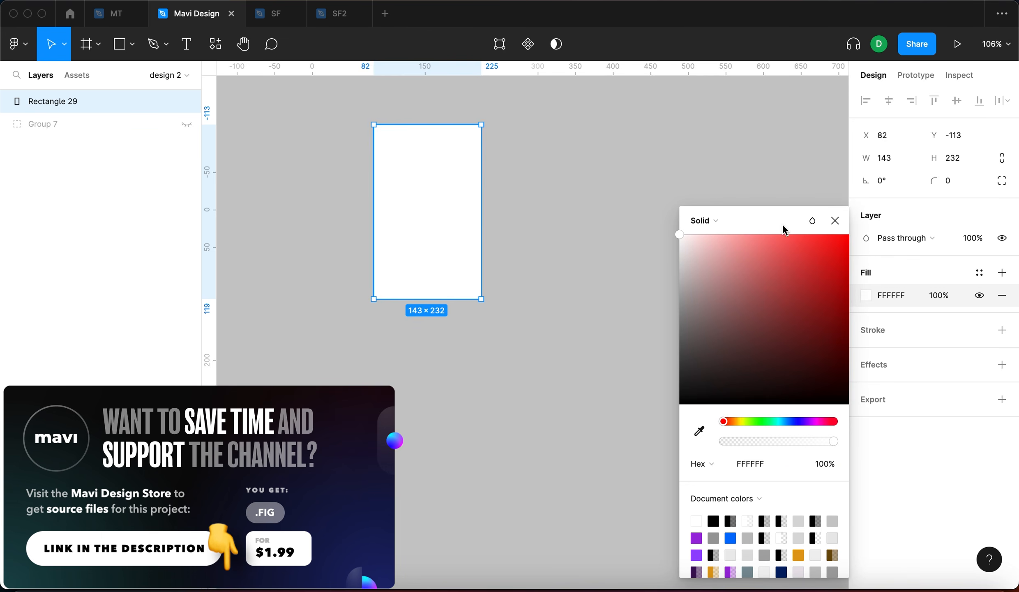
pyautogui.click(835, 222)
pyautogui.click(641, 128)
# Step: Duplicate the white page rectangle as a centred content block about 63 × 210, filled with grey CACACA
pyautogui.click(407, 186)
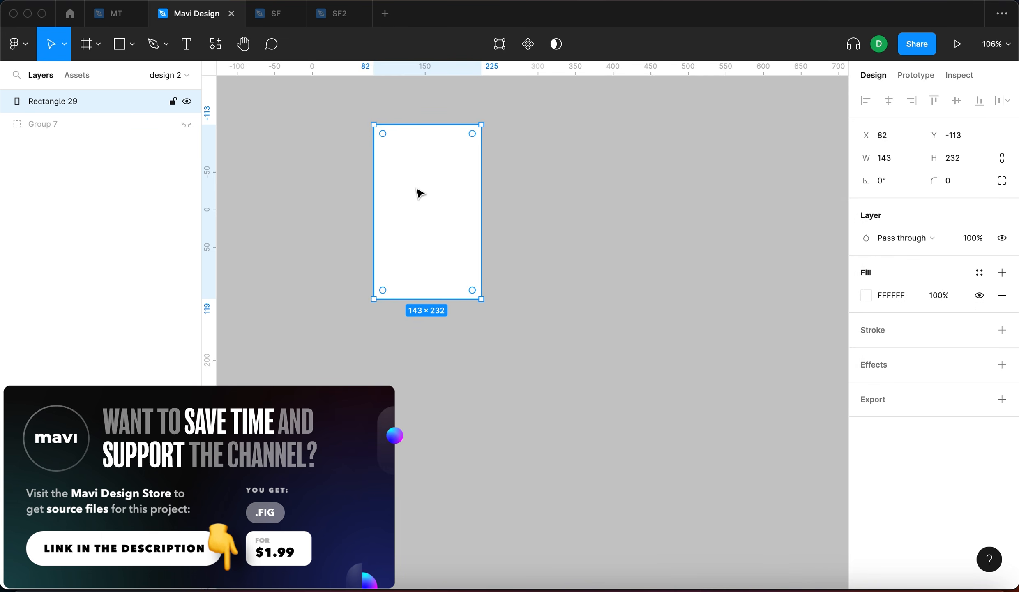
pyautogui.press('super+d')
pyautogui.moveTo(479, 197); pyautogui.dragTo(451, 207)
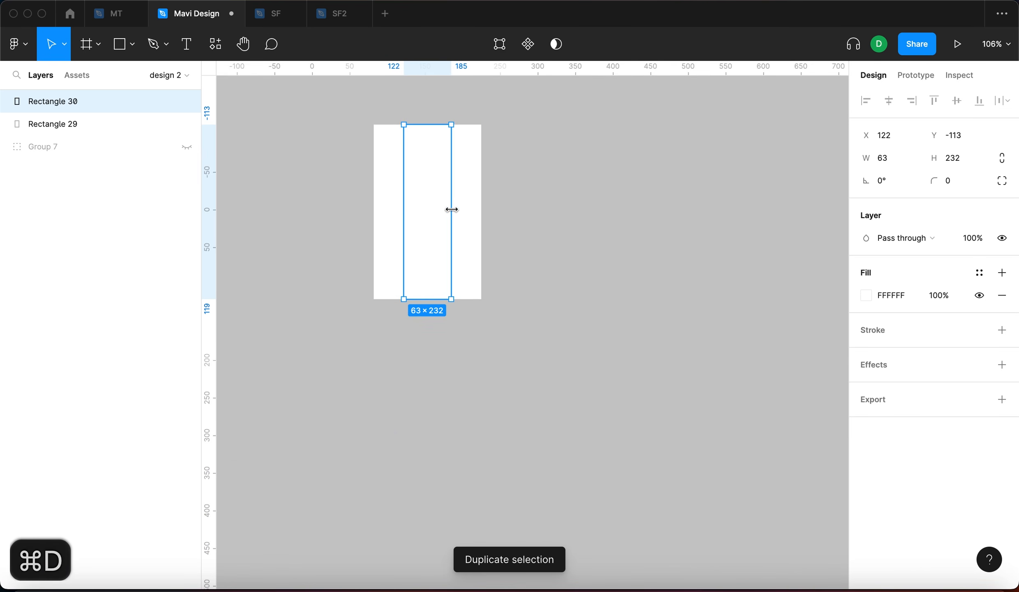
pyautogui.click(866, 296)
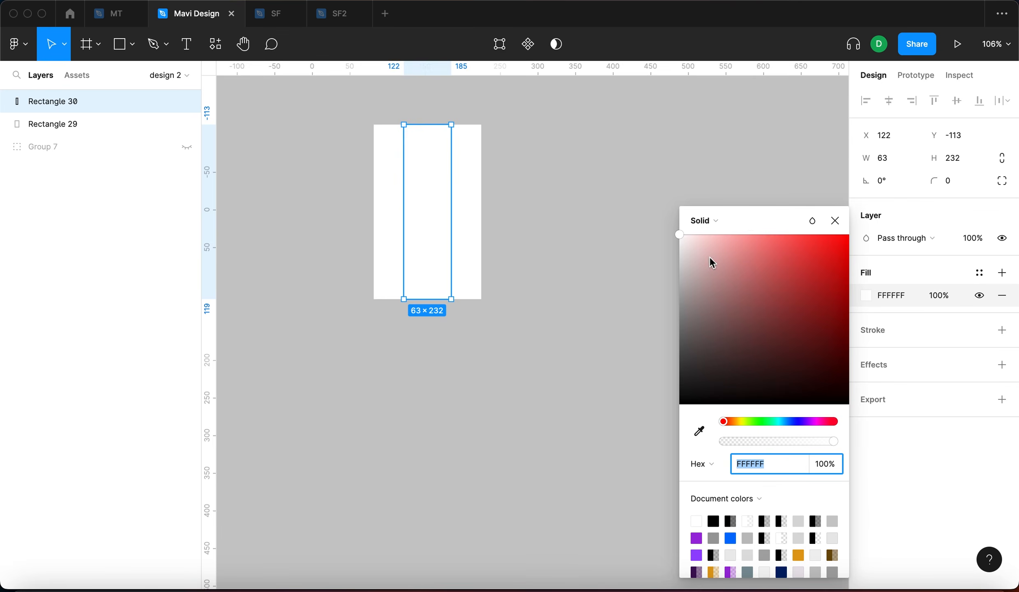
pyautogui.moveTo(713, 262); pyautogui.dragTo(674, 275)
pyautogui.click(835, 221)
pyautogui.moveTo(420, 124); pyautogui.dragTo(420, 133)
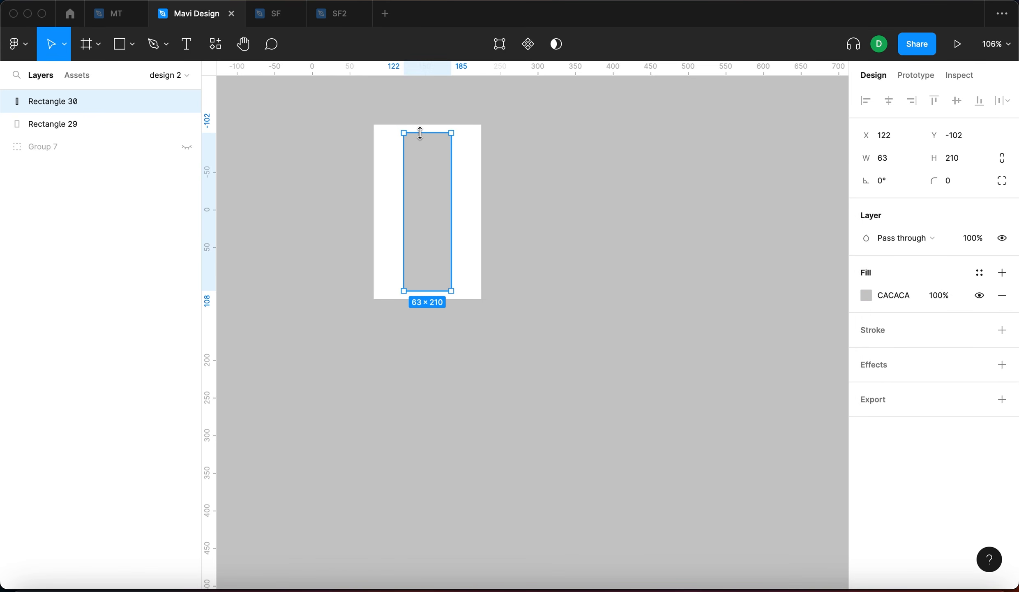
# Step: Shorten the grey content block to about 63 × 65 and place a copy of it lower on the page
pyautogui.click(584, 166)
pyautogui.click(449, 195)
pyautogui.moveTo(426, 290); pyautogui.dragTo(440, 235)
pyautogui.keyDown('alt'); pyautogui.moveTo(437, 232); pyautogui.dragTo(416, 283); pyautogui.keyUp('alt')
pyautogui.scroll(5, 435, 271)
pyautogui.scroll(-5, 455, 326)
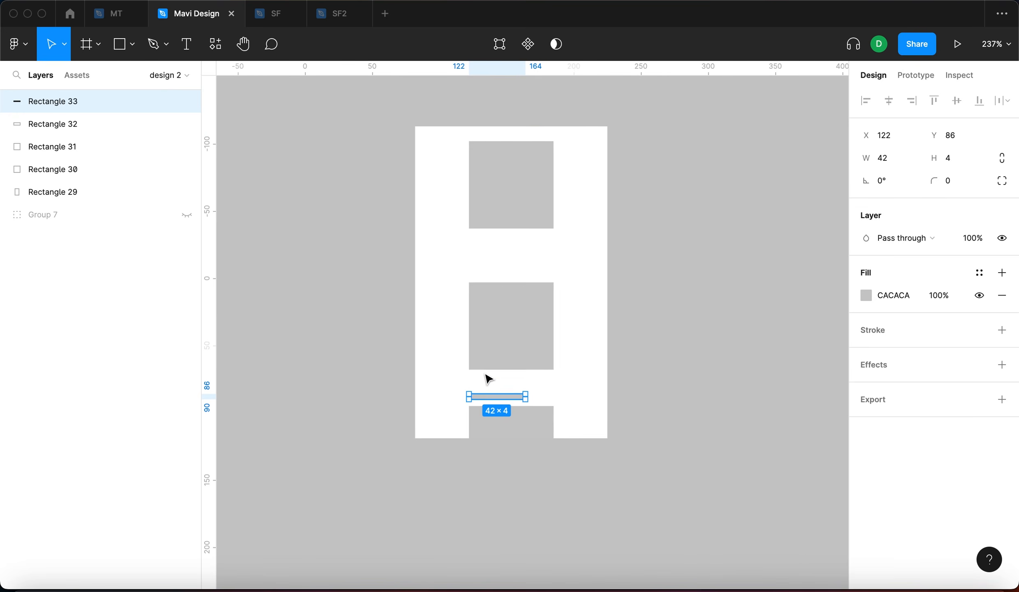
# Step: Copy the thin grey headline bar to just above the middle content block
pyautogui.keyDown('alt'); pyautogui.moveTo(494, 394); pyautogui.dragTo(508, 275); pyautogui.keyUp('alt')
pyautogui.click(756, 246)
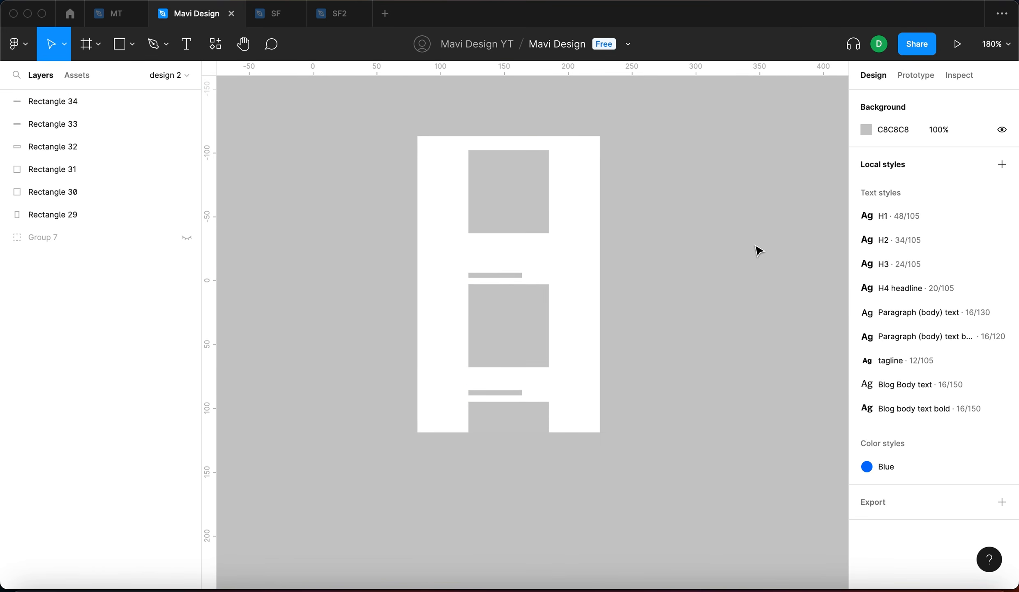
# Step: Copy the top grey content block to the canvas beside the page and resize the copy to about 51 × 34
pyautogui.hscroll(-1, 756, 246)
pyautogui.hscroll(-2, 596, 207)
pyautogui.scroll(1, 596, 207)
pyautogui.click(596, 207)
pyautogui.keyDown('alt'); pyautogui.moveTo(608, 218); pyautogui.dragTo(393, 203); pyautogui.keyUp('alt')
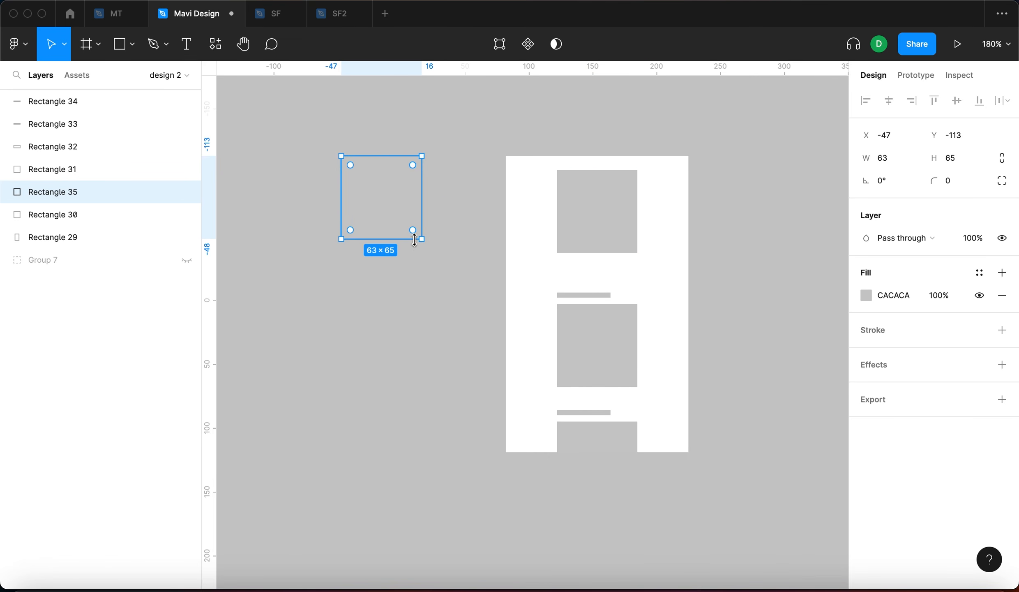
pyautogui.moveTo(415, 237); pyautogui.dragTo(406, 199)
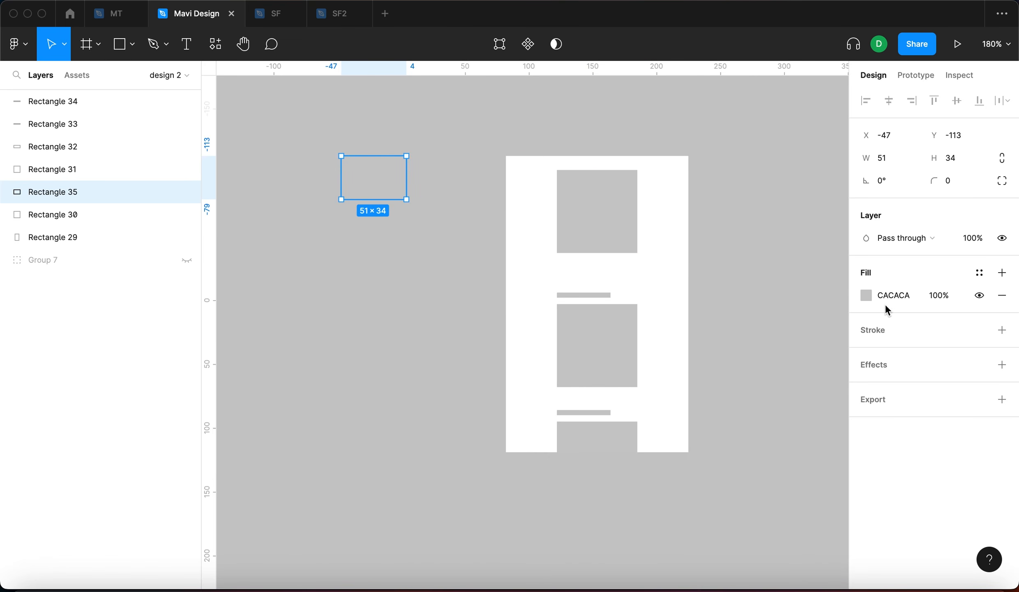
# Step: Fill the small rectangle beside the page with dark grey 5F5F5F
pyautogui.click(866, 295)
pyautogui.moveTo(767, 269); pyautogui.dragTo(680, 341)
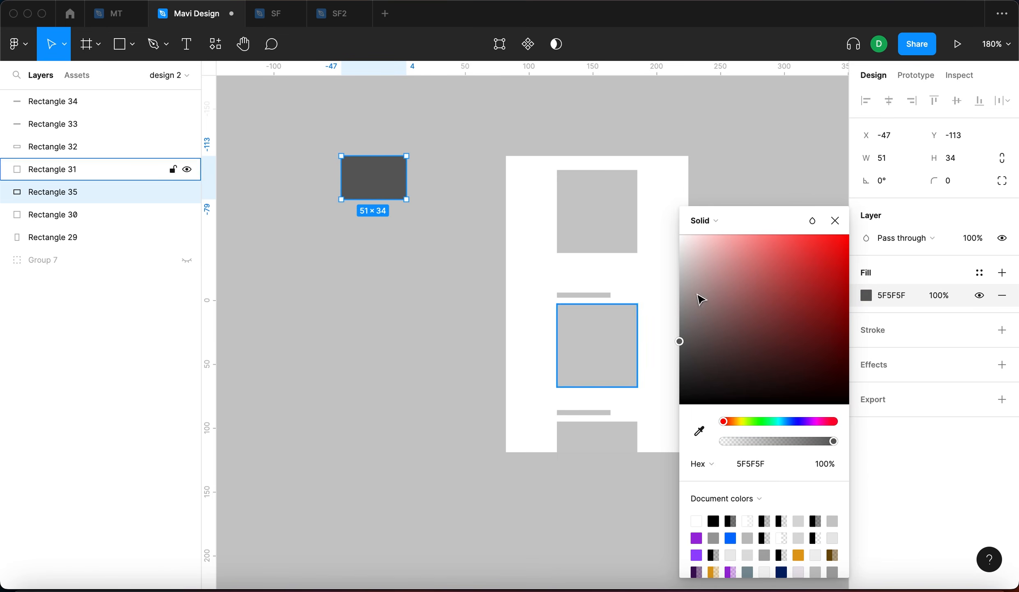
pyautogui.click(836, 220)
pyautogui.click(803, 207)
# Step: Move the dark grey rectangle closer to the page, to X 4, level with the page's upper edge
pyautogui.moveTo(396, 187)
pyautogui.mouseDown()
pyautogui.moveTo(423, 186)
pyautogui.moveTo(401, 166)
pyautogui.mouseUp()
pyautogui.click(405, 205)
pyautogui.hscroll(5, 406, 179)
pyautogui.hscroll(-4, 336, 172)
pyautogui.scroll(1, 456, 224)
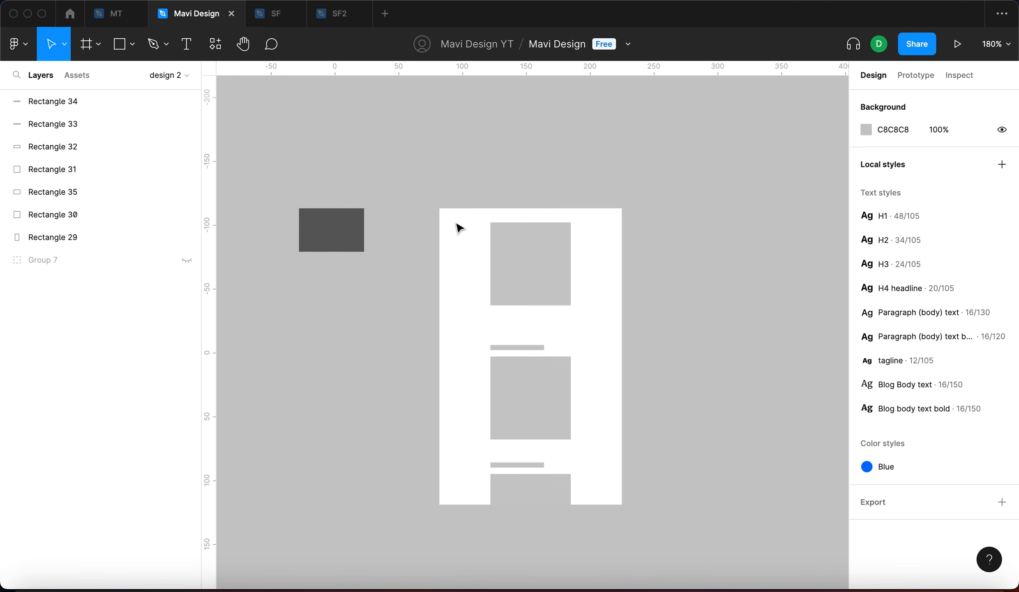
pyautogui.hscroll(-3, 405, 273)
pyautogui.scroll(1, 386, 251)
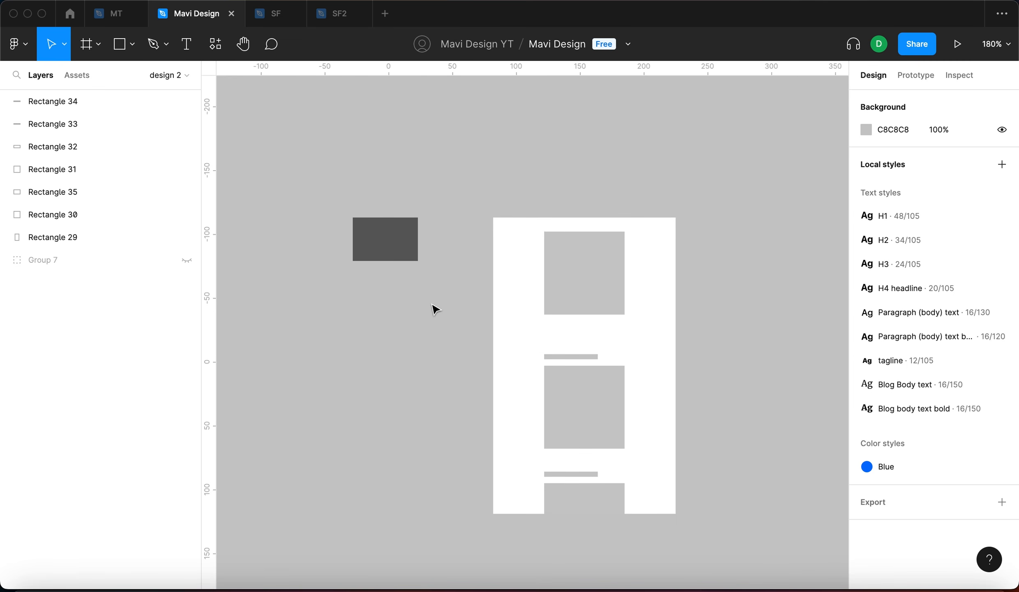
pyautogui.hscroll(-2, 439, 301)
pyautogui.moveTo(409, 252); pyautogui.dragTo(449, 253)
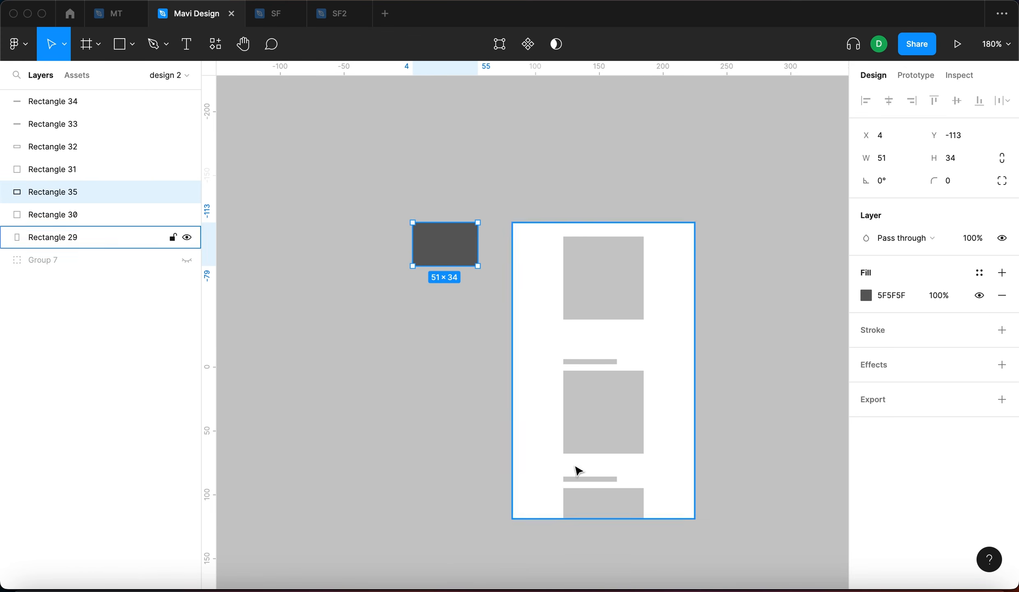
pyautogui.click(369, 264)
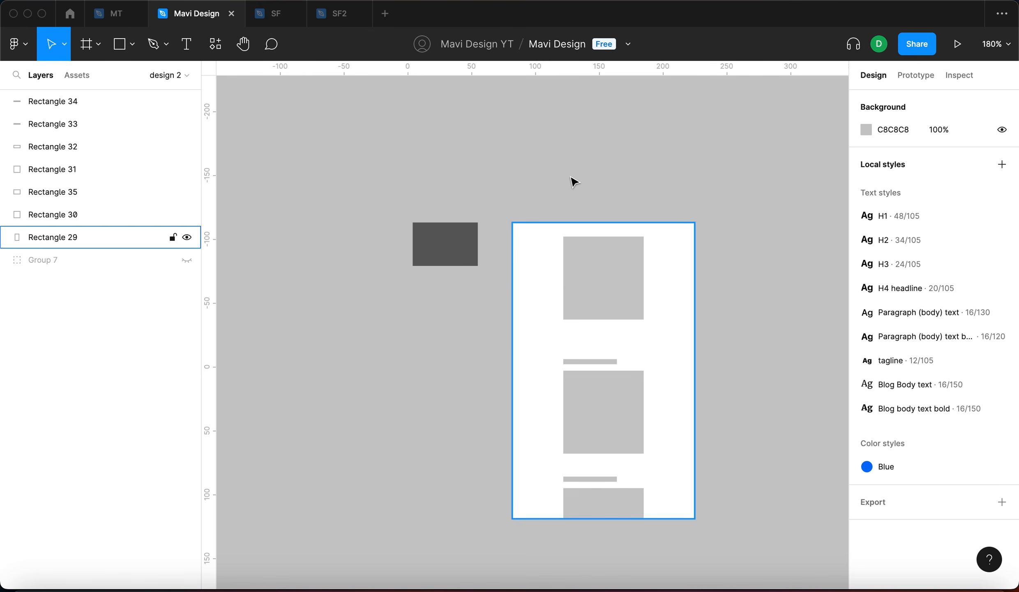
# Step: Duplicate the top grey content block as a full-page-width band about 143 × 56 and position it at Y -30
pyautogui.hscroll(8, 600, 275)
pyautogui.scroll(1, 600, 275)
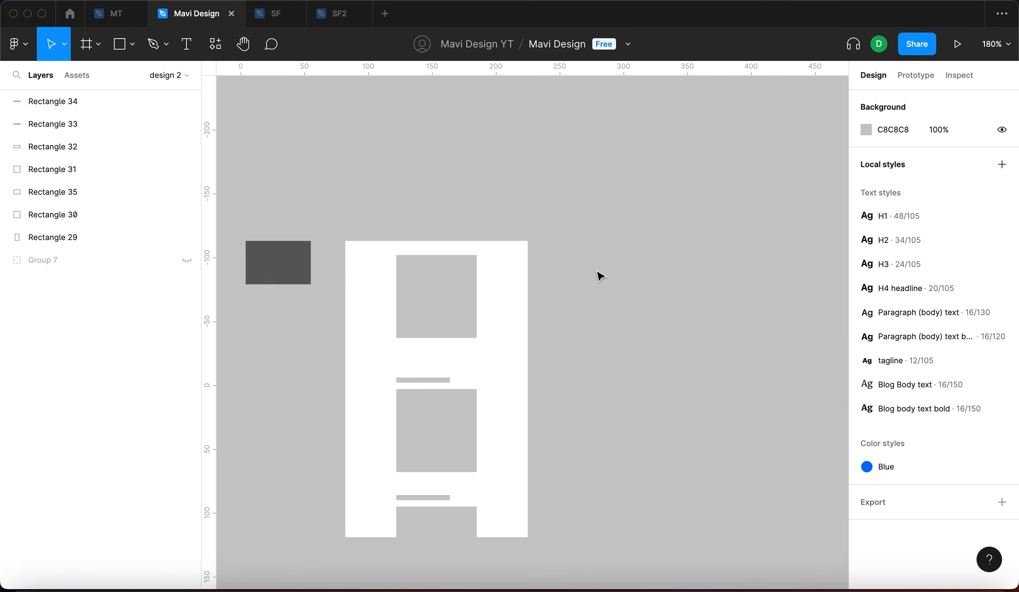
pyautogui.click(452, 289)
pyautogui.press('super+d')
pyautogui.moveTo(433, 294); pyautogui.dragTo(528, 353)
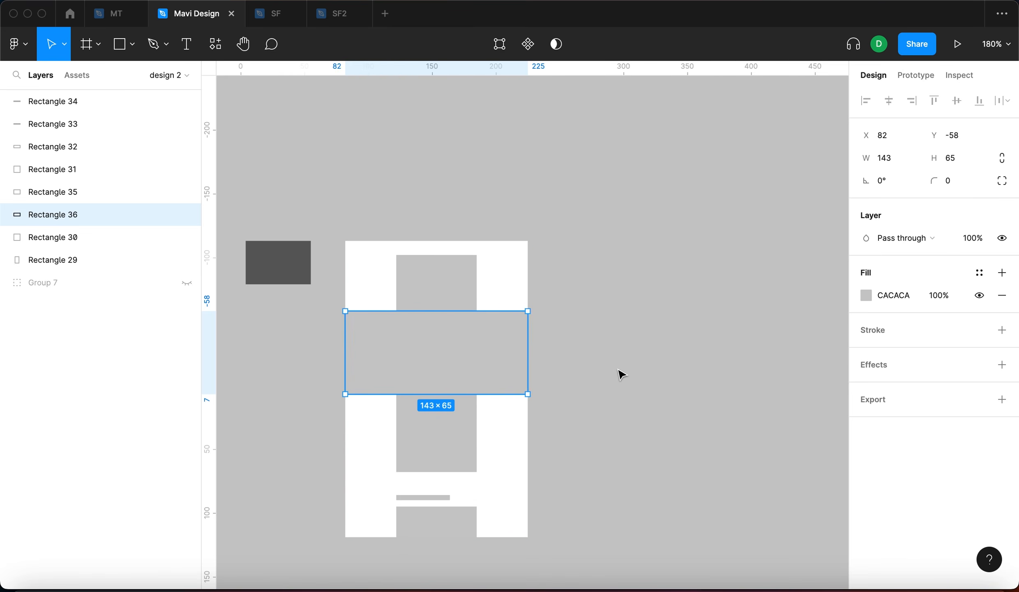
pyautogui.moveTo(488, 396); pyautogui.dragTo(499, 383)
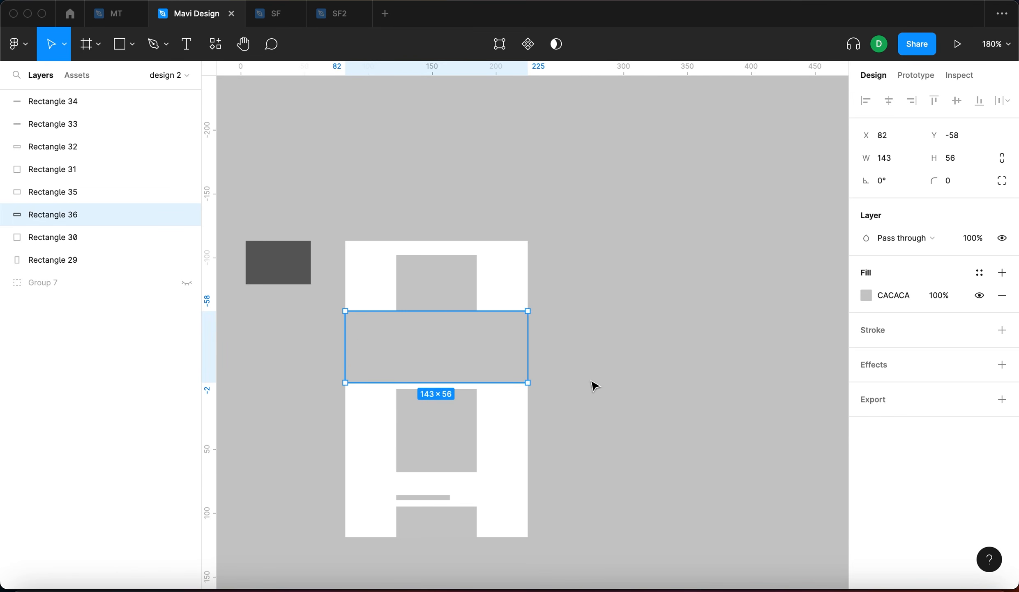
pyautogui.moveTo(595, 386); pyautogui.dragTo(684, 384)
pyautogui.moveTo(573, 353); pyautogui.dragTo(582, 388)
# Step: Fill the full-width band with red FF0000 at 10% opacity
pyautogui.click(866, 294)
pyautogui.moveTo(817, 349); pyautogui.dragTo(858, 224)
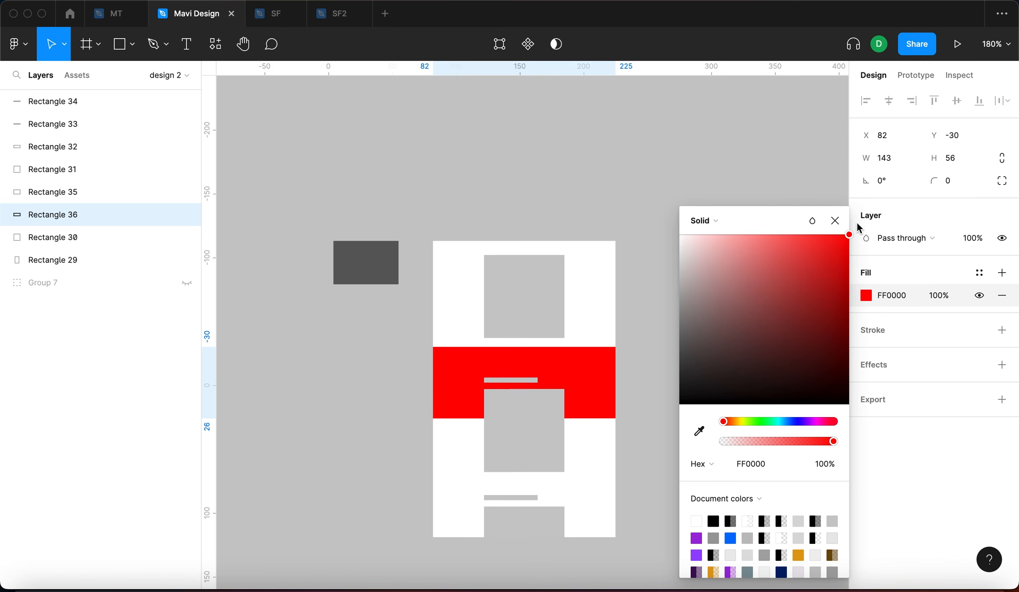
pyautogui.click(939, 295)
pyautogui.hotkey('shift', 'Down')
pyautogui.hotkey('shift', 'Down')
pyautogui.hotkey('shift', 'Down')
pyautogui.hotkey('shift', 'Down')
pyautogui.hotkey('shift', 'Down')
pyautogui.hotkey('shift', 'Down')
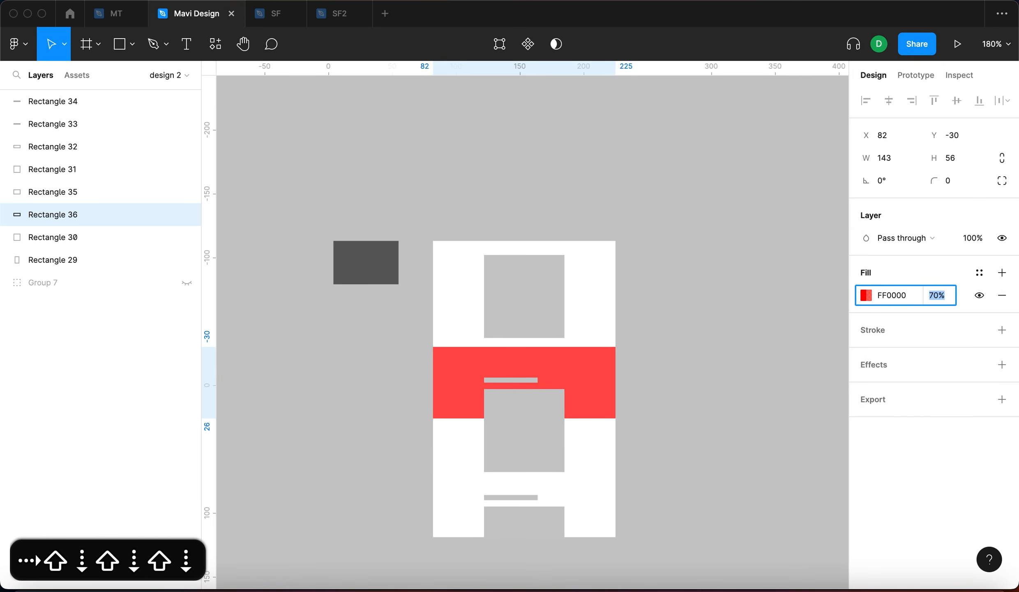
pyautogui.hotkey('shift', 'Down')
pyautogui.hotkey('shift', 'Down')
pyautogui.hotkey('shift', 'Down')
# Step: Bring the translucent red band to the front of all layers
pyautogui.press('alt+super+bracketright')
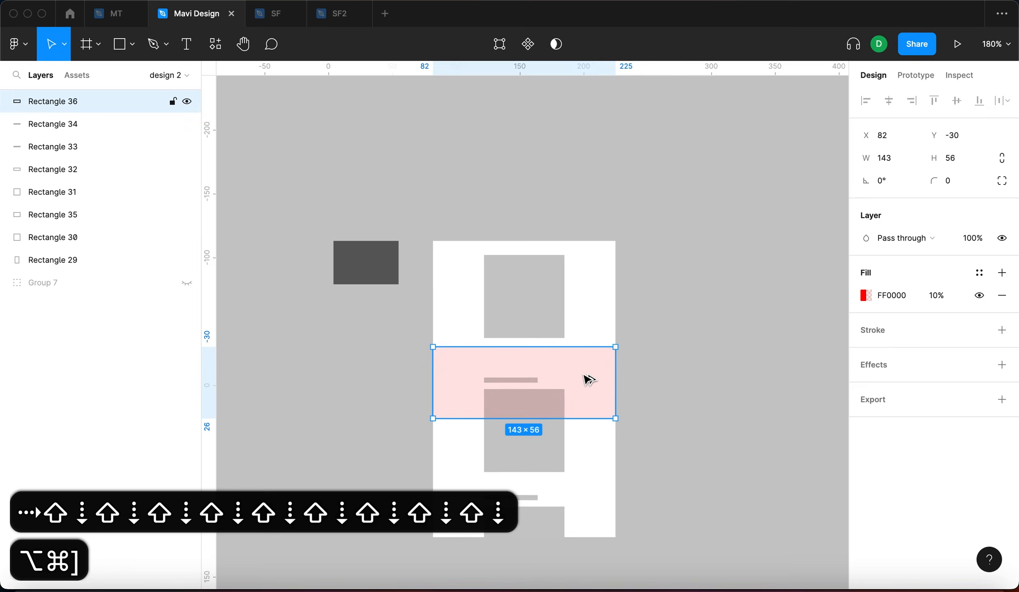
pyautogui.click(672, 396)
pyautogui.scroll(-2, 675, 369)
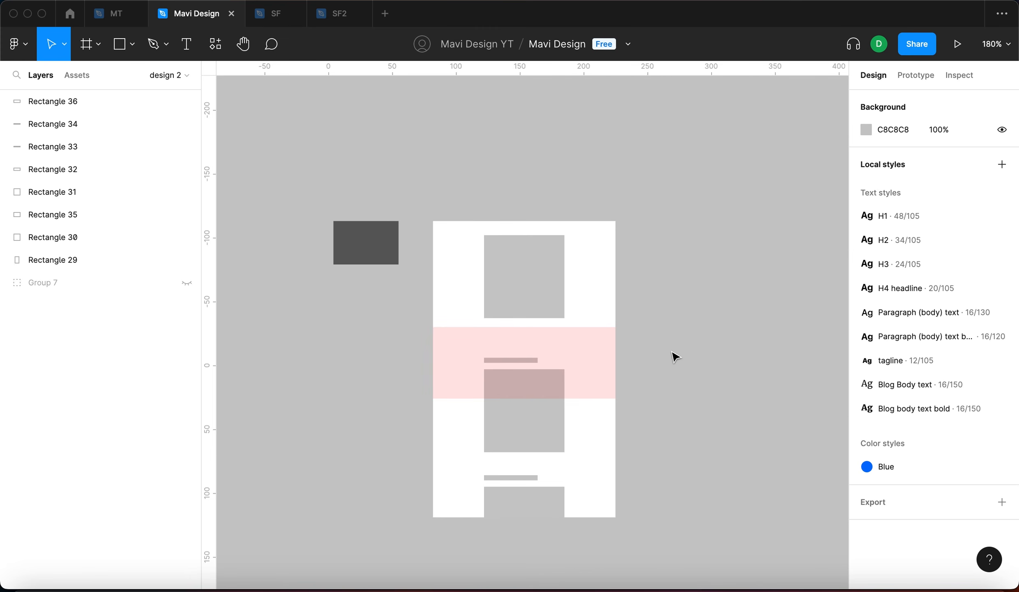
# Step: Increase the dark grey rectangle's height to about 40
pyautogui.click(582, 392)
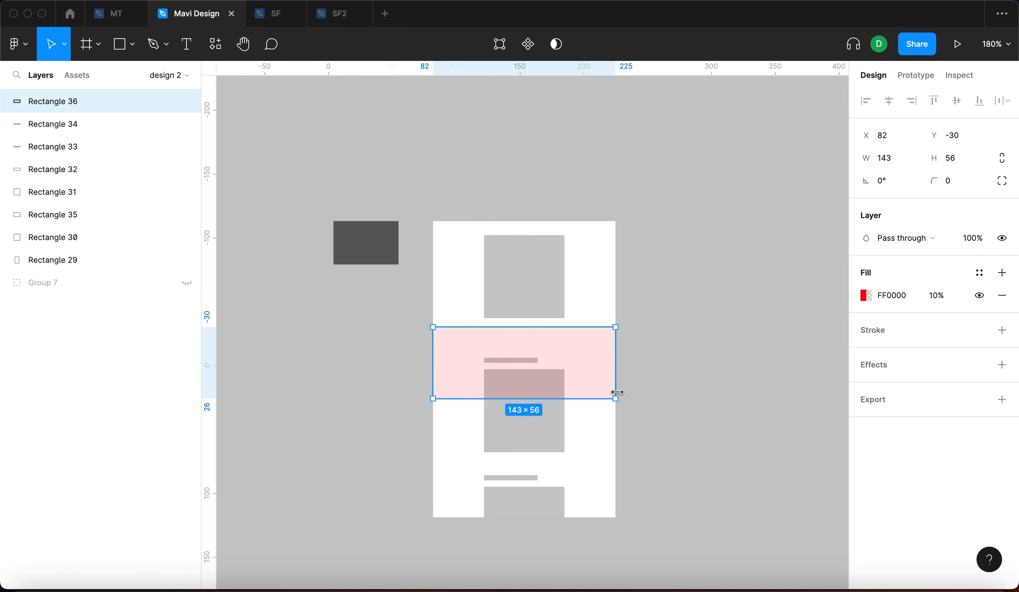
pyautogui.click(352, 234)
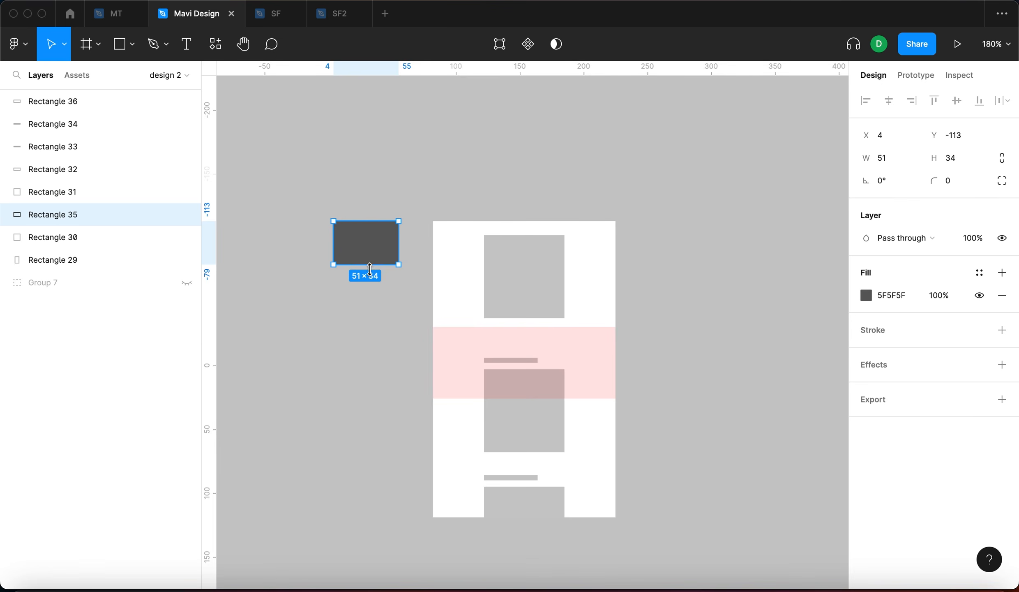
pyautogui.moveTo(369, 269); pyautogui.dragTo(369, 276)
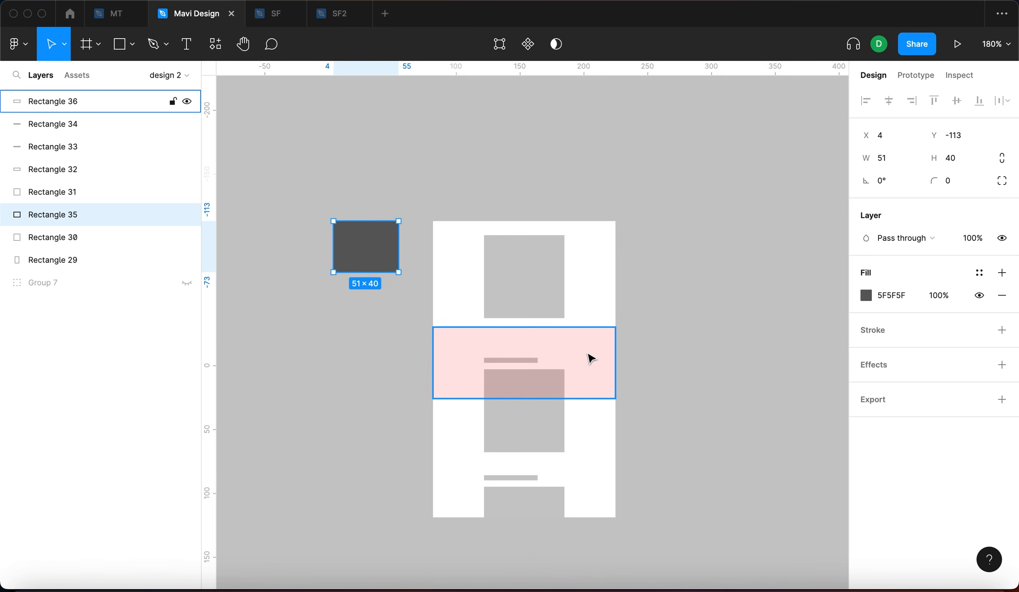
pyautogui.click(697, 356)
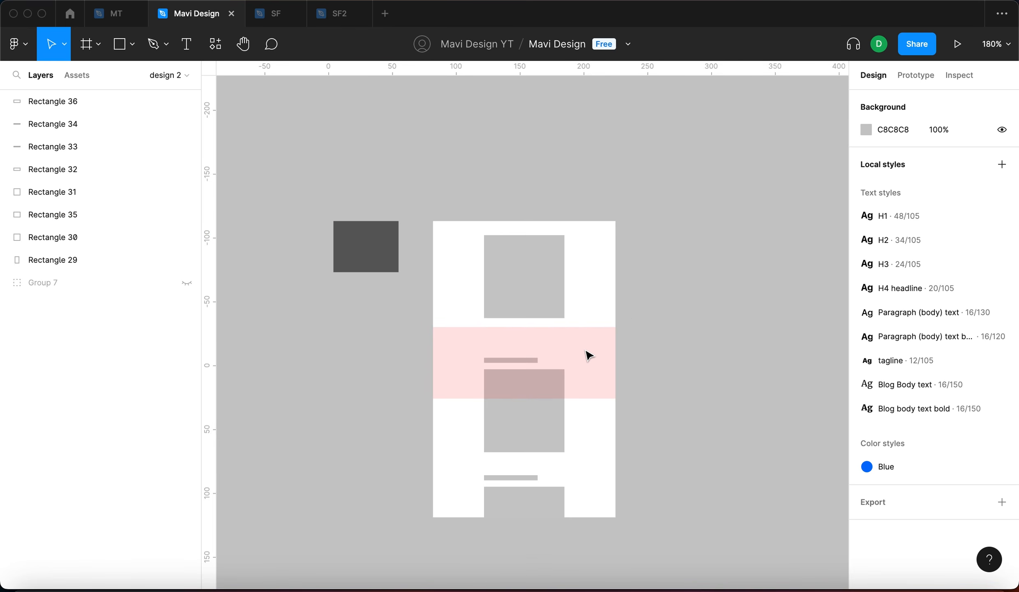
# Step: Reposition the translucent red band on the page to about Y -20, over the upper part of the middle content block
pyautogui.moveTo(577, 351); pyautogui.dragTo(584, 405)
pyautogui.press('Escape')
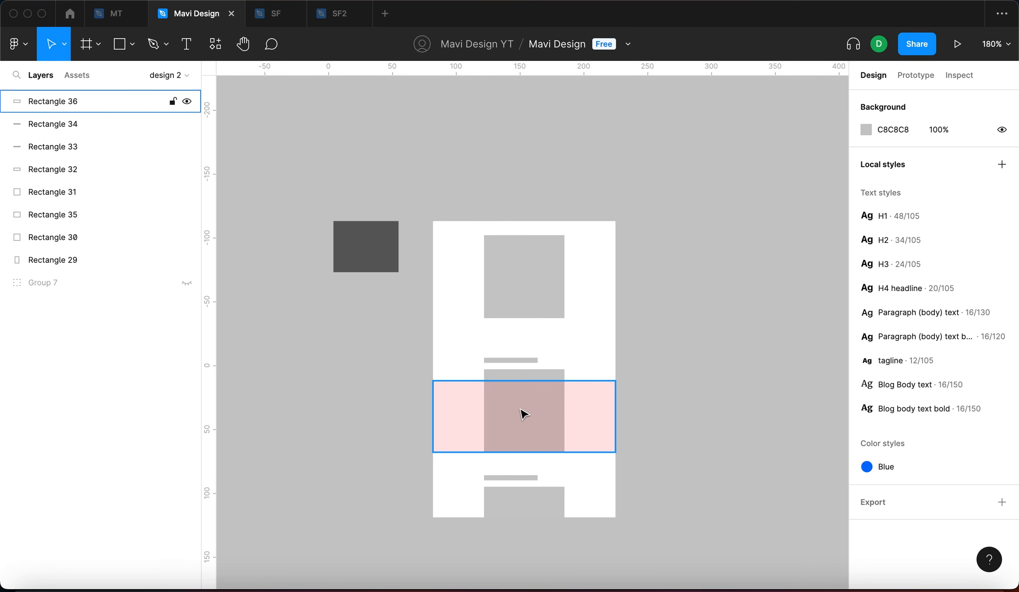
pyautogui.click(522, 413)
pyautogui.moveTo(523, 405); pyautogui.dragTo(596, 382)
pyautogui.click(677, 405)
pyautogui.click(589, 376)
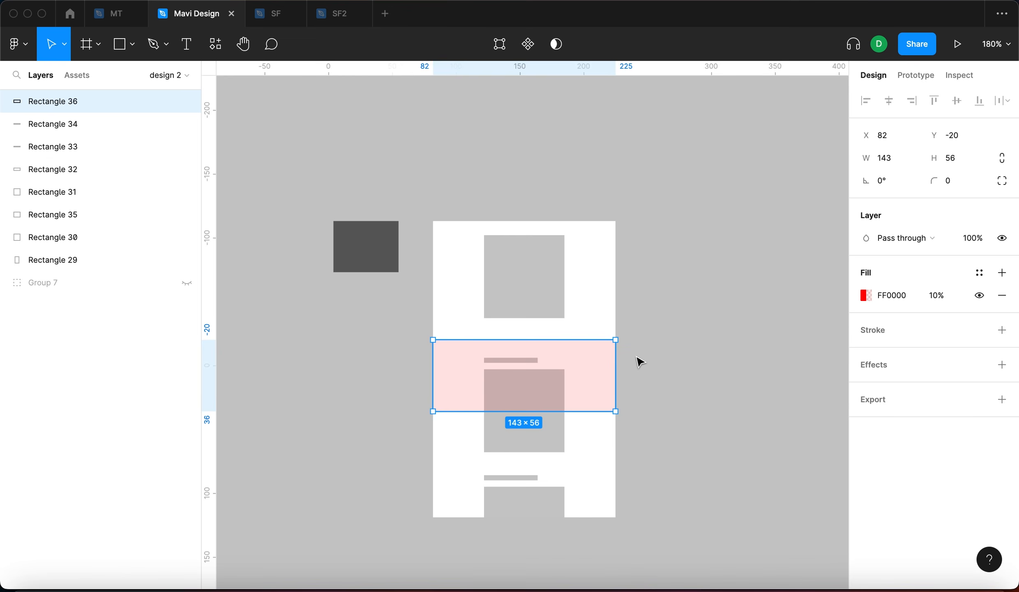
# Step: Reposition the translucent red band on the page to about Y -11, covering the middle bar and the block's upper half
pyautogui.moveTo(595, 374); pyautogui.dragTo(595, 416)
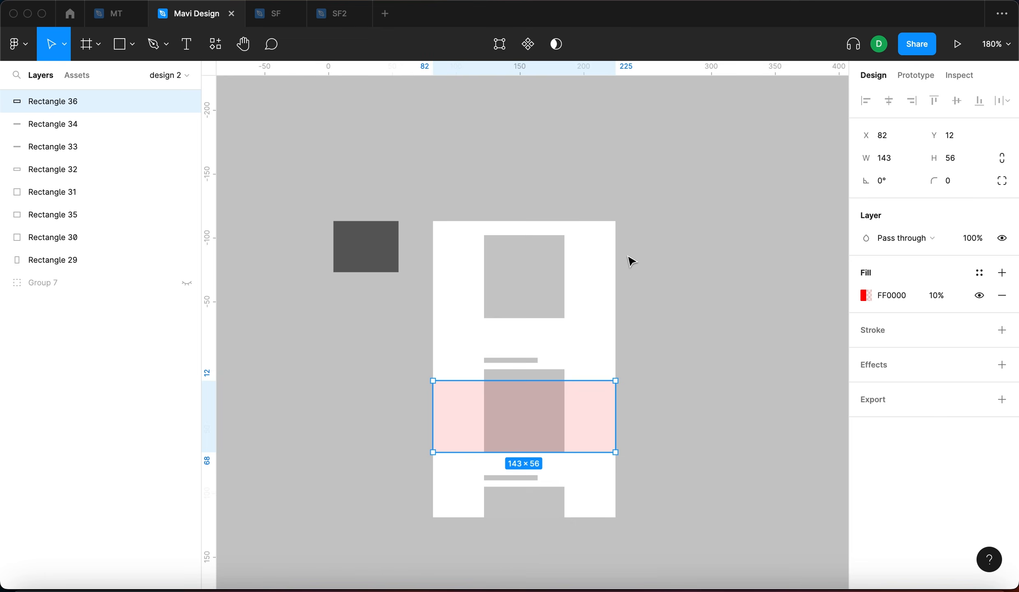
pyautogui.moveTo(569, 420); pyautogui.dragTo(569, 389)
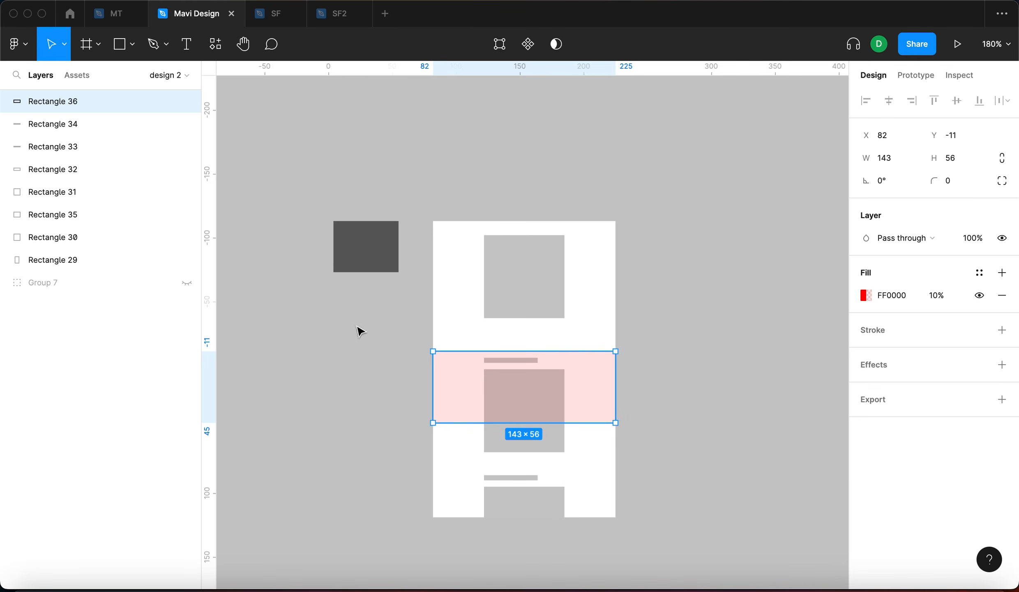
pyautogui.click(363, 372)
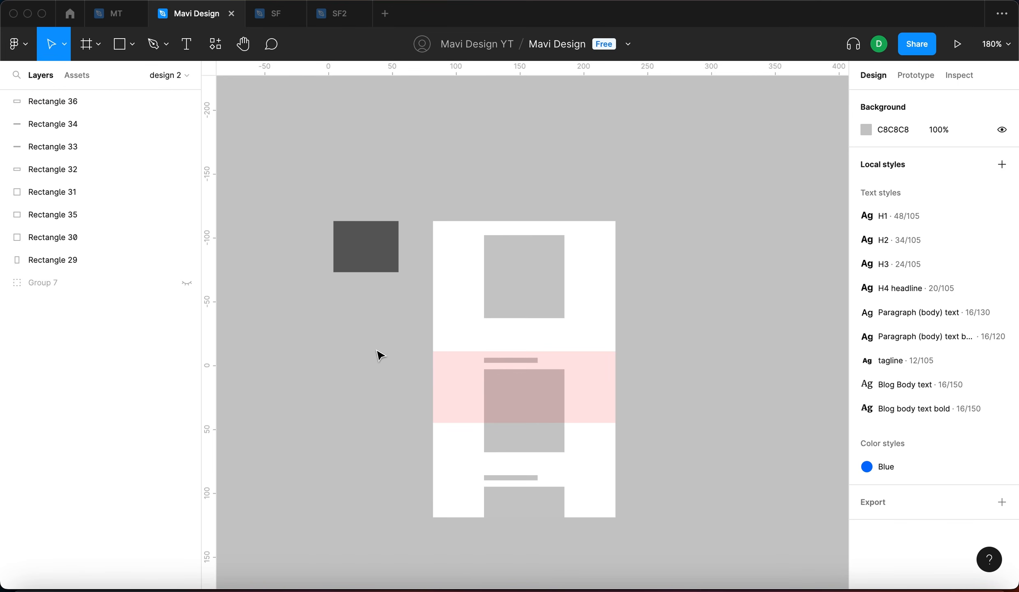
pyautogui.moveTo(658, 549); pyautogui.dragTo(372, 205)
pyautogui.moveTo(571, 374); pyautogui.dragTo(472, 246)
pyautogui.click(625, 264)
pyautogui.moveTo(611, 280); pyautogui.dragTo(646, 368)
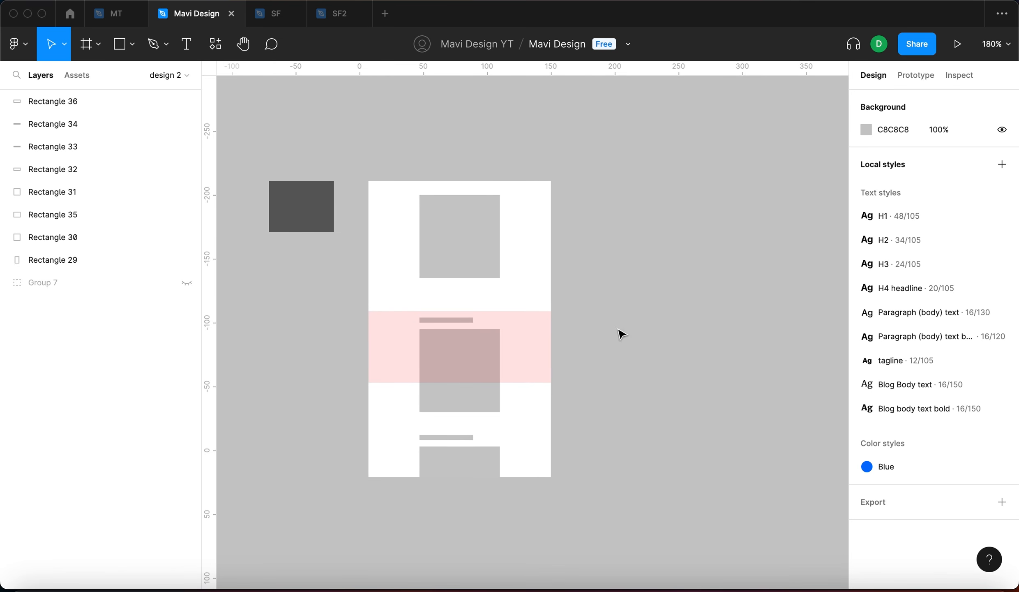
# Step: Draw a new frame on the empty canvas beside the page sketch and set its width to 1440
pyautogui.scroll(-5, 235, 154)
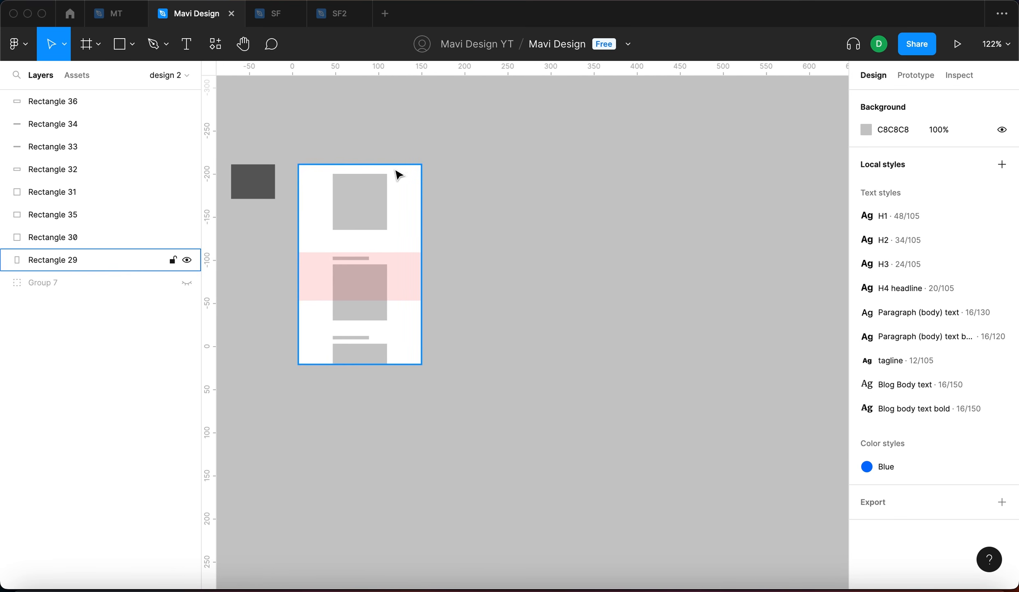
pyautogui.scroll(-1, 452, 217)
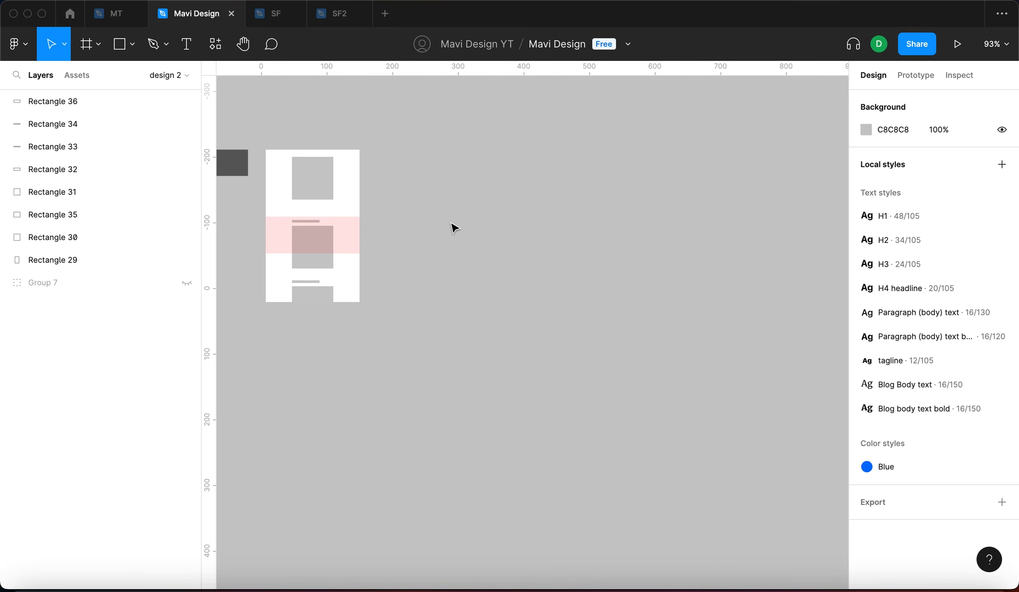
pyautogui.press('f')
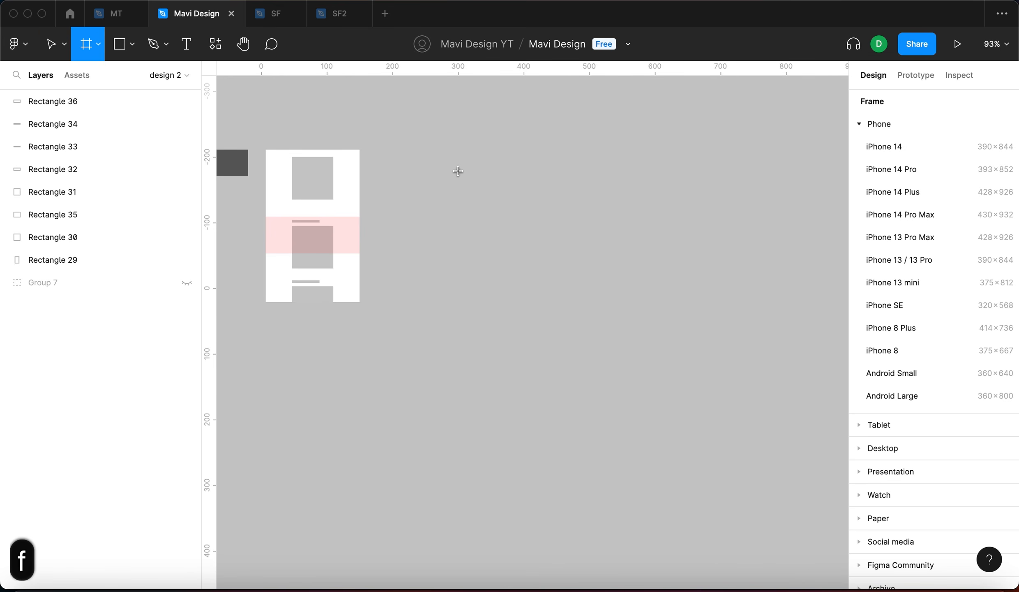
pyautogui.moveTo(443, 136); pyautogui.dragTo(579, 433)
pyautogui.click(885, 180)
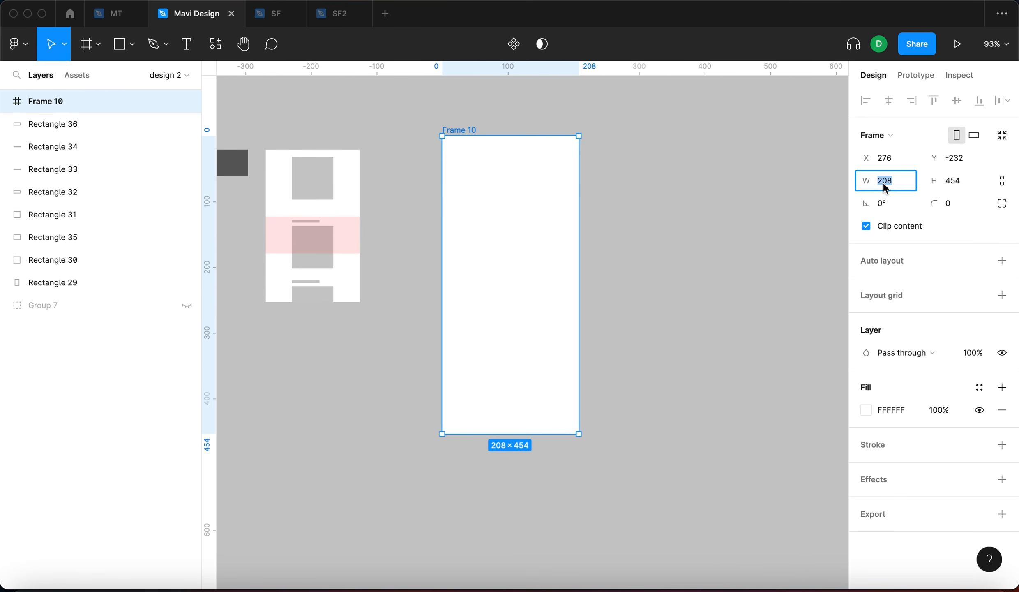
pyautogui.hscroll(-2, 483, 214)
pyautogui.hscroll(-3, 502, 302)
pyautogui.scroll(2, 503, 302)
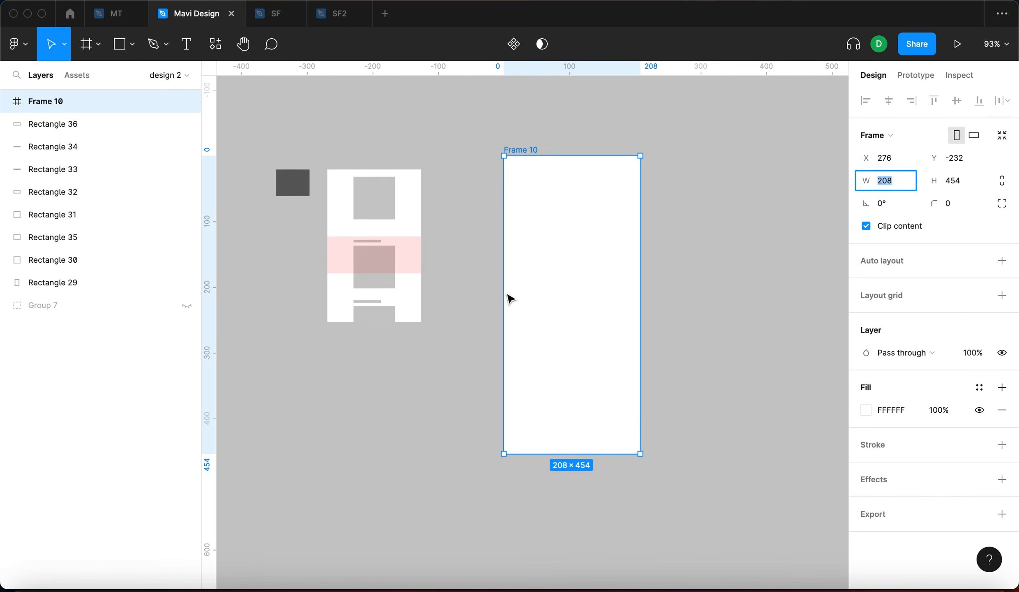
pyautogui.write('1440')
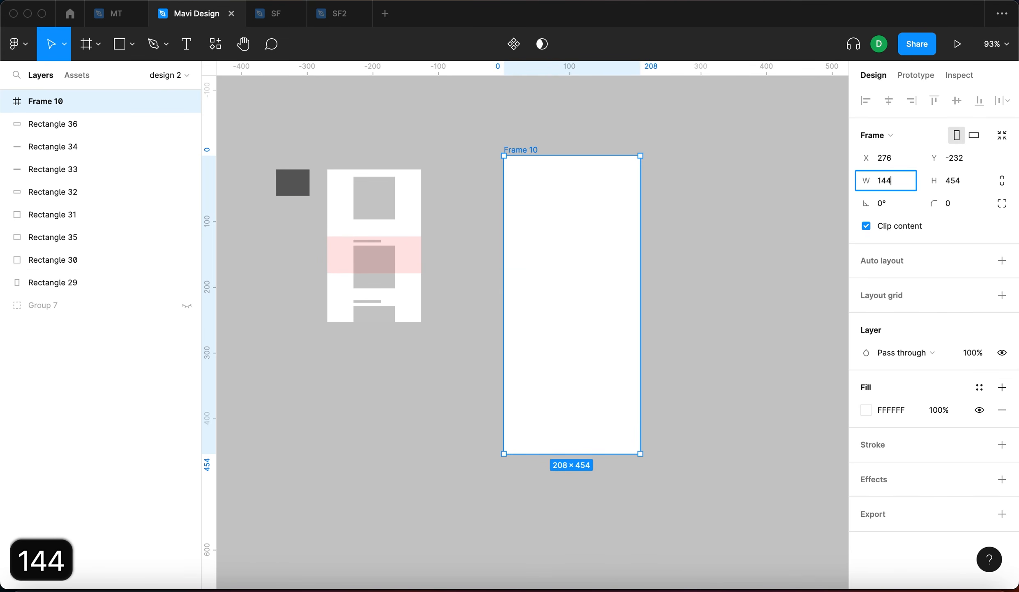
pyautogui.press('Return')
# Step: Increase the new frame's height to about 3561
pyautogui.scroll(-5, 476, 341)
pyautogui.hscroll(4, 475, 341)
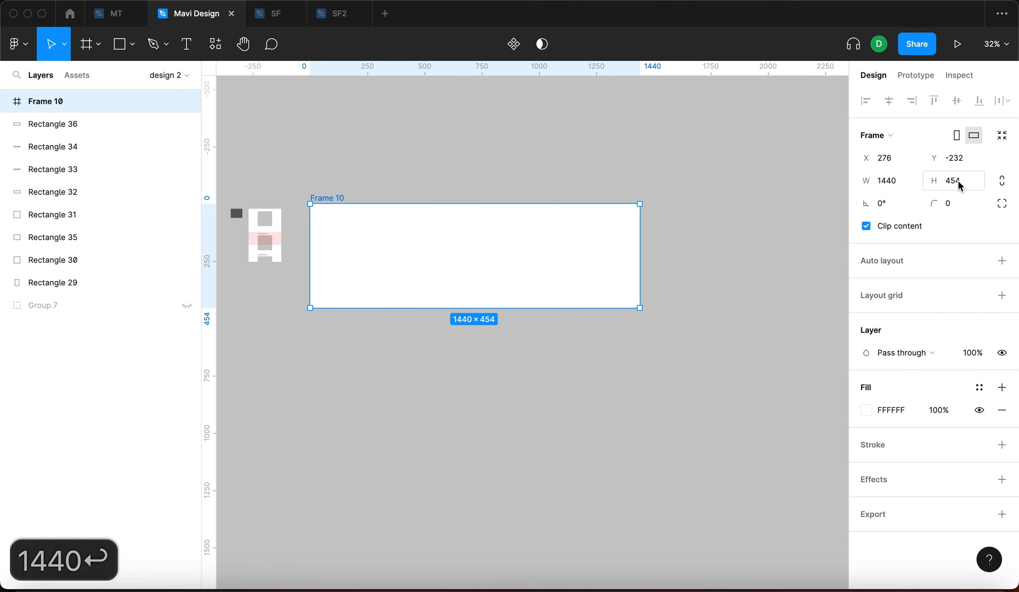
pyautogui.scroll(-4, 568, 306)
pyautogui.moveTo(567, 306); pyautogui.dragTo(579, 512)
pyautogui.click(655, 459)
# Step: Rename the tall frame as page
pyautogui.click(539, 393)
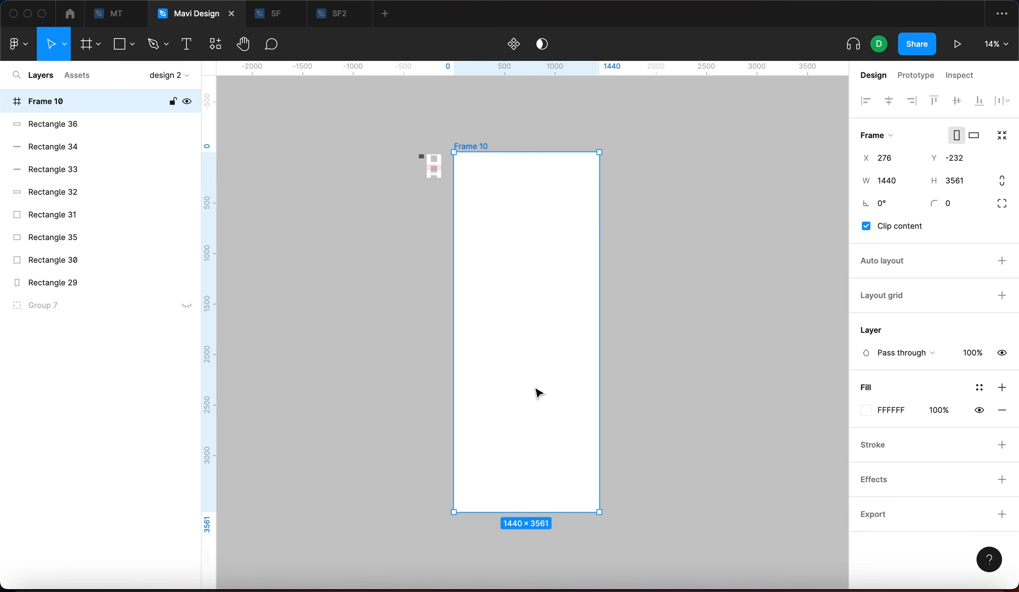
pyautogui.press('super+r')
pyautogui.write('page')
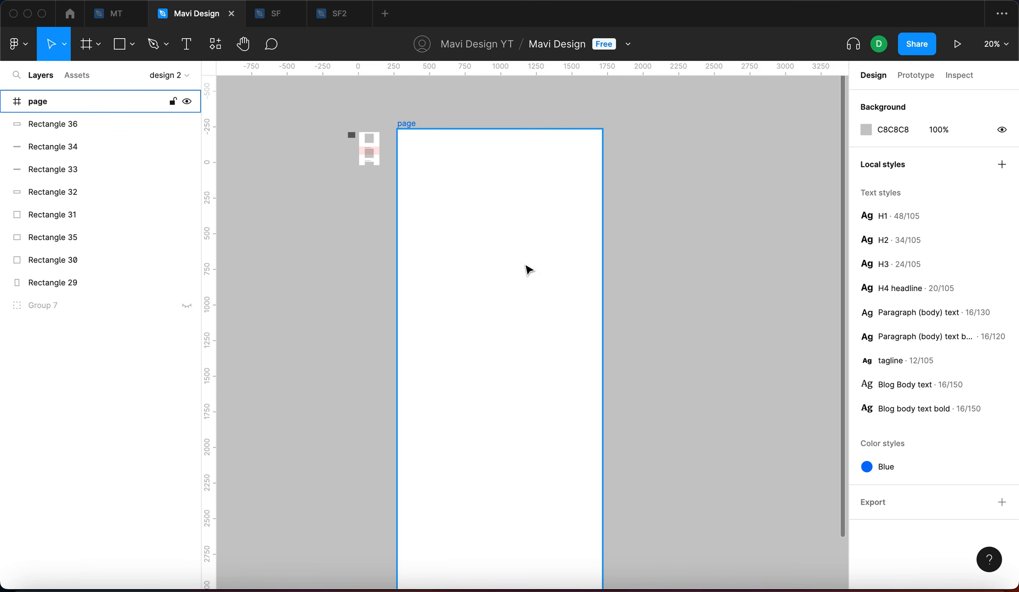
pyautogui.click(479, 225)
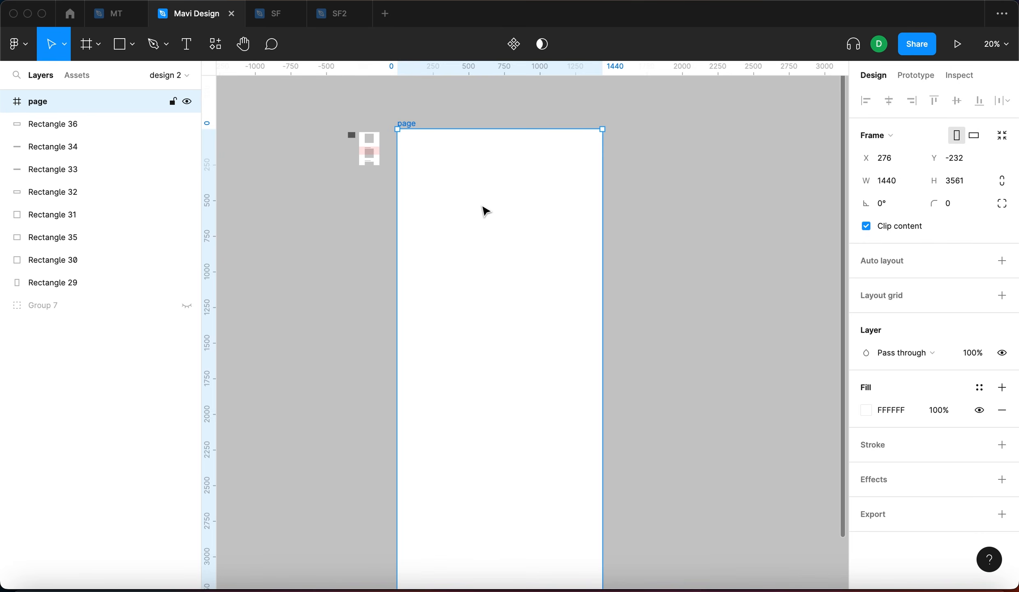
pyautogui.click(682, 282)
# Step: Draw a text box about 771 by 2128 inside the page frame and paste the copied lorem ipsum text
pyautogui.click(489, 247)
pyautogui.press('t')
pyautogui.moveTo(442, 142); pyautogui.dragTo(553, 444)
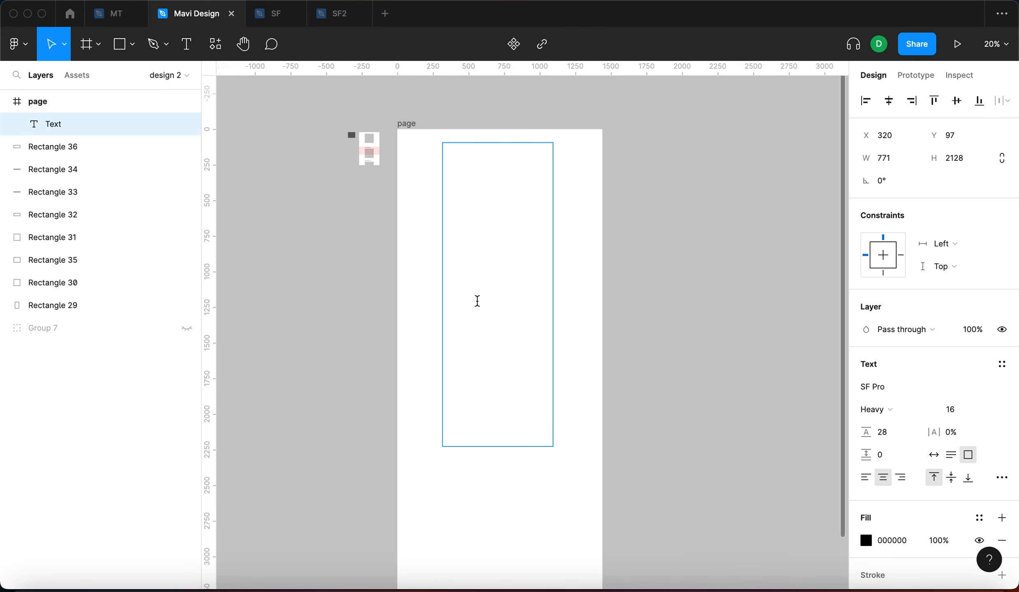
pyautogui.press('super+v')
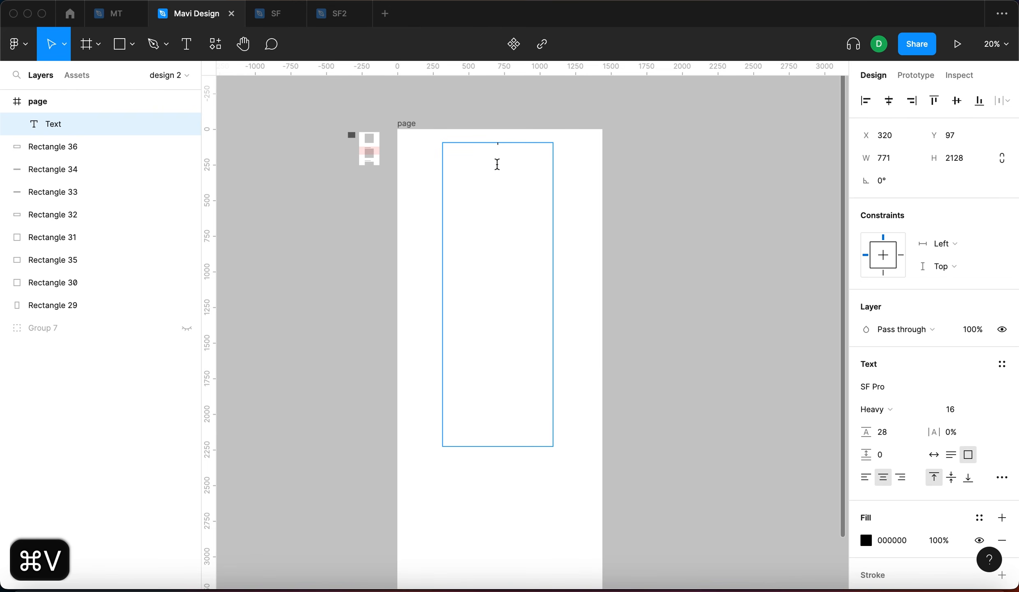
pyautogui.scroll(5, 495, 185)
pyautogui.scroll(-2, 495, 185)
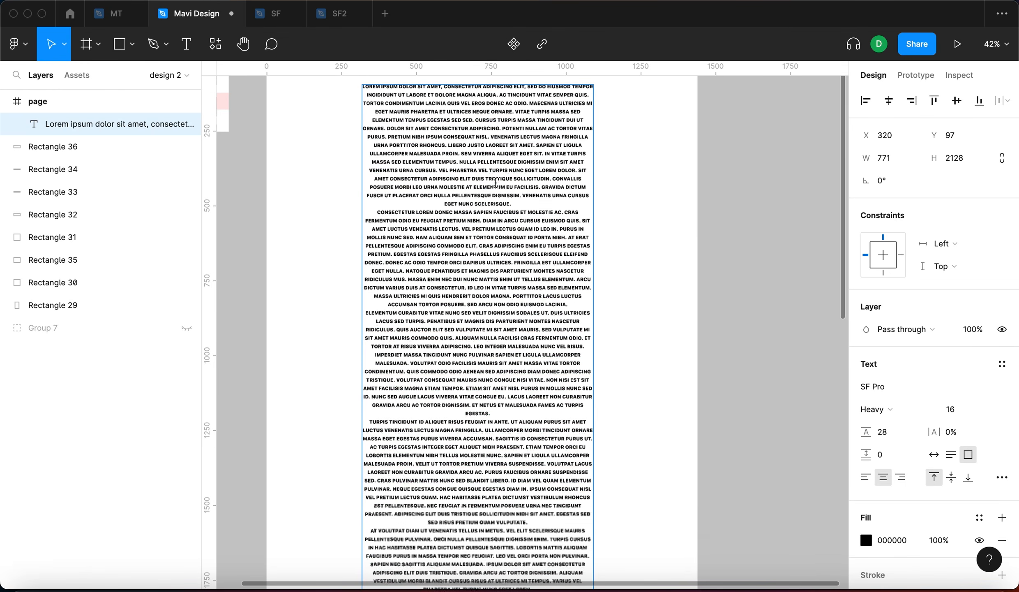
# Step: Delete all lorem ipsum text after the paragraph ending "non sodales neque." so it fits the page frame
pyautogui.scroll(-7, 495, 184)
pyautogui.scroll(-3, 495, 185)
pyautogui.scroll(3, 495, 184)
pyautogui.hscroll(-2, 495, 184)
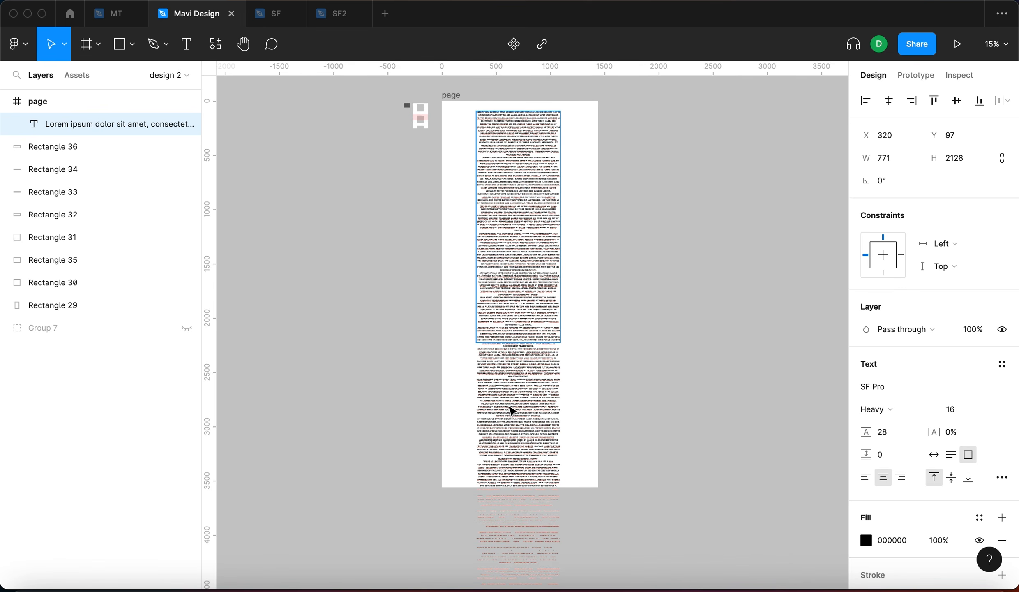
pyautogui.press('Escape')
pyautogui.doubleClick(529, 380)
pyautogui.press('Escape')
pyautogui.scroll(8, 529, 380)
pyautogui.doubleClick(518, 369)
pyautogui.press('Down')
pyautogui.click(516, 238)
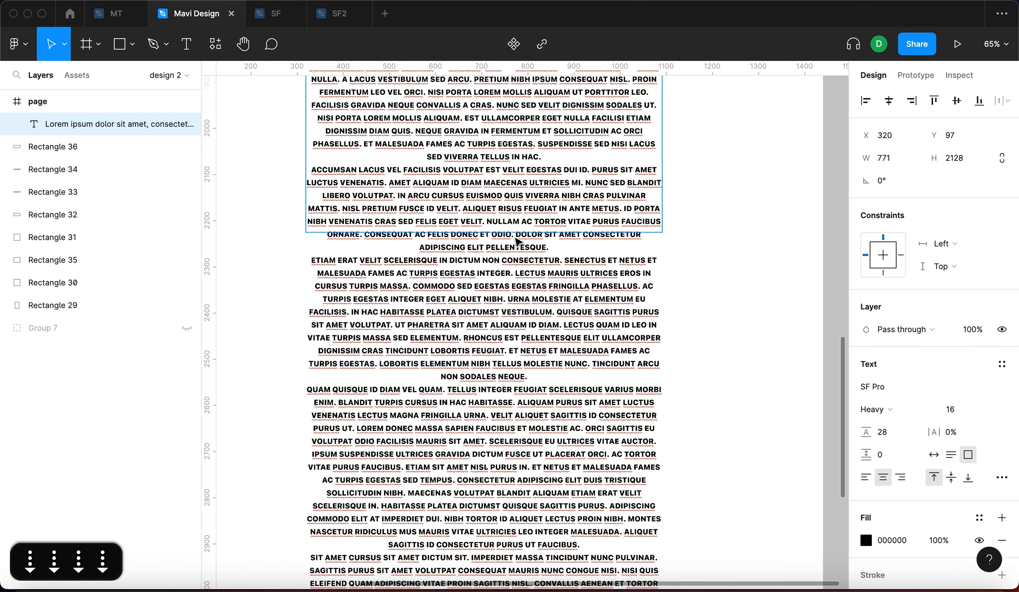
pyautogui.press('Down')
pyautogui.press('Down')
pyautogui.press('Down')
pyautogui.press('Down')
pyautogui.press('Down')
pyautogui.press('Down')
pyautogui.press('Down')
pyautogui.press('Down')
pyautogui.press('Down')
pyautogui.press('Down')
pyautogui.press('Down')
pyautogui.press('Down')
pyautogui.press('Down')
pyautogui.press('Down')
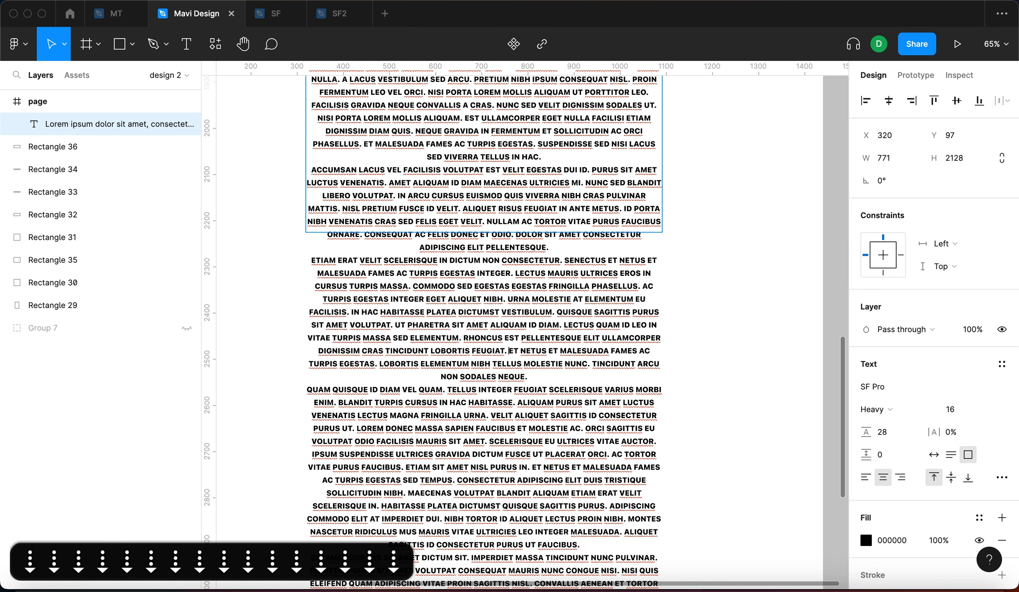
pyautogui.press('Right')
pyautogui.press('Right')
pyautogui.press('Up')
pyautogui.press('Up')
pyautogui.press('Right')
pyautogui.press('Down')
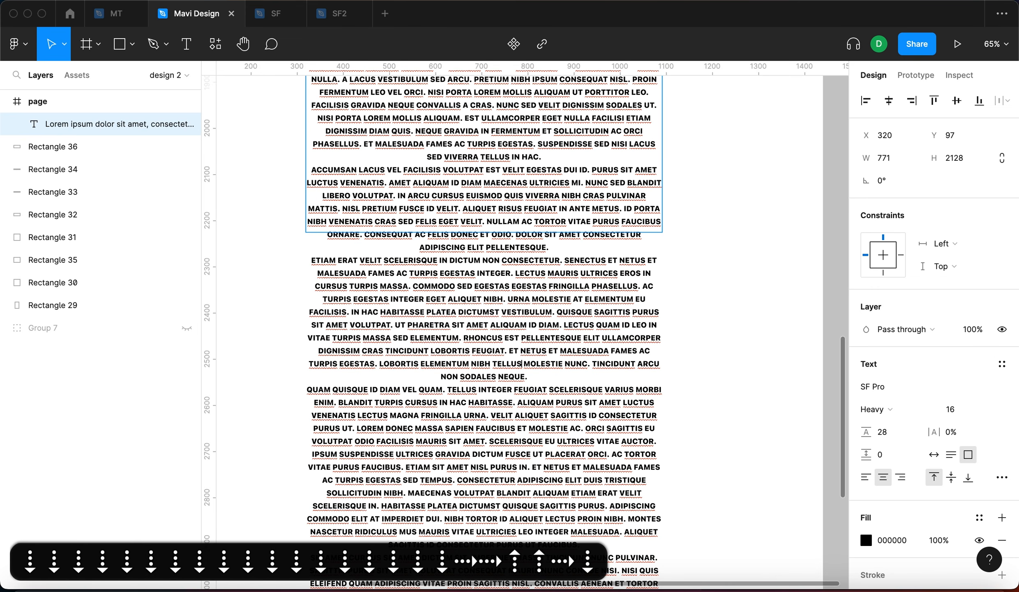
pyautogui.press('Right')
pyautogui.press('Right')
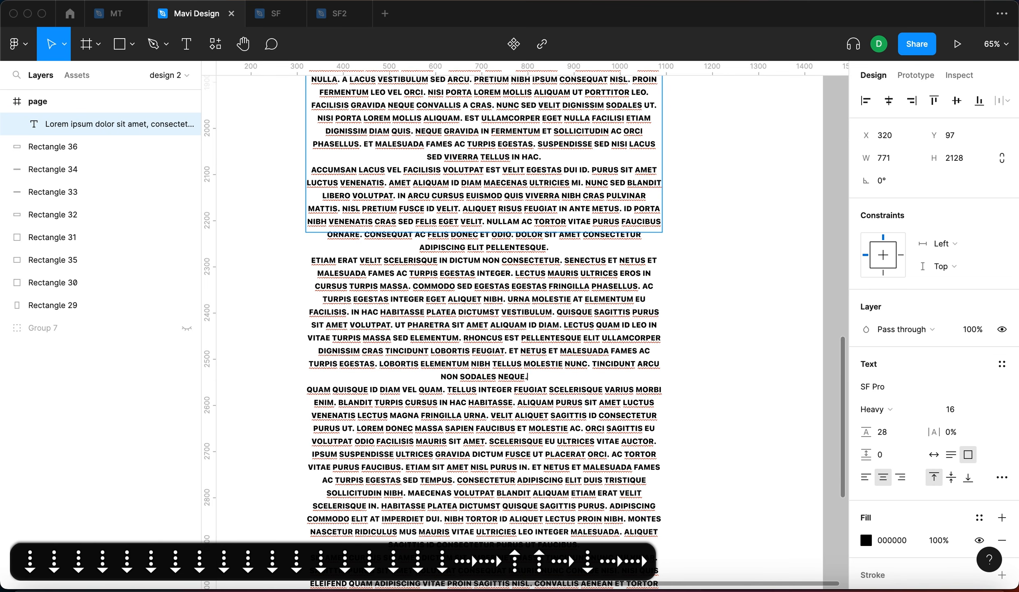
pyautogui.press('shift+super+Down')
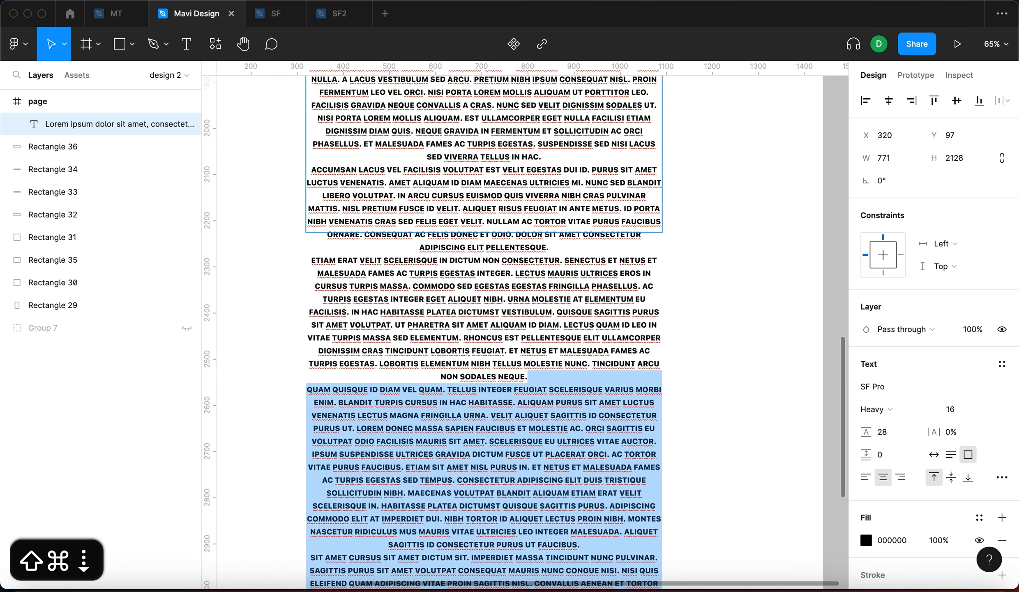
pyautogui.press('BackSpace')
pyautogui.press('Escape')
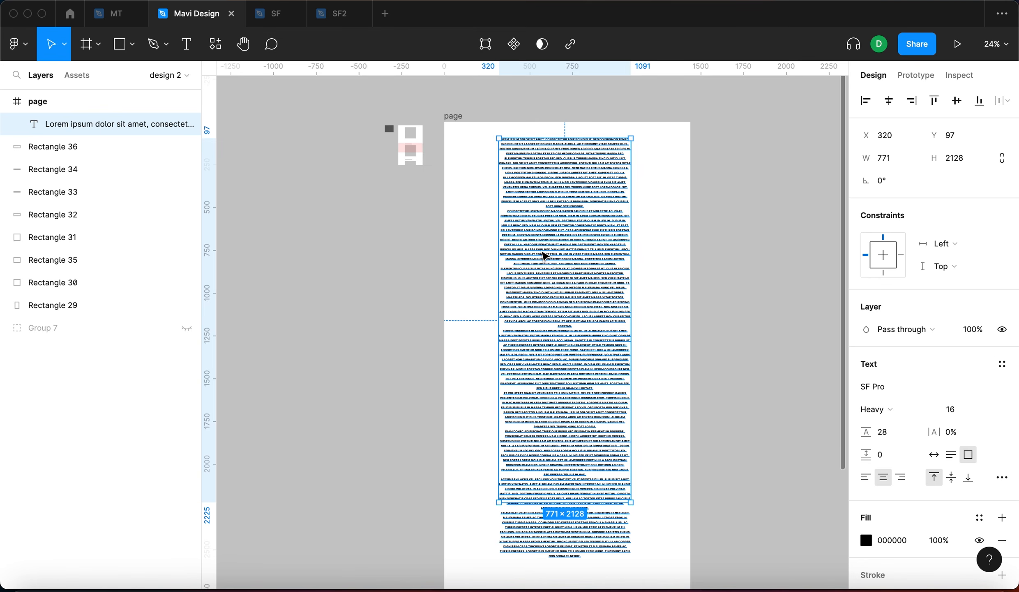
# Step: Left-align the lorem ipsum text after trying right and center alignment
pyautogui.press('alt+super+l')
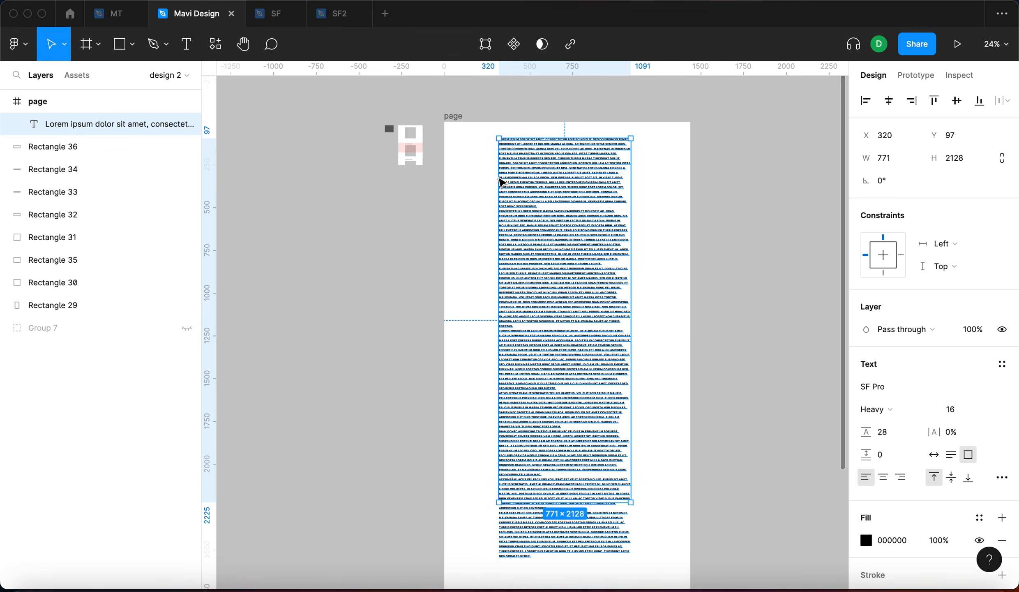
pyautogui.press('alt+super+l')
pyautogui.press('alt+super+r')
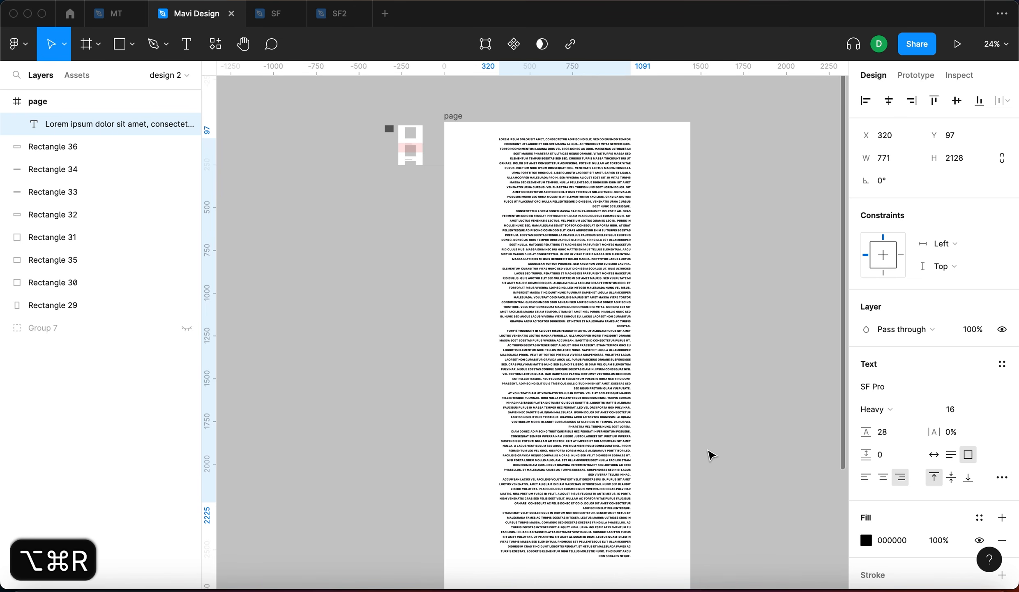
pyautogui.press('alt+super+t')
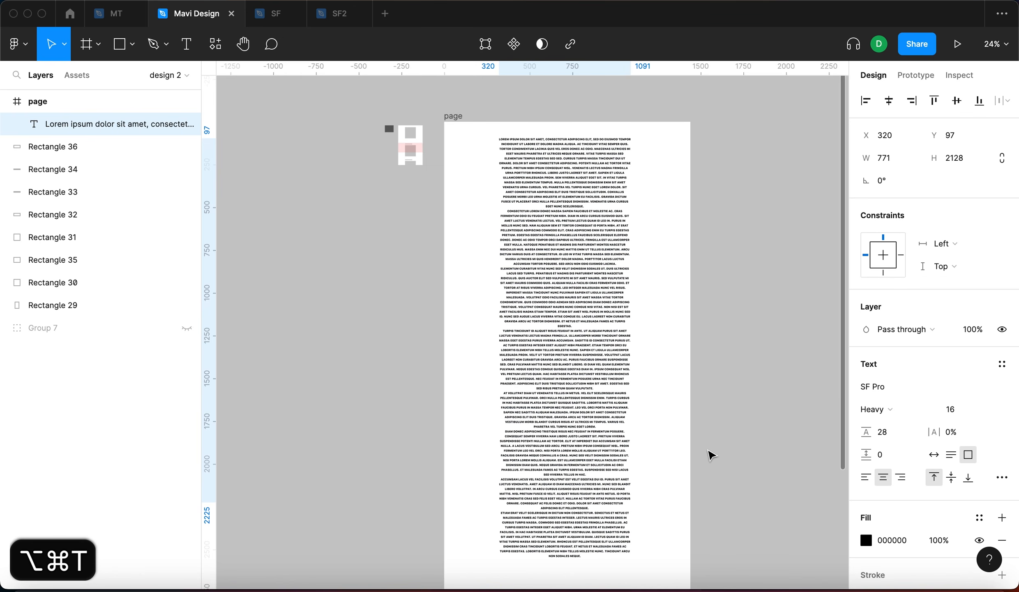
pyautogui.press('alt+super+l')
# Step: Set the lorem ipsum text's font to Merriweather
pyautogui.scroll(3, 559, 217)
pyautogui.scroll(-4, 559, 217)
pyautogui.click(883, 394)
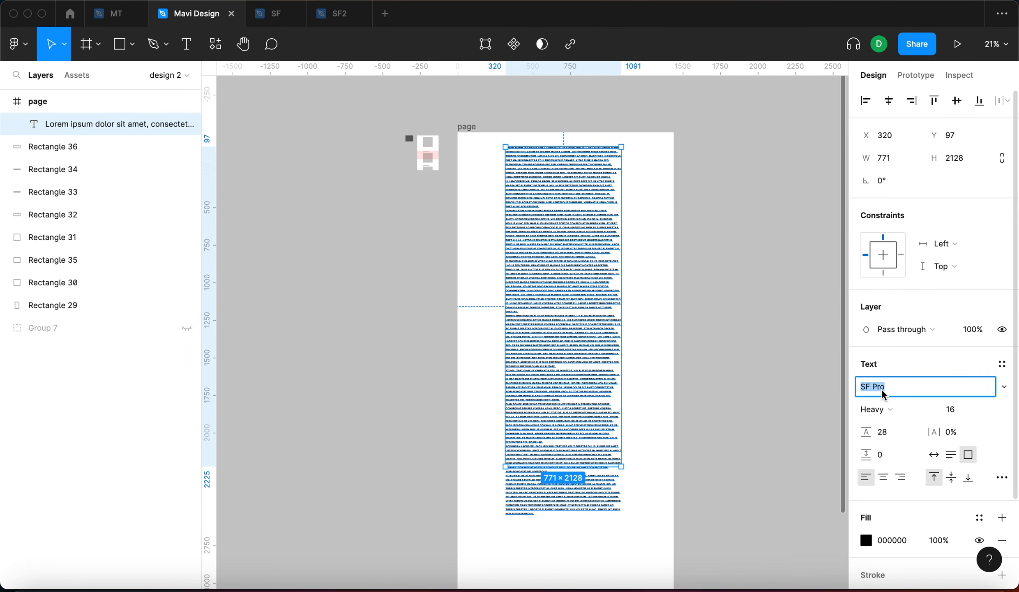
pyautogui.write('Merriweather')
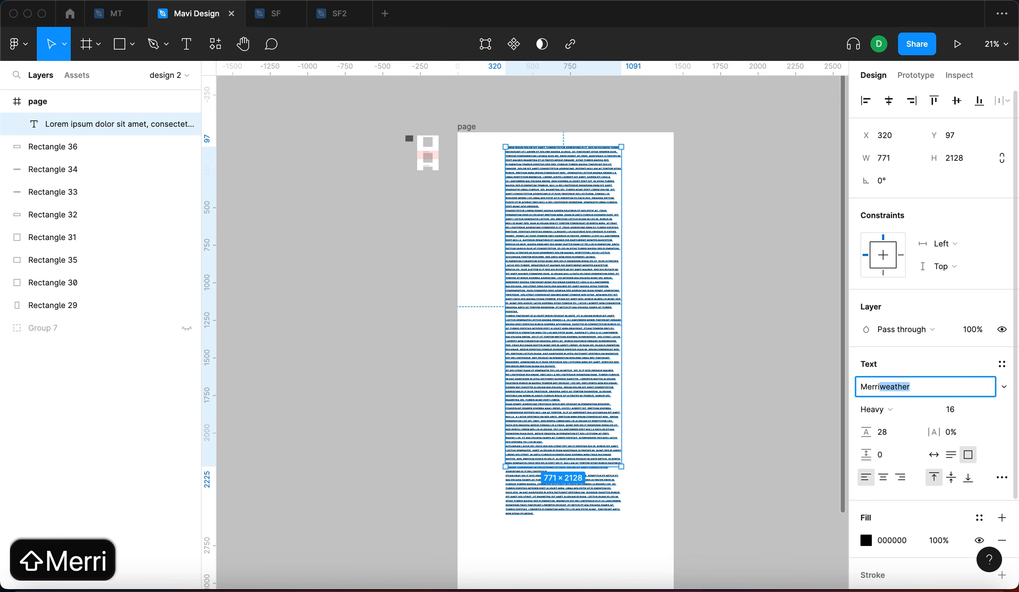
pyautogui.press('Return')
pyautogui.scroll(10, 553, 180)
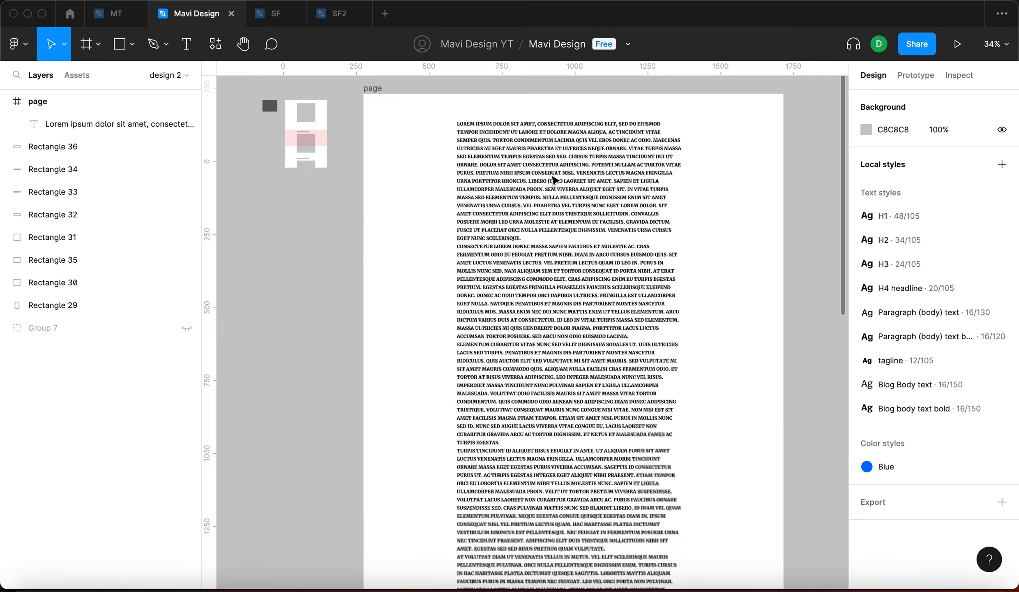
# Step: Remove the uppercase setting from the lorem ipsum text and set its font style to Regular
pyautogui.scroll(-4, 562, 181)
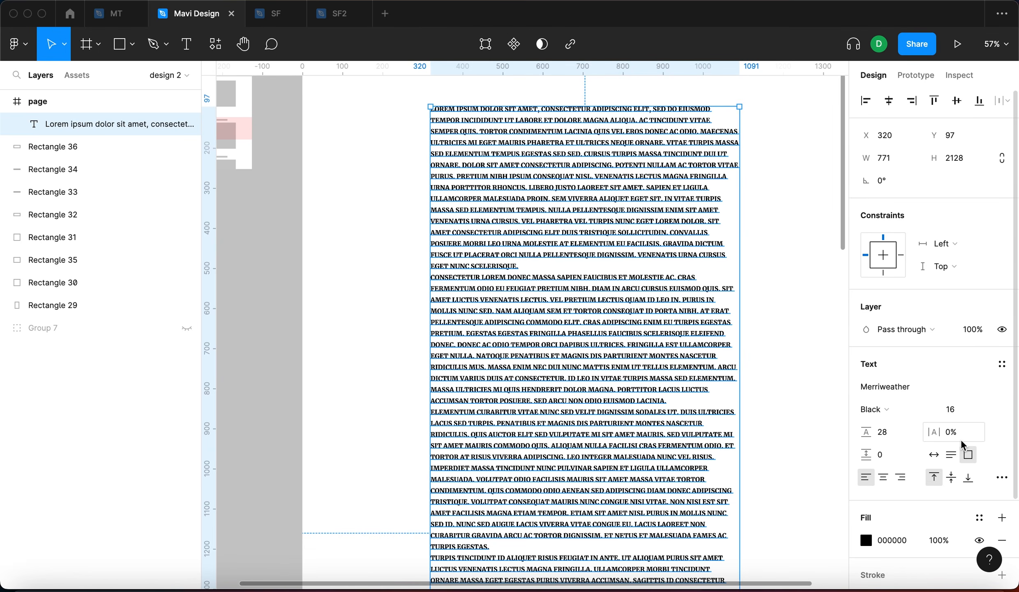
pyautogui.click(1001, 477)
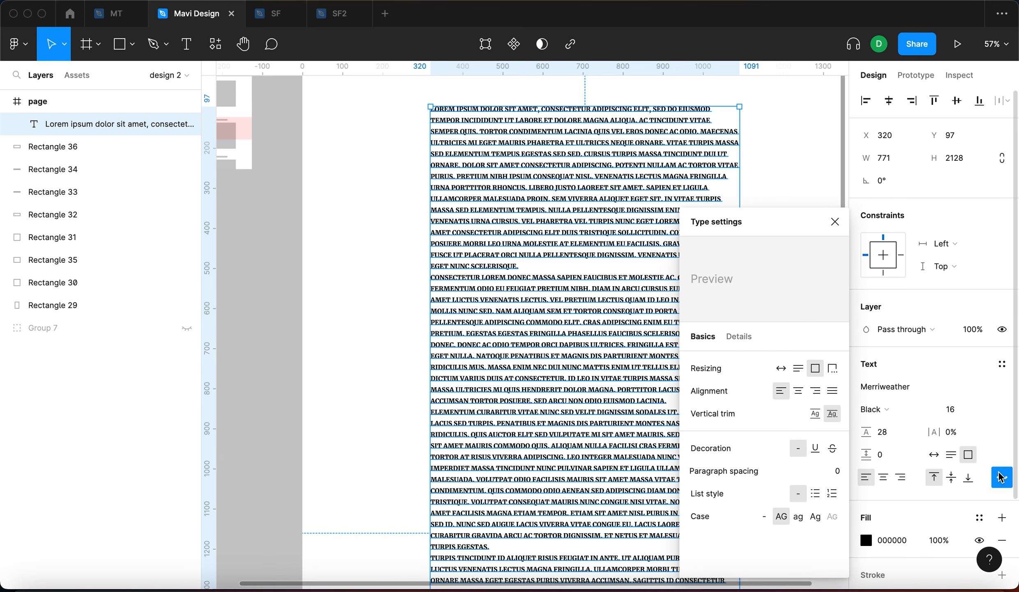
pyautogui.click(765, 518)
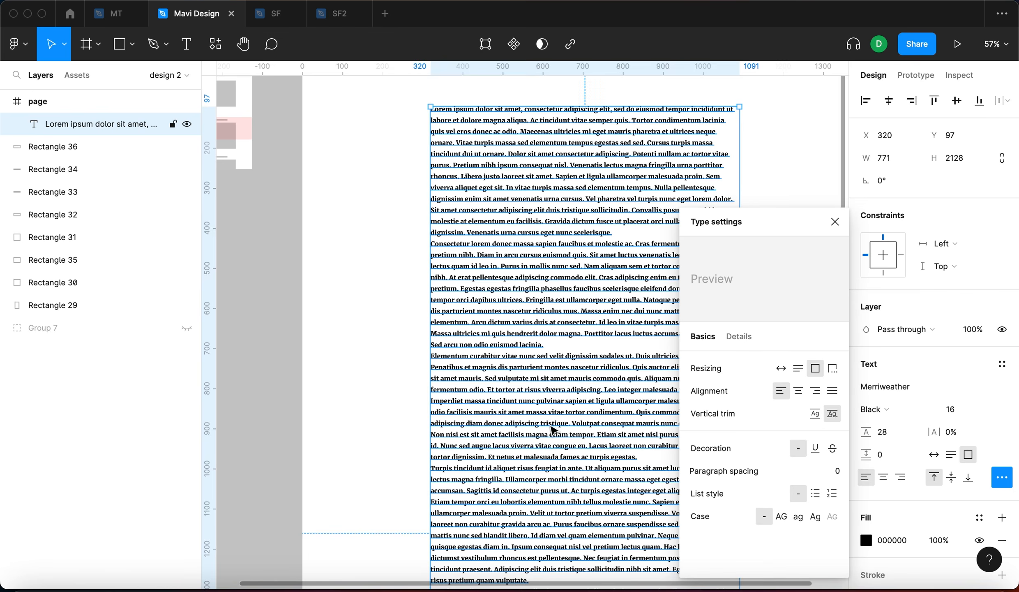
pyautogui.hscroll(3, 552, 426)
pyautogui.click(896, 415)
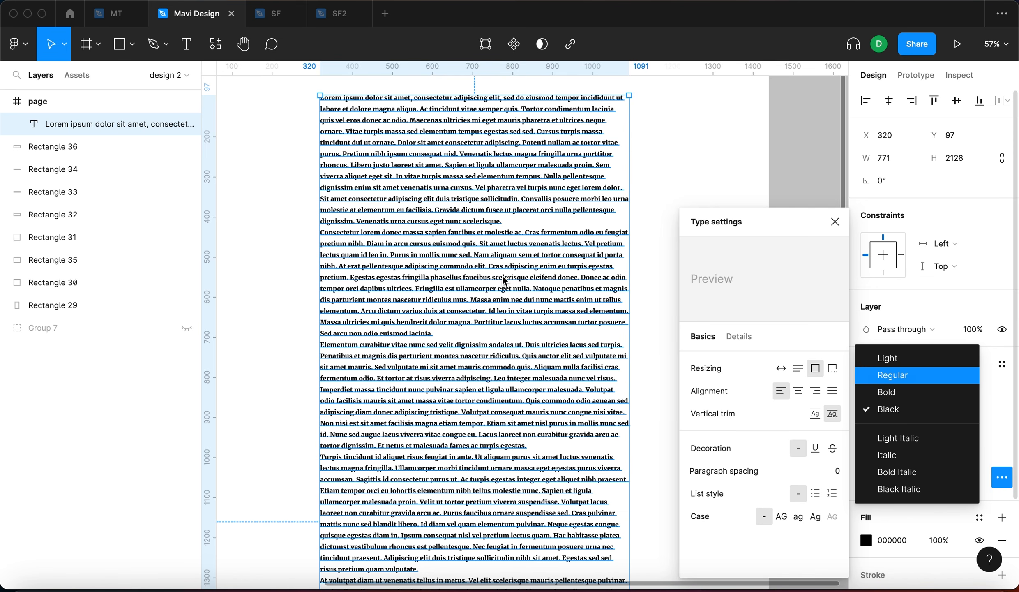
pyautogui.press('Return')
pyautogui.click(692, 145)
# Step: Narrow the lorem ipsum text box evenly from both sides to a width of about 549
pyautogui.click(542, 204)
pyautogui.scroll(3, 660, 272)
pyautogui.hscroll(-1, 659, 272)
pyautogui.moveTo(679, 268); pyautogui.dragTo(633, 276)
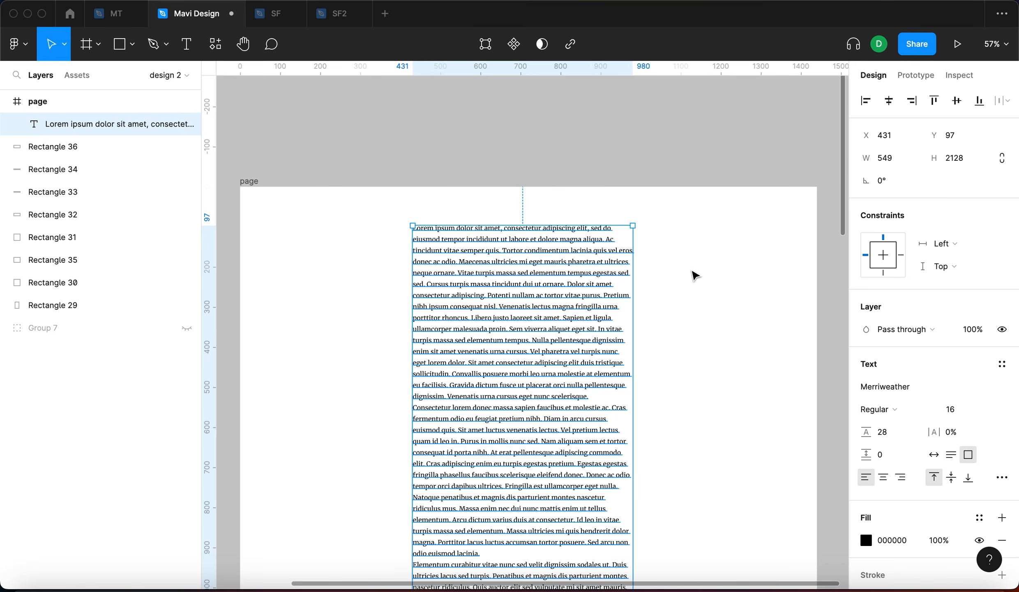
# Step: Set the lorem ipsum text box to auto height so that it encloses all of its text
pyautogui.click(694, 276)
pyautogui.scroll(-5, 669, 310)
pyautogui.click(600, 276)
pyautogui.scroll(-5, 600, 276)
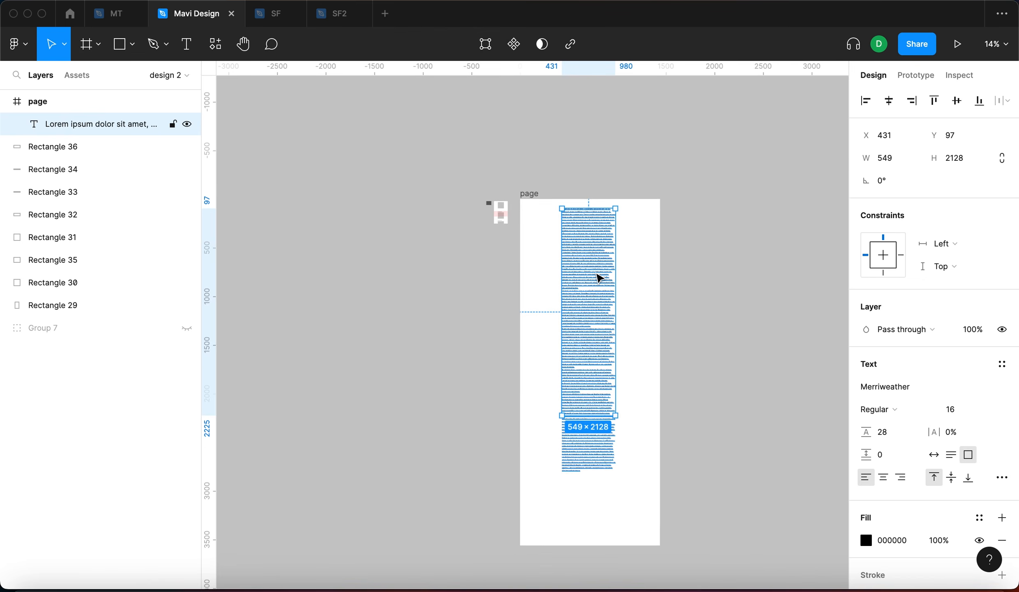
pyautogui.click(735, 348)
pyautogui.scroll(5, 596, 196)
# Step: Insert a blank line after the first paragraph and add the text "Headline 1" on its own line above the "Consectetur lorem" paragraph
pyautogui.click(591, 222)
pyautogui.doubleClick(596, 218)
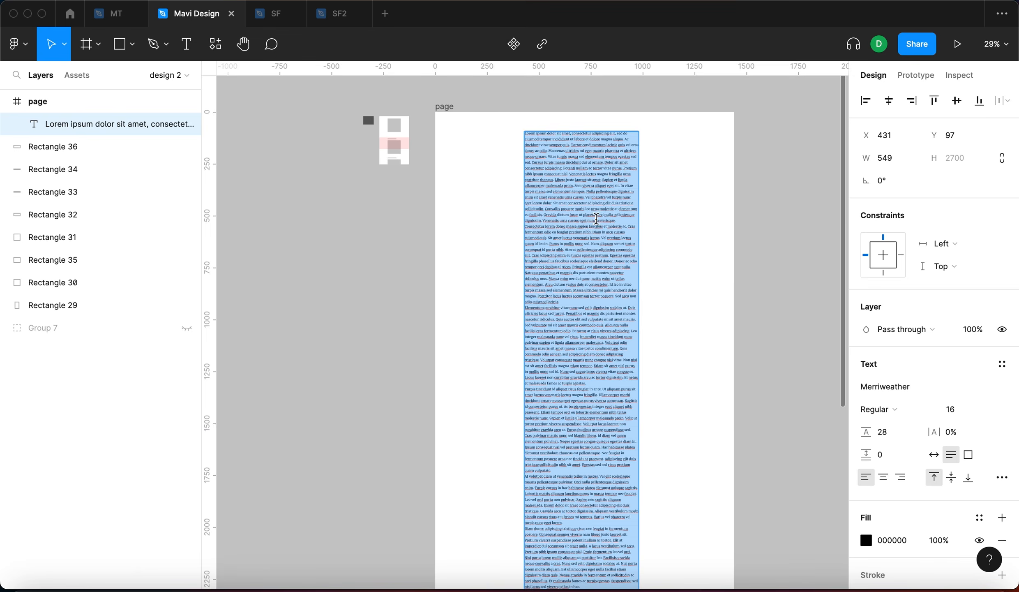
pyautogui.press('Escape')
pyautogui.doubleClick(612, 218)
pyautogui.click(613, 219)
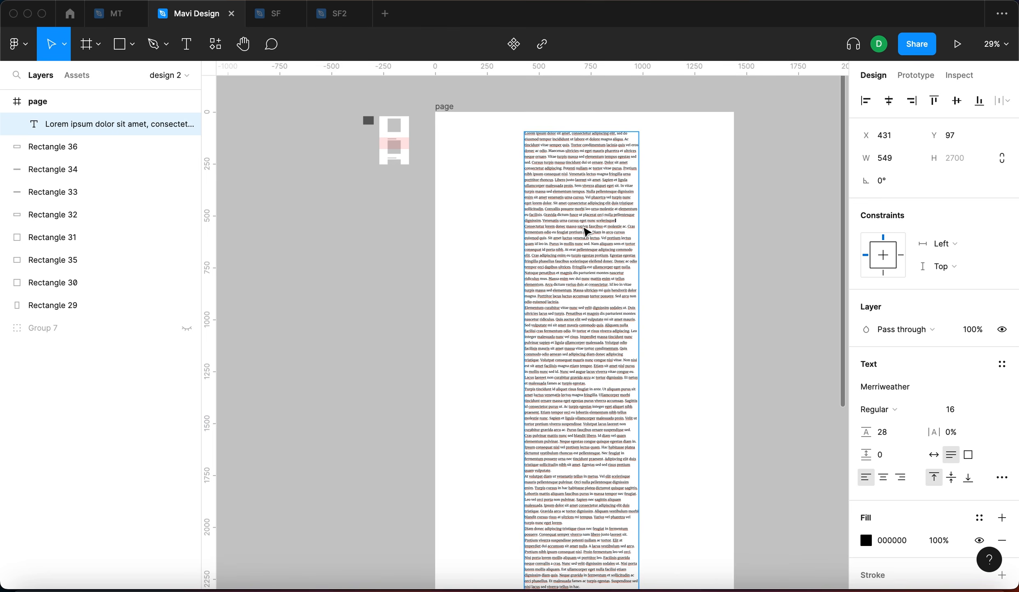
pyautogui.scroll(5, 564, 224)
pyautogui.press('Return')
pyautogui.press('Return')
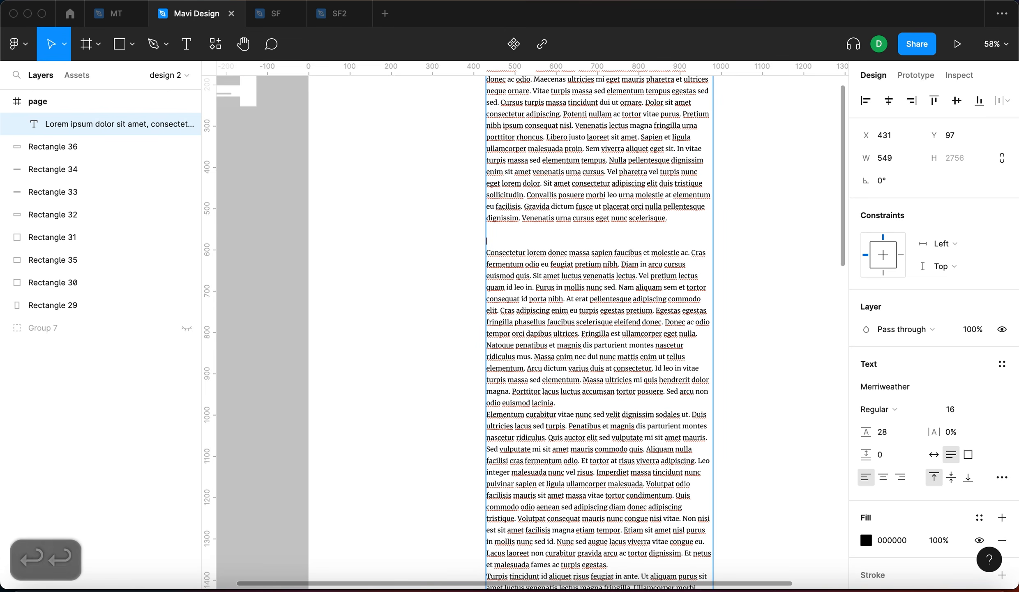
pyautogui.write('H')
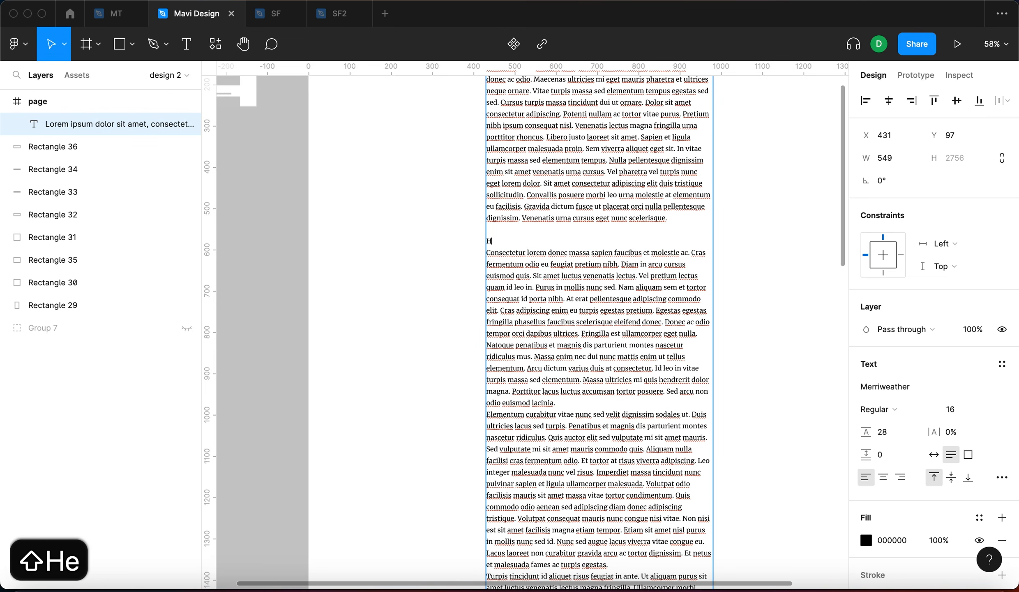
pyautogui.write('eadline 1')
# Step: Set the font size of the Headline 1 line to 32
pyautogui.press('shift+super+Left')
pyautogui.click(961, 408)
pyautogui.write('26')
pyautogui.press('Return')
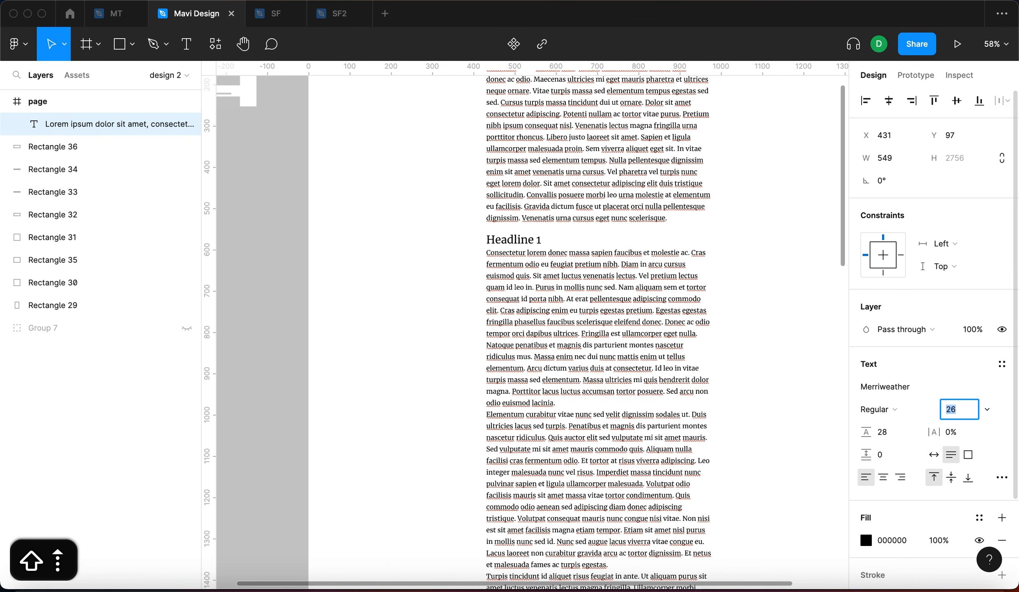
pyautogui.hotkey('shift', 'Up')
pyautogui.hotkey('shift', 'Down')
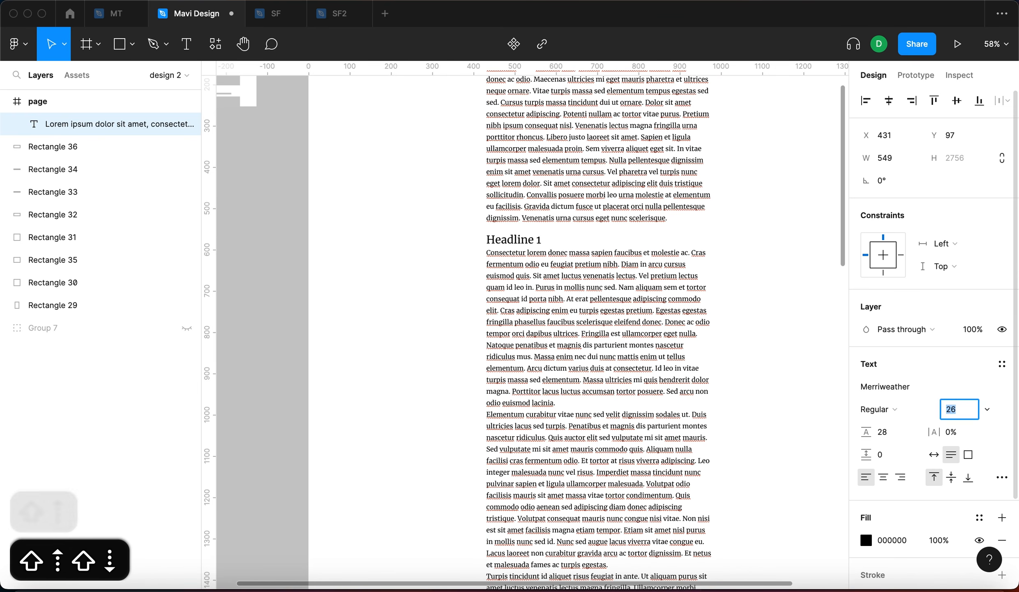
pyautogui.hotkey('shift', 'Up')
pyautogui.press('Down')
pyautogui.press('Down')
pyautogui.press('Down')
pyautogui.press('Down')
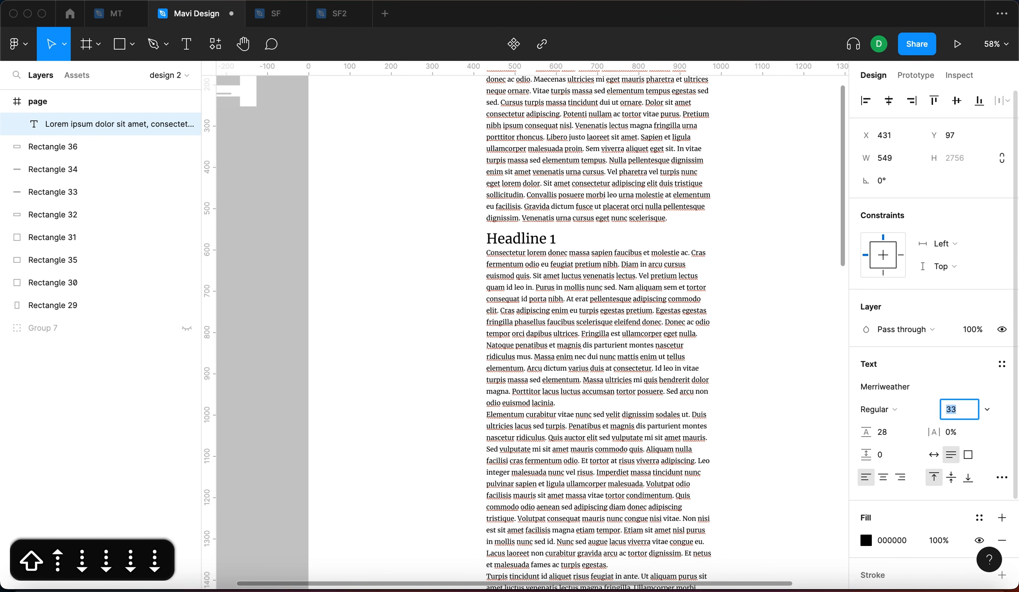
pyautogui.press('Down')
# Step: Set the line height of Headline 1 to 32 and its font style to Bold
pyautogui.press('Tab')
pyautogui.hotkey('shift', 'Up')
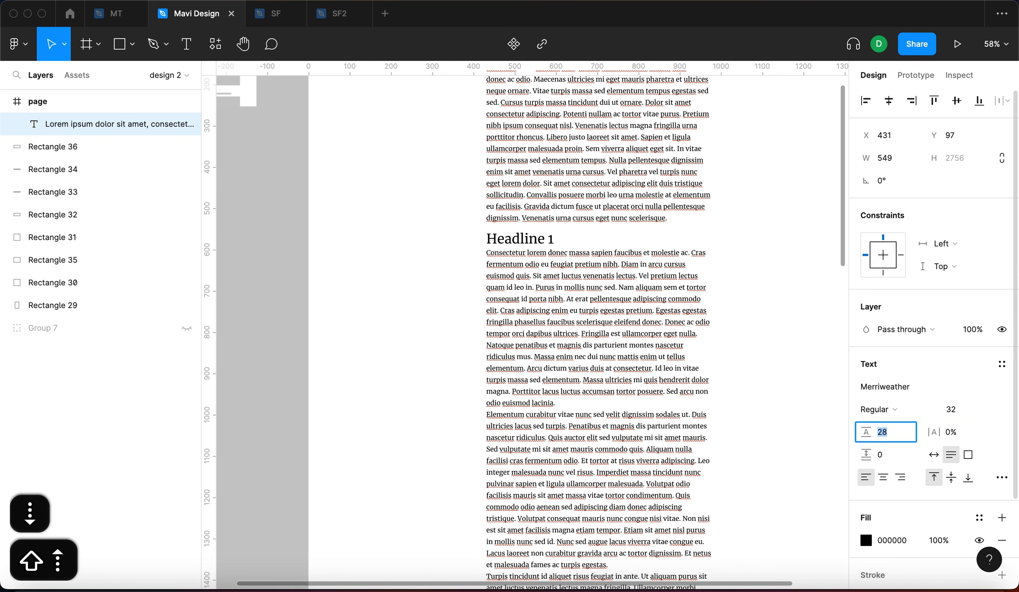
pyautogui.press('Down')
pyautogui.press('Down')
pyautogui.press('Down')
pyautogui.press('Down')
pyautogui.press('Down')
pyautogui.press('Down')
pyautogui.press('Down')
pyautogui.press('Down')
pyautogui.press('Up')
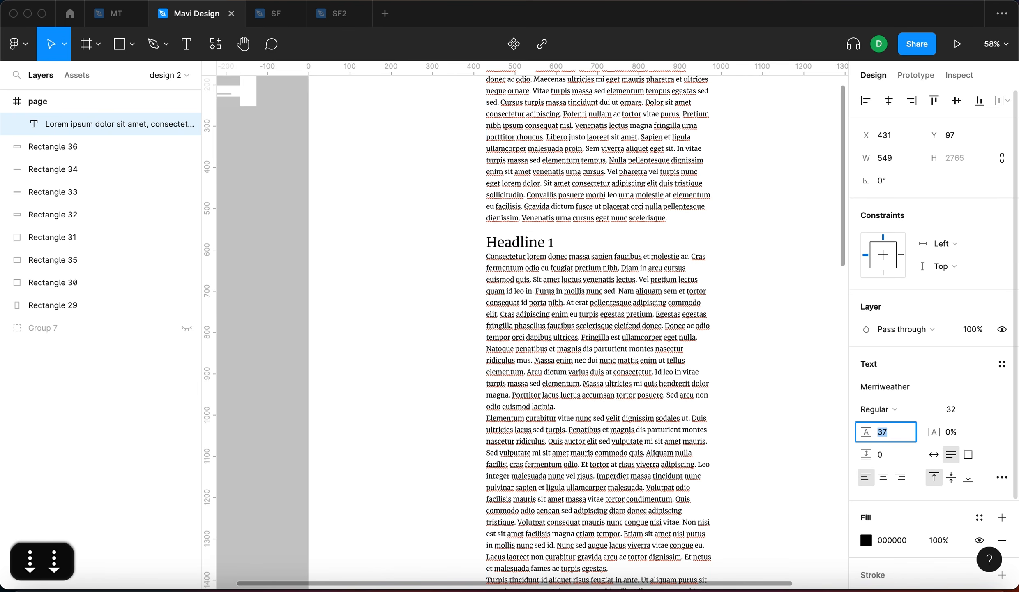
pyautogui.click(891, 409)
pyautogui.click(888, 426)
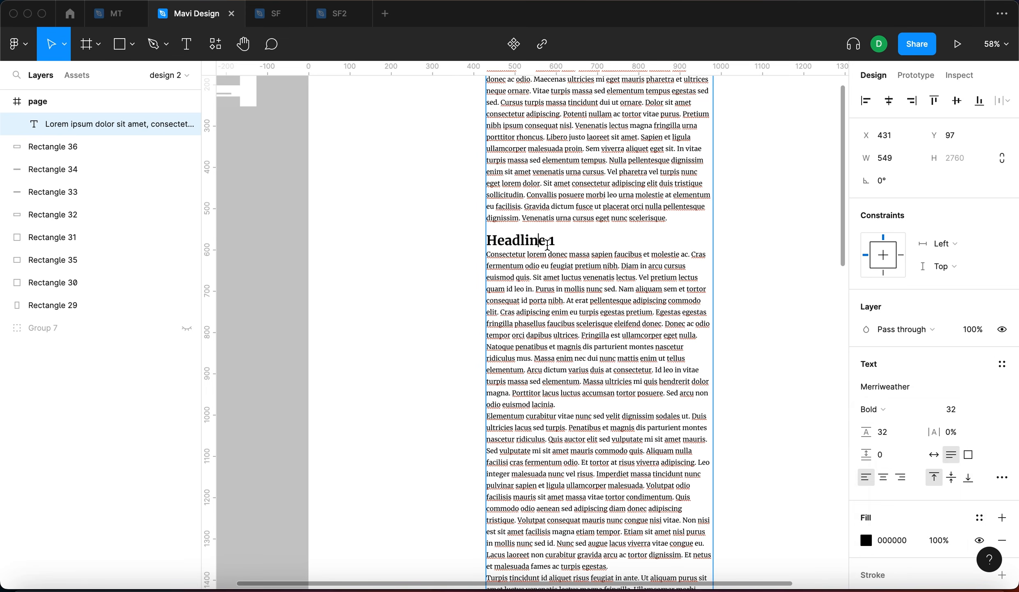
# Step: Copy Headline 1 to a new line above the "Turpis tincidunt" paragraph and renumber the copy as Headline 2
pyautogui.moveTo(563, 241); pyautogui.dragTo(441, 241)
pyautogui.press('super+c')
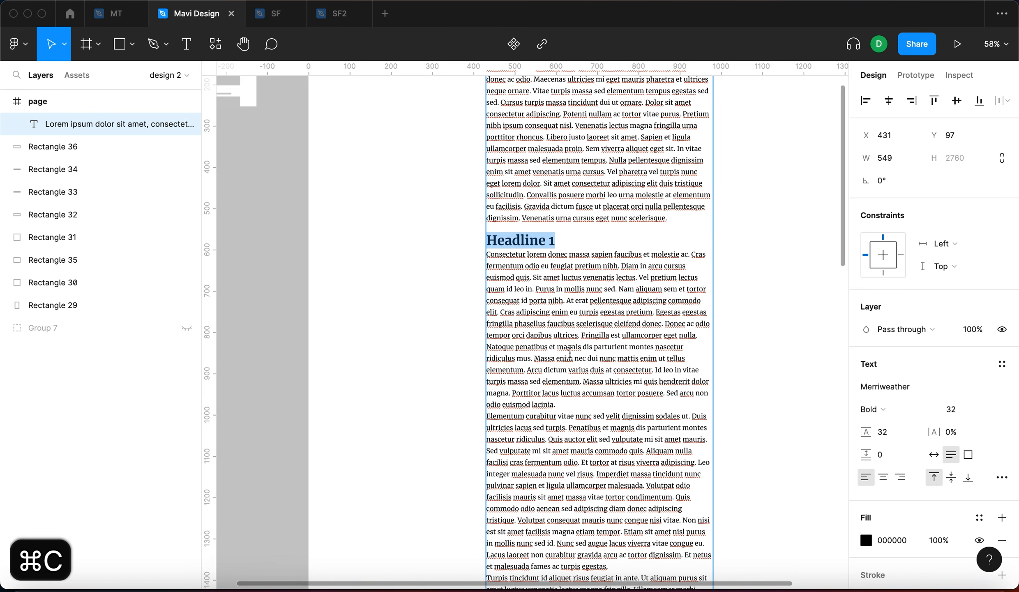
pyautogui.scroll(-5, 570, 353)
pyautogui.click(595, 364)
pyautogui.press('Return')
pyautogui.scroll(-3, 594, 364)
pyautogui.press('super+v')
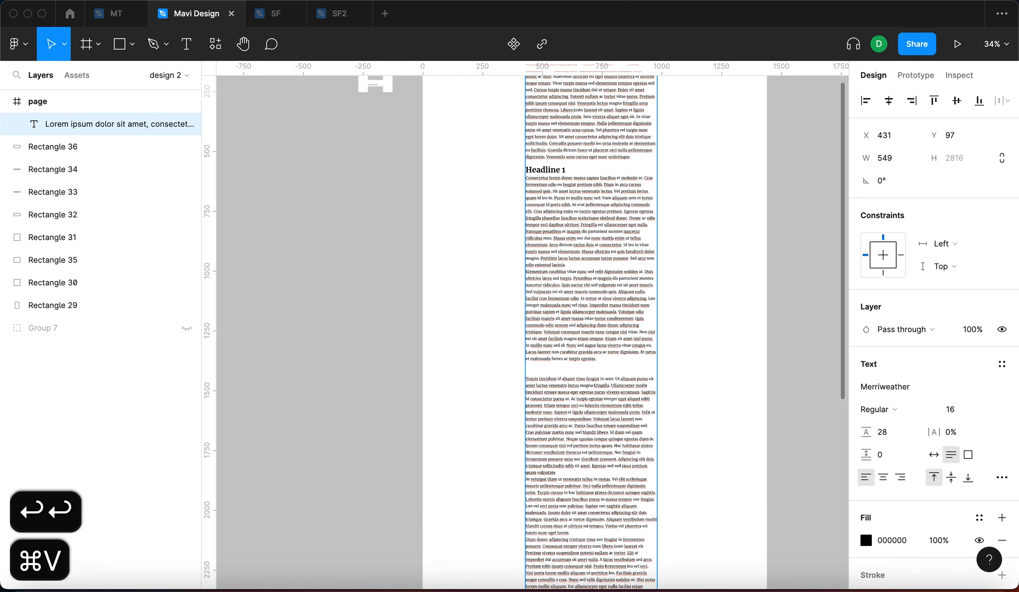
pyautogui.press('BackSpace')
pyautogui.write('@')
pyautogui.press('BackSpace')
pyautogui.write('2')
# Step: Paste the copied heading above the "Diam donec" paragraph as Headline 4 and above the "At volutpat" paragraph as Headline 3
pyautogui.scroll(-4, 594, 363)
pyautogui.press('super+v')
pyautogui.press('BackSpace')
pyautogui.write('4')
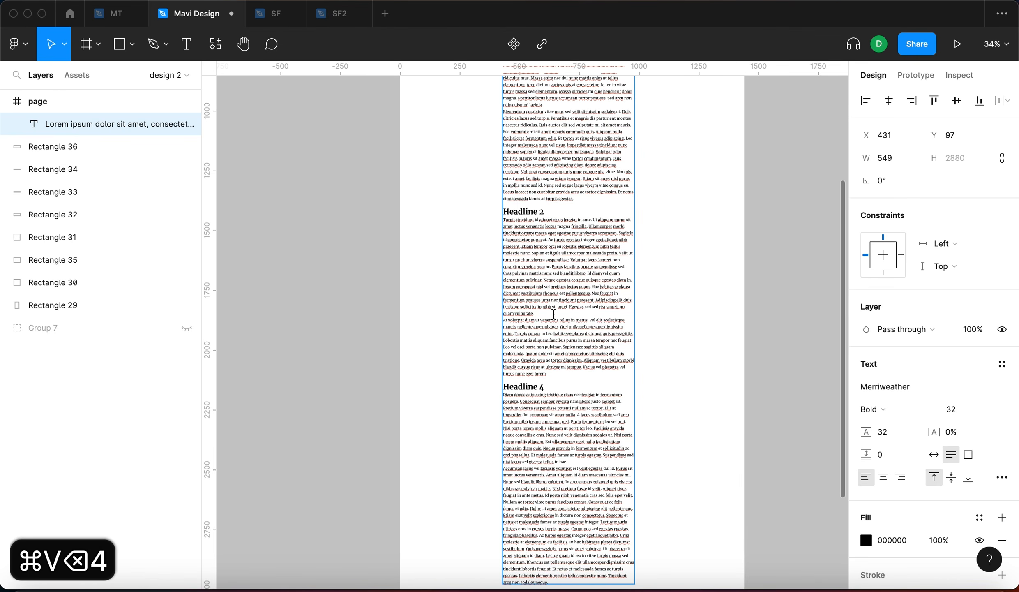
pyautogui.click(539, 312)
pyautogui.press('Return')
# Step: Delete the "Elementum curabitur" paragraph between Headline 1 and Headline 2, keeping one blank line before Headline 2
pyautogui.click(578, 312)
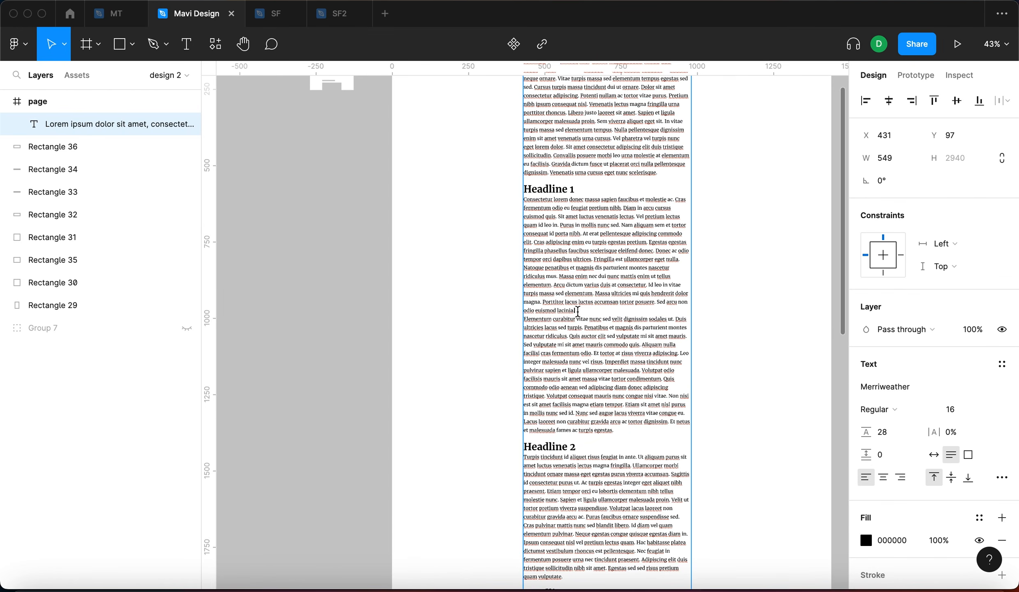
pyautogui.moveTo(577, 312); pyautogui.dragTo(650, 439)
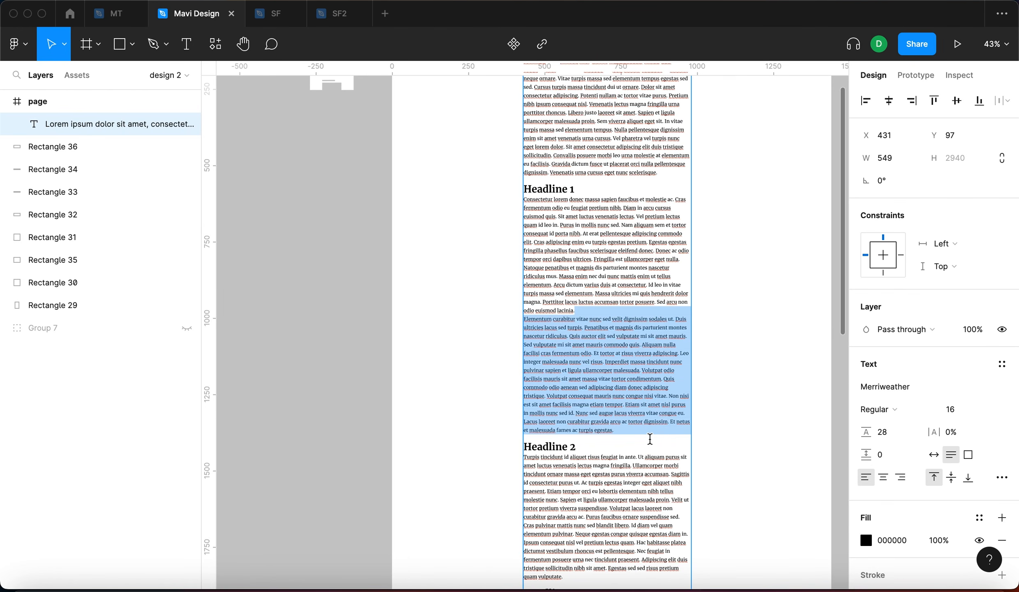
pyautogui.press('BackSpace')
pyautogui.press('Return')
pyautogui.press('Return')
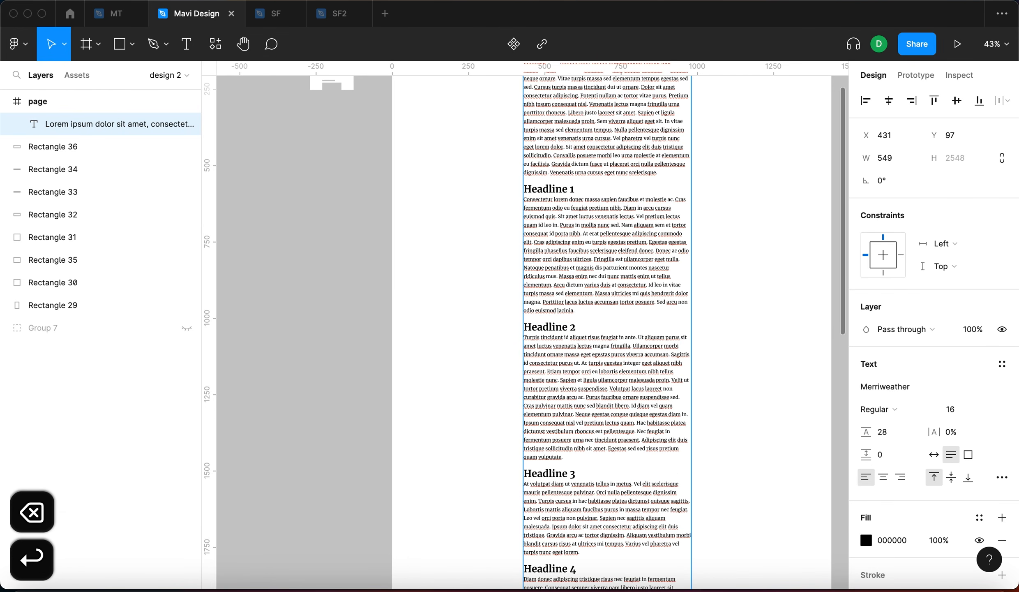
pyautogui.press('BackSpace')
pyautogui.press('Escape')
# Step: Change the fill of the whole lorem ipsum text to dark grey 6B6B6B
pyautogui.hotkey('shift', '1')
pyautogui.click(873, 543)
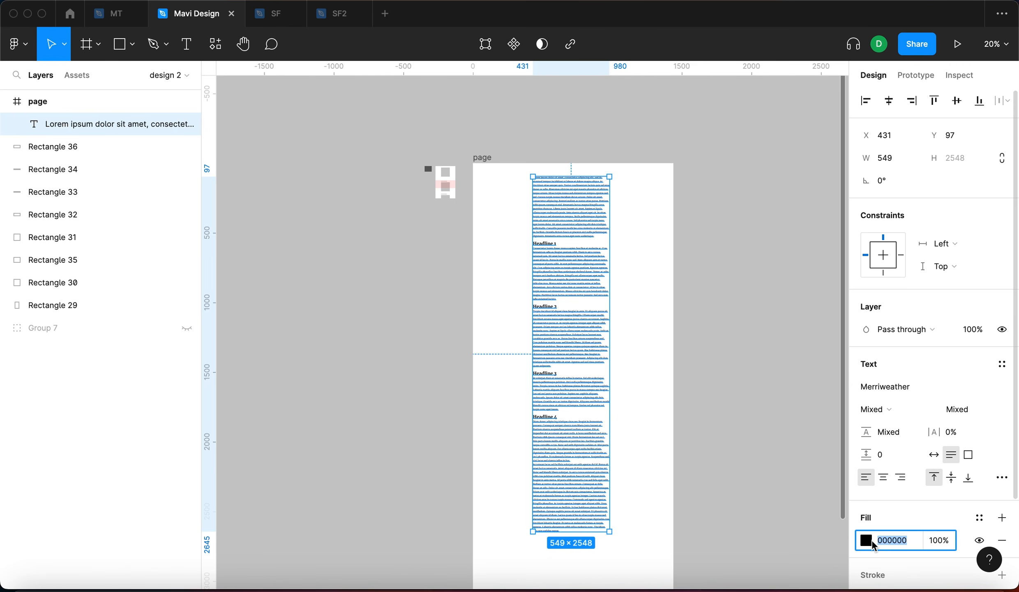
pyautogui.moveTo(708, 382); pyautogui.dragTo(646, 333)
pyautogui.click(642, 341)
# Step: Set the fill of the Headline 4 text to black 000000
pyautogui.scroll(5, 592, 411)
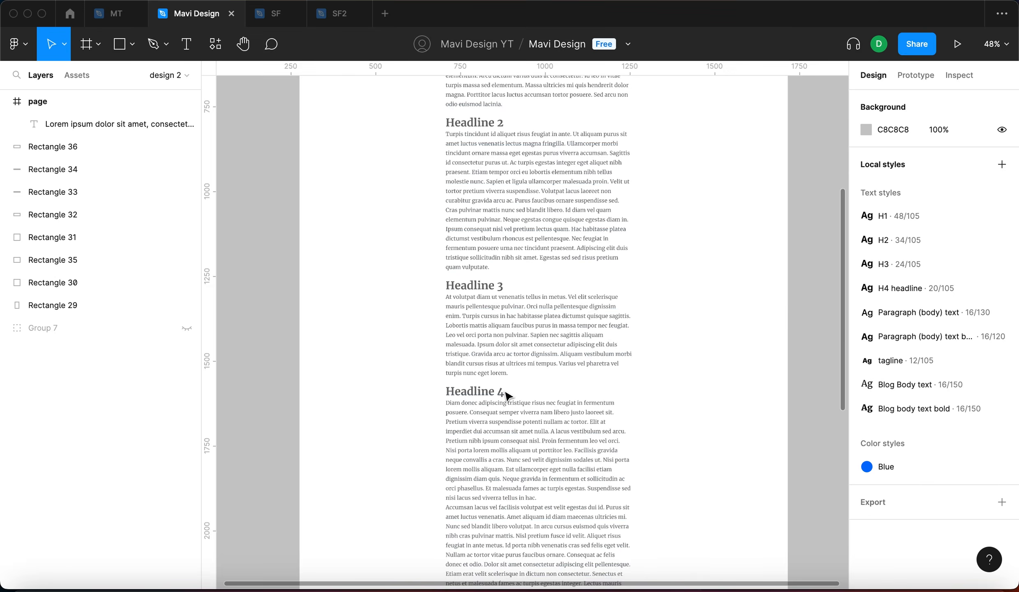
pyautogui.doubleClick(489, 406)
pyautogui.scroll(5, 487, 405)
pyautogui.click(534, 366)
pyautogui.press('super+shift+Left')
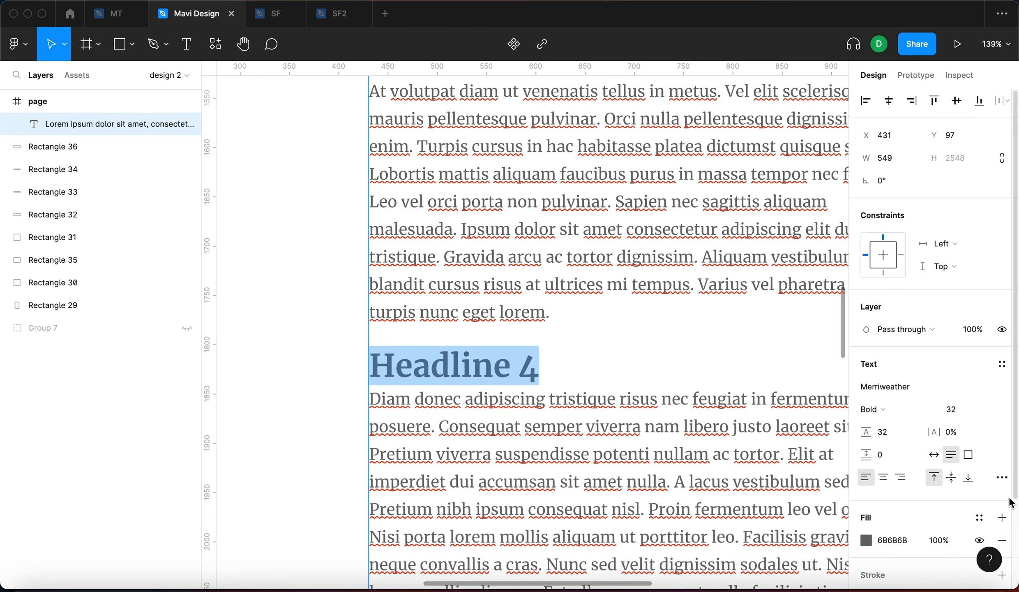
pyautogui.click(865, 540)
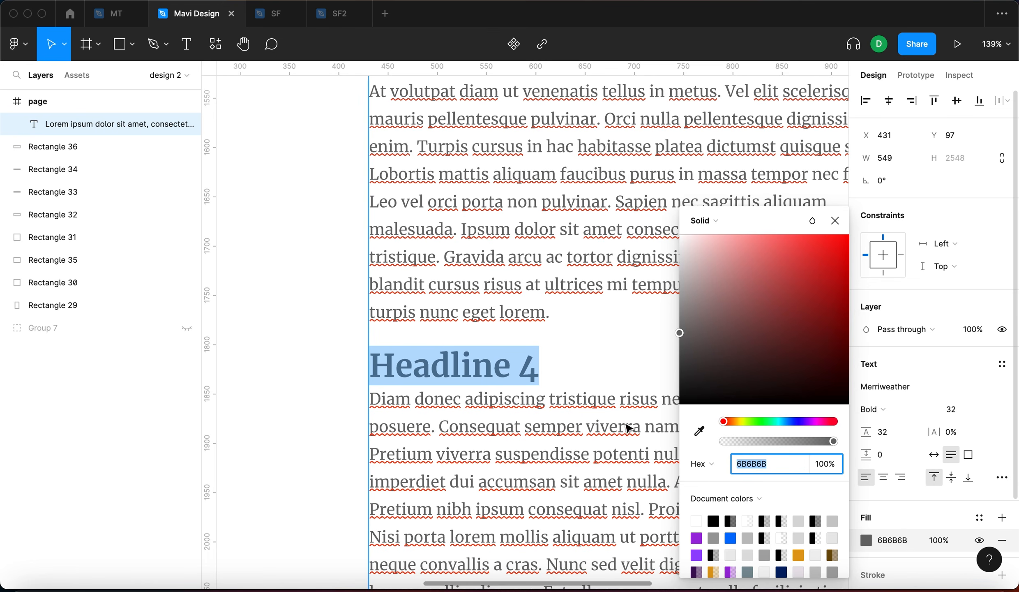
pyautogui.write('030303')
pyautogui.press('Return')
pyautogui.click(835, 220)
# Step: Set the fill of the Headline 3 text to black 000000
pyautogui.scroll(-5, 624, 322)
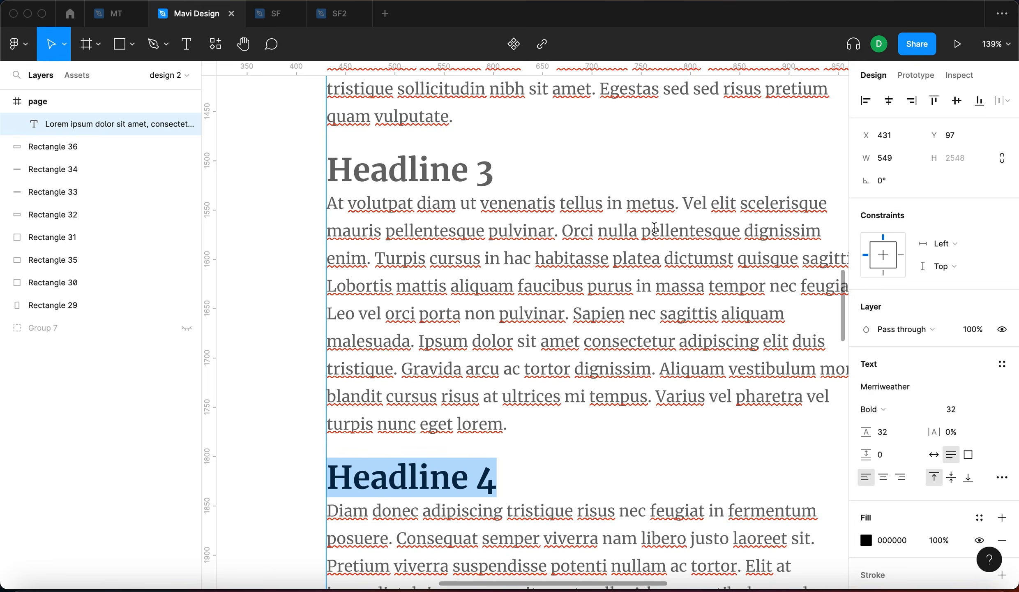
pyautogui.scroll(1, 580, 235)
pyautogui.moveTo(580, 234); pyautogui.dragTo(447, 237)
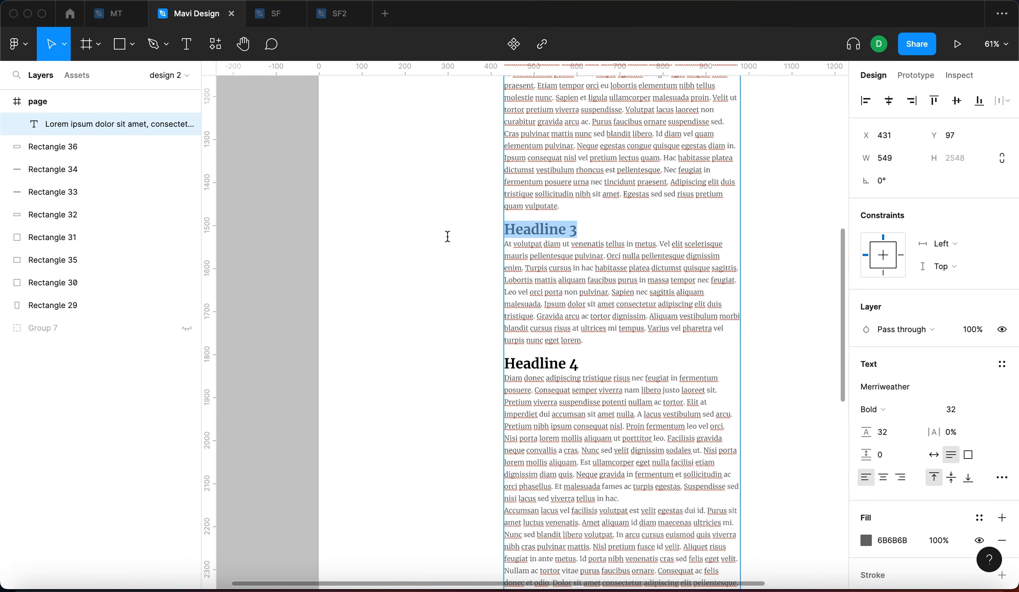
pyautogui.click(867, 540)
pyautogui.moveTo(700, 363); pyautogui.dragTo(628, 427)
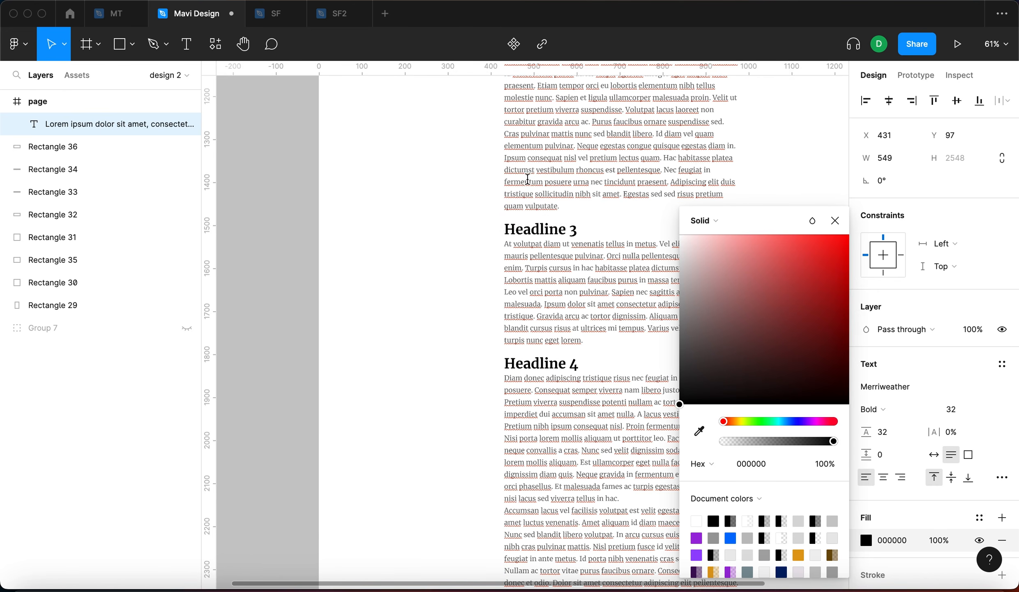
# Step: Set the fill of the Headline 2 and Headline 1 texts to black 000000 and leave text editing
pyautogui.scroll(5, 534, 186)
pyautogui.moveTo(560, 261); pyautogui.dragTo(475, 260)
pyautogui.moveTo(839, 325); pyautogui.dragTo(677, 405)
pyautogui.scroll(5, 522, 250)
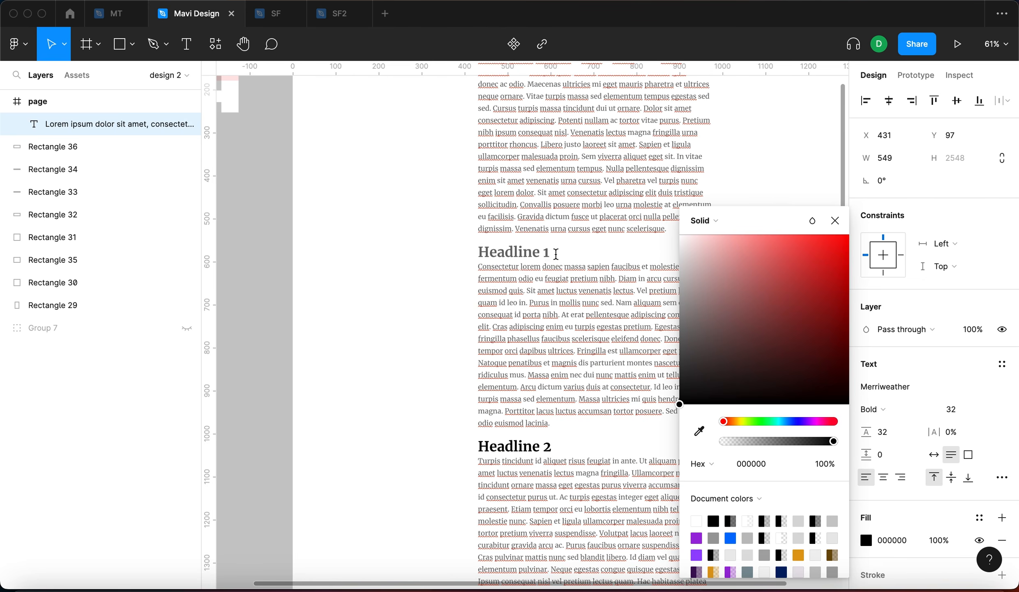
pyautogui.click(835, 221)
pyautogui.press('Escape')
pyautogui.press('Escape')
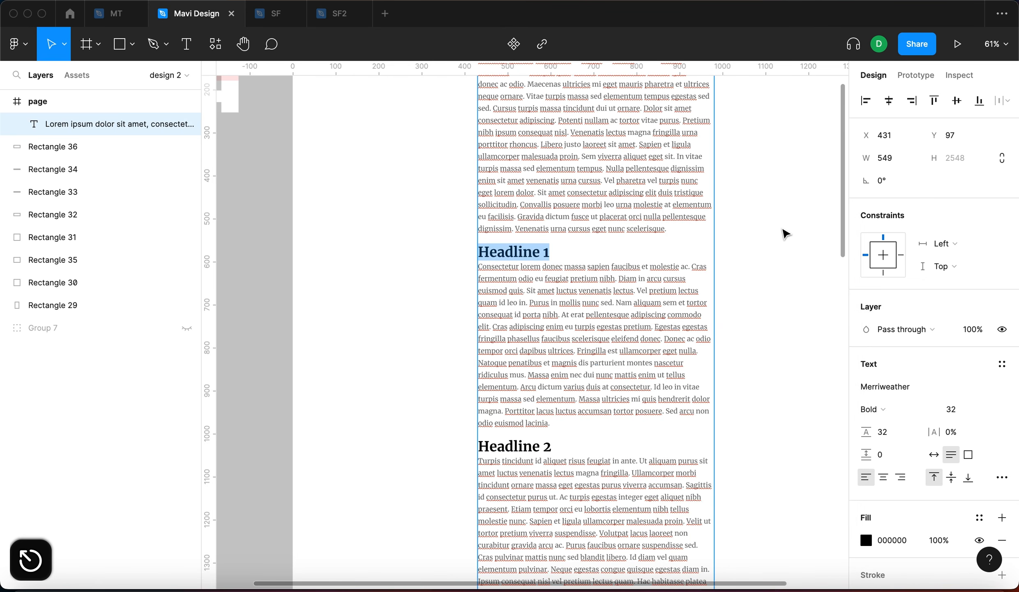
# Step: Center the lorem ipsum text block horizontally in the page frame
pyautogui.scroll(-5, 736, 277)
pyautogui.hscroll(3, 699, 300)
pyautogui.click(549, 409)
pyautogui.scroll(-2, 635, 309)
pyautogui.click(635, 308)
pyautogui.scroll(3, 608, 312)
pyautogui.click(586, 315)
pyautogui.hotkey('alt', 'h')
pyautogui.click(711, 324)
# Step: Move the lorem ipsum text block straight down to a Y position of about 417
pyautogui.scroll(1, 691, 304)
pyautogui.moveTo(586, 205); pyautogui.dragTo(633, 195)
pyautogui.moveTo(561, 200); pyautogui.dragTo(561, 264)
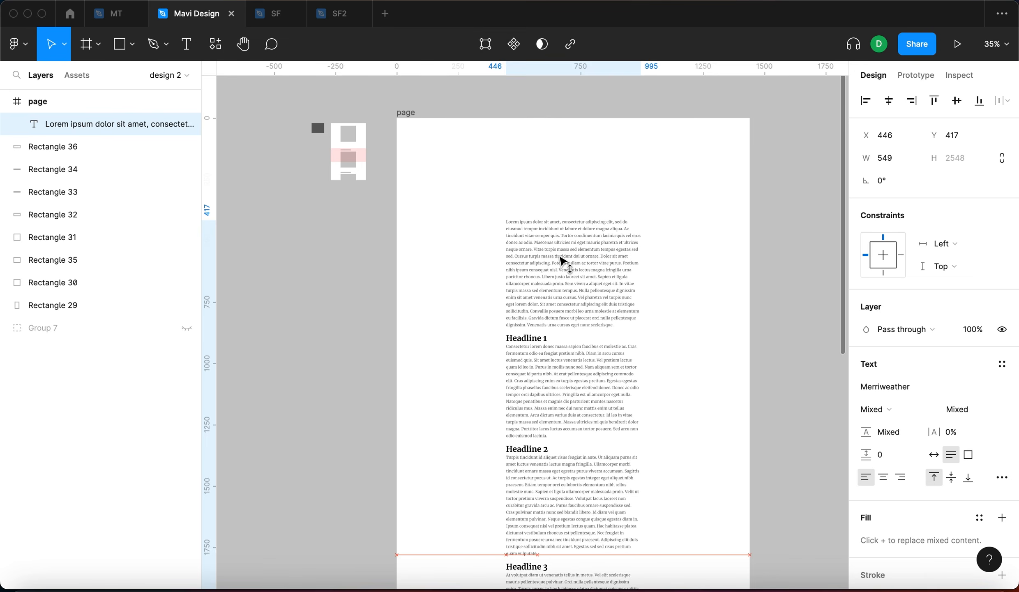
# Step: Draw a rectangle about 549 × 232 above the text, aligned with the text column, at a Y position of about 64
pyautogui.press('r')
pyautogui.moveTo(505, 133)
pyautogui.mouseDown()
pyautogui.moveTo(598, 205)
pyautogui.moveTo(640, 203)
pyautogui.mouseUp()
pyautogui.moveTo(564, 203); pyautogui.dragTo(564, 190)
# Step: Lighten the fill of the rectangle above the text to EEEEEE
pyautogui.scroll(5, 564, 189)
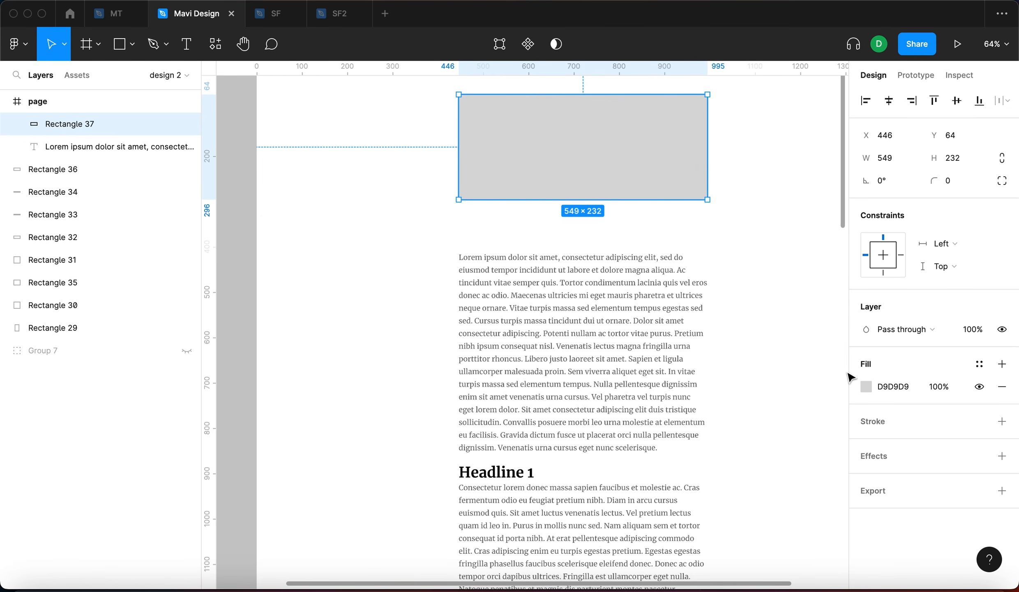
pyautogui.click(866, 386)
pyautogui.moveTo(775, 325); pyautogui.dragTo(655, 255)
pyautogui.click(838, 225)
# Step: Duplicate the grey rectangle and reduce the copy to a thin, narrower placeholder bar between the rectangle and the text
pyautogui.click(619, 142)
pyautogui.moveTo(619, 142); pyautogui.dragTo(628, 232)
pyautogui.moveTo(633, 188); pyautogui.dragTo(640, 223)
pyautogui.hotkey('shift', 'Up')
pyautogui.hotkey('shift', 'Up')
pyautogui.hotkey('shift', 'Up')
pyautogui.hotkey('shift', 'Up')
pyautogui.hotkey('shift', 'Up')
pyautogui.moveTo(707, 218); pyautogui.dragTo(662, 219)
pyautogui.click(796, 228)
# Step: Shorten the page frame from its lower edge so that it ends just below the last paragraph
pyautogui.scroll(-4, 795, 229)
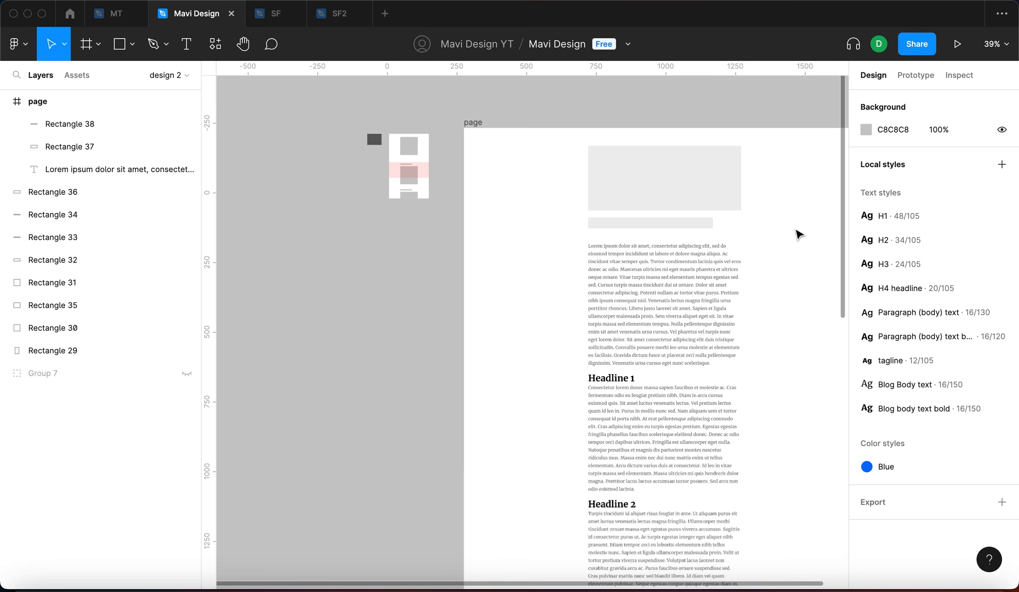
pyautogui.scroll(-2, 796, 229)
pyautogui.hscroll(3, 789, 235)
pyautogui.scroll(5, 531, 160)
pyautogui.scroll(-7, 481, 397)
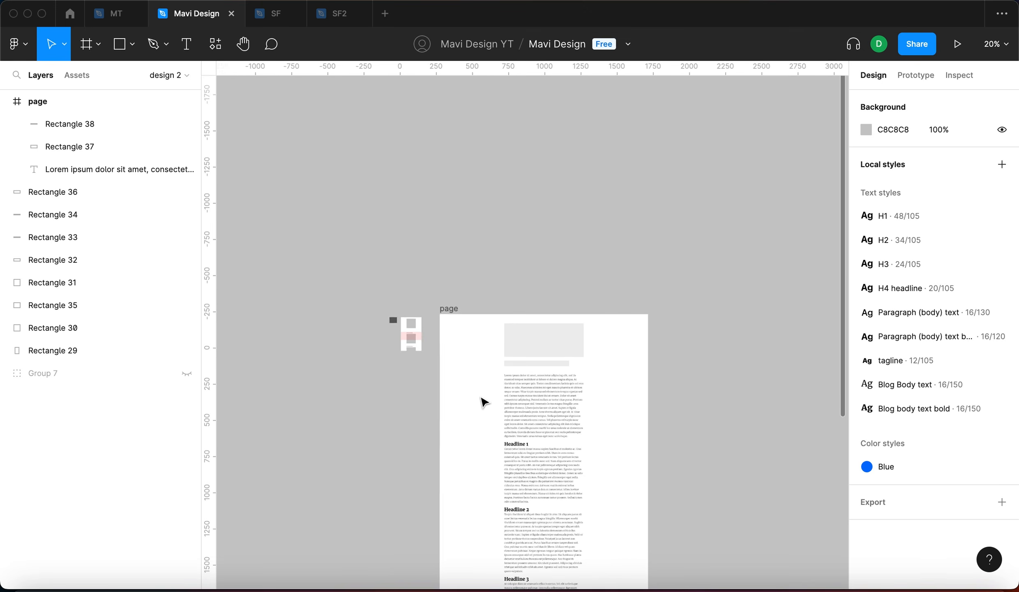
pyautogui.scroll(-6, 483, 401)
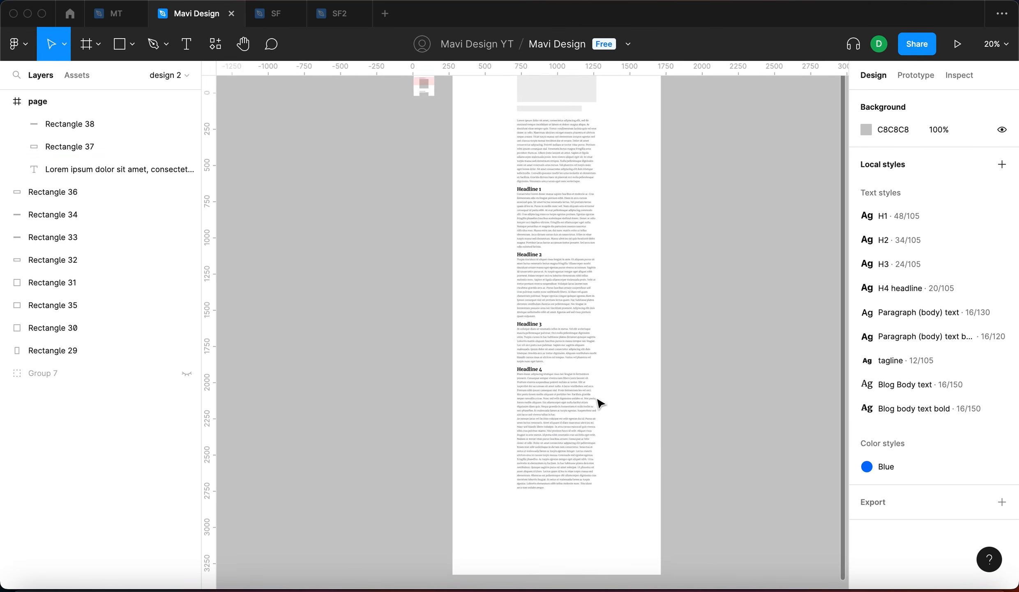
pyautogui.scroll(2, 519, 266)
pyautogui.click(546, 217)
pyautogui.scroll(-3, 613, 477)
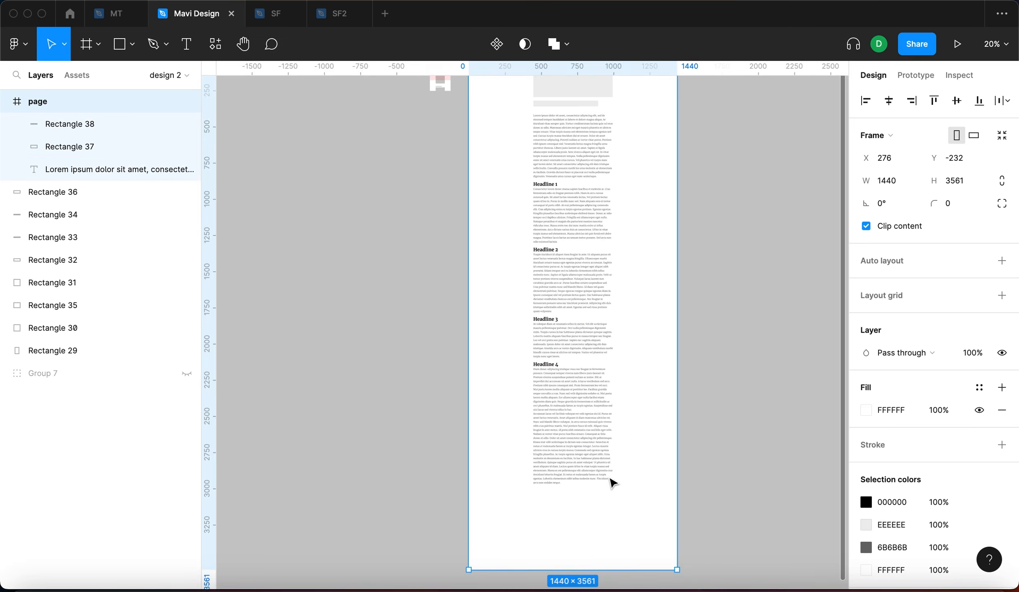
pyautogui.click(601, 580)
pyautogui.scroll(3, 519, 296)
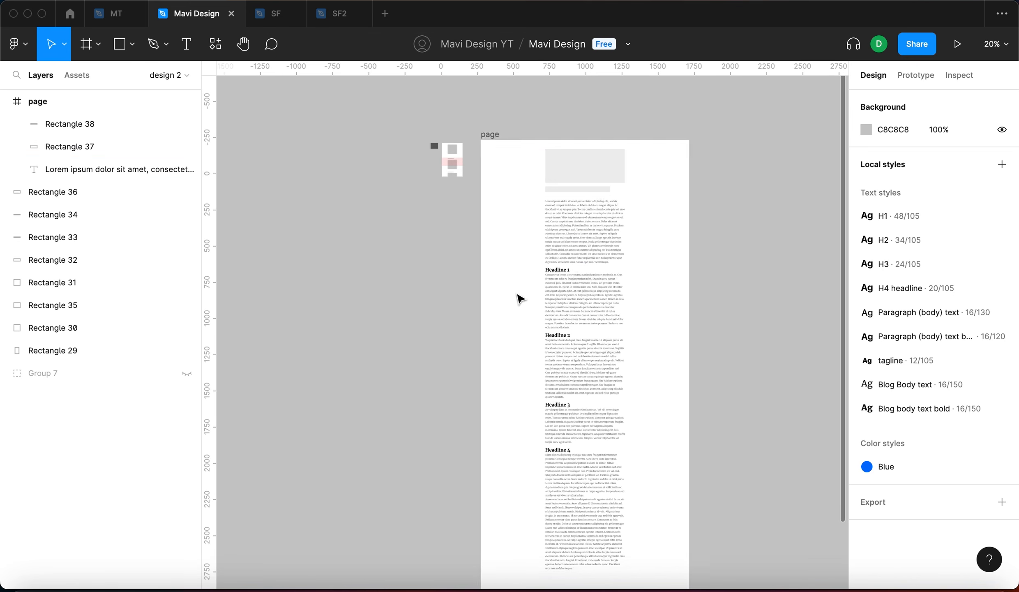
pyautogui.click(499, 138)
pyautogui.scroll(-4, 581, 253)
# Step: Select the two rectangles and the lorem ipsum text inside the page frame and lock all three layers
pyautogui.moveTo(621, 505); pyautogui.dragTo(519, 98)
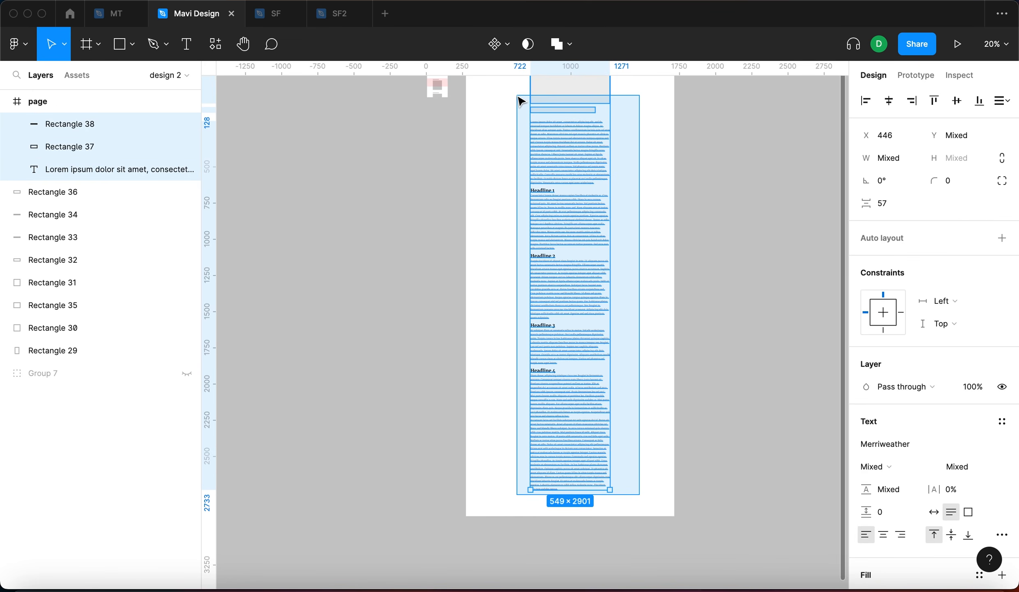
pyautogui.click(174, 126)
pyautogui.click(173, 146)
pyautogui.click(173, 169)
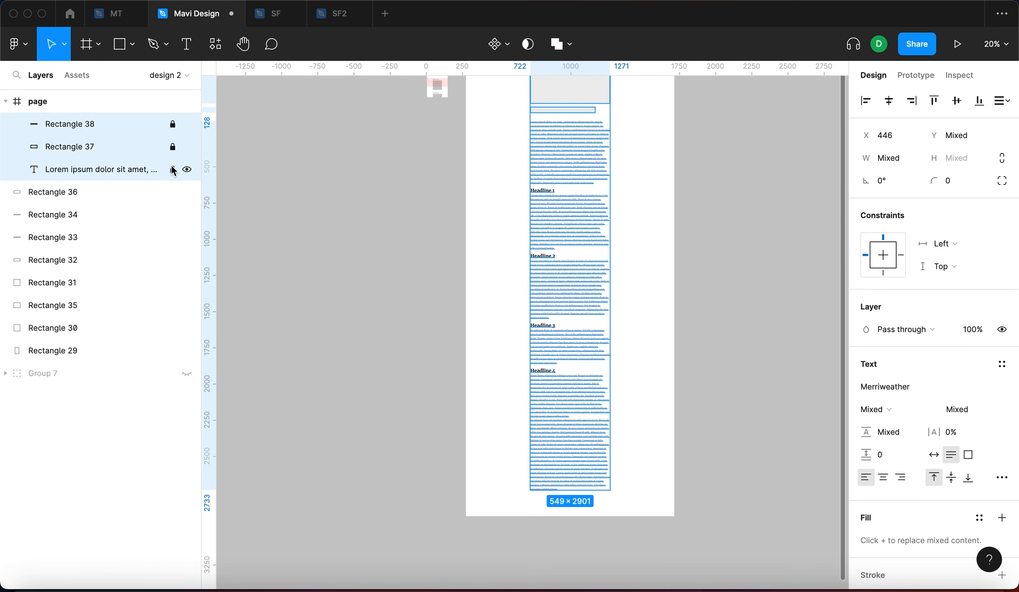
# Step: Deselect the locked layers and look over the blog page from its header placeholder down to the last paragraph
pyautogui.scroll(3, 694, 362)
pyautogui.click(698, 365)
pyautogui.moveTo(538, 238); pyautogui.dragTo(557, 332)
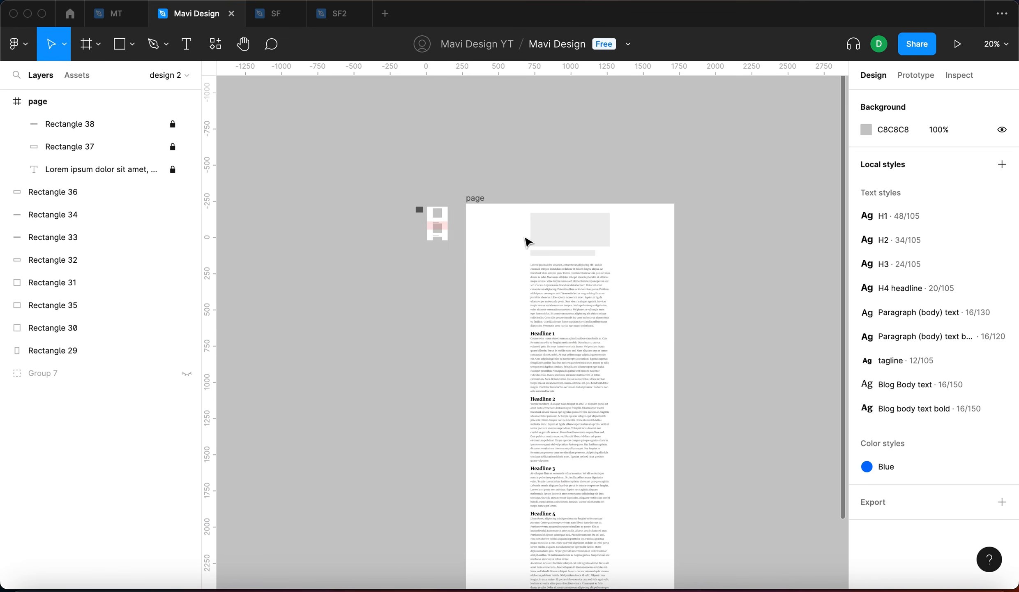
pyautogui.scroll(-5, 506, 218)
pyautogui.hscroll(2, 534, 193)
pyautogui.scroll(5, 538, 155)
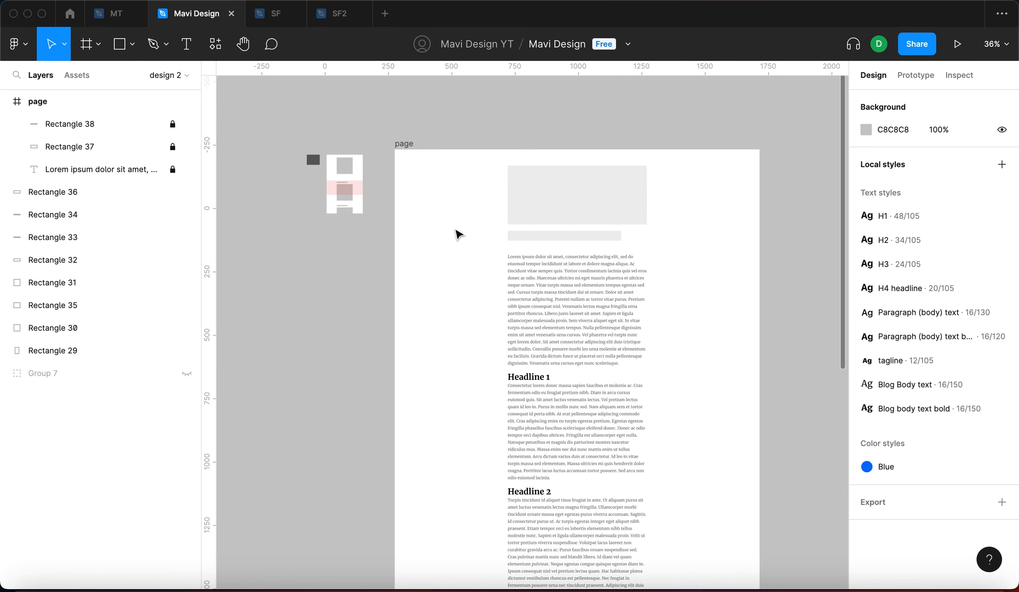
pyautogui.scroll(-5, 459, 234)
pyautogui.hscroll(3, 587, 216)
pyautogui.hscroll(-3, 575, 216)
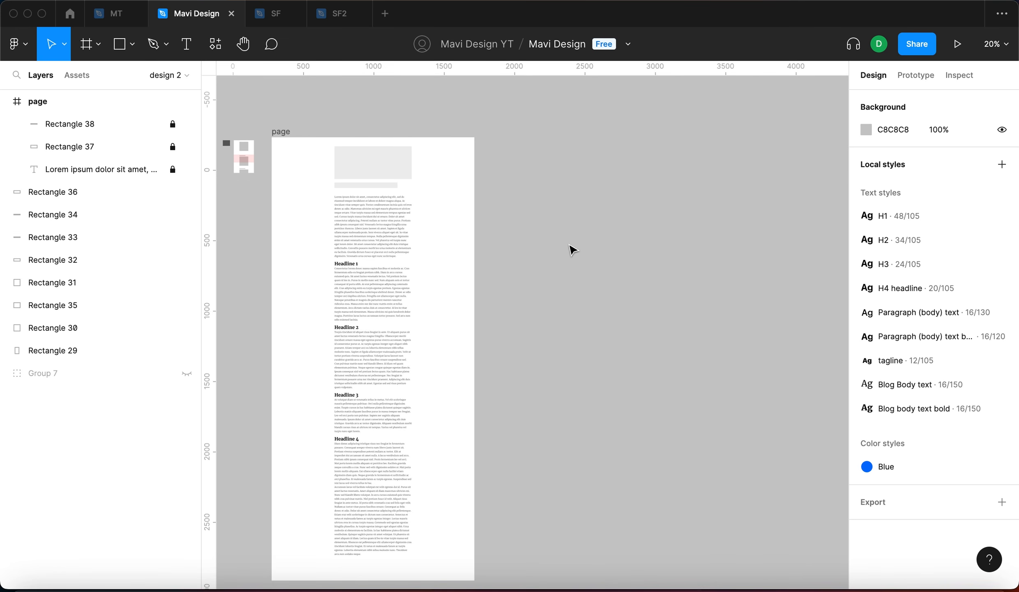
# Step: Draw a new frame about 423 by 351 in the empty canvas area beside the page frame's upper part
pyautogui.hscroll(-3, 573, 250)
pyautogui.scroll(1, 573, 250)
pyautogui.press('f')
pyautogui.moveTo(573, 198)
pyautogui.mouseDown()
pyautogui.moveTo(644, 262)
pyautogui.moveTo(633, 248)
pyautogui.mouseUp()
pyautogui.scroll(5, 573, 236)
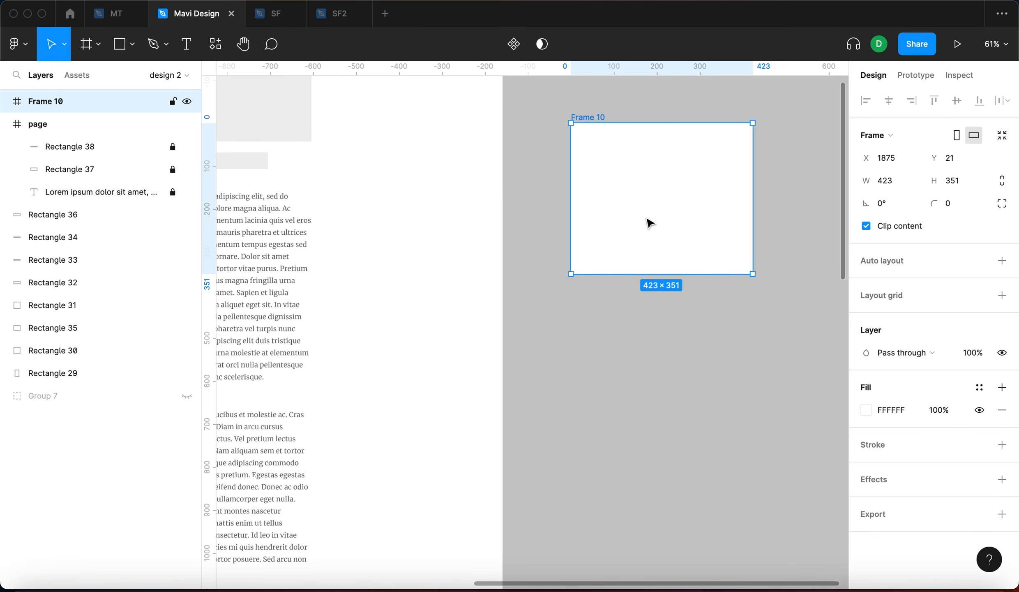
pyautogui.scroll(2, 649, 221)
# Step: Resize the new frame beside the page to 420 wide and 300 high, and shift it slightly lower
pyautogui.write('420')
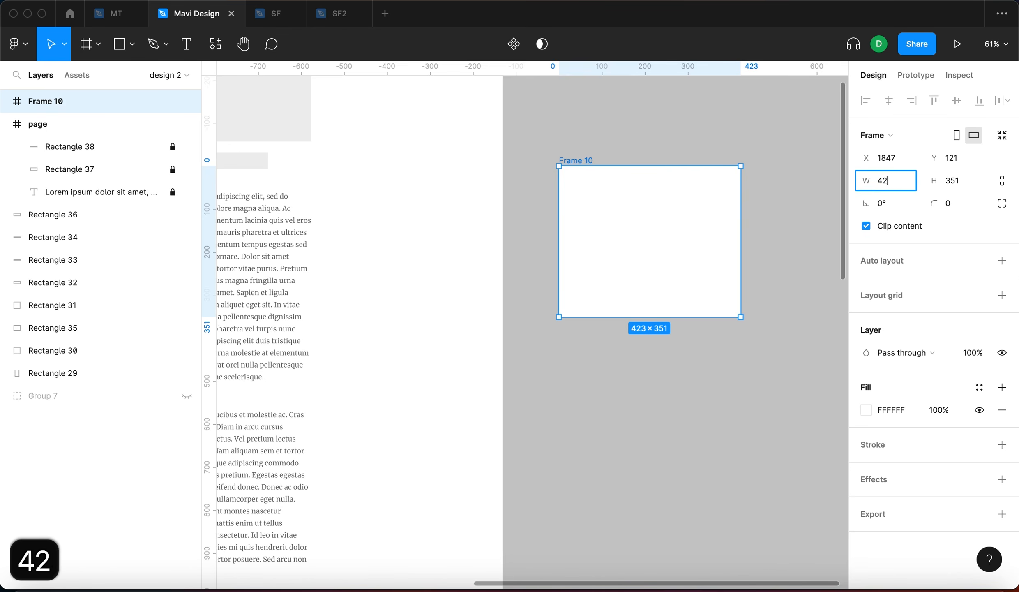
pyautogui.press('Tab')
pyautogui.write('300')
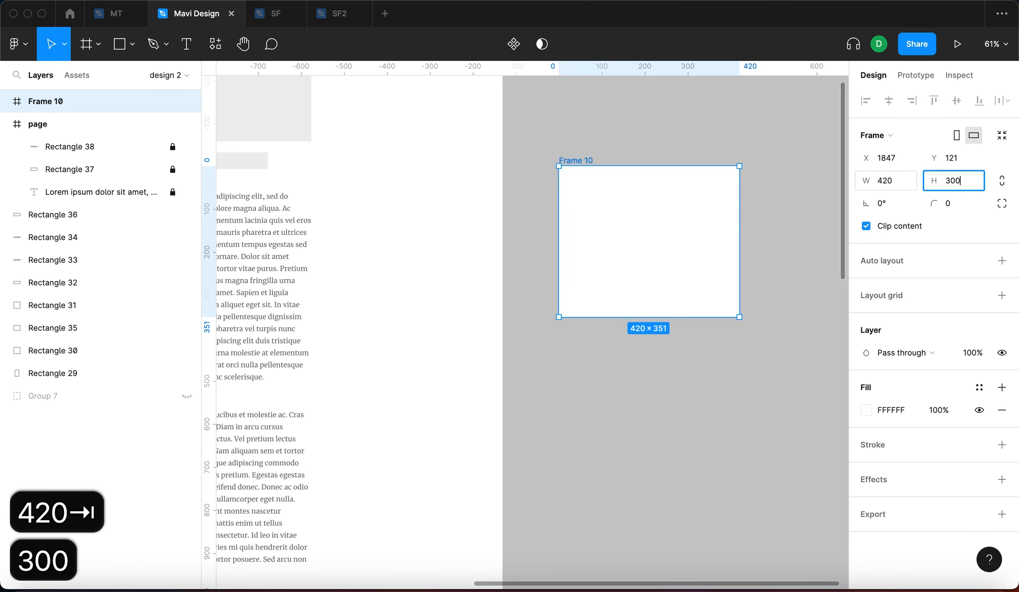
pyautogui.press('Return')
pyautogui.click(826, 187)
pyautogui.scroll(-3, 747, 210)
pyautogui.click(729, 235)
pyautogui.click(746, 235)
pyautogui.click(716, 231)
# Step: Add the heading text "Join our Newslettter!" inside the 420 by 300 frame and place it in the upper half
pyautogui.hotkey('shift', '2')
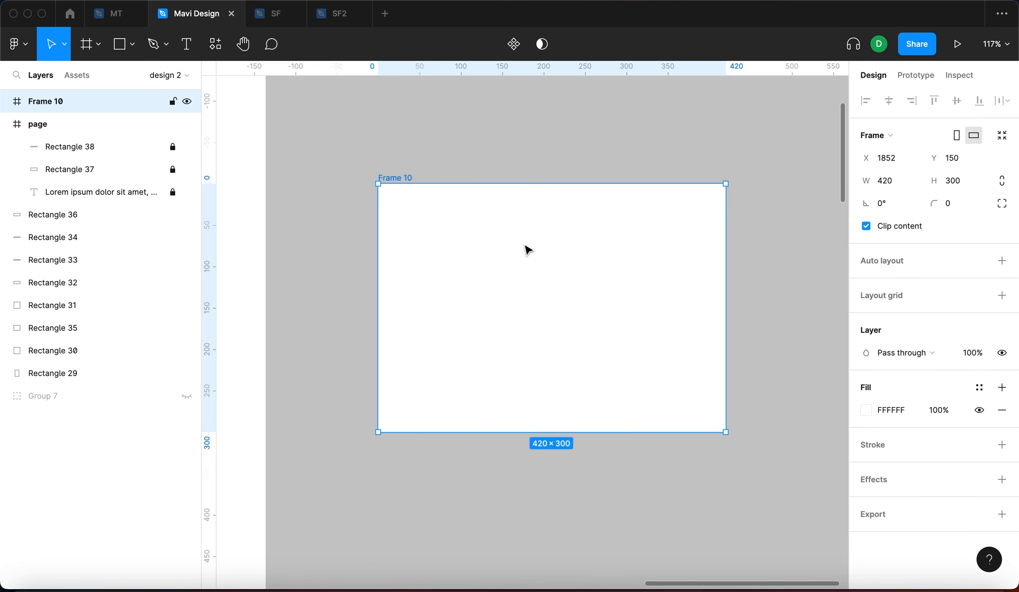
pyautogui.press('t')
pyautogui.click(442, 267)
pyautogui.write('J')
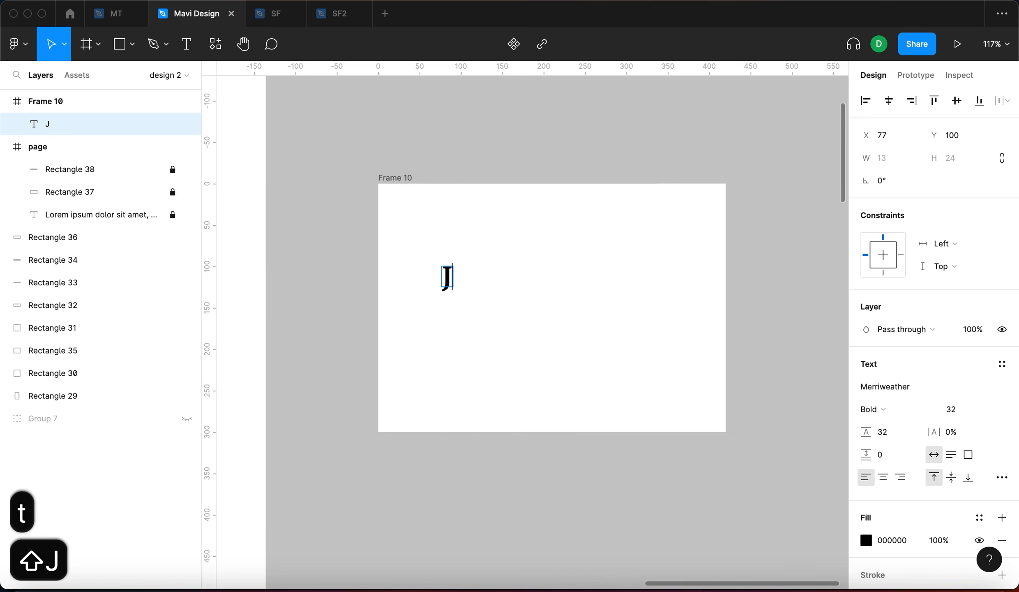
pyautogui.write('oin our Newslettter"')
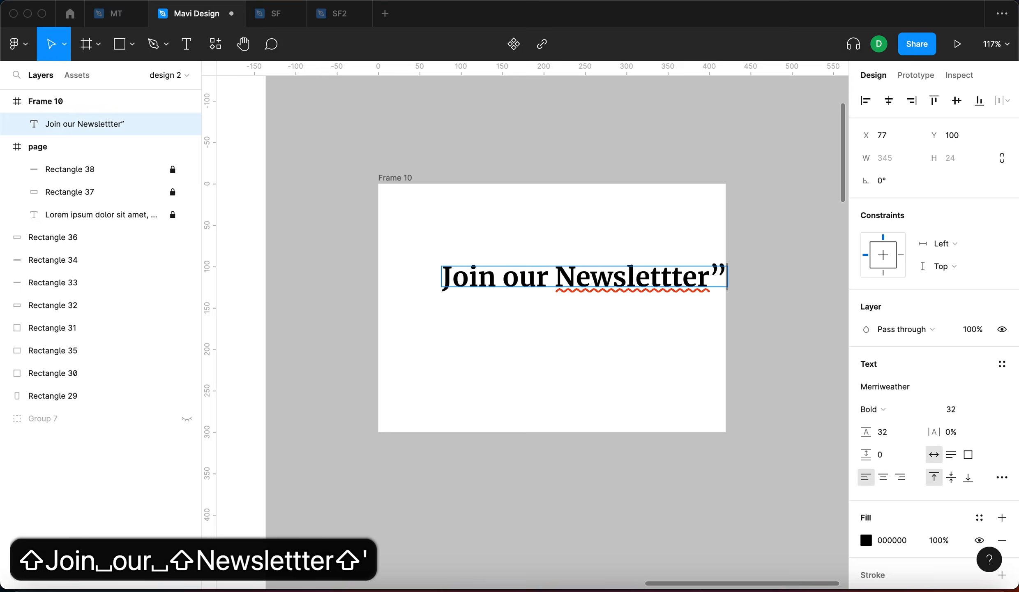
pyautogui.press('BackSpace')
pyautogui.write('!')
pyautogui.press('Escape')
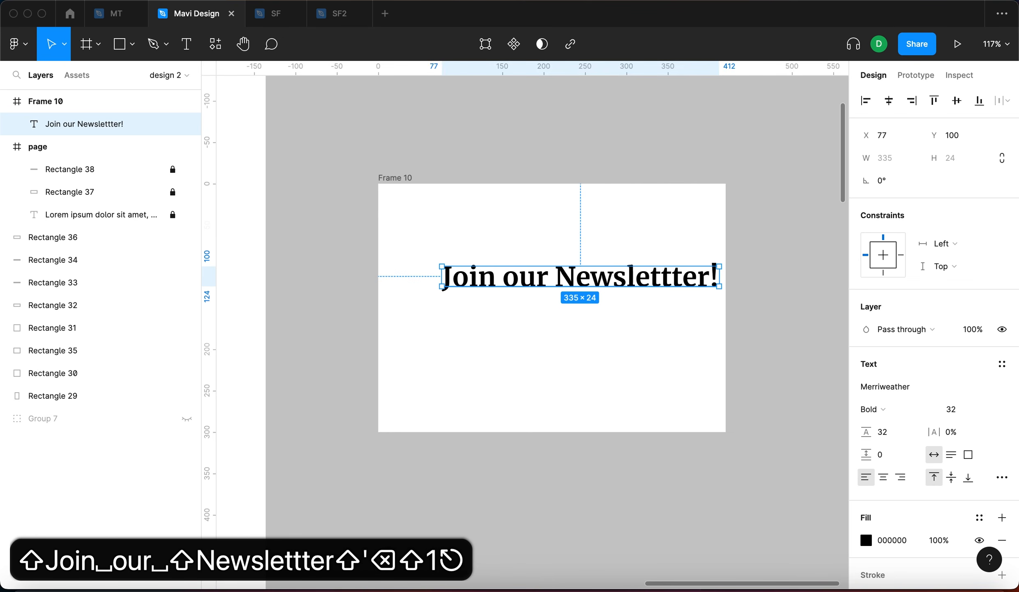
pyautogui.moveTo(696, 278); pyautogui.dragTo(667, 250)
# Step: Change the newsletter heading's font to SF Pro with the Bold weight
pyautogui.click(923, 387)
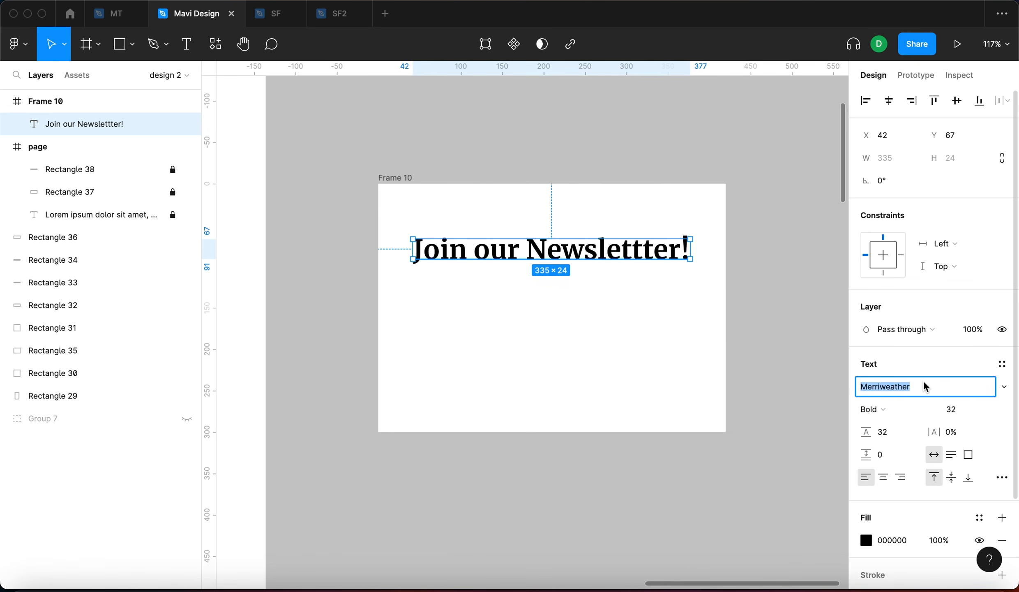
pyautogui.write('SF Pro')
pyautogui.press('Return')
pyautogui.click(879, 408)
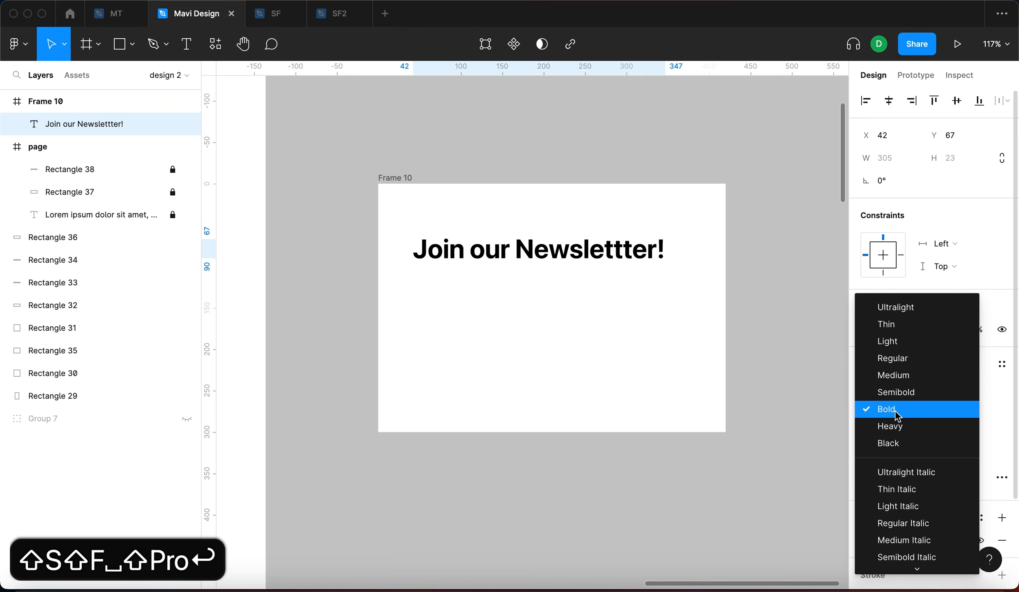
pyautogui.click(898, 423)
pyautogui.click(883, 416)
pyautogui.click(887, 395)
# Step: Duplicate the heading below and retype the copy as "If you’re interested in the topics discussedin the article, you’re also going to love our newsletter! Join Now!"
pyautogui.moveTo(613, 250); pyautogui.dragTo(606, 288)
pyautogui.doubleClick(603, 283)
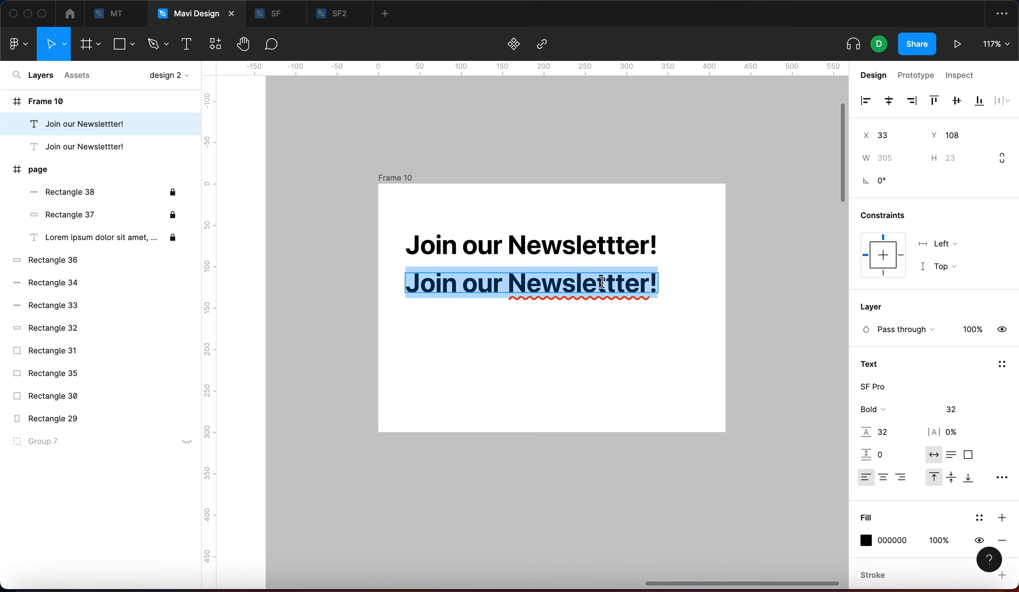
pyautogui.write('If you')
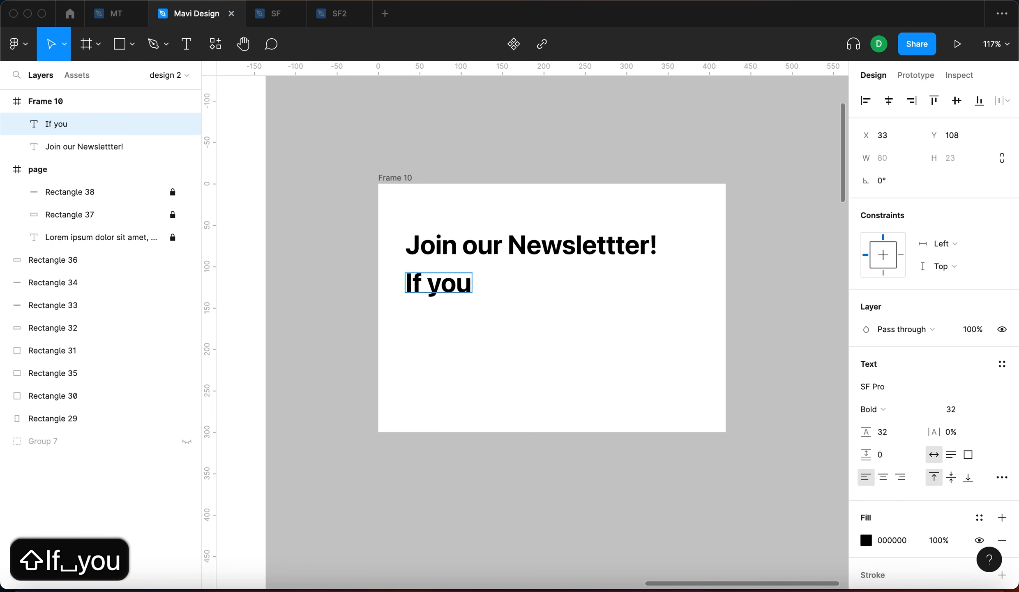
pyautogui.write("'")
pyautogui.press('BackSpace')
pyautogui.write('’re interested in the topics d')
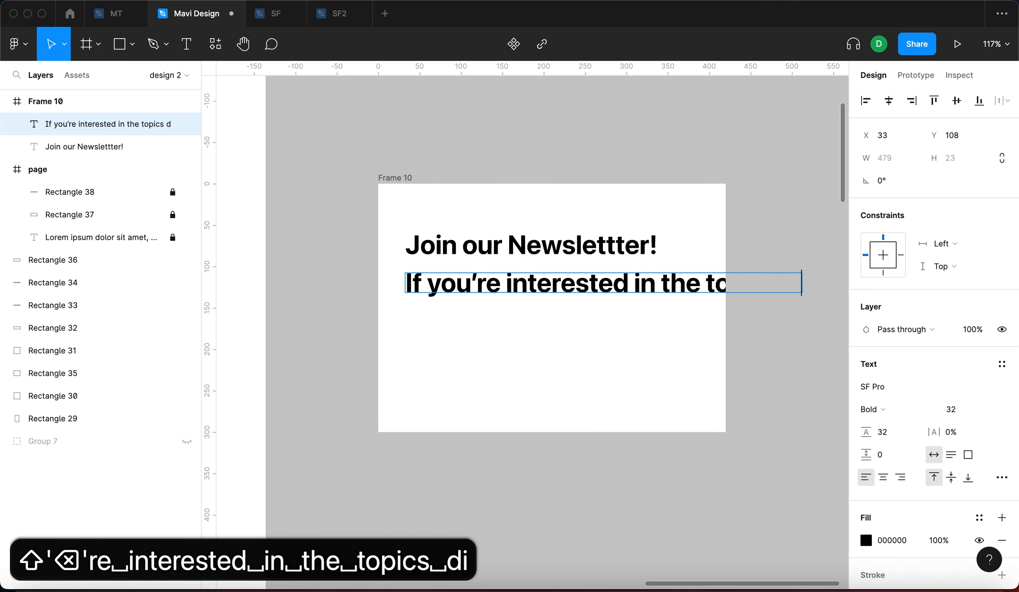
pyautogui.write('iscussedin the a')
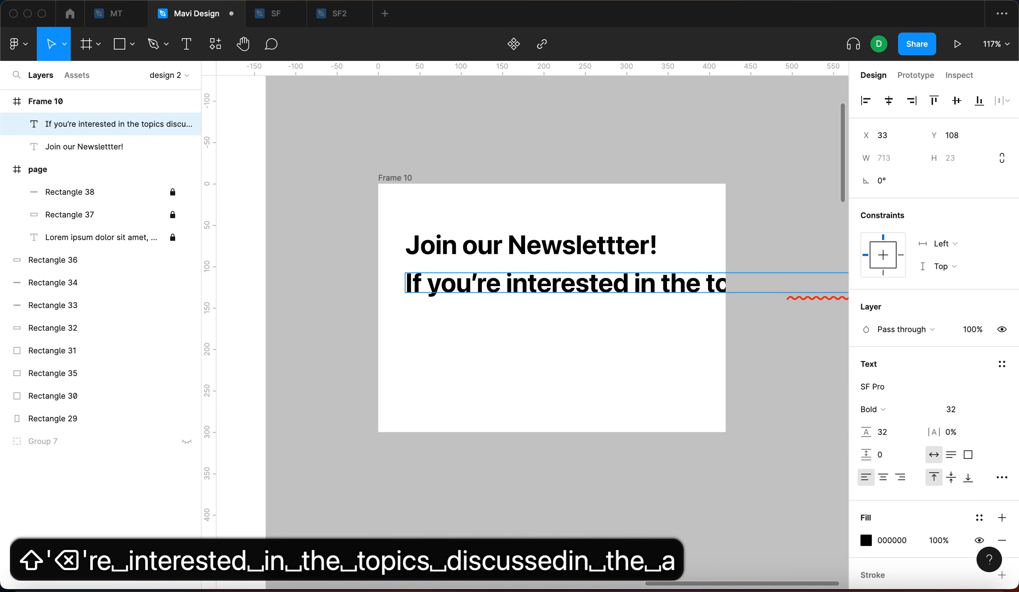
pyautogui.write("rticle, you're also going to love our newsletter! Join No")
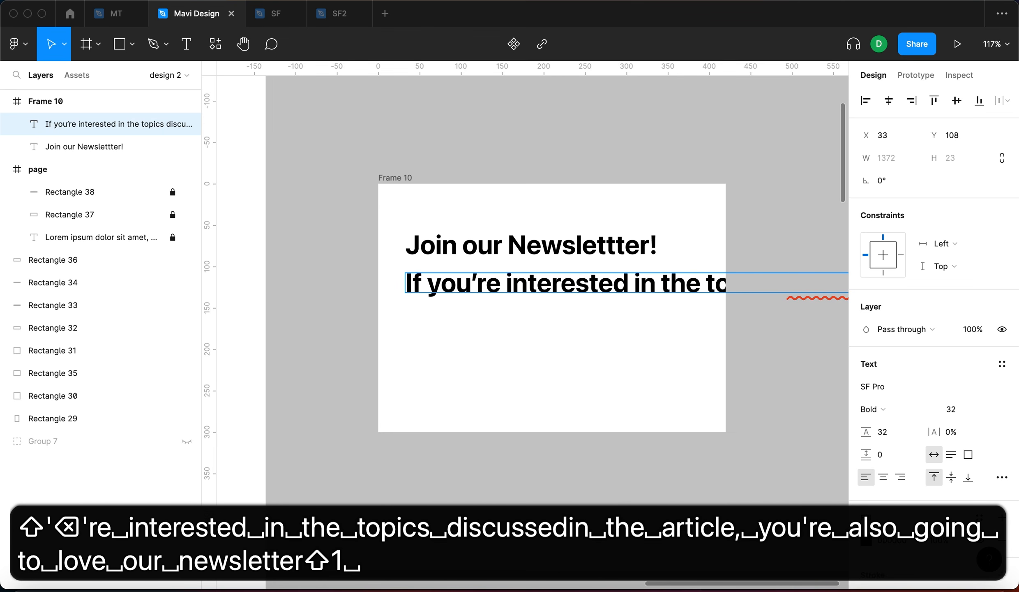
pyautogui.write('w!')
pyautogui.press('Escape')
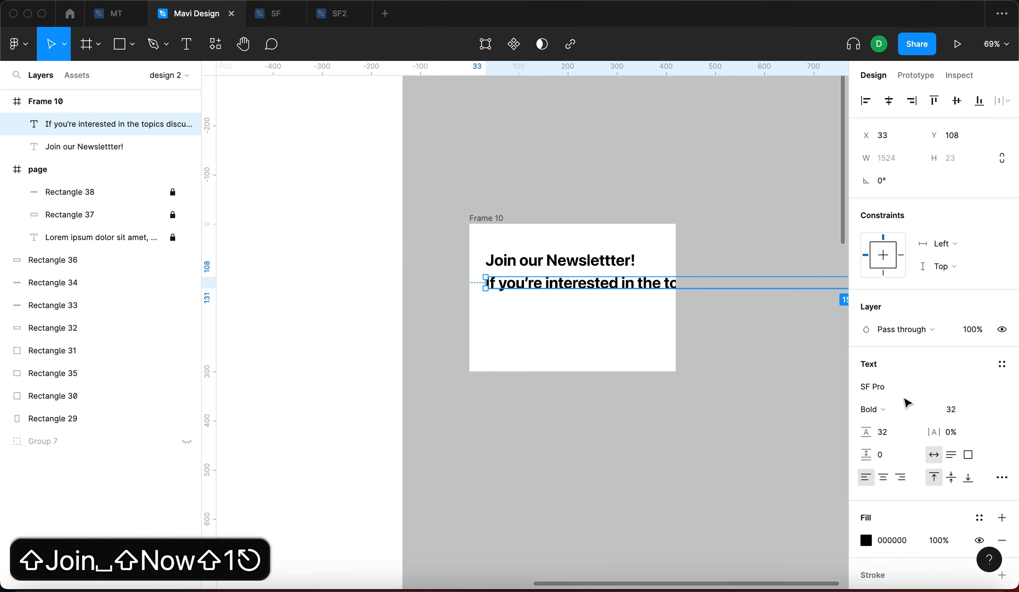
# Step: Reduce the paragraph's font size to 16 and narrow its text box to about 329 wide so it wraps inside the frame
pyautogui.click(949, 409)
pyautogui.hotkey('shift', 'Down')
pyautogui.hotkey('shift', 'Down')
pyautogui.hotkey('shift', 'Up')
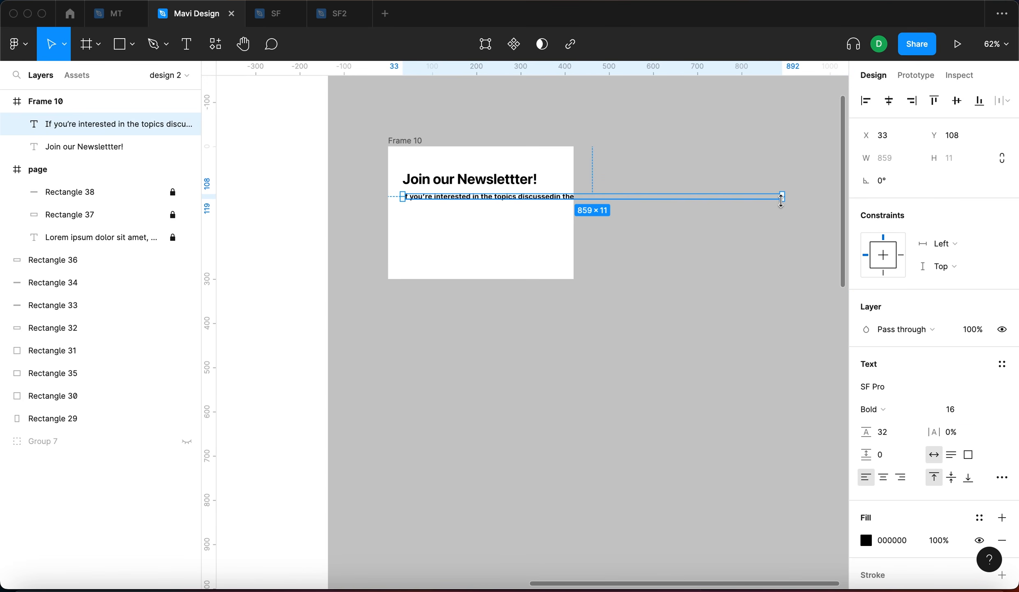
pyautogui.scroll(3, 781, 199)
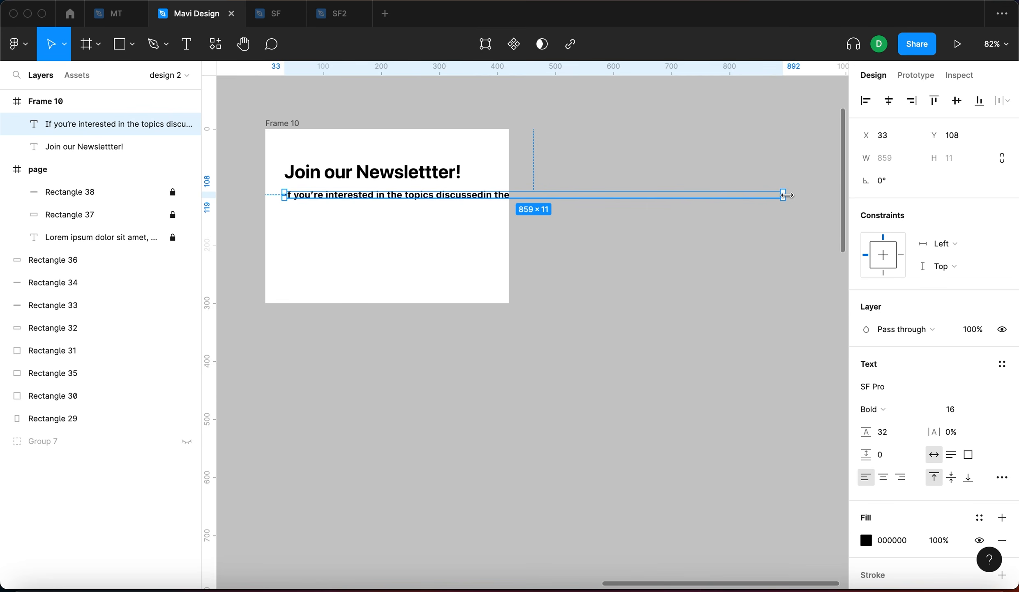
pyautogui.moveTo(748, 196); pyautogui.dragTo(476, 195)
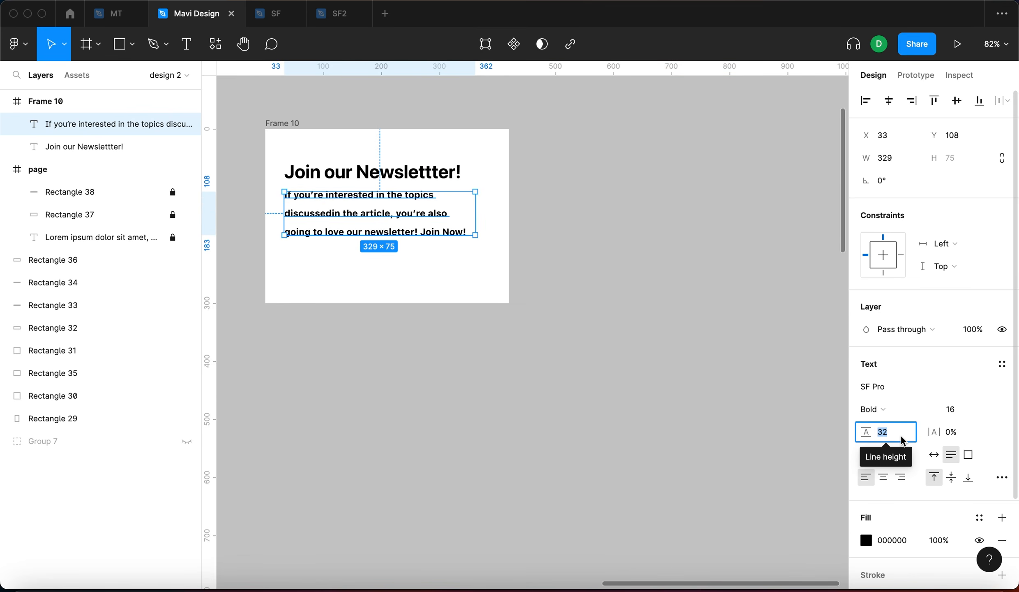
# Step: Set the newsletter paragraph's line height to 130% and its font weight to Medium
pyautogui.write('12')
pyautogui.press('BackSpace')
pyautogui.write('30%')
pyautogui.press('Return')
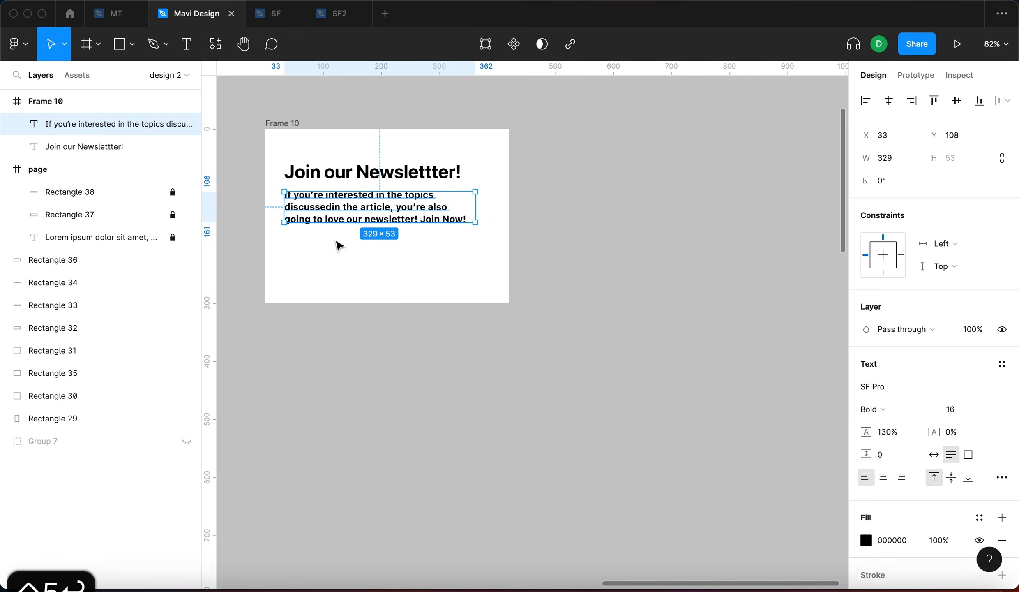
pyautogui.scroll(5, 338, 245)
pyautogui.scroll(2, 426, 271)
pyautogui.click(879, 411)
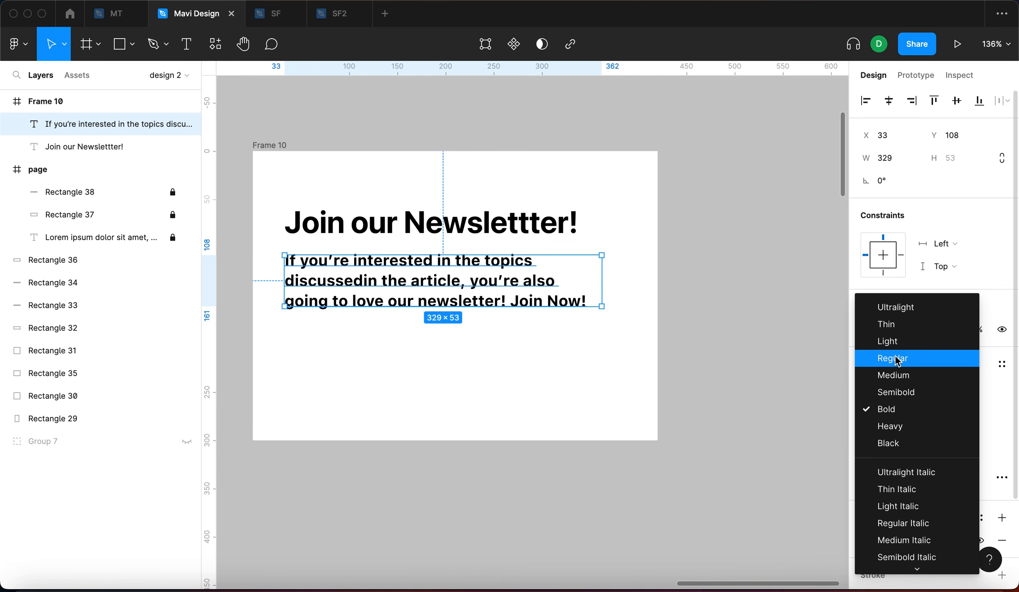
pyautogui.click(900, 380)
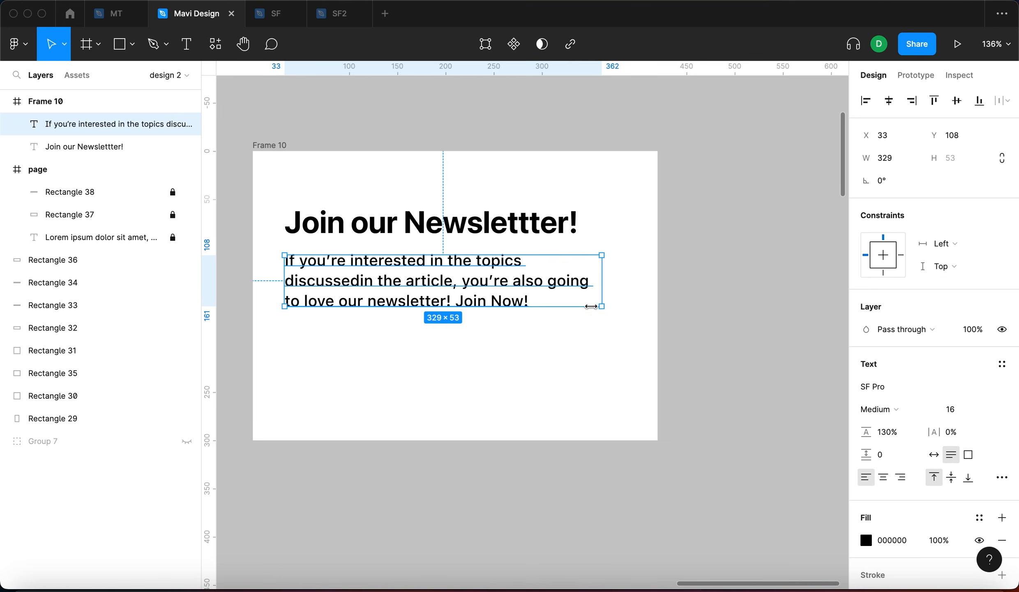
# Step: Tighten the newsletter paragraph's letter spacing to -3%
pyautogui.click(954, 437)
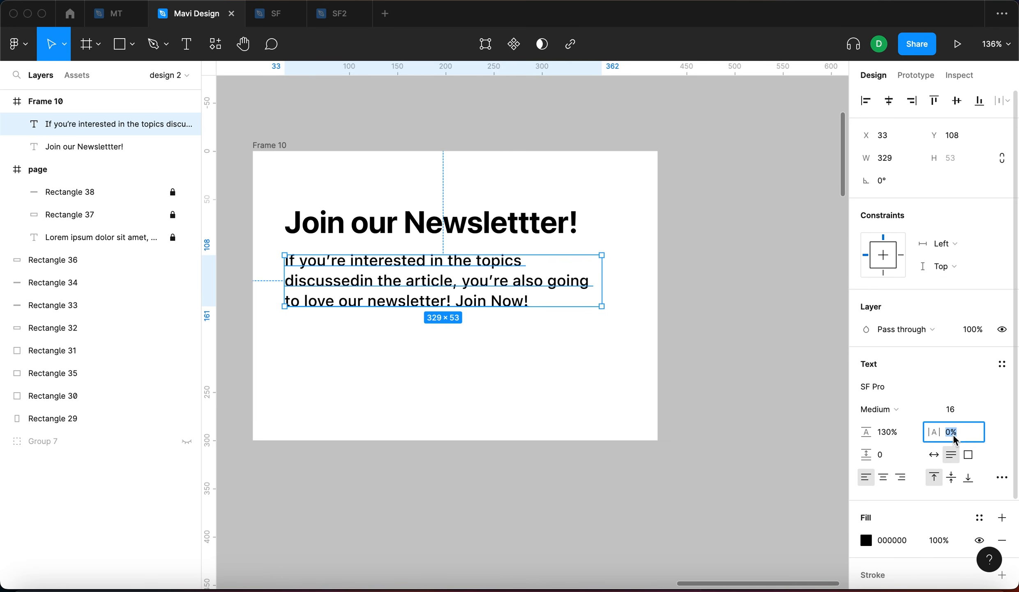
pyautogui.press('Down')
pyautogui.press('Down')
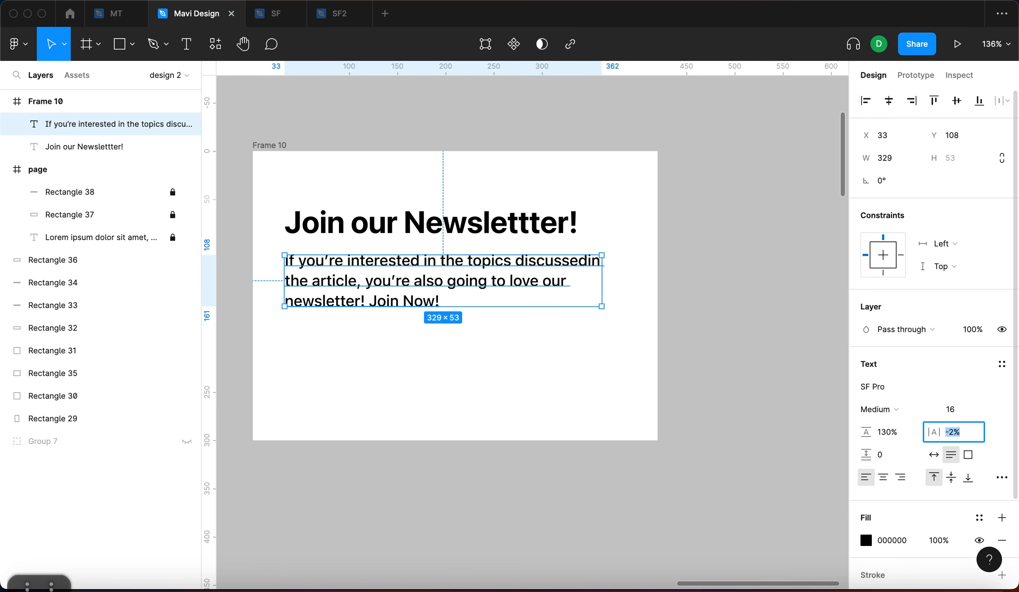
pyautogui.press('Down')
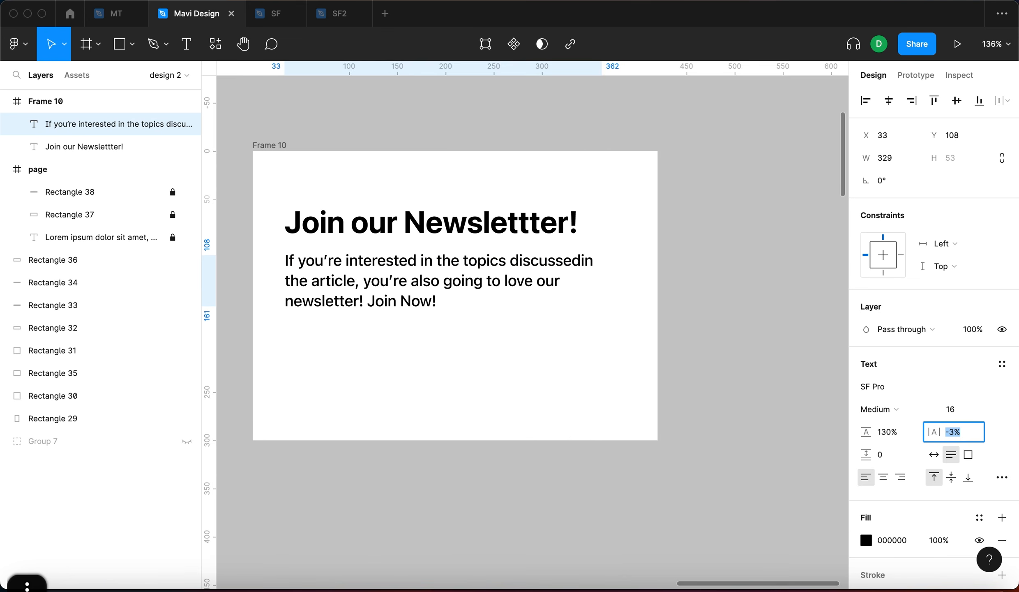
pyautogui.press('Return')
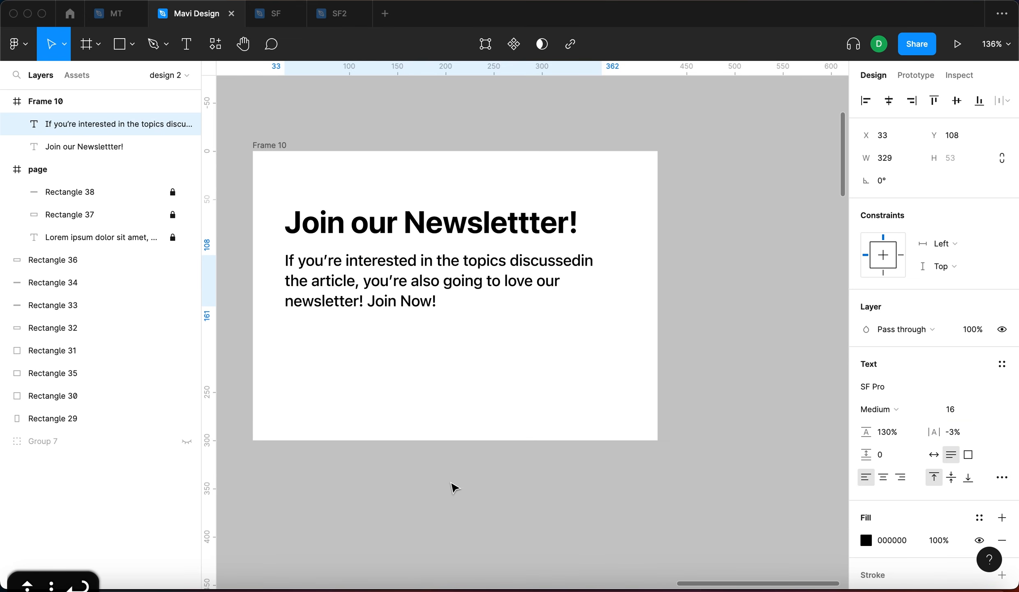
# Step: Insert the missing space in "discussed in" and narrow the paragraph's text box to about 283 wide
pyautogui.click(452, 485)
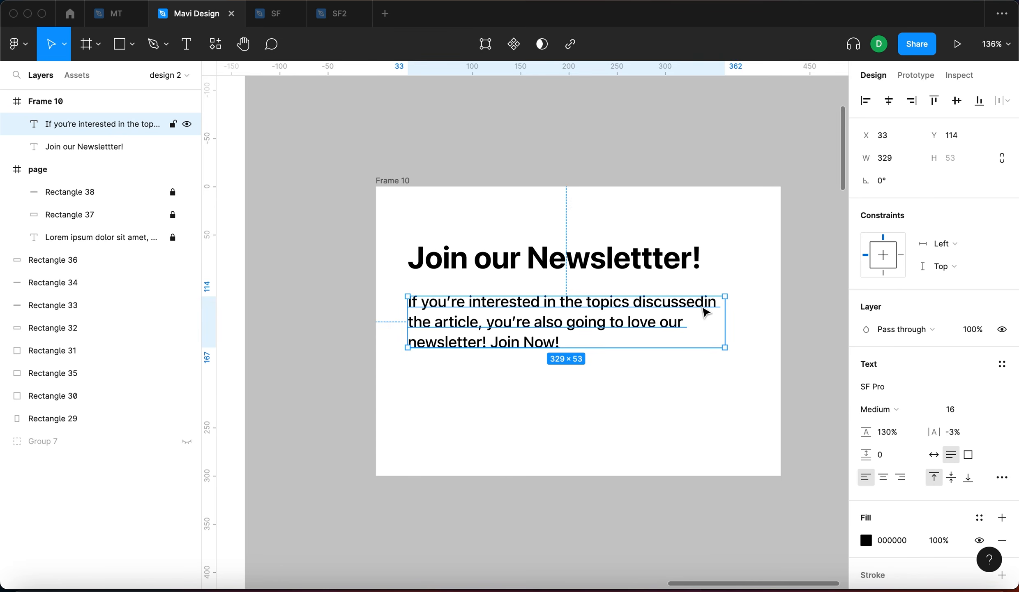
pyautogui.doubleClick(705, 306)
pyautogui.click(705, 303)
pyautogui.press('Escape')
pyautogui.moveTo(726, 325); pyautogui.dragTo(644, 332)
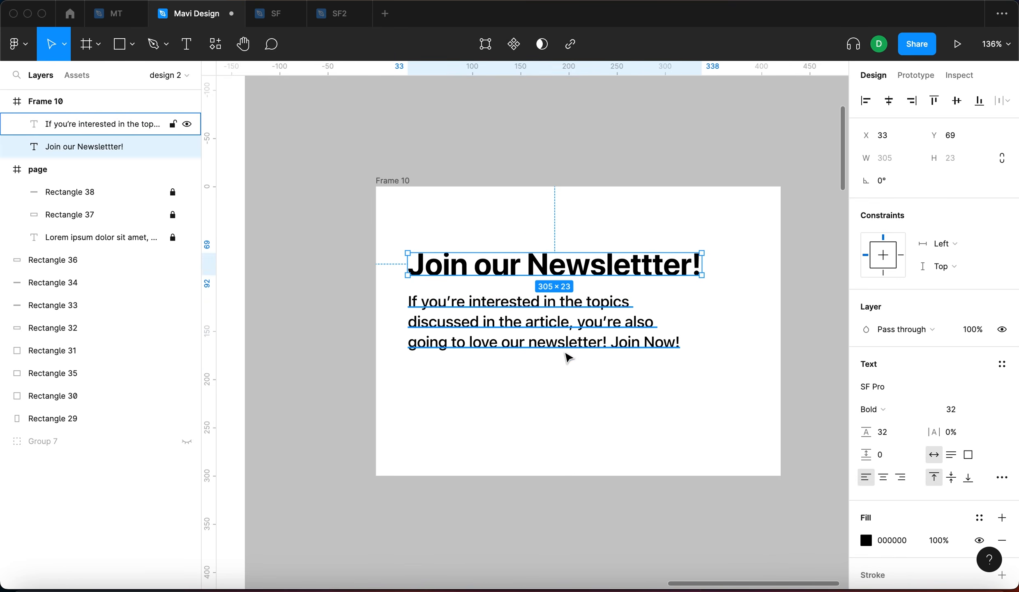
# Step: Select the newsletter heading and paragraph together and move both higher in the frame
pyautogui.keyDown('shift'); pyautogui.click(570, 337); pyautogui.keyUp('shift')
pyautogui.moveTo(570, 337); pyautogui.dragTo(582, 316)
pyautogui.press('Escape')
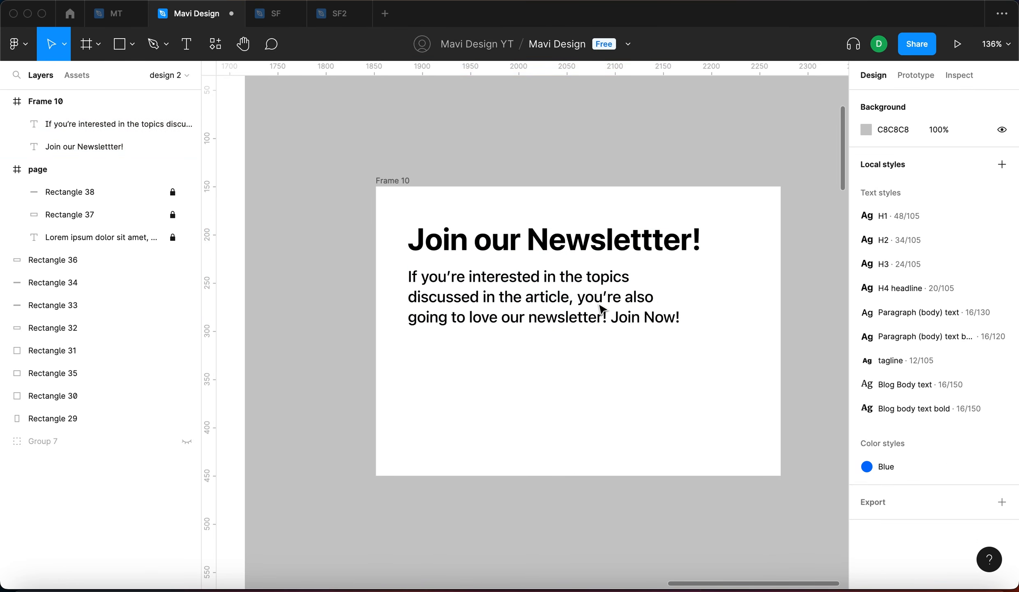
# Step: Change the newsletter paragraph's text color to the dark grey 676767
pyautogui.click(600, 308)
pyautogui.scroll(-1, 946, 506)
pyautogui.click(866, 527)
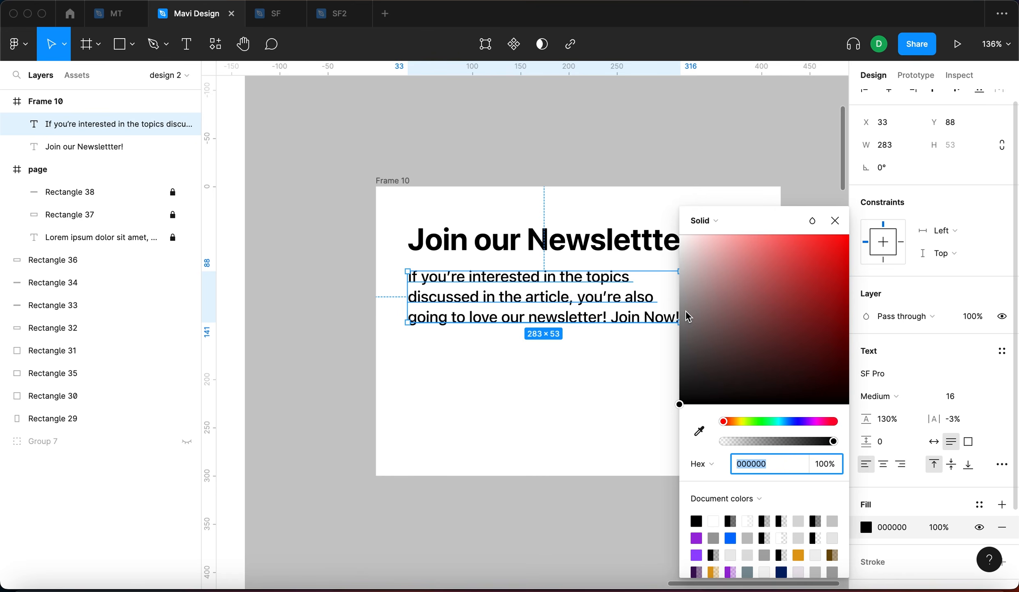
pyautogui.moveTo(695, 335); pyautogui.dragTo(657, 345)
pyautogui.click(574, 175)
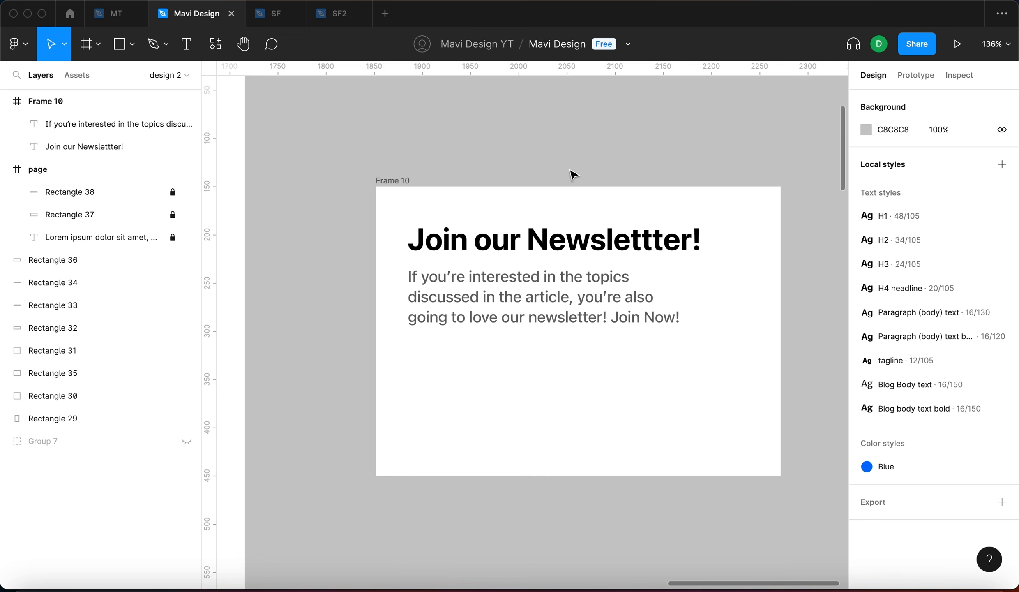
# Step: Round the newsletter frame's corners with a radius of 10
pyautogui.click(394, 181)
pyautogui.click(954, 203)
pyautogui.hotkey('shift', 'Up')
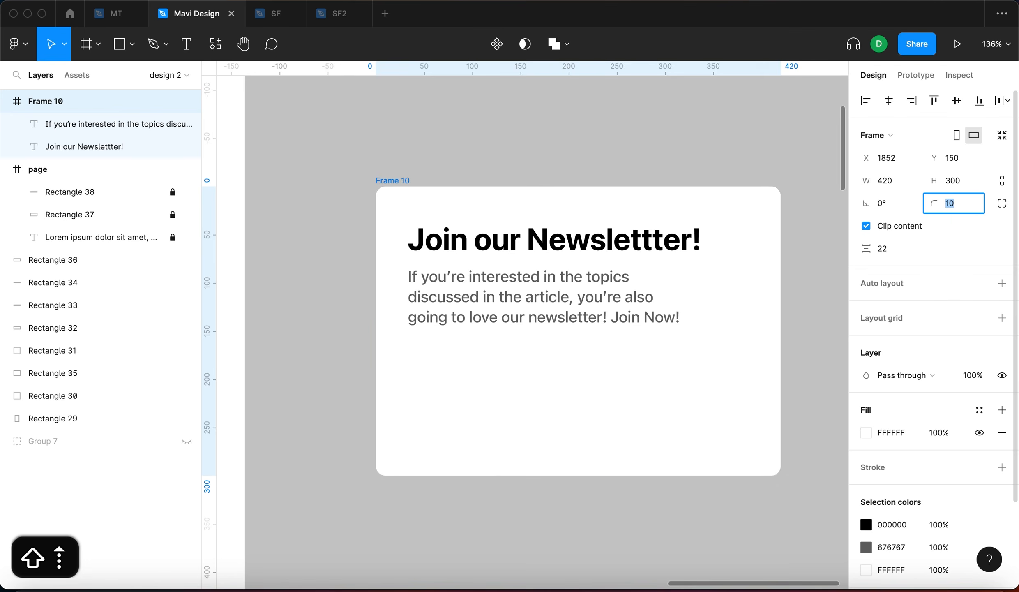
pyautogui.hotkey('shift', 'Down')
pyautogui.hotkey('shift', 'Up')
pyautogui.click(724, 144)
pyautogui.scroll(-5, 723, 144)
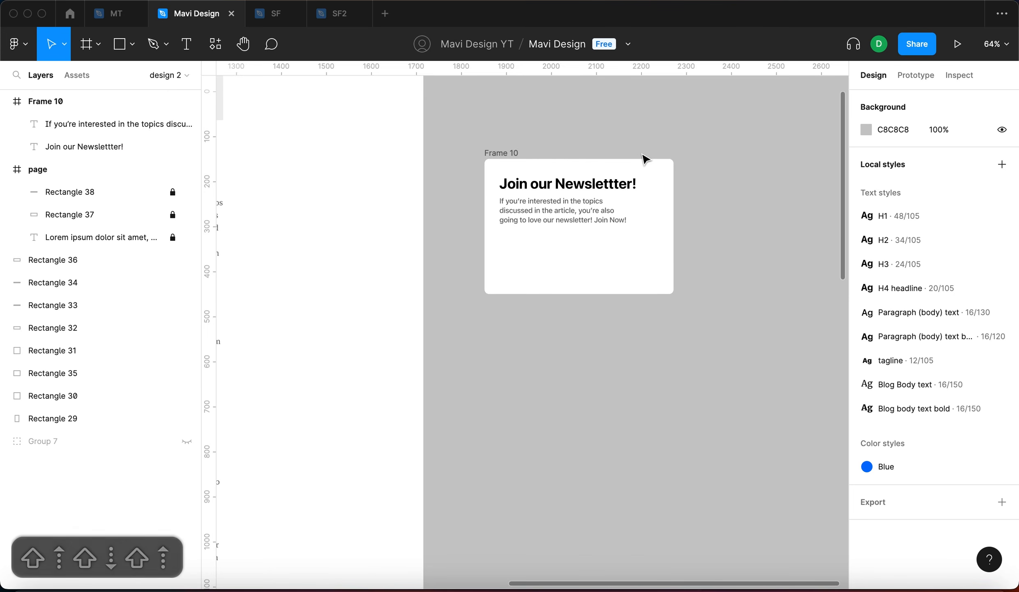
# Step: Draw a frame about 286 by 46 in the empty area below the newsletter paragraph
pyautogui.scroll(4, 645, 158)
pyautogui.scroll(1, 791, 314)
pyautogui.hscroll(-1, 792, 314)
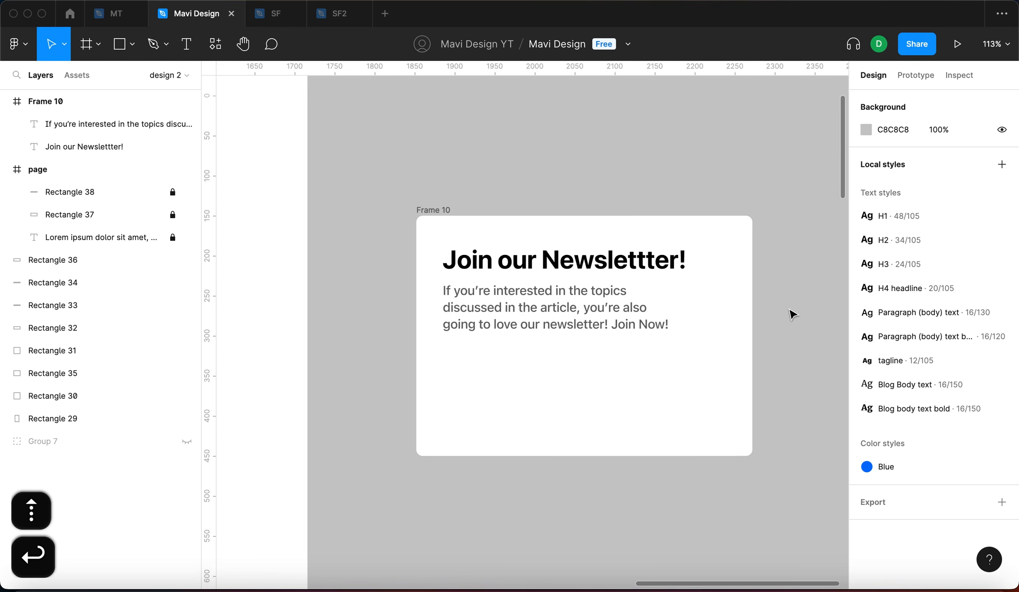
pyautogui.scroll(3, 695, 334)
pyautogui.moveTo(569, 309)
pyautogui.mouseDown()
pyautogui.moveTo(567, 320)
pyautogui.moveTo(569, 310)
pyautogui.mouseUp()
pyautogui.click(575, 150)
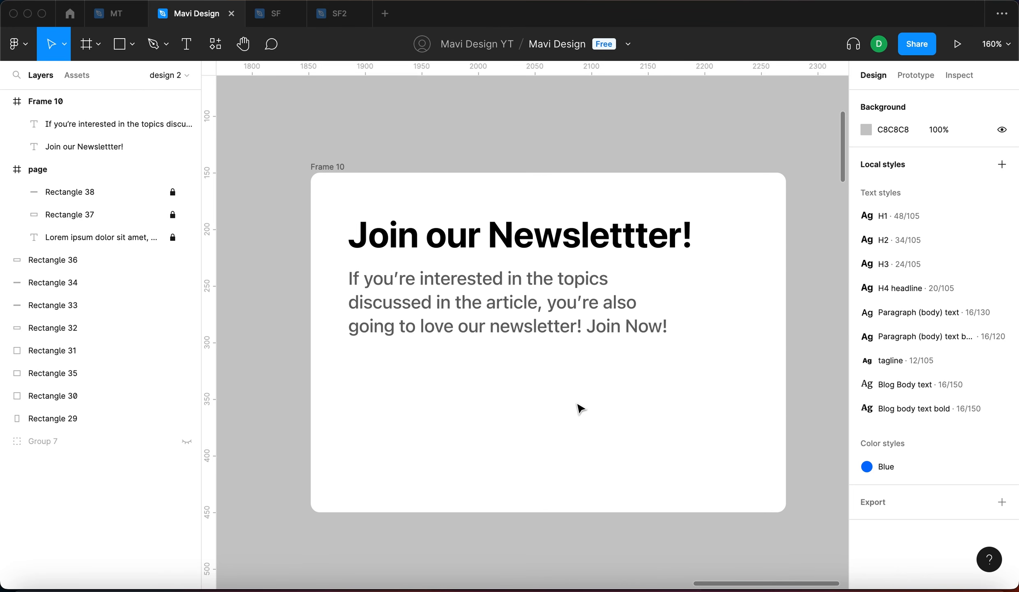
pyautogui.press('f')
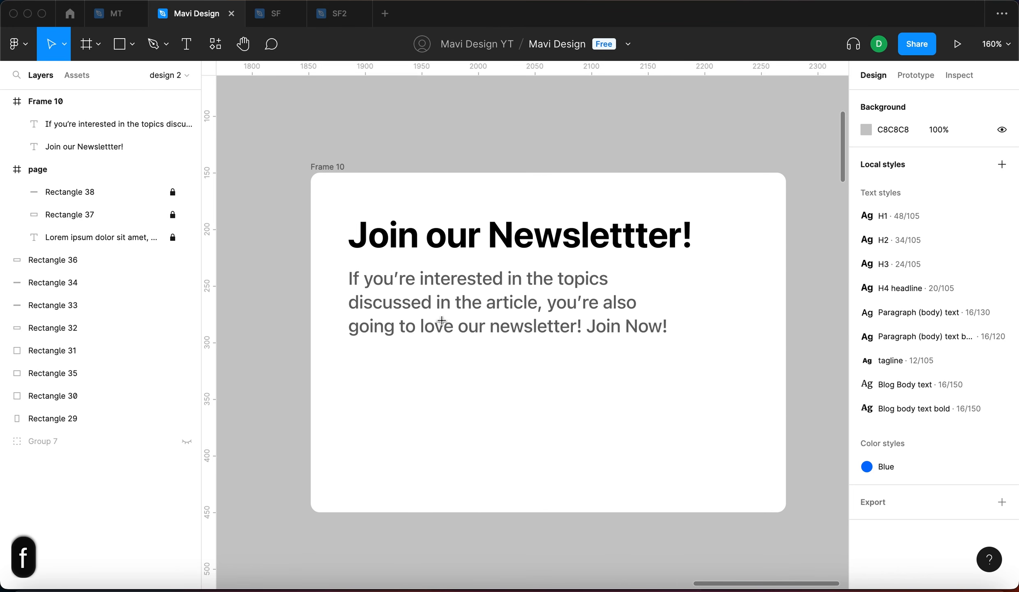
pyautogui.moveTo(349, 375); pyautogui.dragTo(672, 428)
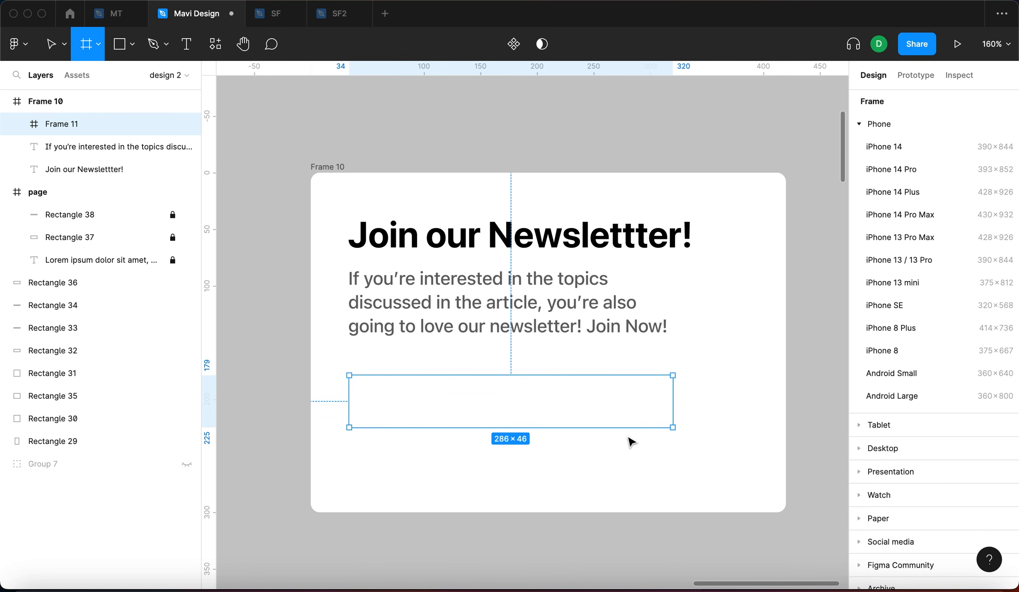
pyautogui.moveTo(597, 413); pyautogui.dragTo(607, 419)
# Step: Give the new frame a 1 px inside stroke in light grey B6B6B6
pyautogui.scroll(-2, 1003, 472)
pyautogui.click(1002, 466)
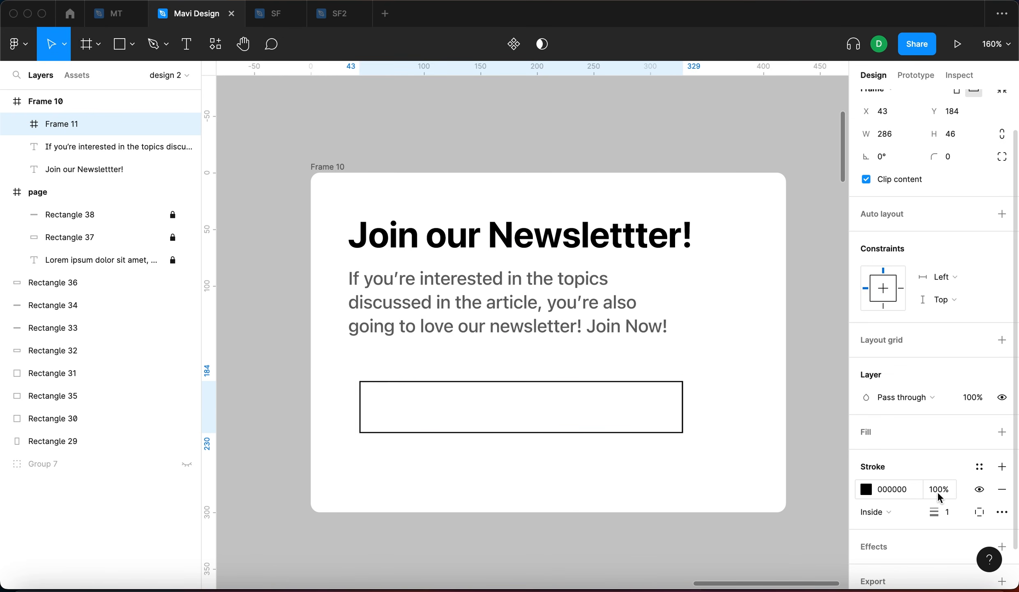
pyautogui.click(865, 488)
pyautogui.moveTo(736, 372)
pyautogui.mouseDown()
pyautogui.moveTo(596, 315)
pyautogui.moveTo(587, 271)
pyautogui.moveTo(583, 289)
pyautogui.mouseUp()
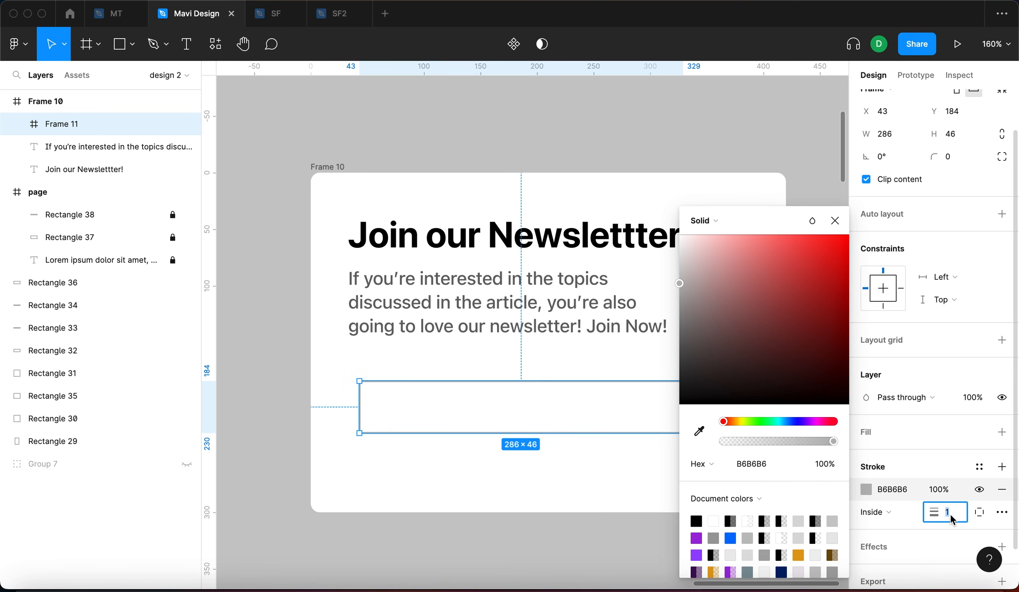
pyautogui.press('Up')
pyautogui.press('Down')
pyautogui.press('Return')
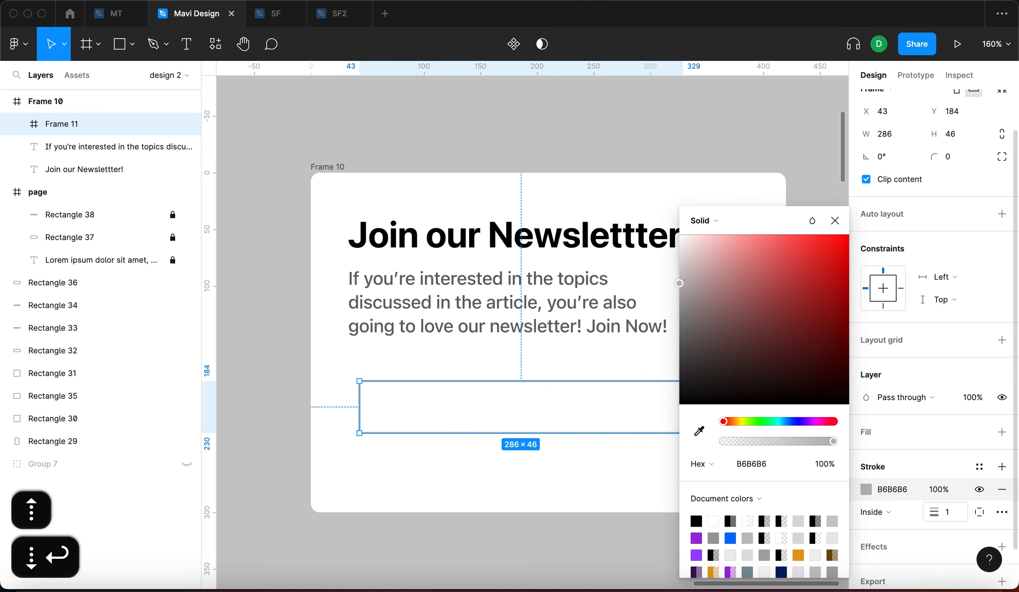
pyautogui.click(834, 220)
# Step: Narrow the outlined box and place it directly beneath the paragraph, aligned with the text's left edge at X 33
pyautogui.moveTo(607, 414); pyautogui.dragTo(547, 396)
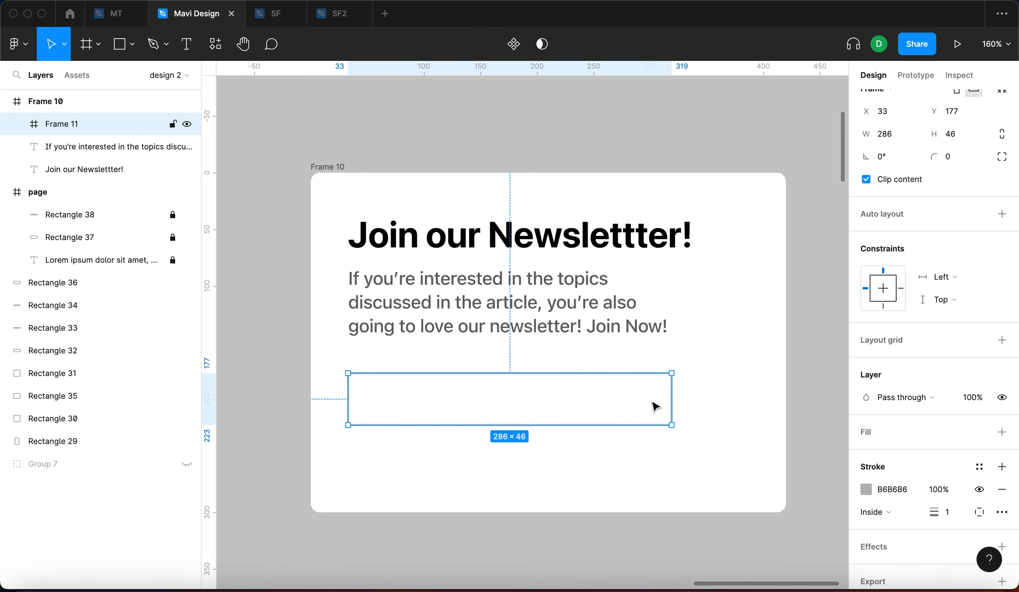
pyautogui.moveTo(672, 399); pyautogui.dragTo(581, 399)
pyautogui.press('Tab')
pyautogui.click(749, 440)
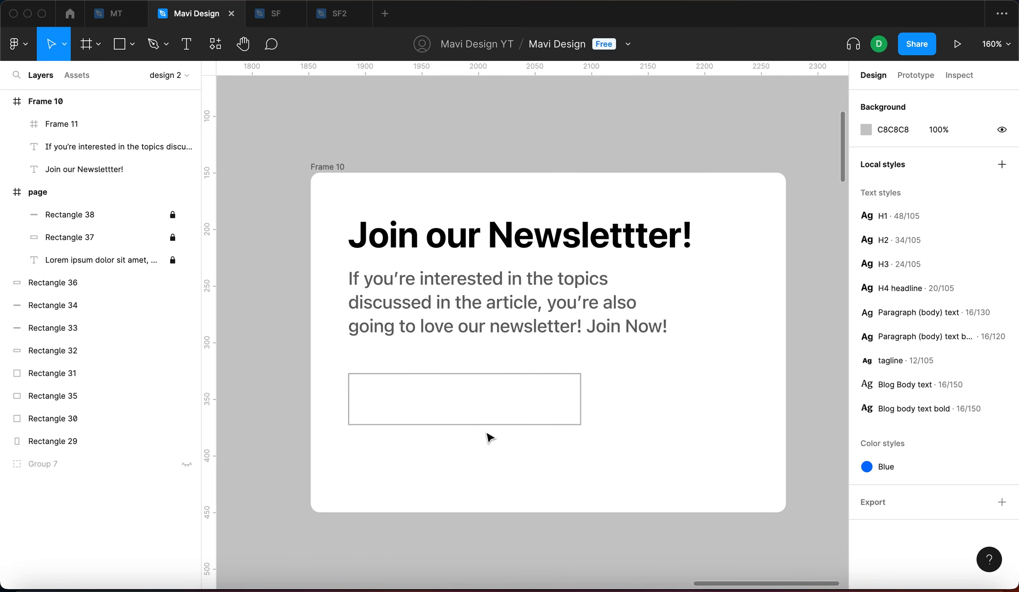
pyautogui.click(495, 407)
pyautogui.moveTo(494, 407); pyautogui.dragTo(513, 392)
# Step: Duplicate the newsletter paragraph below the outlined box and replace the copy's text with "Your email here .."
pyautogui.click(529, 320)
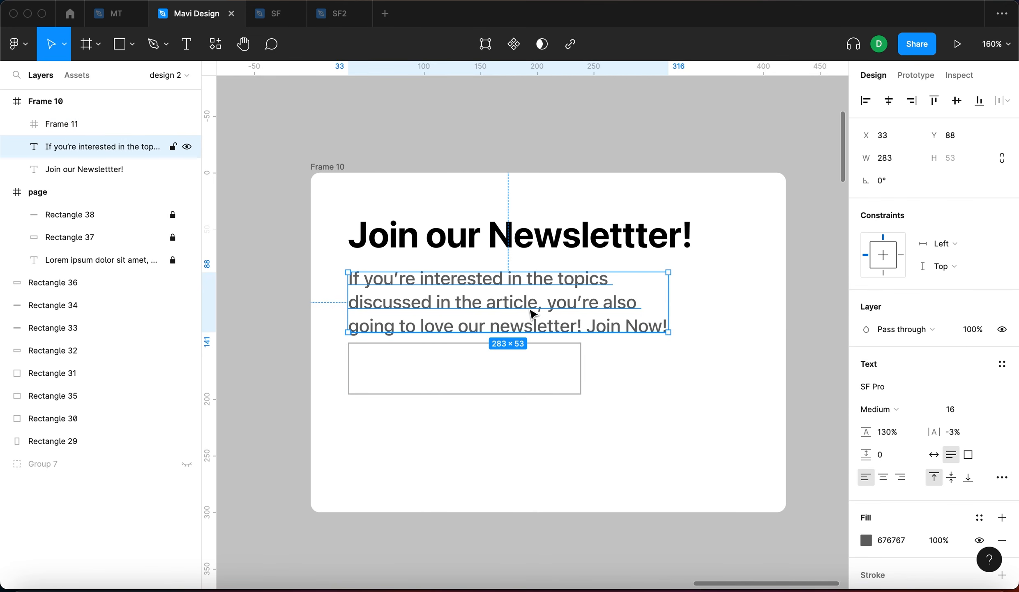
pyautogui.moveTo(538, 309); pyautogui.dragTo(548, 463)
pyautogui.doubleClick(548, 463)
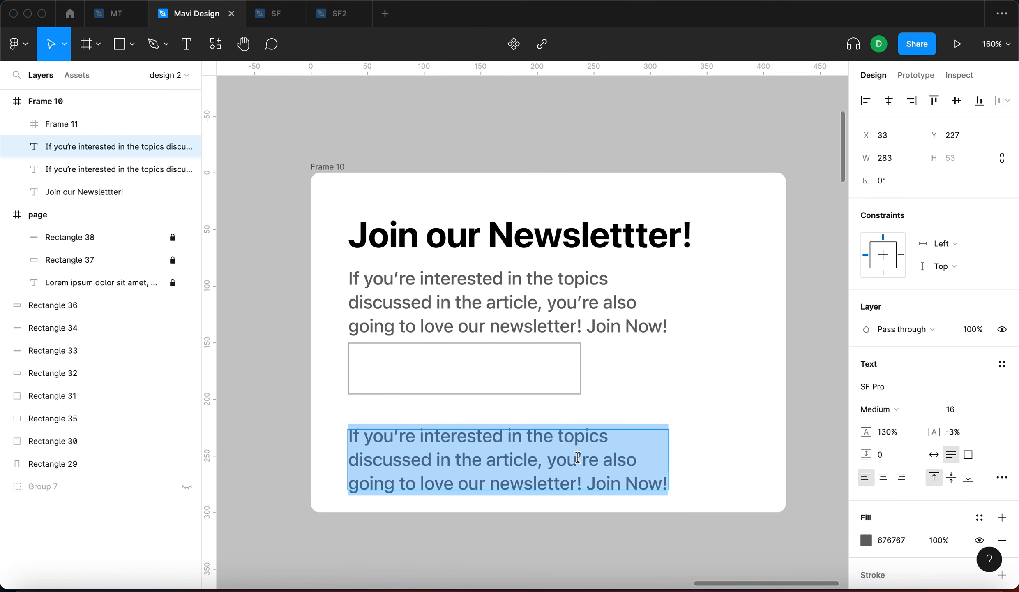
pyautogui.write('Y')
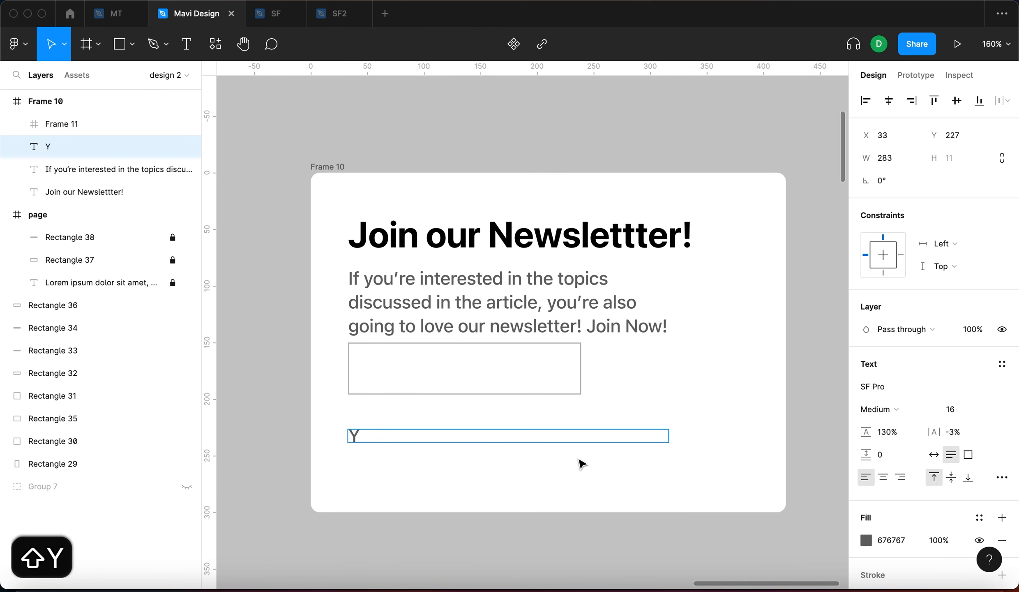
pyautogui.write('our email he')
pyautogui.press('BackSpace')
pyautogui.press('BackSpace')
pyautogui.write('here ..')
pyautogui.press('Escape')
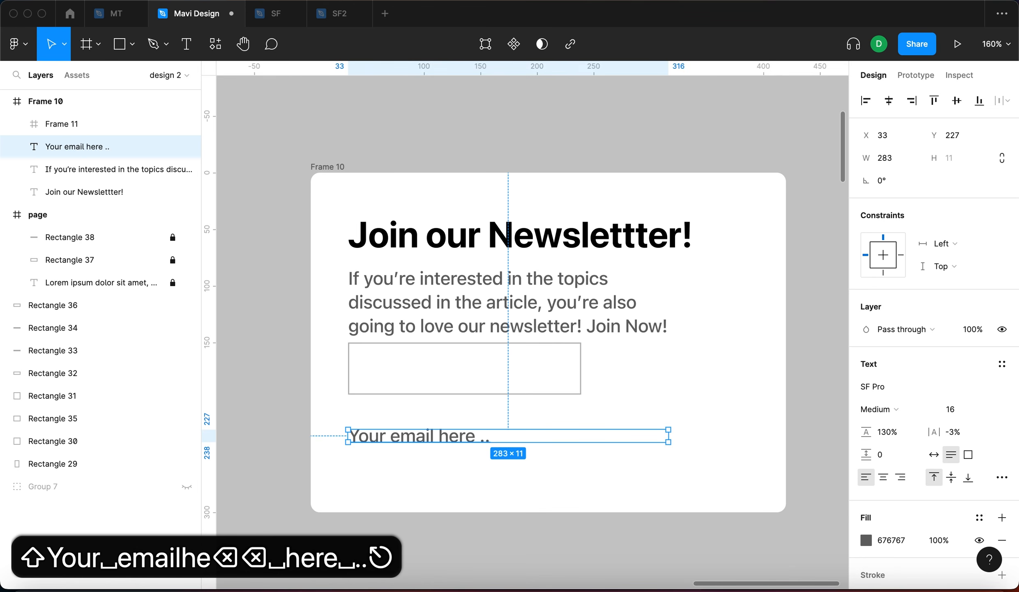
# Step: Set the "Your email here .." text to auto width and wrap it in an auto layout frame
pyautogui.click(934, 455)
pyautogui.moveTo(448, 439); pyautogui.dragTo(465, 439)
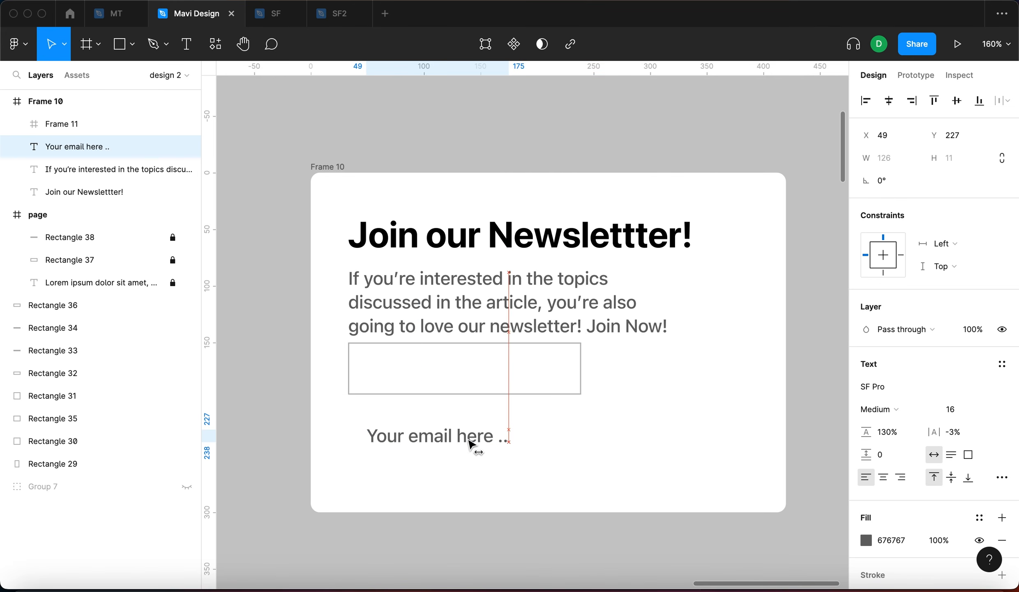
pyautogui.hotkey('shift', 'a')
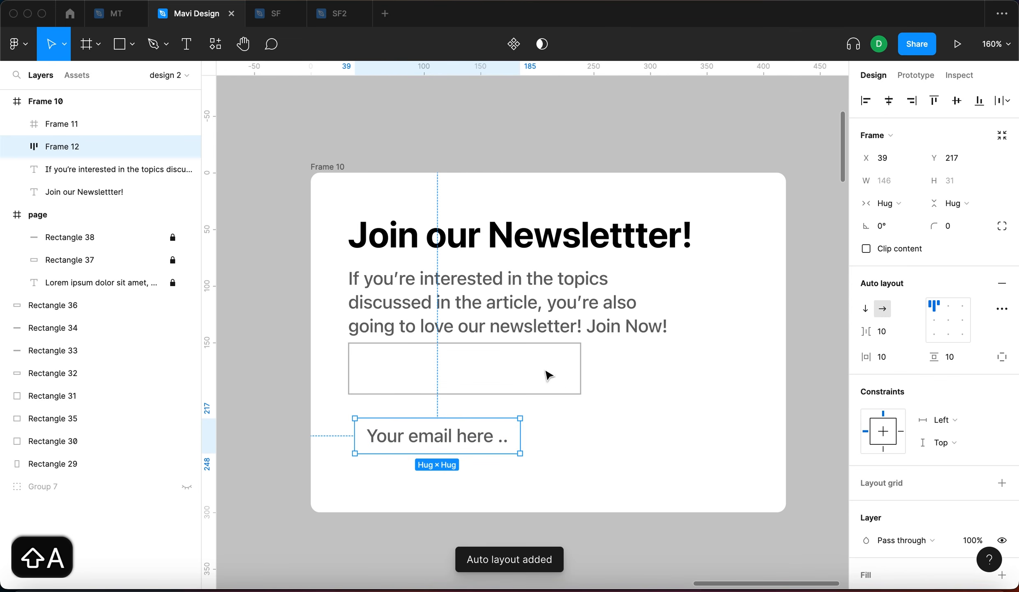
# Step: Set both the horizontal and vertical padding of the email field's auto layout frame to 16
pyautogui.click(888, 357)
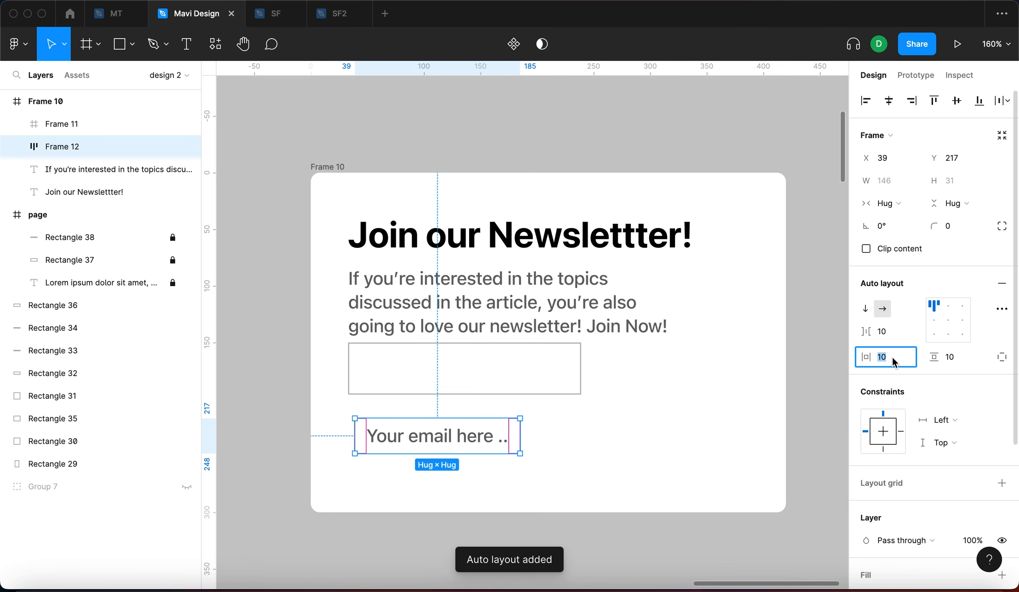
pyautogui.press('Up')
pyautogui.press('Up')
pyautogui.press('Up')
pyautogui.press('Up')
pyautogui.press('Up')
pyautogui.press('Up')
pyautogui.click(966, 357)
pyautogui.hotkey('shift', 'Up')
pyautogui.press('Down')
pyautogui.press('Down')
pyautogui.press('Down')
pyautogui.press('Down')
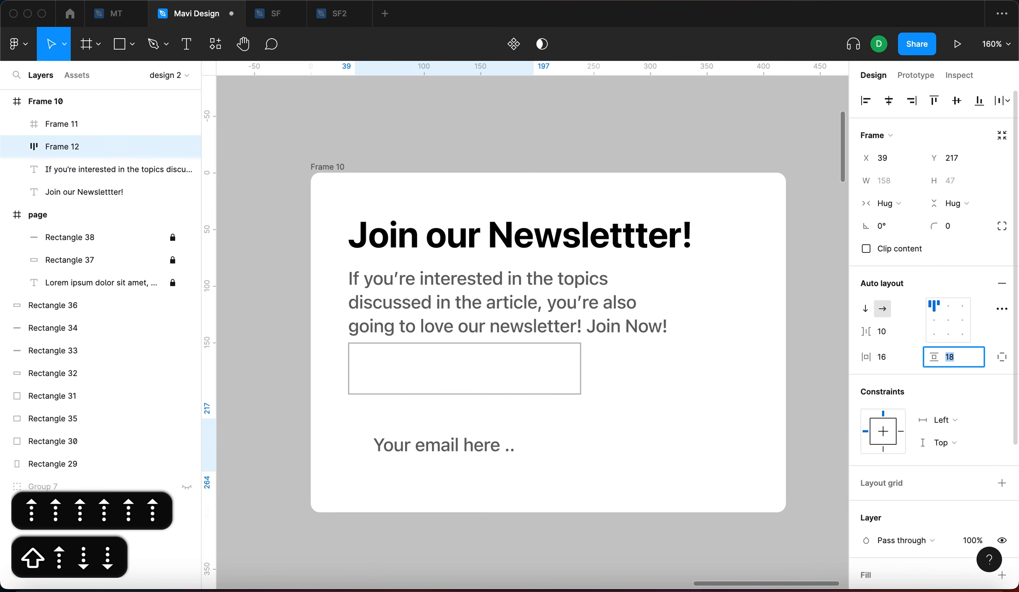
pyautogui.press('Return')
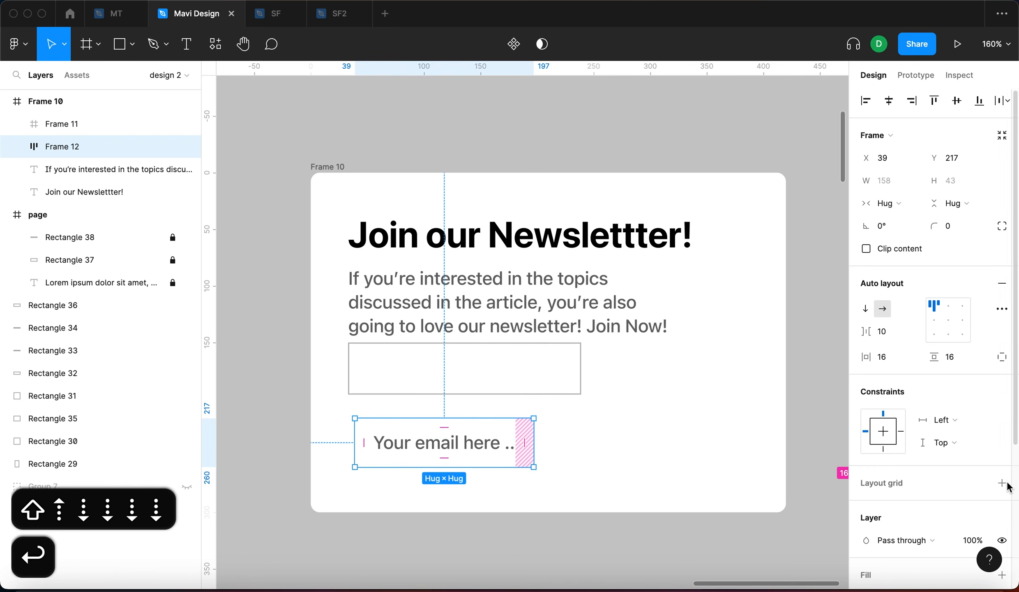
# Step: Add a 1 px inside stroke in light grey C9C9C9 to the email field frame
pyautogui.scroll(-3, 1007, 485)
pyautogui.click(1002, 492)
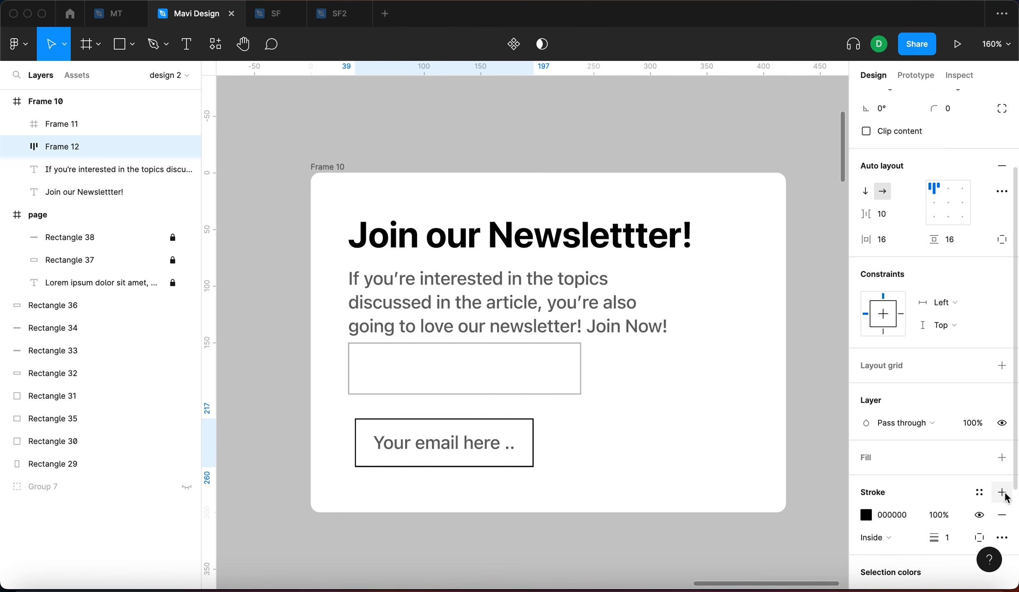
pyautogui.click(866, 515)
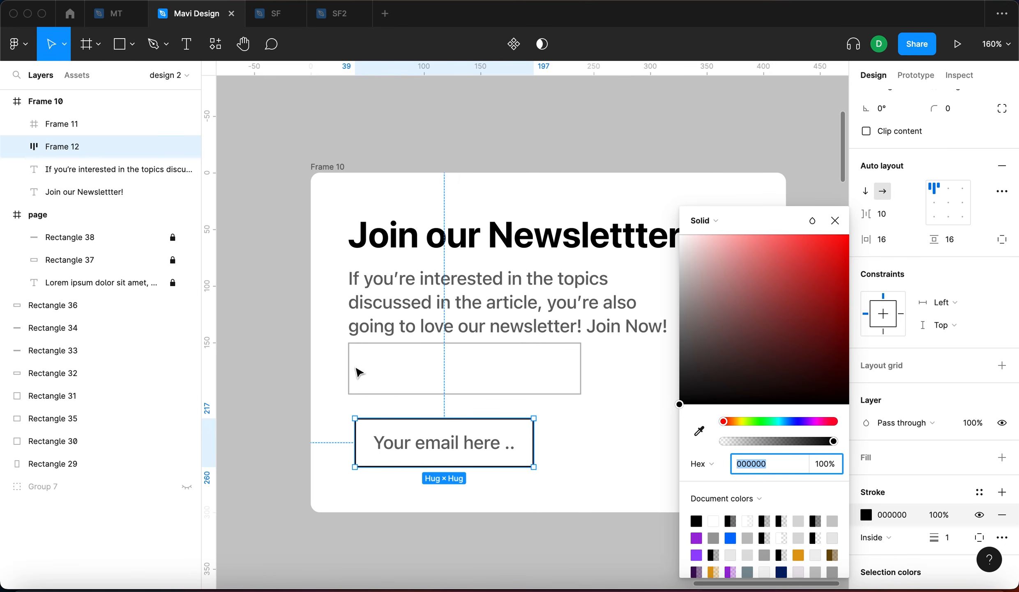
pyautogui.moveTo(708, 337)
pyautogui.mouseDown()
pyautogui.moveTo(664, 330)
pyautogui.moveTo(650, 294)
pyautogui.moveTo(653, 271)
pyautogui.mouseUp()
pyautogui.click(835, 221)
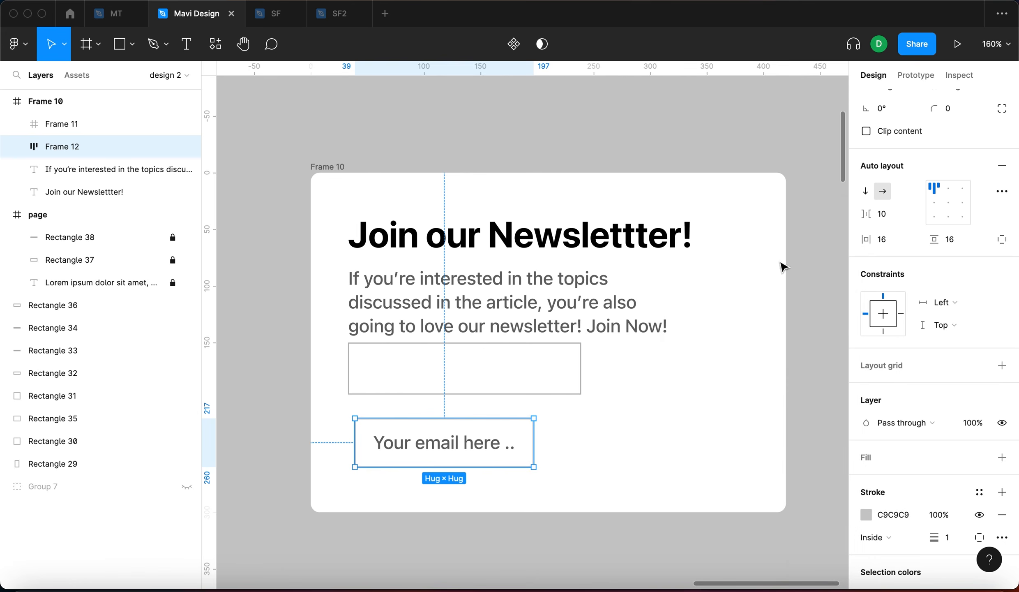
# Step: Align the placeholder text to the left center of the email field and widen the field
pyautogui.click(930, 203)
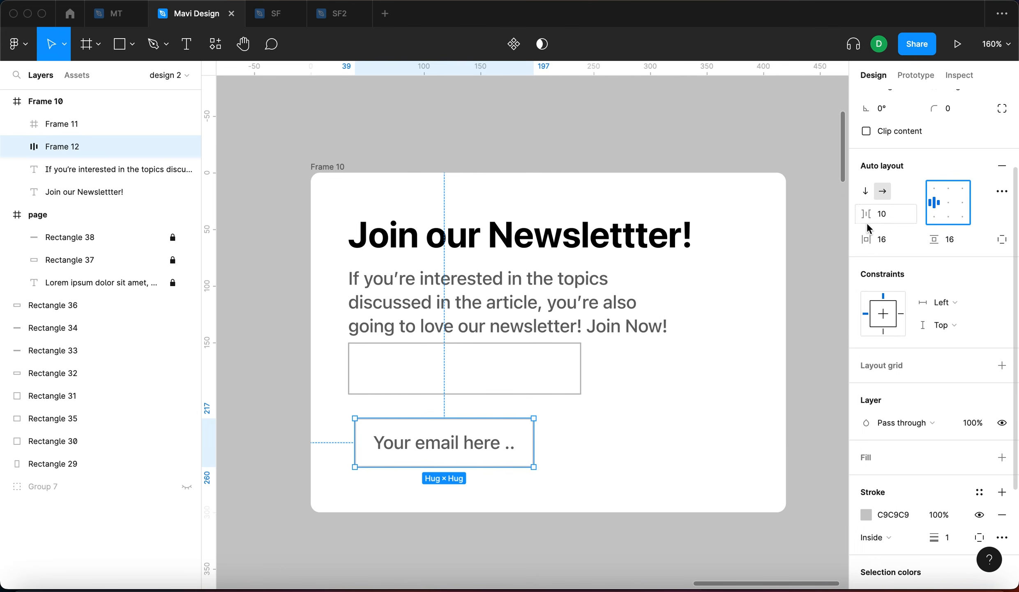
pyautogui.moveTo(537, 434); pyautogui.dragTo(688, 432)
pyautogui.click(726, 378)
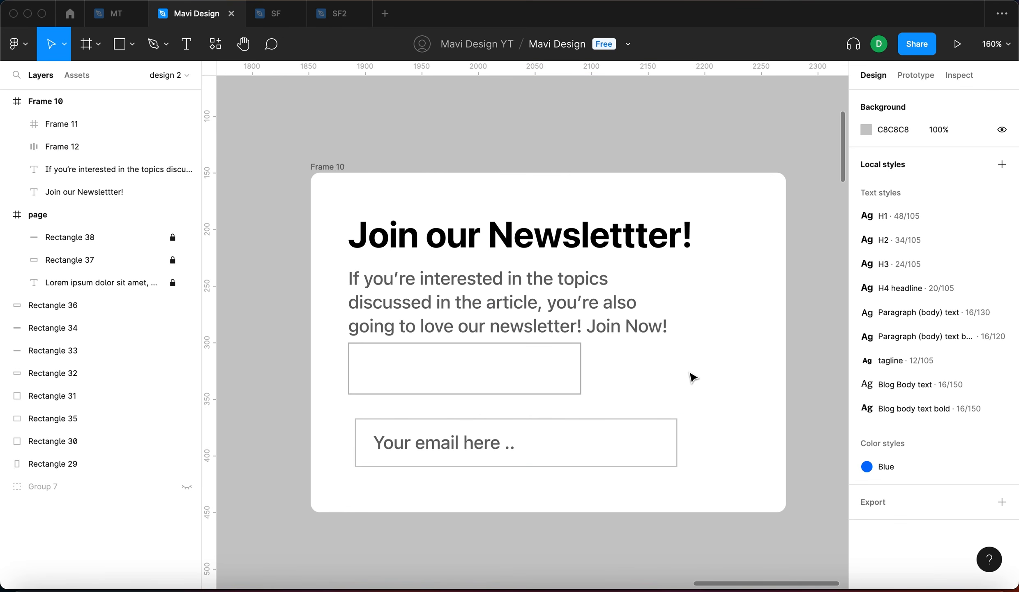
# Step: Delete the empty outlined box and put the email field under the paragraph at X 33, about 223 wide
pyautogui.click(584, 372)
pyautogui.press('BackSpace')
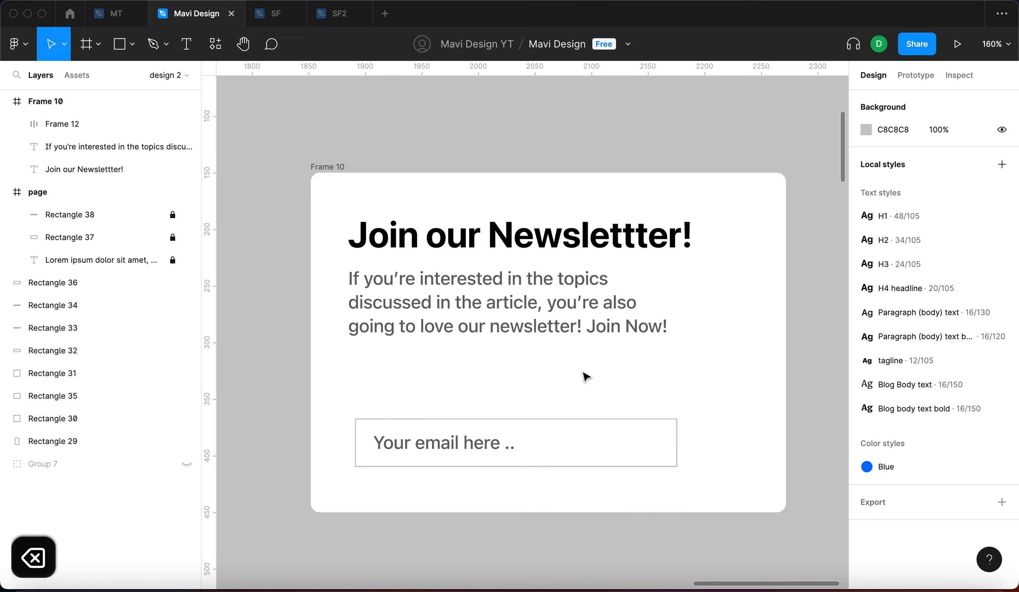
pyautogui.press('super+z')
pyautogui.click(496, 394)
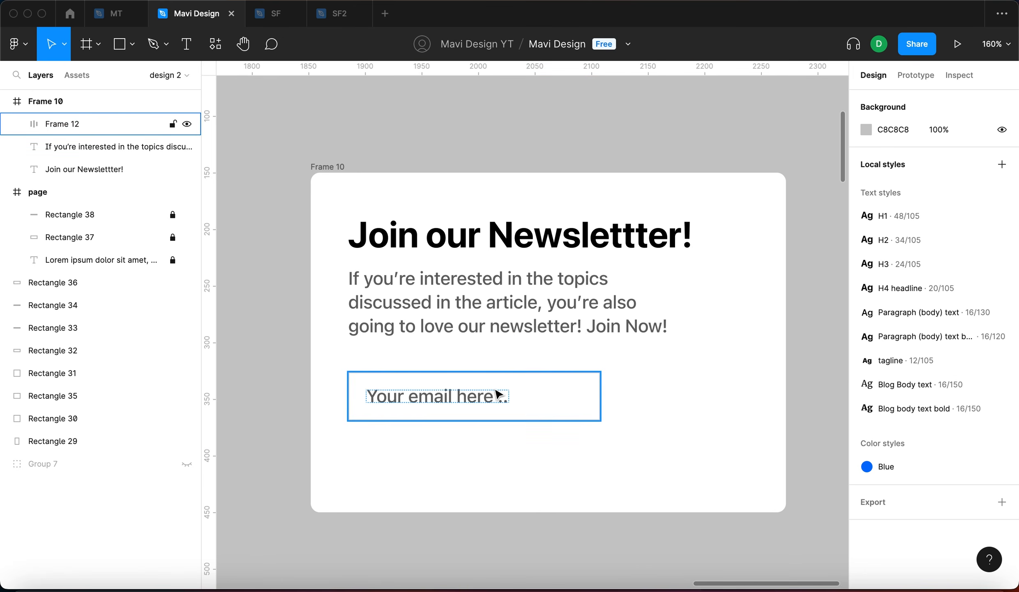
# Step: Duplicate the email field just below the original as a second box with the centered text "JOIN"
pyautogui.moveTo(461, 398); pyautogui.dragTo(468, 459)
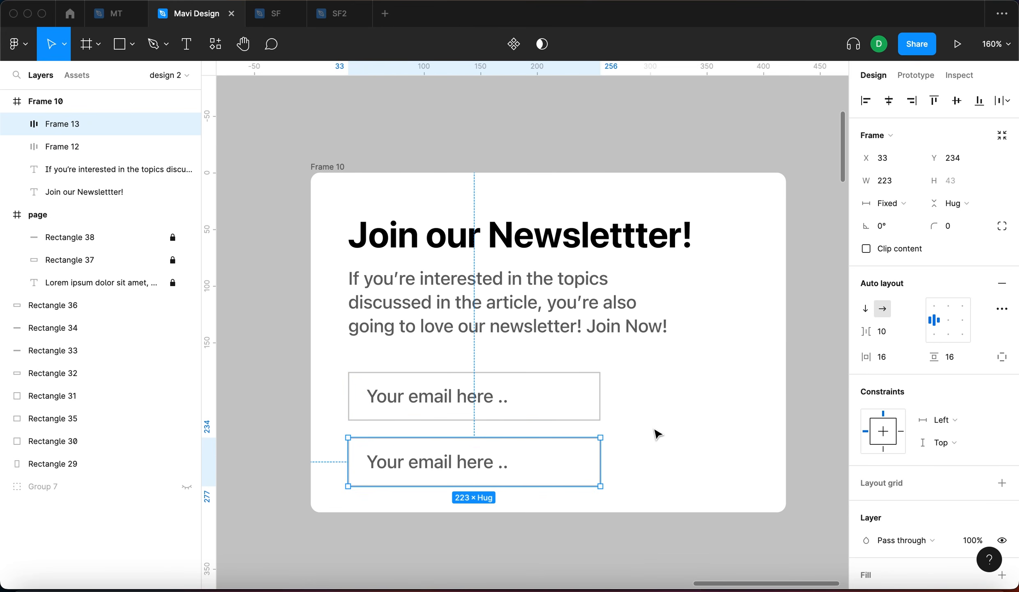
pyautogui.click(950, 320)
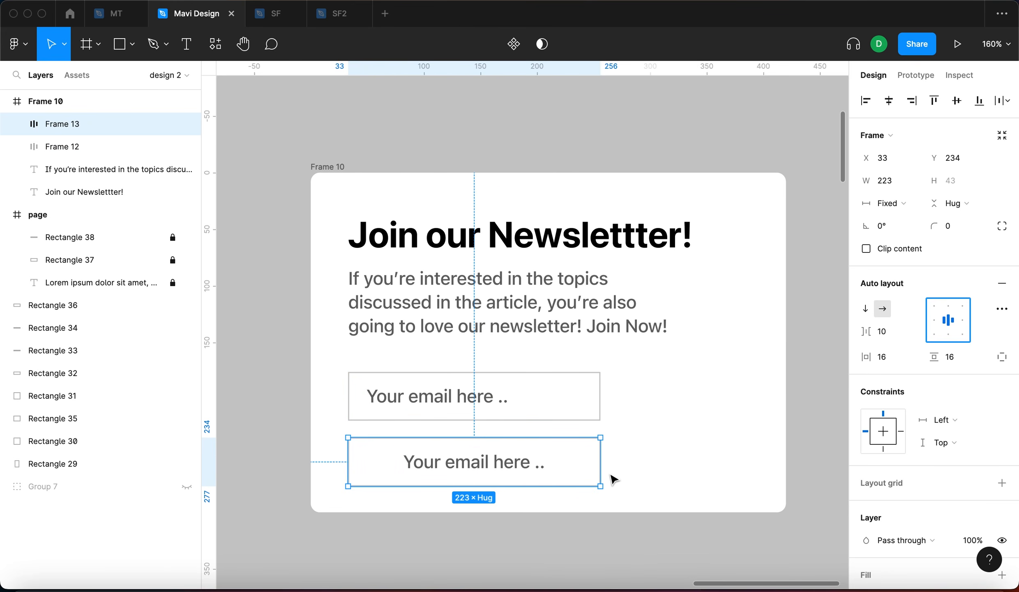
pyautogui.doubleClick(504, 461)
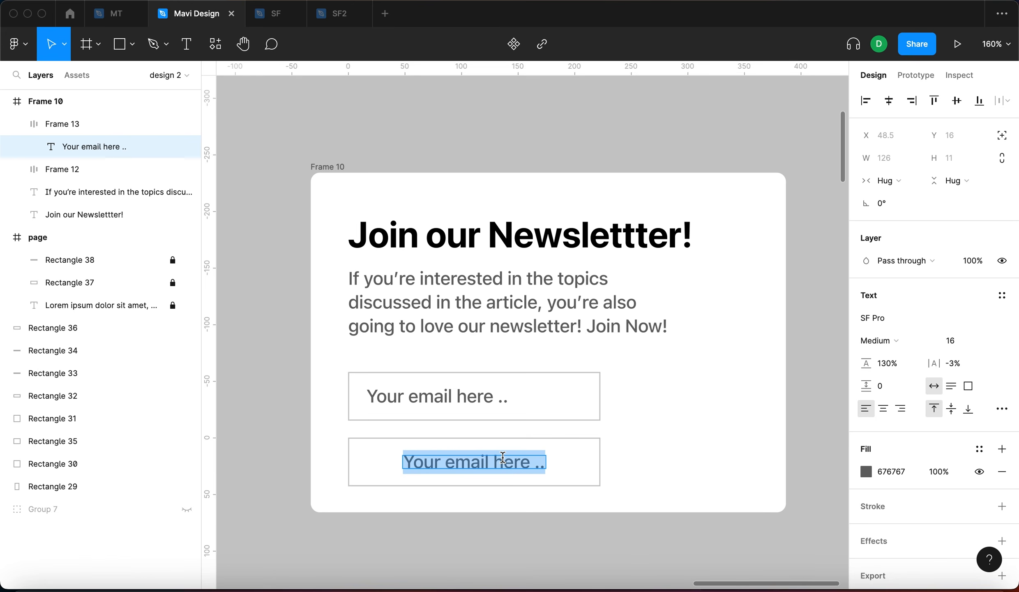
pyautogui.write('JOIN')
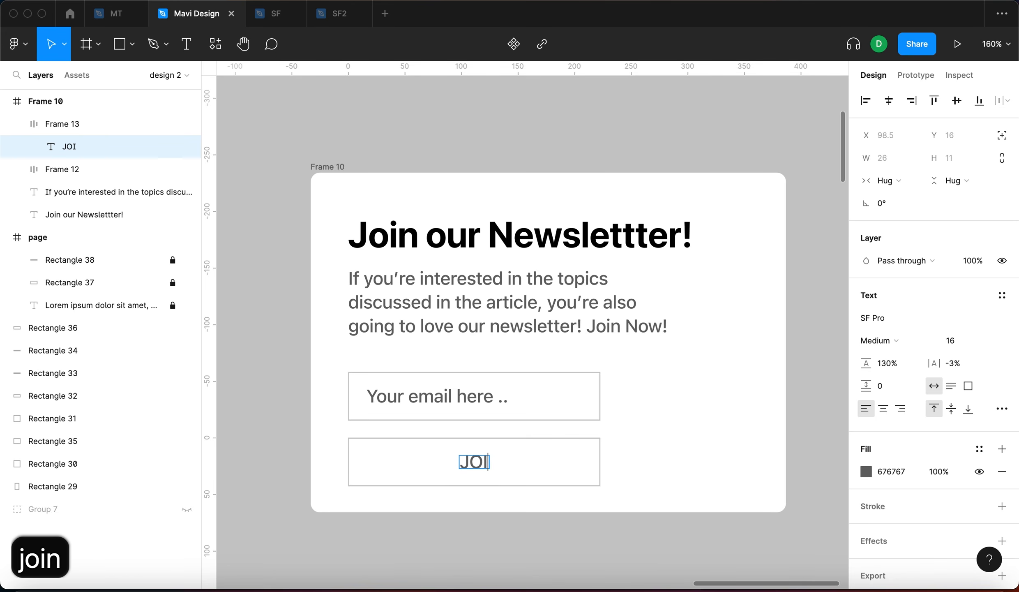
pyautogui.press('Escape')
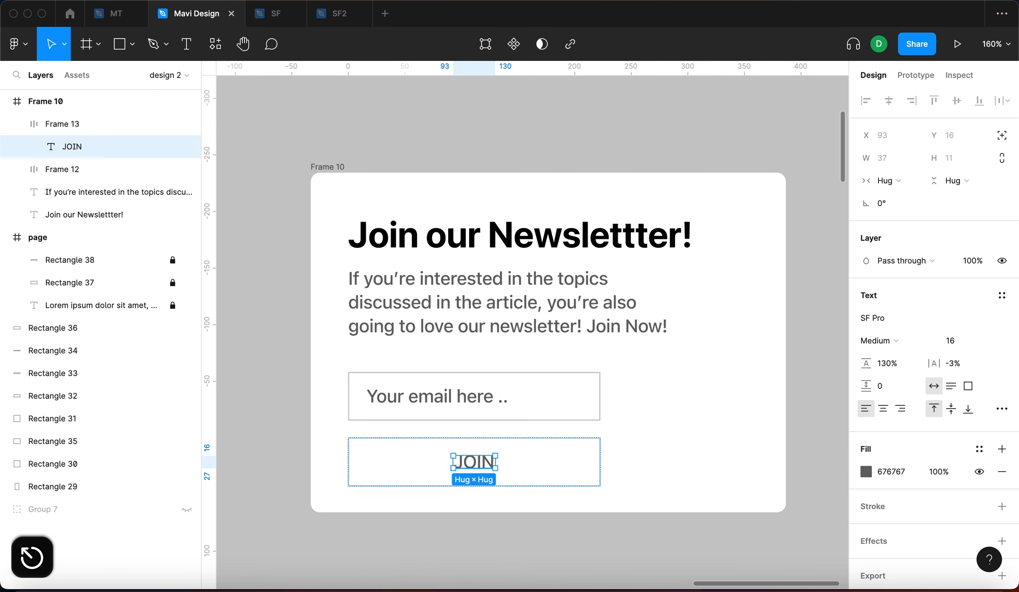
# Step: Move the JOIN box beside the email field on the same row and narrow it to about 123 wide
pyautogui.hotkey('shift', 'Return')
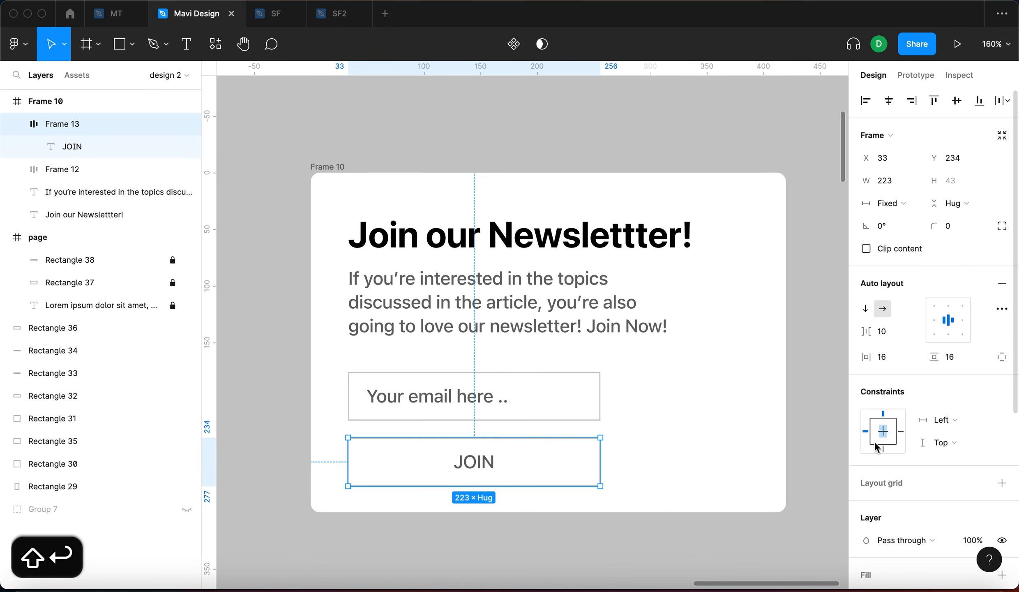
pyautogui.click(837, 412)
pyautogui.moveTo(485, 464); pyautogui.dragTo(591, 378)
pyautogui.hscroll(5, 741, 398)
pyautogui.click(716, 373)
pyautogui.hscroll(-3, 721, 370)
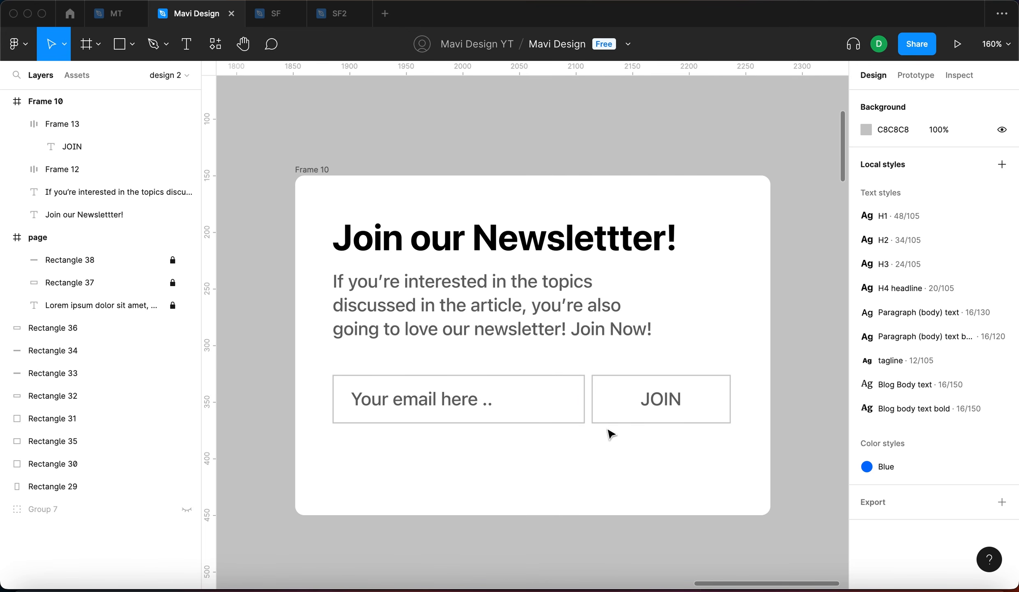
pyautogui.click(603, 411)
pyautogui.click(603, 462)
pyautogui.moveTo(688, 457); pyautogui.dragTo(644, 394)
pyautogui.click(676, 473)
# Step: Remove the JOIN button's stroke and give it a solid black 000000 fill
pyautogui.click(678, 415)
pyautogui.scroll(-5, 929, 411)
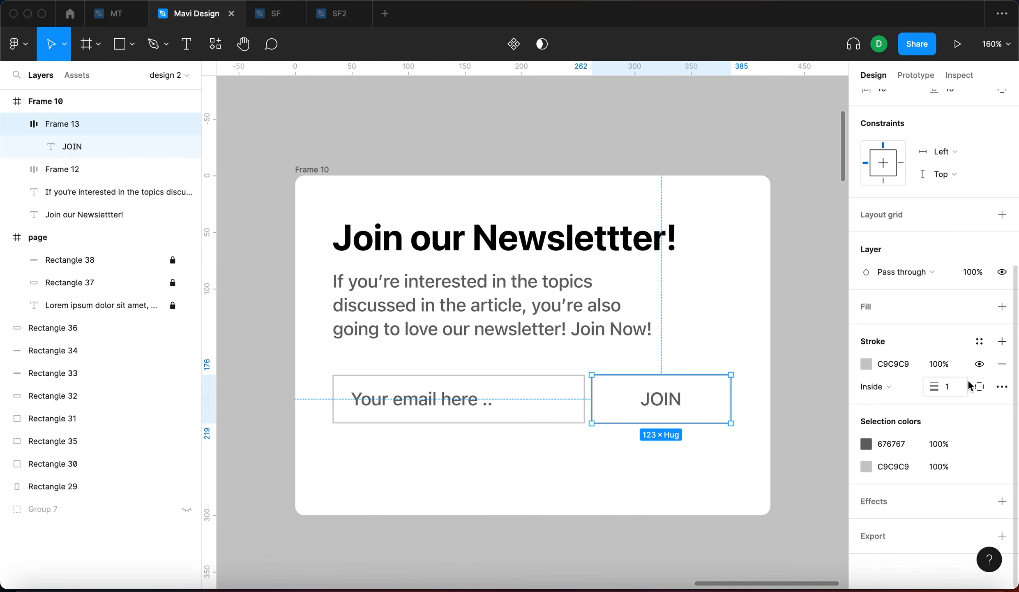
pyautogui.click(1002, 387)
pyautogui.click(898, 351)
pyautogui.write('0')
pyautogui.press('Return')
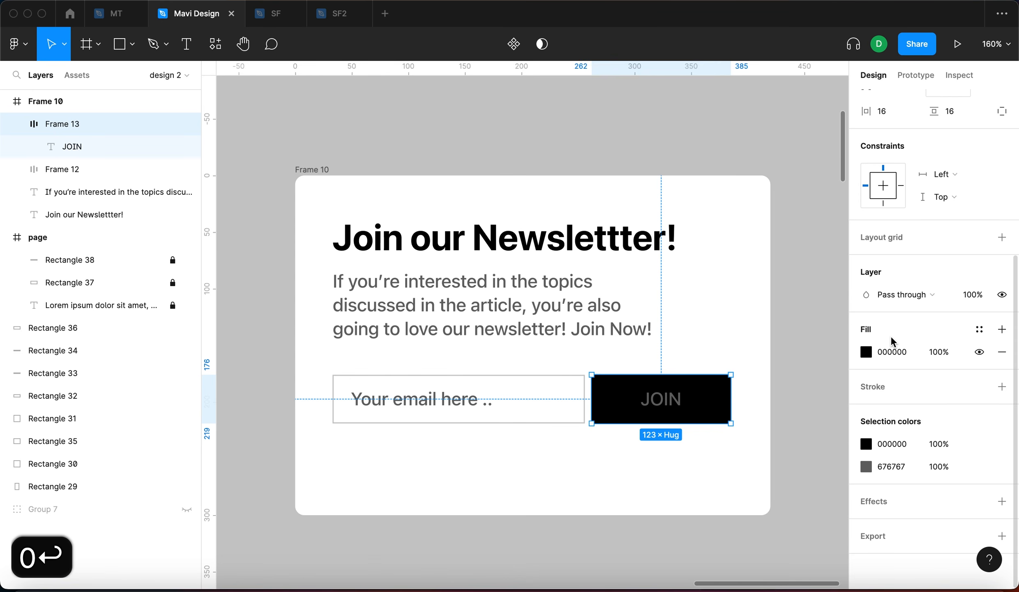
# Step: Recolor the JOIN button's text to white FFFFFF and change its font weight to Heavy
pyautogui.doubleClick(679, 395)
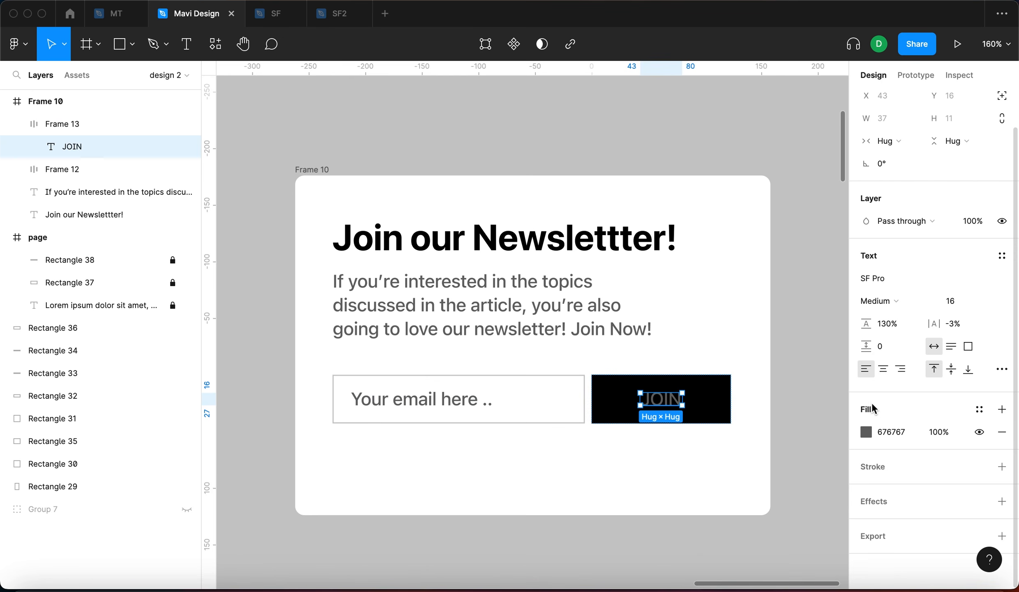
pyautogui.write('f')
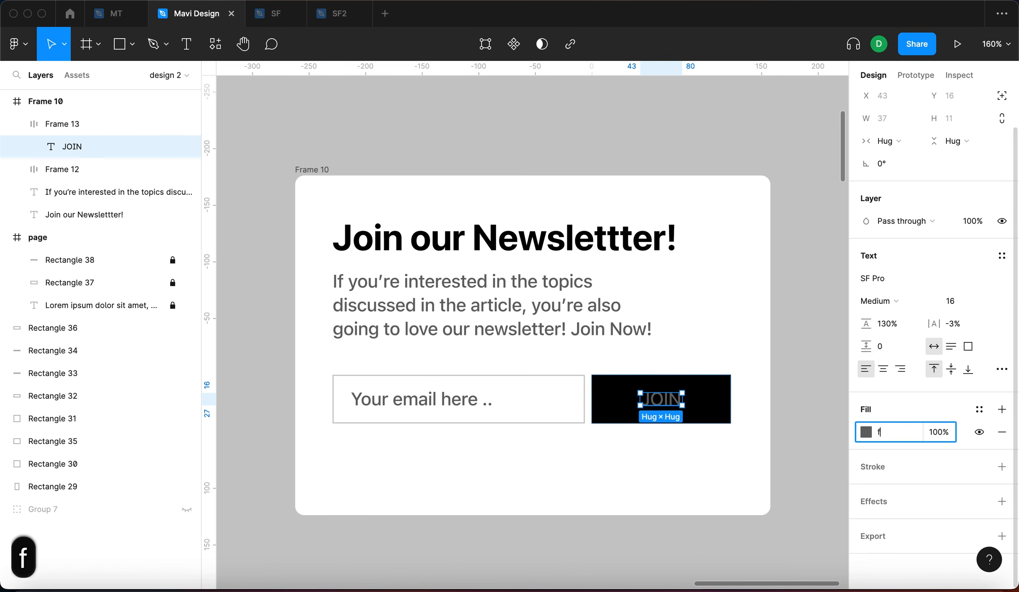
pyautogui.press('Return')
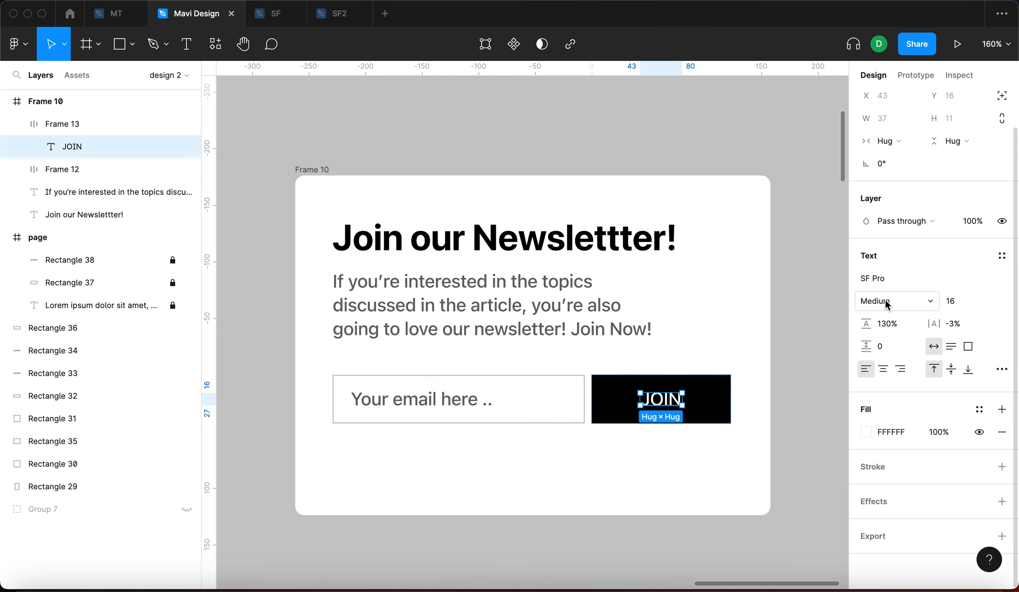
pyautogui.click(886, 299)
pyautogui.click(891, 332)
pyautogui.click(872, 300)
pyautogui.click(884, 315)
pyautogui.click(744, 446)
pyautogui.click(676, 405)
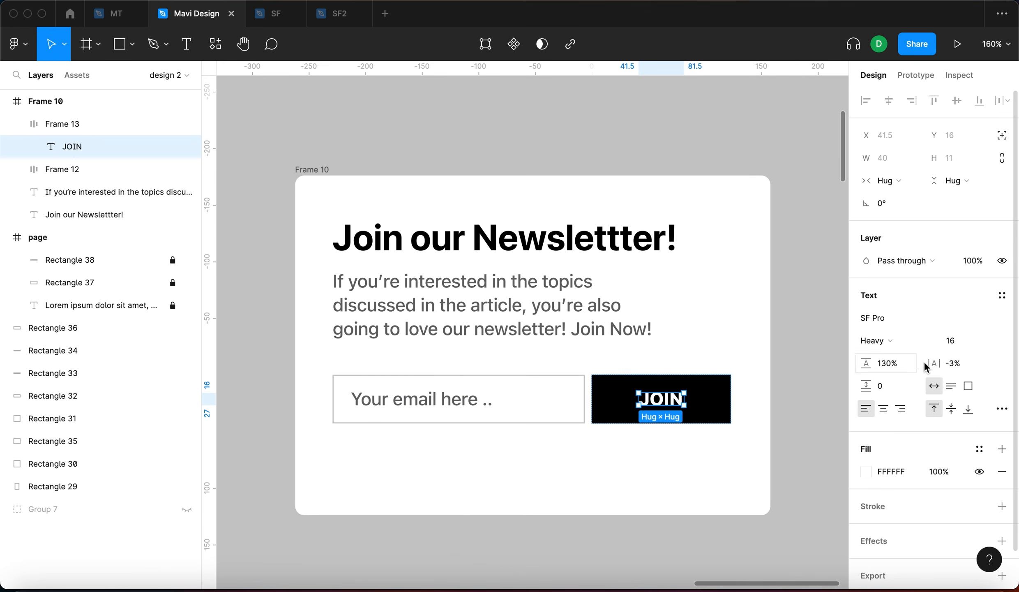
# Step: Set the letter spacing of the JOIN button's text to 2%
pyautogui.click(971, 367)
pyautogui.press('Down')
pyautogui.press('Up')
pyautogui.press('Up')
pyautogui.press('Up')
pyautogui.press('Up')
pyautogui.press('Up')
pyautogui.press('Up')
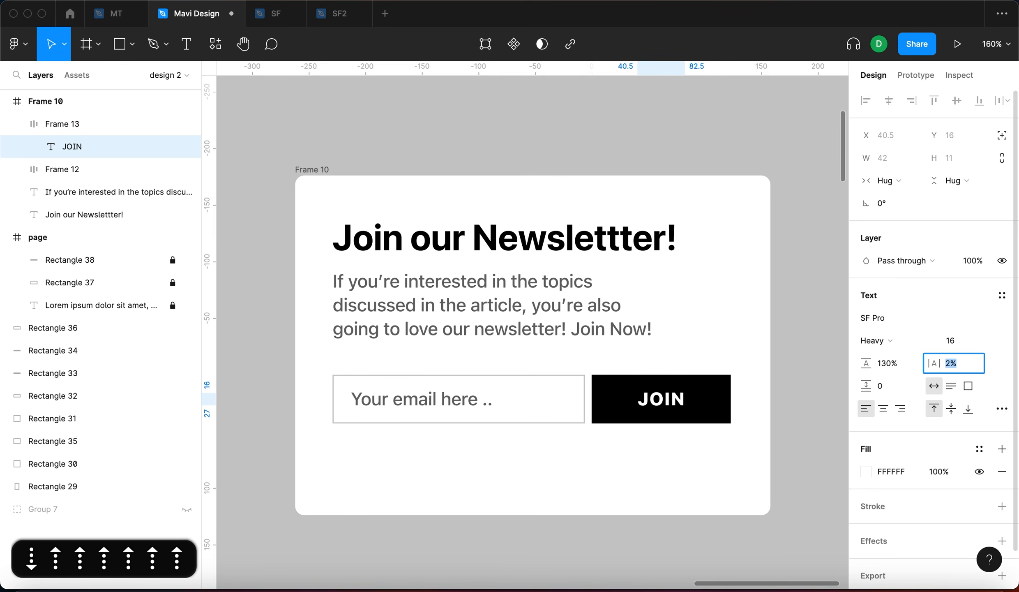
pyautogui.press('Down')
pyautogui.press('Up')
pyautogui.press('Return')
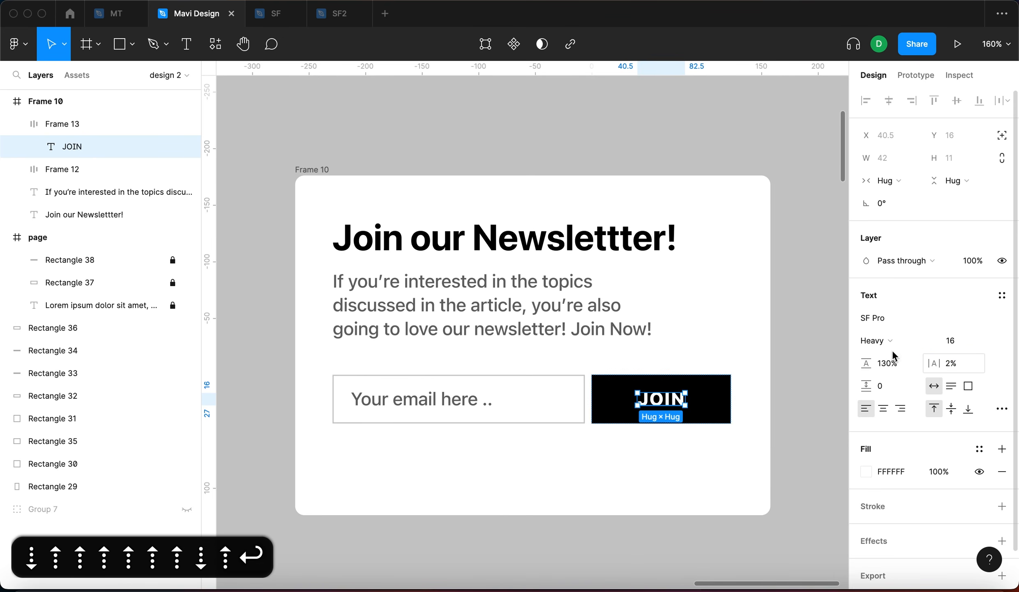
pyautogui.click(804, 387)
pyautogui.click(725, 407)
pyautogui.click(718, 461)
pyautogui.scroll(-2, 718, 461)
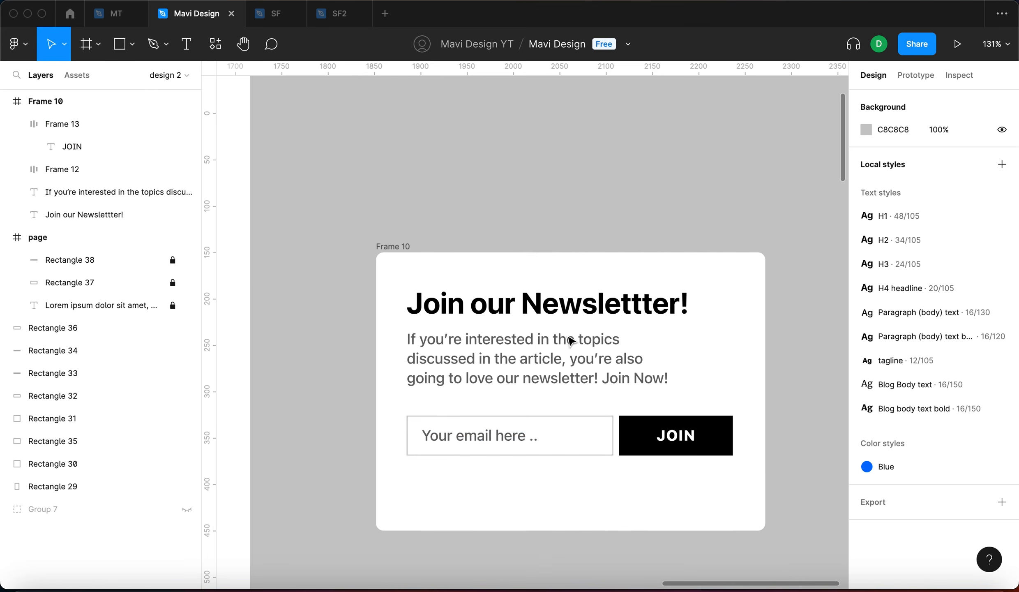
# Step: Narrow the email field from its inner edge to about 206 wide, leaving a wider gap before the JOIN button
pyautogui.click(598, 432)
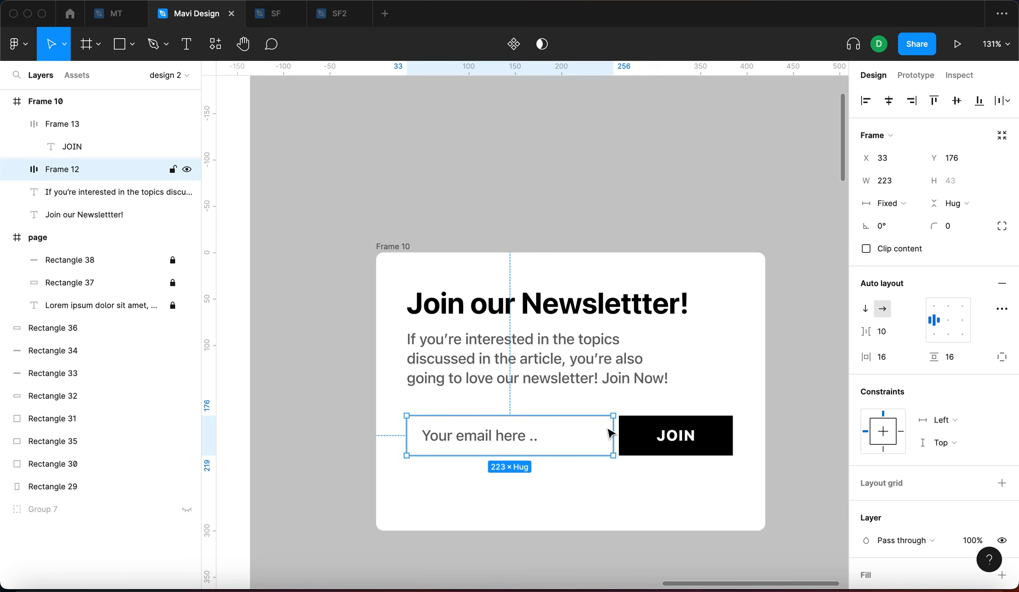
pyautogui.moveTo(617, 429); pyautogui.dragTo(598, 427)
pyautogui.click(612, 496)
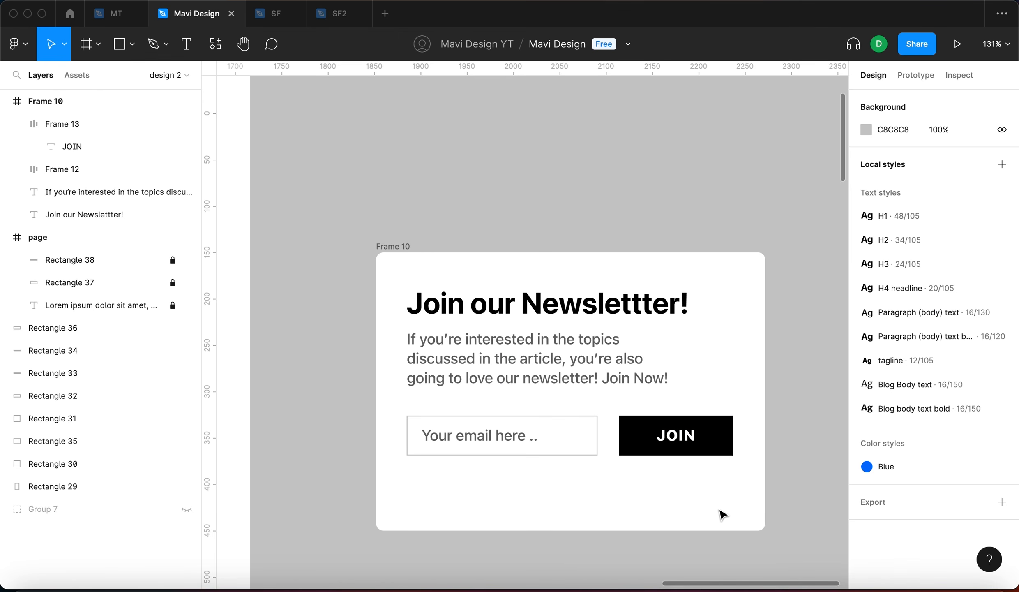
# Step: Wrap the email field and JOIN button in a horizontal auto layout and set the email field's horizontal resizing to Fill
pyautogui.moveTo(715, 509); pyautogui.dragTo(477, 427)
pyautogui.hotkey('shift', 'a')
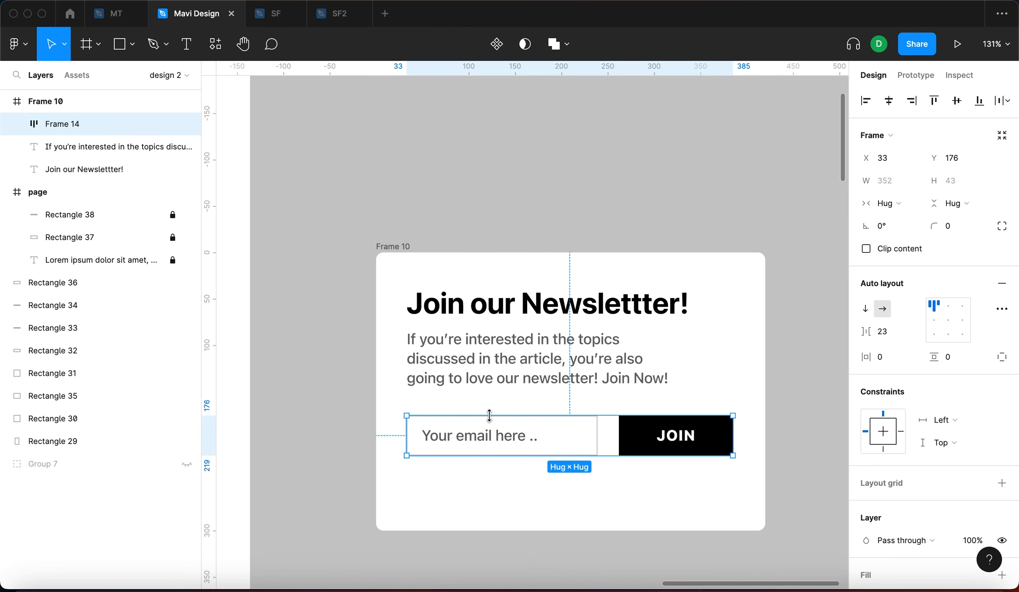
pyautogui.press('Return')
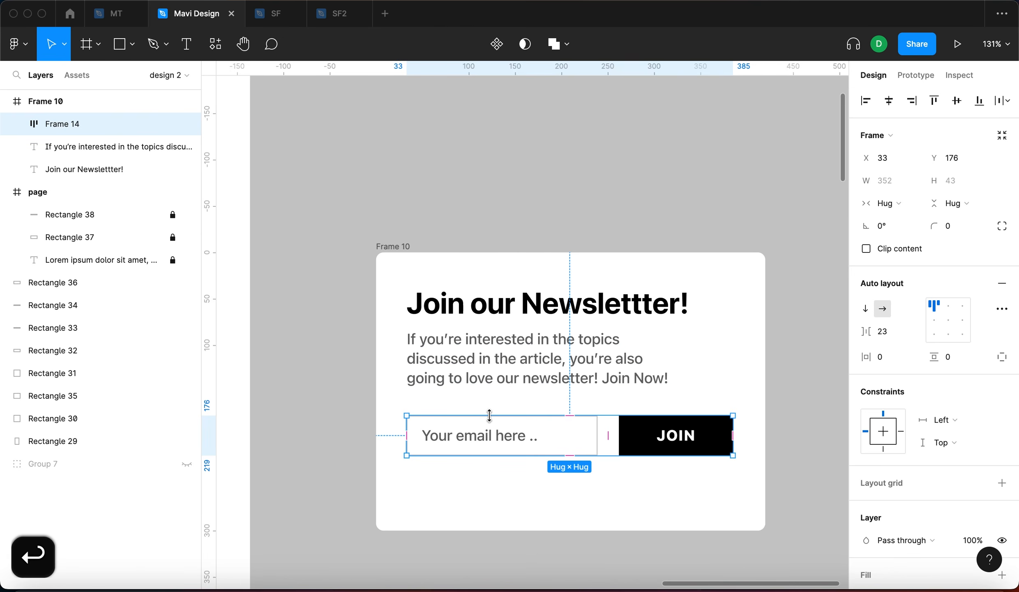
pyautogui.press('Tab')
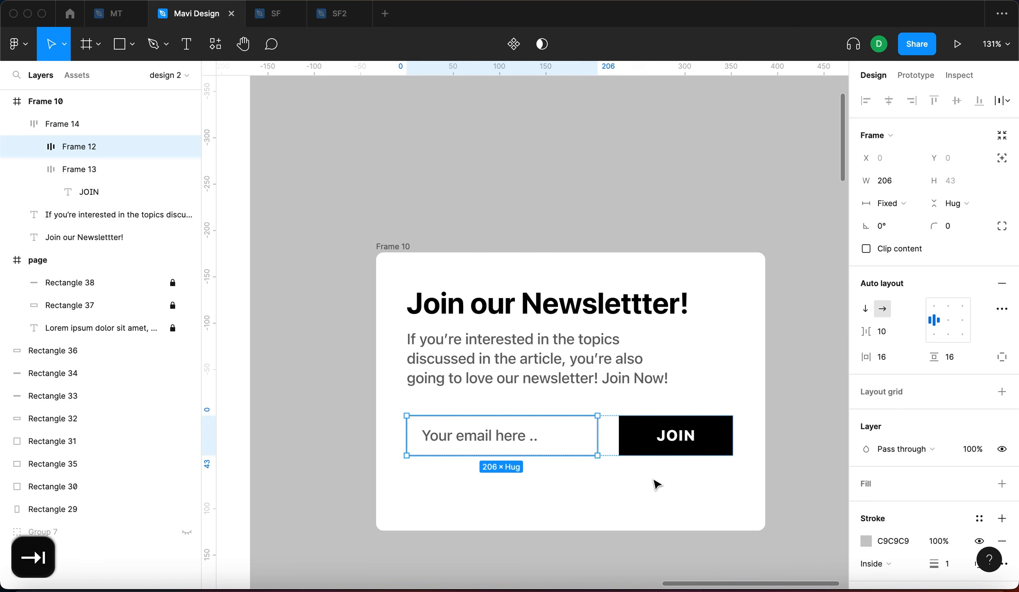
pyautogui.press('Tab')
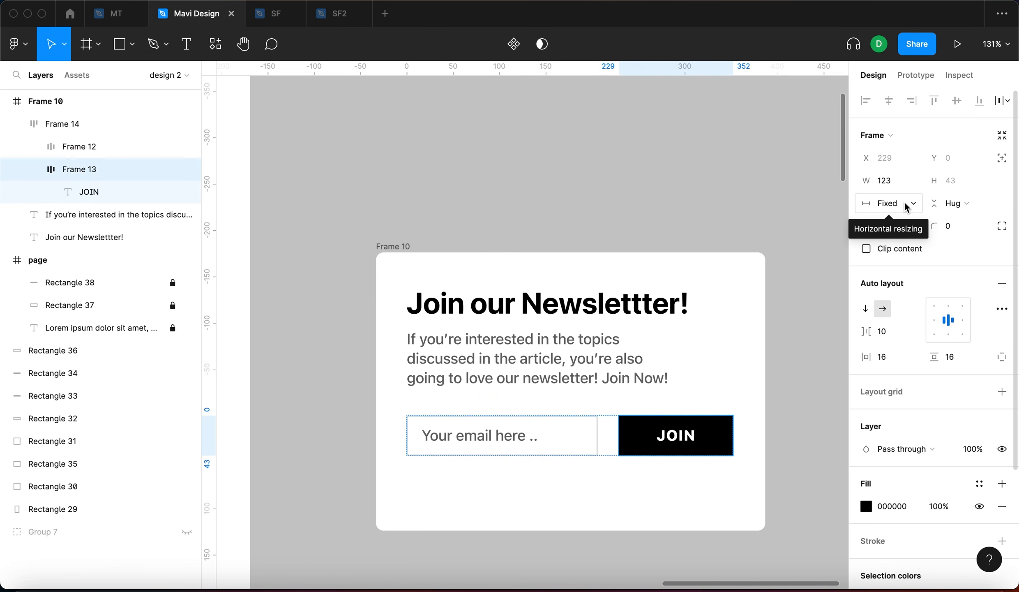
pyautogui.press('Tab')
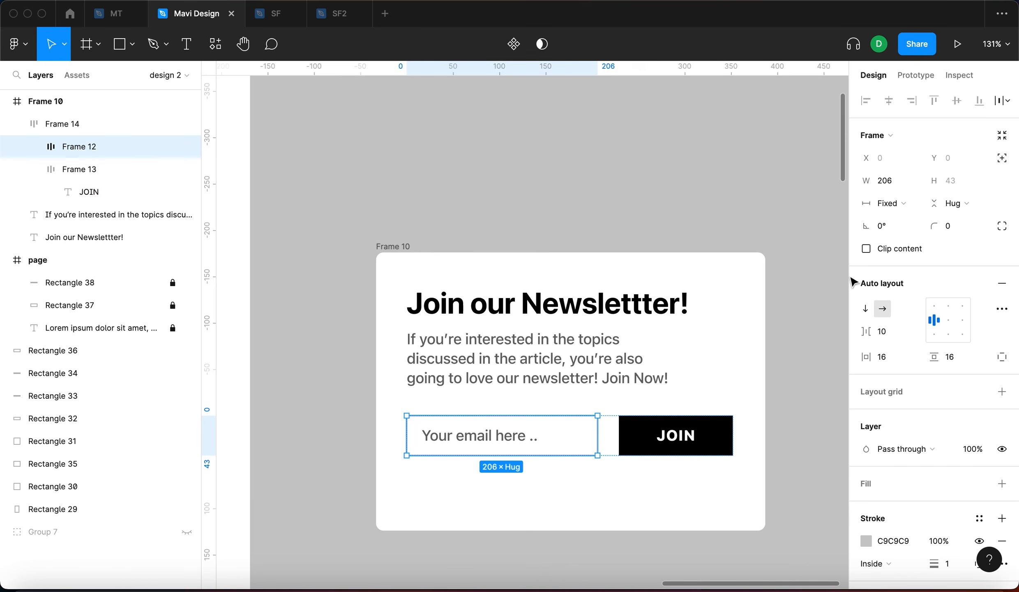
pyautogui.click(889, 203)
pyautogui.click(896, 235)
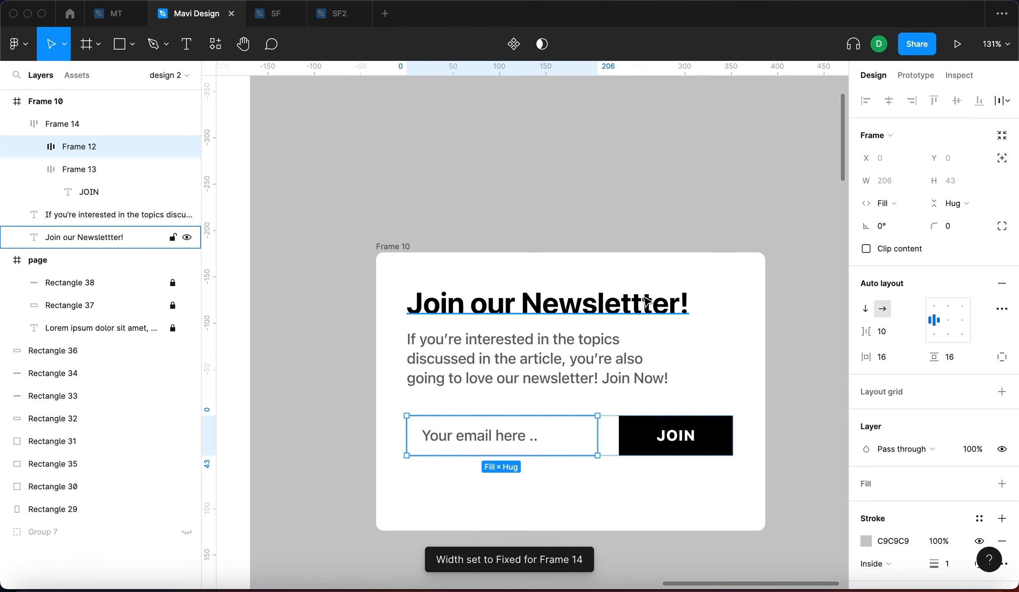
# Step: Narrow the email row to about 320 wide and set the email placeholder text's horizontal resizing to Fill
pyautogui.hotkey('shift', 'Return')
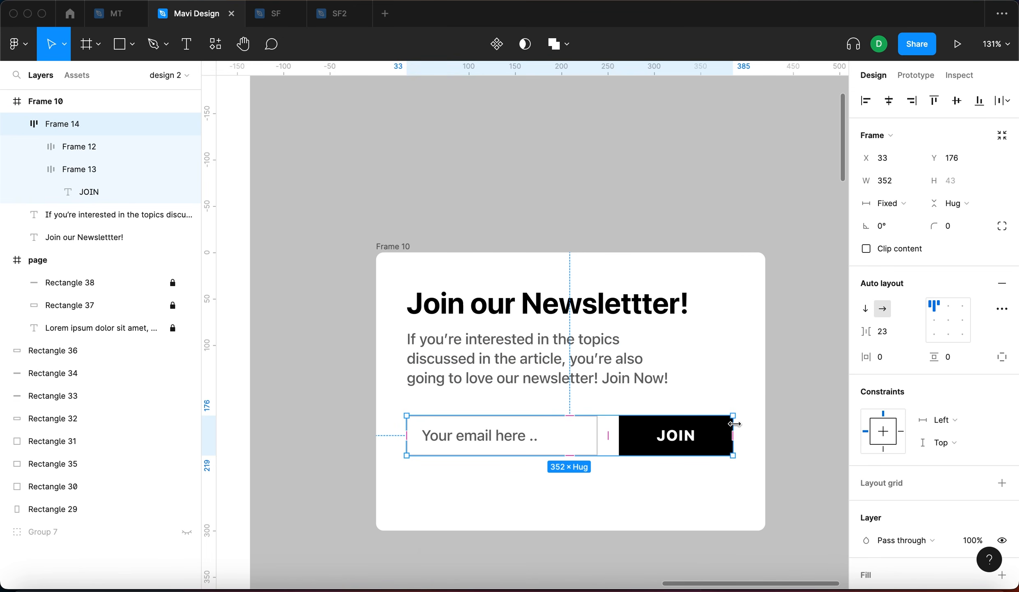
pyautogui.moveTo(718, 425)
pyautogui.mouseDown()
pyautogui.moveTo(676, 428)
pyautogui.moveTo(742, 425)
pyautogui.moveTo(659, 436)
pyautogui.moveTo(748, 431)
pyautogui.moveTo(722, 446)
pyautogui.moveTo(733, 442)
pyautogui.moveTo(703, 430)
pyautogui.mouseUp()
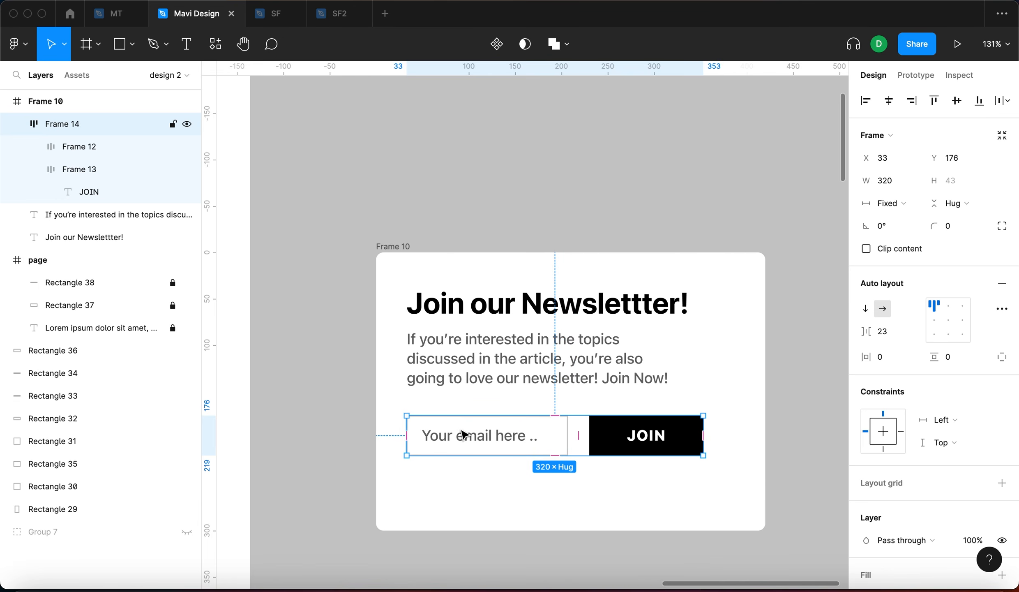
pyautogui.click(471, 439)
pyautogui.doubleClick(473, 437)
pyautogui.click(896, 180)
pyautogui.click(910, 197)
# Step: Shrink the email row to about 280 wide, then widen it to about 346
pyautogui.click(728, 475)
pyautogui.click(699, 431)
pyautogui.moveTo(702, 432); pyautogui.dragTo(665, 442)
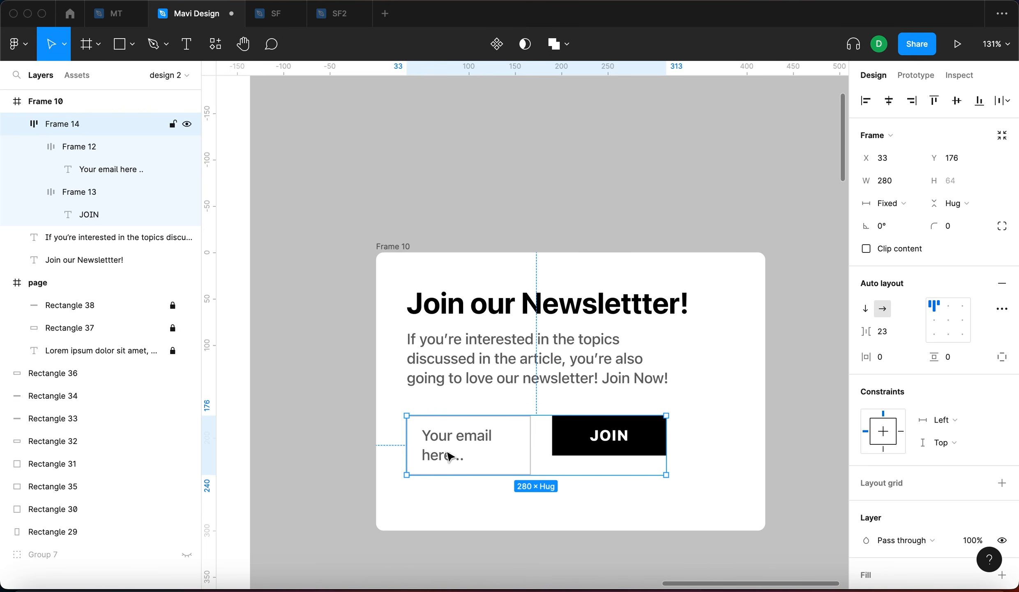
pyautogui.moveTo(666, 427); pyautogui.dragTo(728, 426)
# Step: Reduce the auto layout spacing between the email field and the JOIN button to 8
pyautogui.click(907, 334)
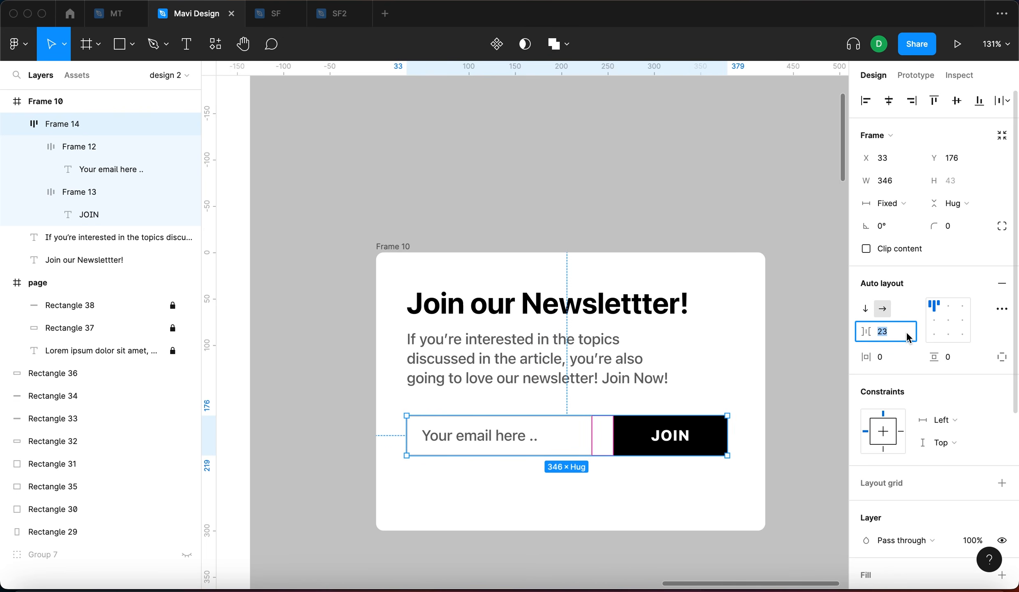
pyautogui.press('Down')
pyautogui.press('Down')
pyautogui.press('Down')
pyautogui.press('Down')
pyautogui.press('Down')
pyautogui.press('Down')
pyautogui.press('Down')
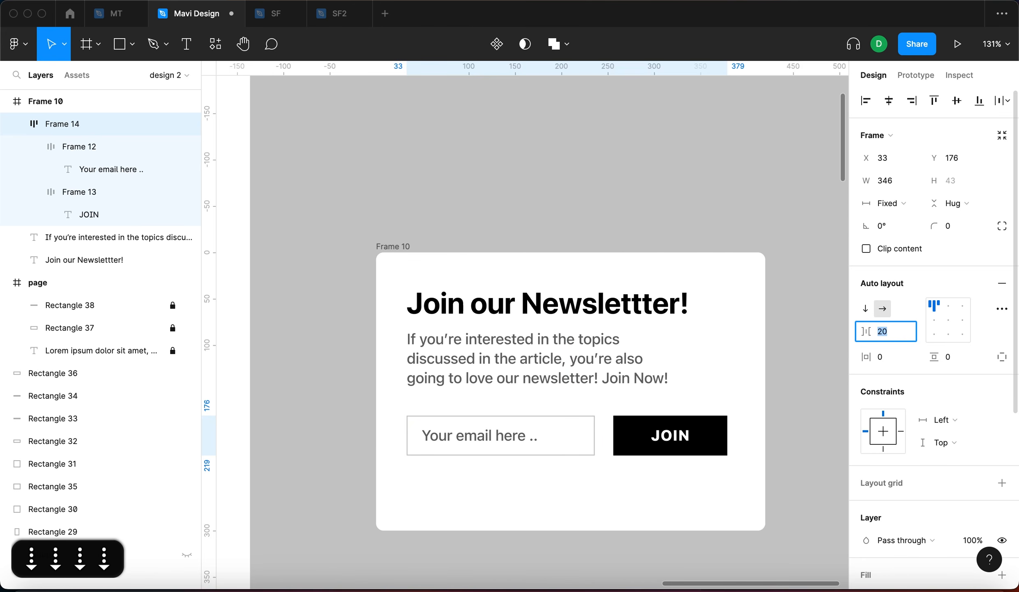
pyautogui.press('Down')
pyautogui.press('Down')
pyautogui.press('Down')
pyautogui.press('Down')
pyautogui.press('Down')
pyautogui.press('Down')
pyautogui.press('Down')
pyautogui.press('Down')
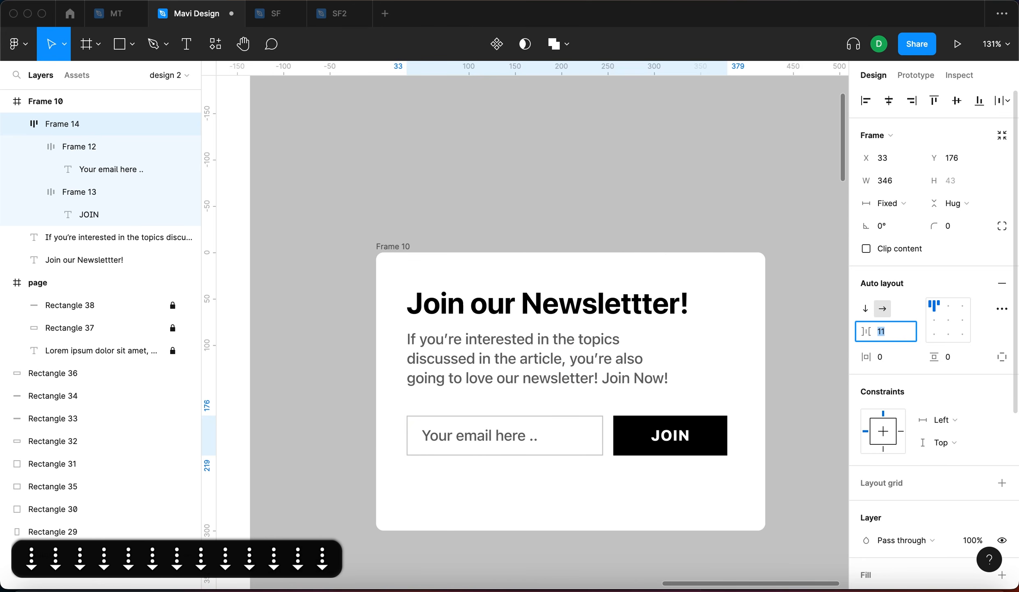
pyautogui.press('Return')
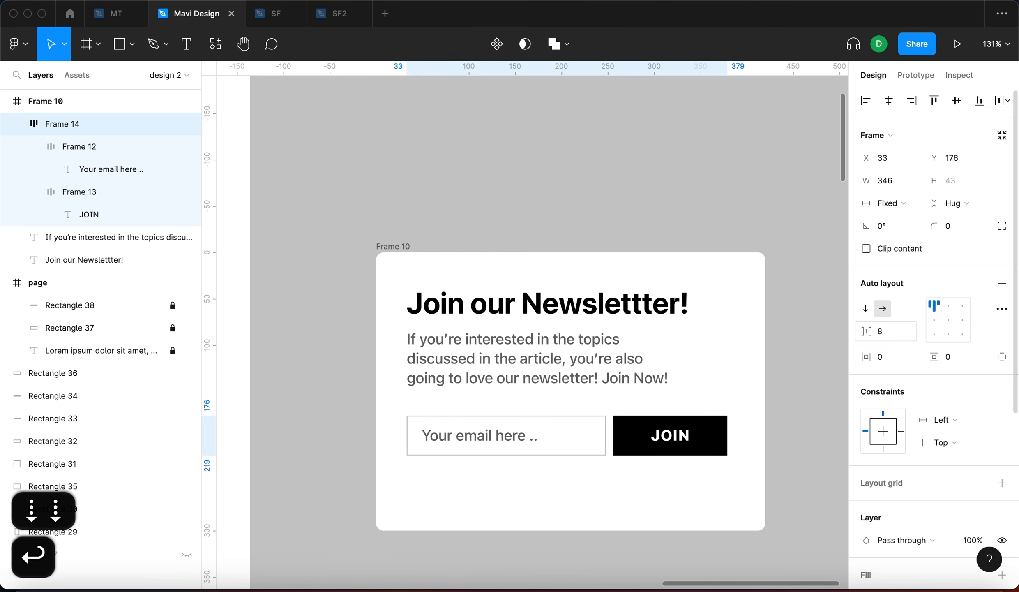
# Step: Move the email row down inside the popup to Y 193
pyautogui.click(765, 507)
pyautogui.moveTo(705, 430); pyautogui.dragTo(705, 446)
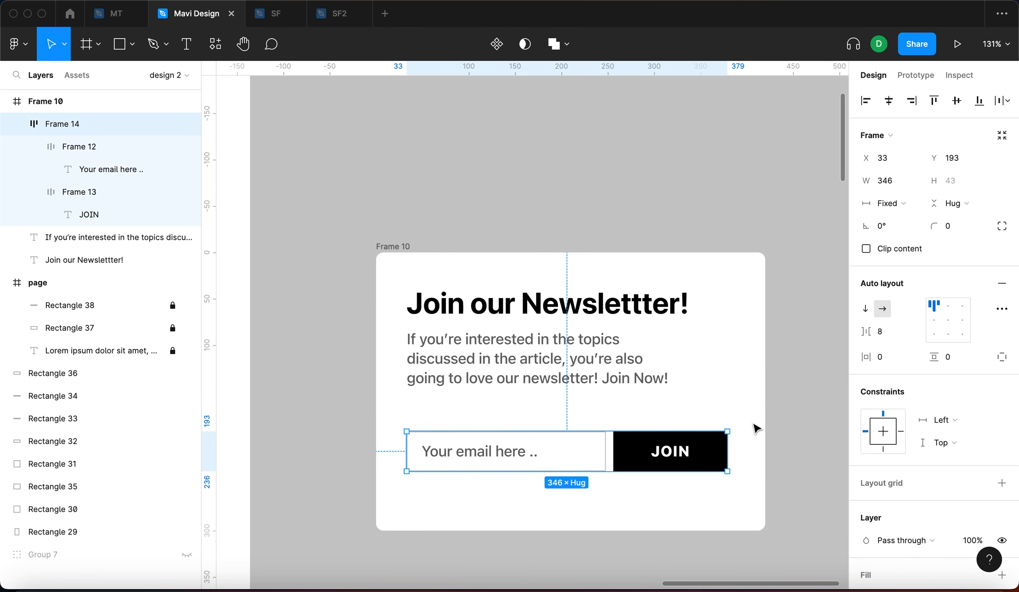
pyautogui.click(755, 429)
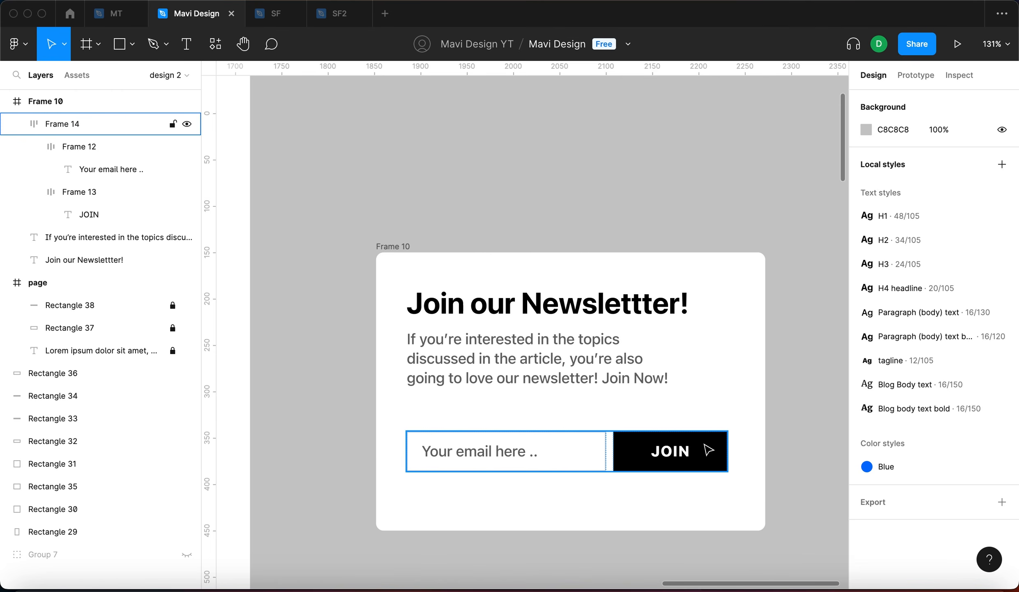
# Step: Try an auto layout spacing of 88 between the email field and the JOIN button
pyautogui.click(683, 454)
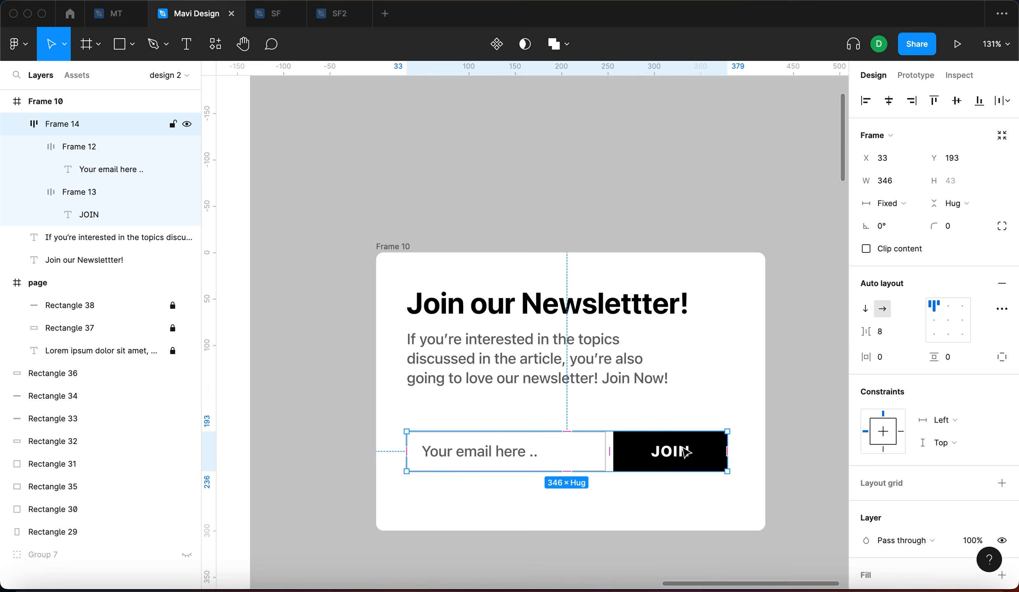
pyautogui.click(886, 331)
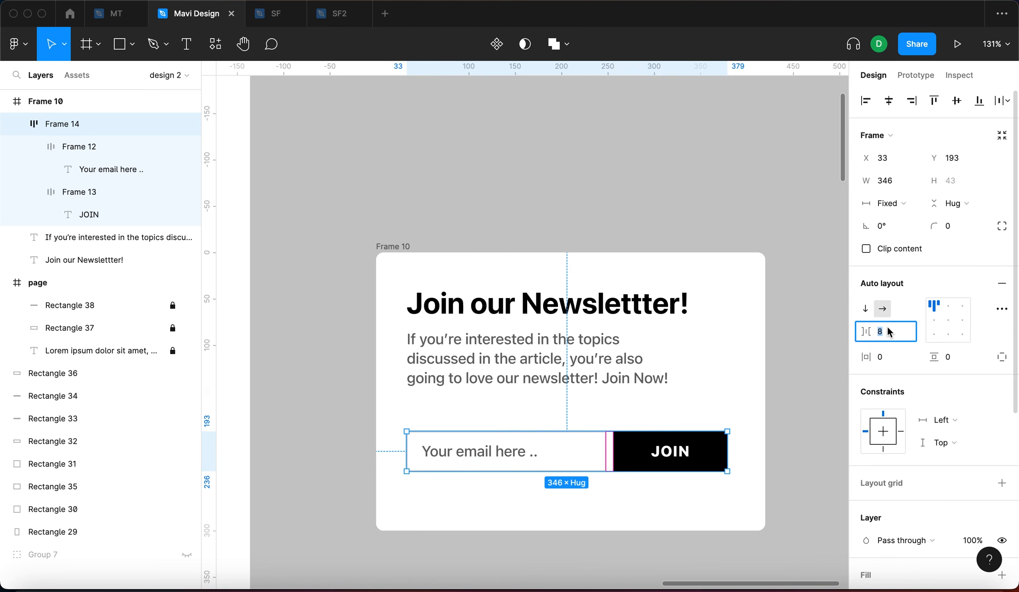
pyautogui.hotkey('shift', 'Up')
pyautogui.hotkey('shift', 'Up')
pyautogui.hotkey('shift', 'Up')
pyautogui.hotkey('shift', 'Up')
pyautogui.hotkey('shift', 'Up')
pyautogui.hotkey('shift', 'Up')
pyautogui.hotkey('shift', 'Up')
pyautogui.hotkey('shift', 'Up')
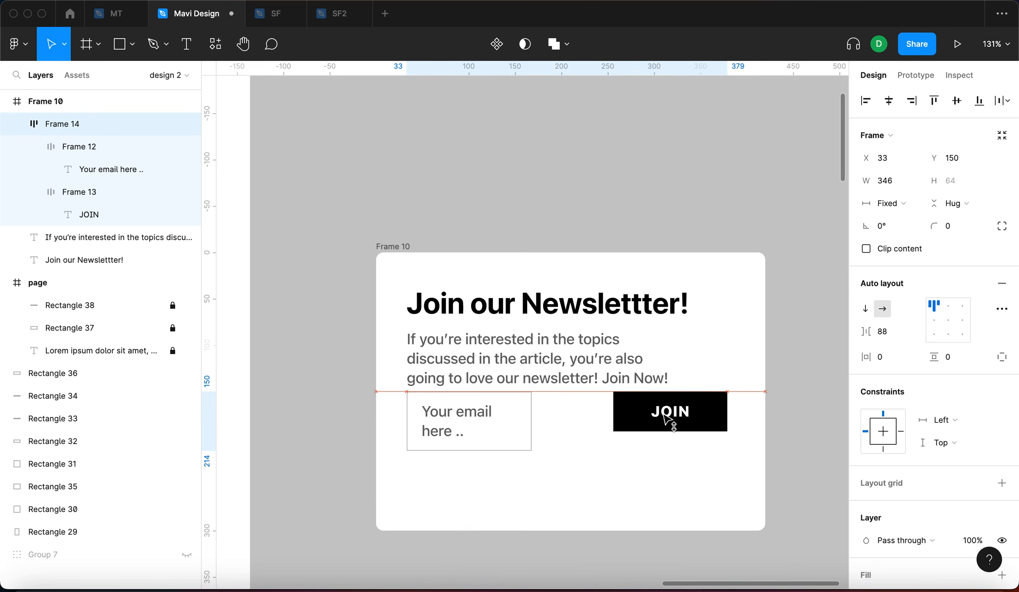
pyautogui.press('Escape')
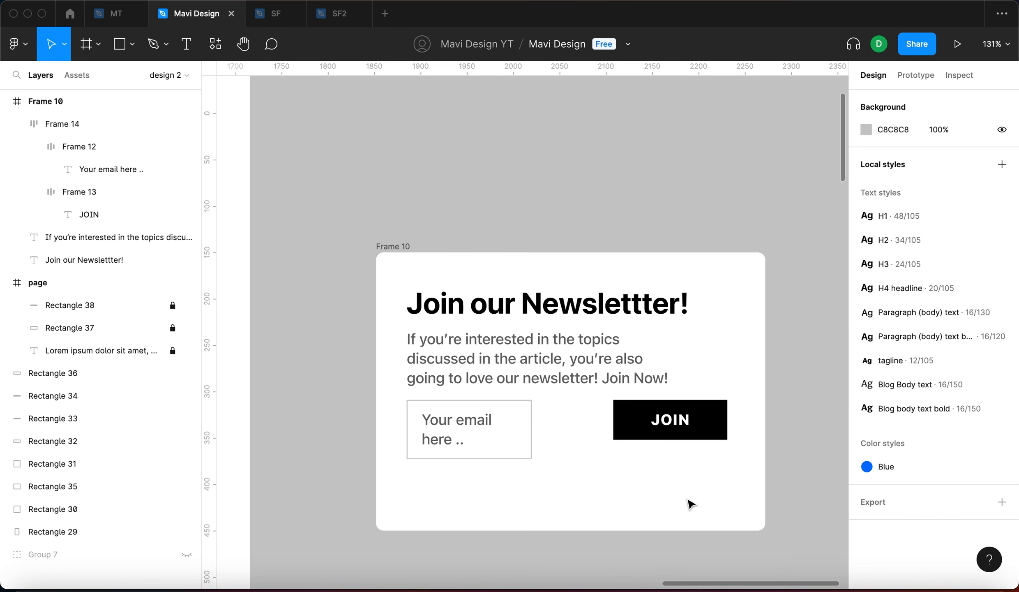
# Step: Move the email row to Y 177 and set its auto layout spacing to 8
pyautogui.moveTo(687, 440); pyautogui.dragTo(689, 456)
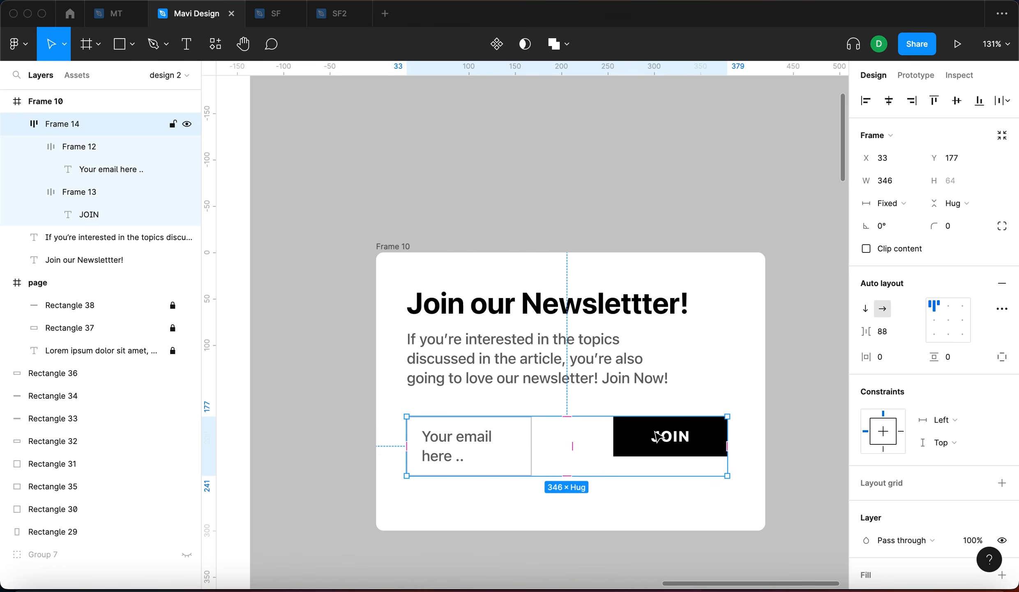
pyautogui.click(895, 334)
pyautogui.write('8')
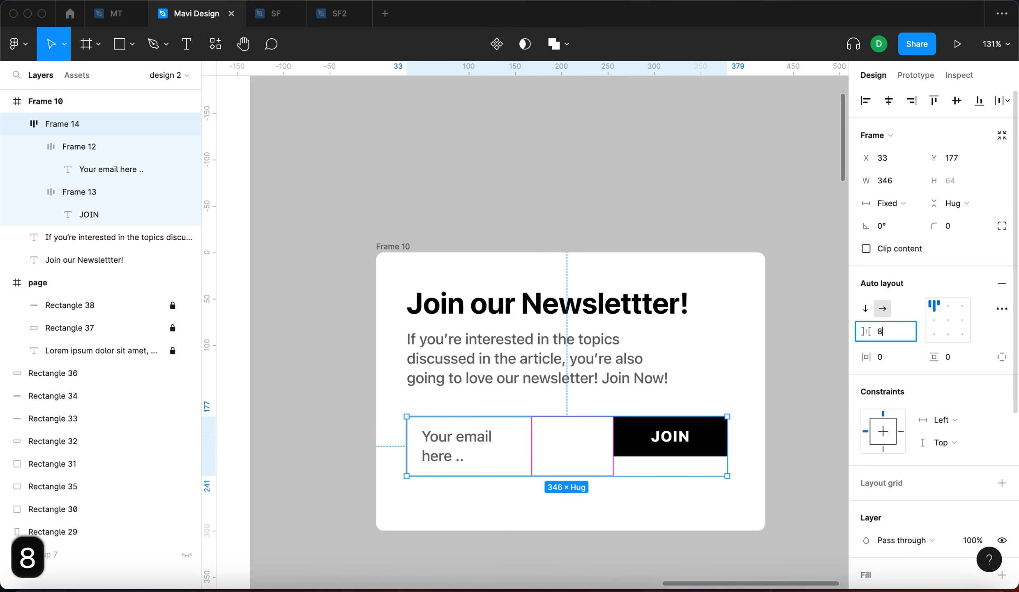
pyautogui.press('Return')
pyautogui.click(745, 417)
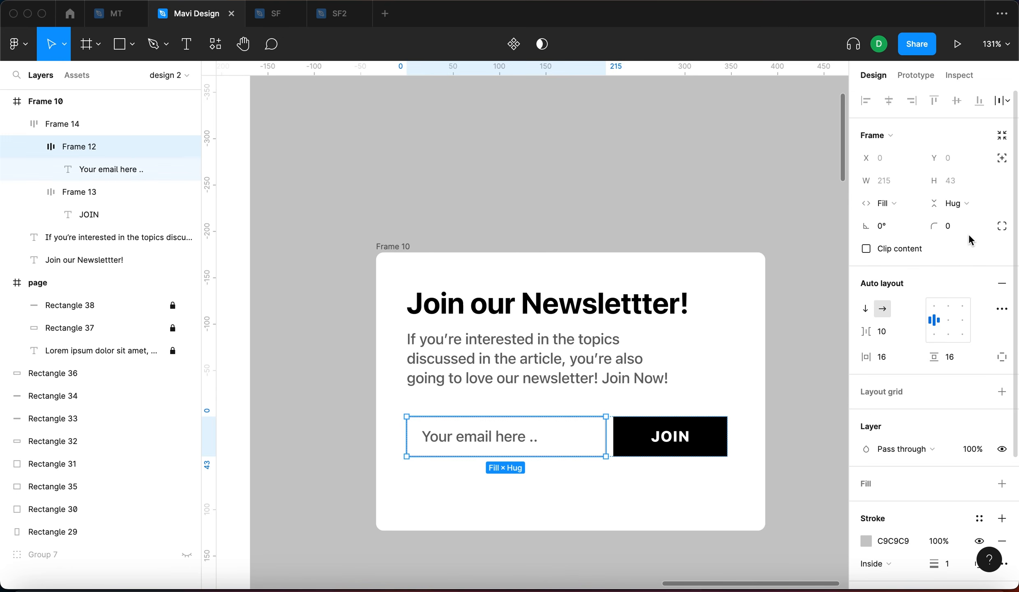
# Step: Round the corners of the email field and the JOIN button with a corner radius of 10 each
pyautogui.click(969, 234)
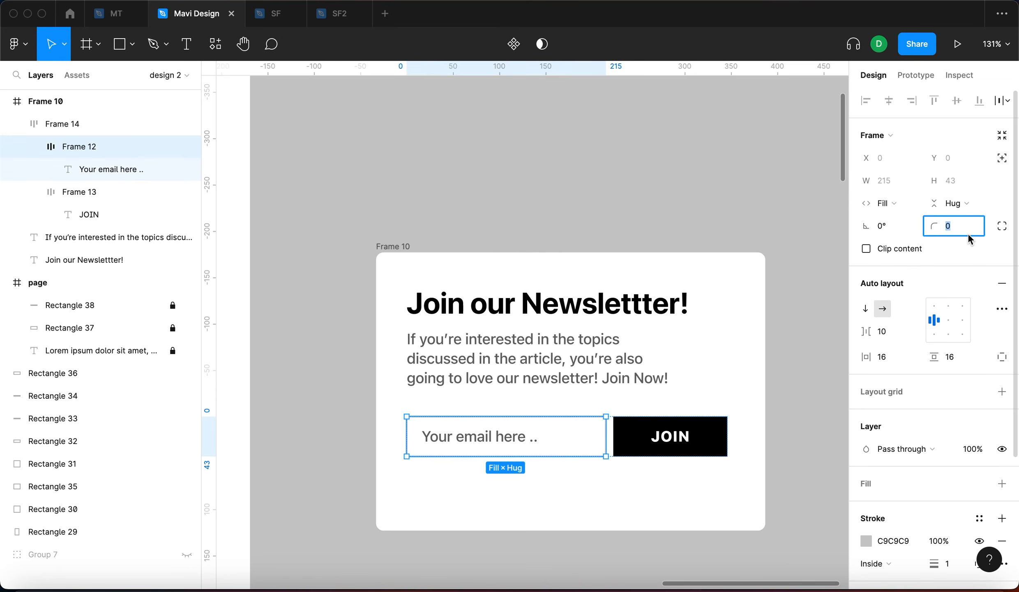
pyautogui.hotkey('shift', 'Up')
pyautogui.click(665, 436)
pyautogui.click(954, 225)
pyautogui.hotkey('shift', 'Up')
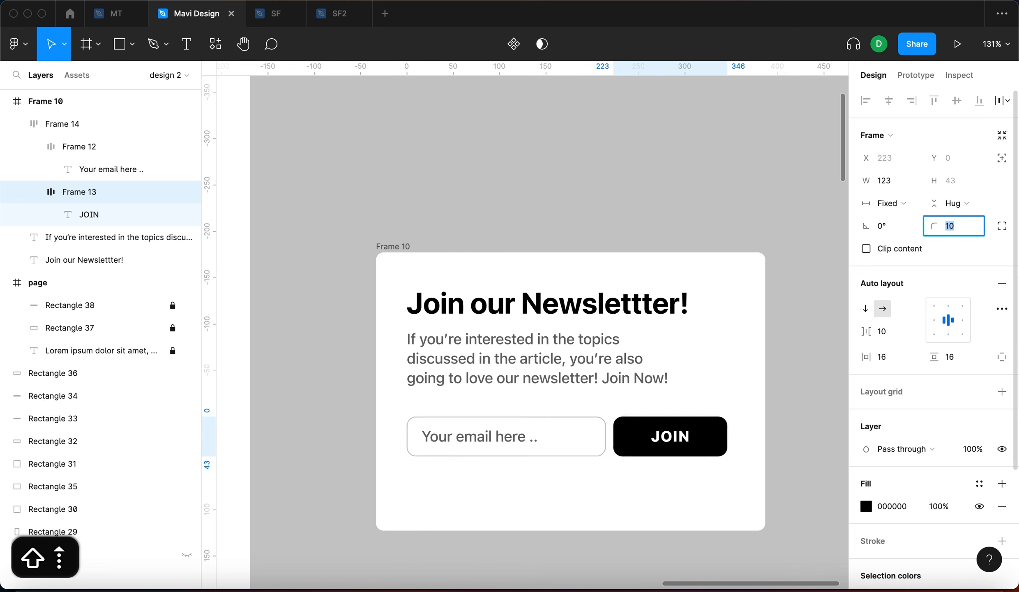
pyautogui.press('Return')
# Step: Select the email field and JOIN button together and reduce their corner radius to 4
pyautogui.click(770, 398)
pyautogui.scroll(3, 768, 394)
pyautogui.click(567, 473)
pyautogui.scroll(-4, 568, 473)
pyautogui.doubleClick(511, 464)
pyautogui.keyDown('shift'); pyautogui.click(587, 470); pyautogui.keyUp('shift')
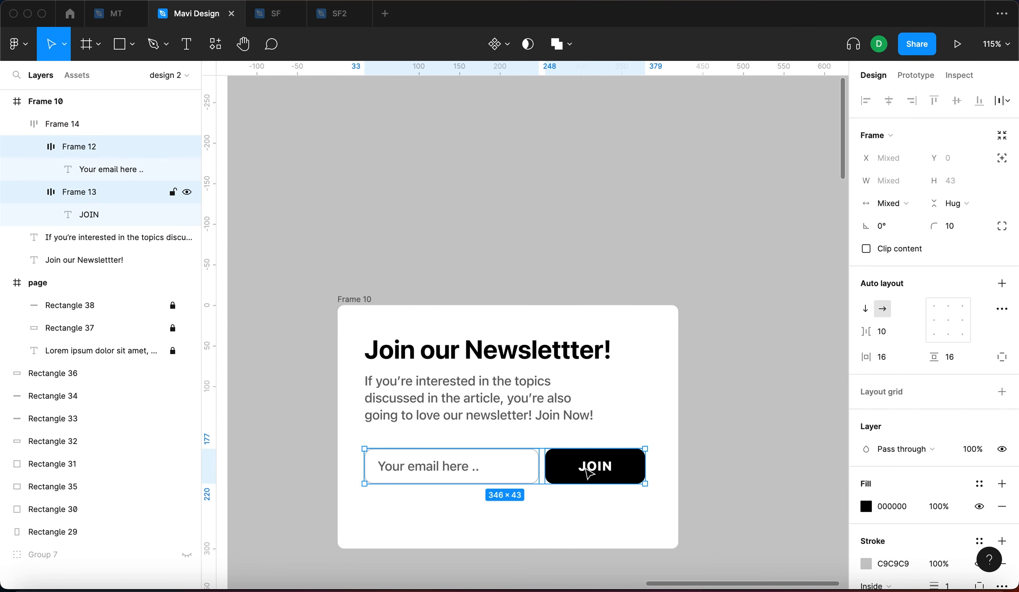
pyautogui.click(950, 228)
pyautogui.press('Down')
pyautogui.press('Down')
pyautogui.press('Down')
pyautogui.press('Down')
pyautogui.press('Down')
pyautogui.scroll(3, 464, 383)
pyautogui.press('Down')
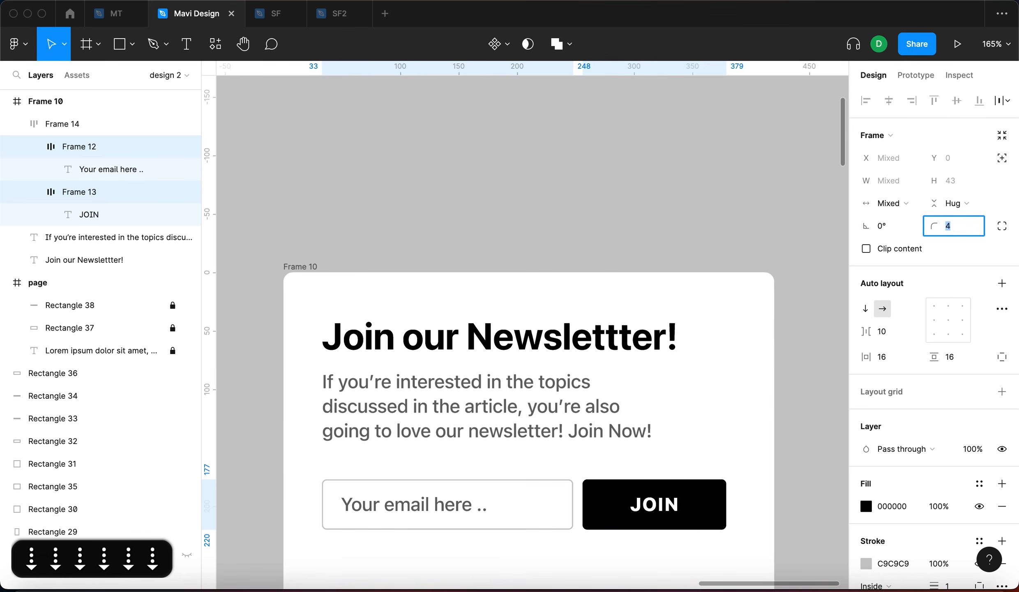
# Step: Select the JOIN button and add a drop shadow effect to it
pyautogui.scroll(-1, 548, 473)
pyautogui.press('Return')
pyautogui.click(607, 521)
pyautogui.scroll(-4, 606, 521)
pyautogui.scroll(3, 623, 526)
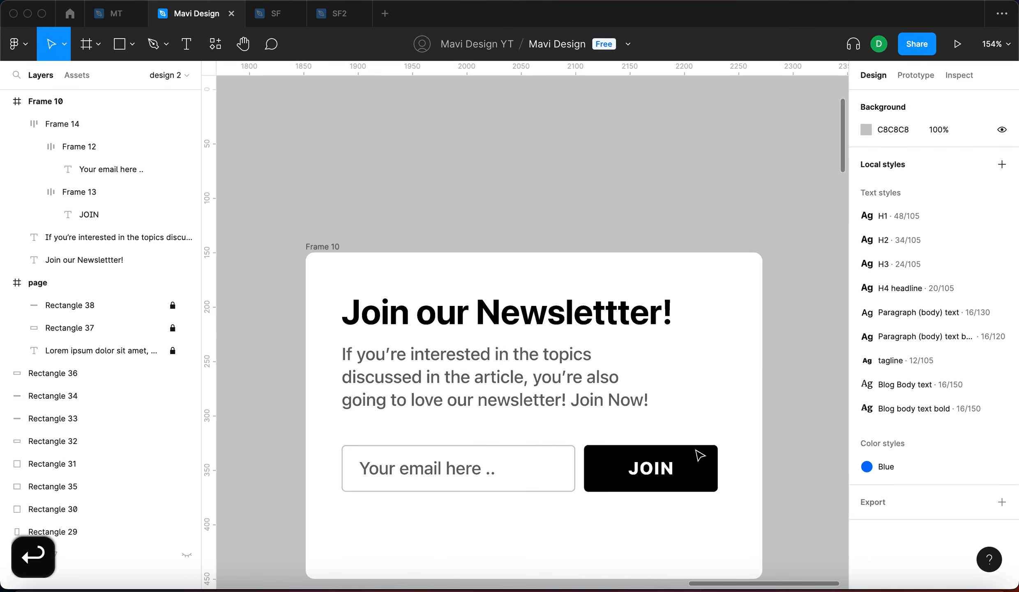
pyautogui.click(715, 477)
pyautogui.click(682, 468)
pyautogui.scroll(-4, 956, 394)
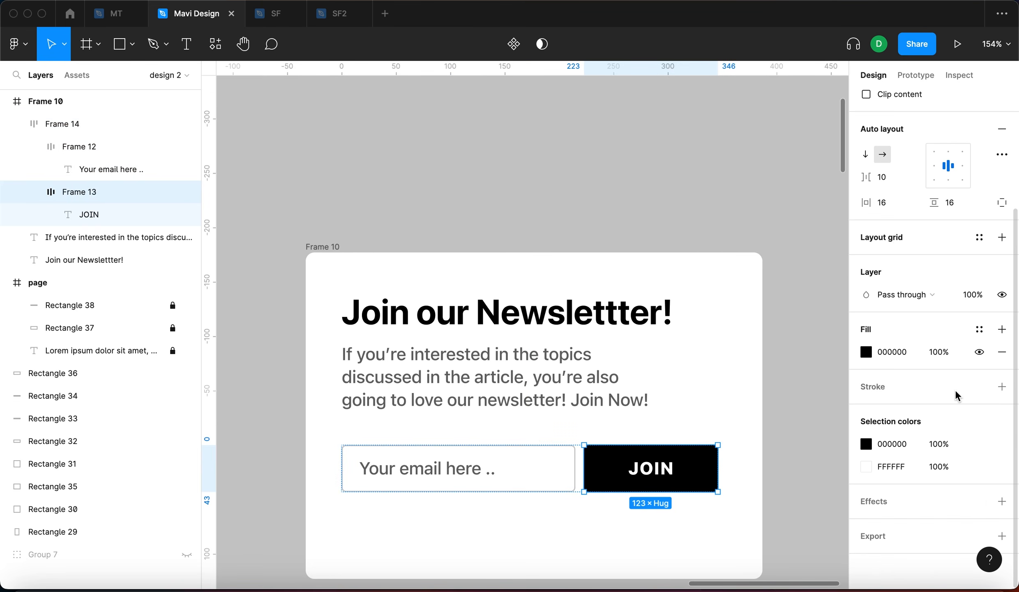
pyautogui.click(1002, 502)
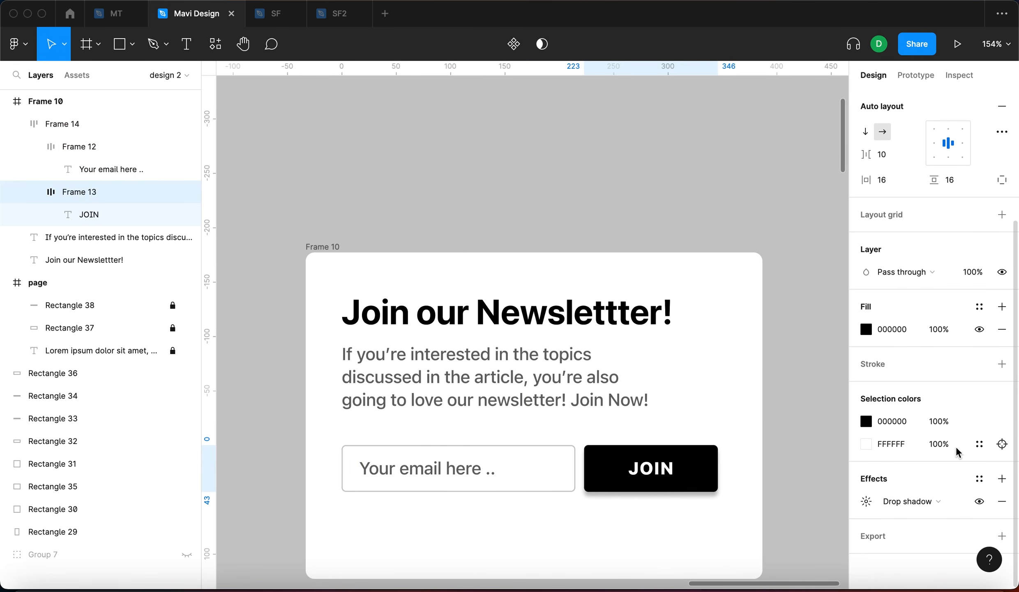
# Step: Try a Y offset of 14 and a blur of 24 for the JOIN button's drop shadow
pyautogui.click(866, 501)
pyautogui.hscroll(5, 603, 416)
pyautogui.scroll(-2, 603, 417)
pyautogui.click(718, 504)
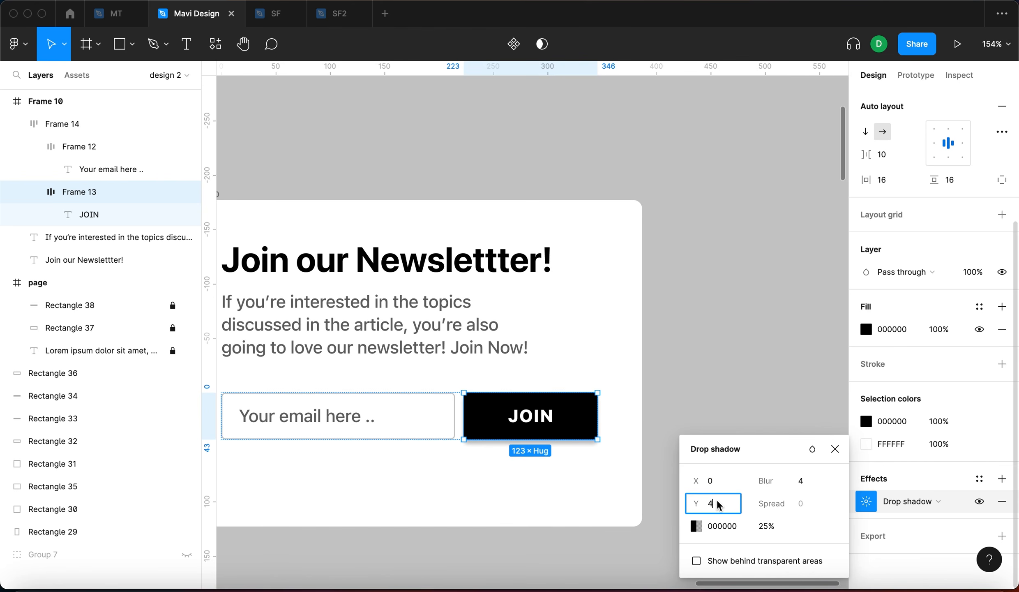
pyautogui.hotkey('shift', 'Up')
pyautogui.click(801, 481)
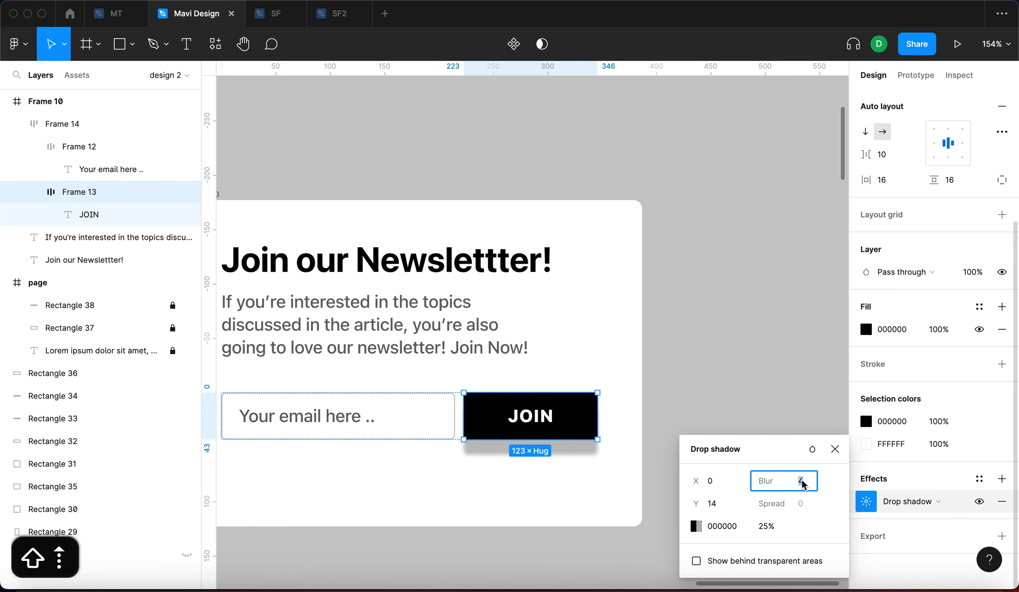
pyautogui.hotkey('shift', 'Up')
pyautogui.hotkey('shift', 'Up')
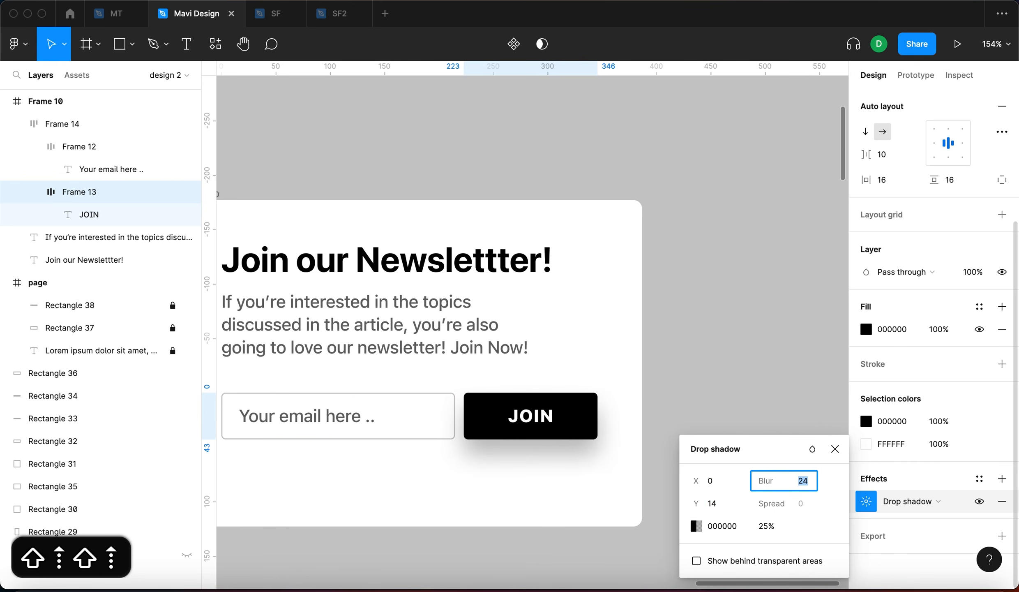
pyautogui.scroll(3, 898, 246)
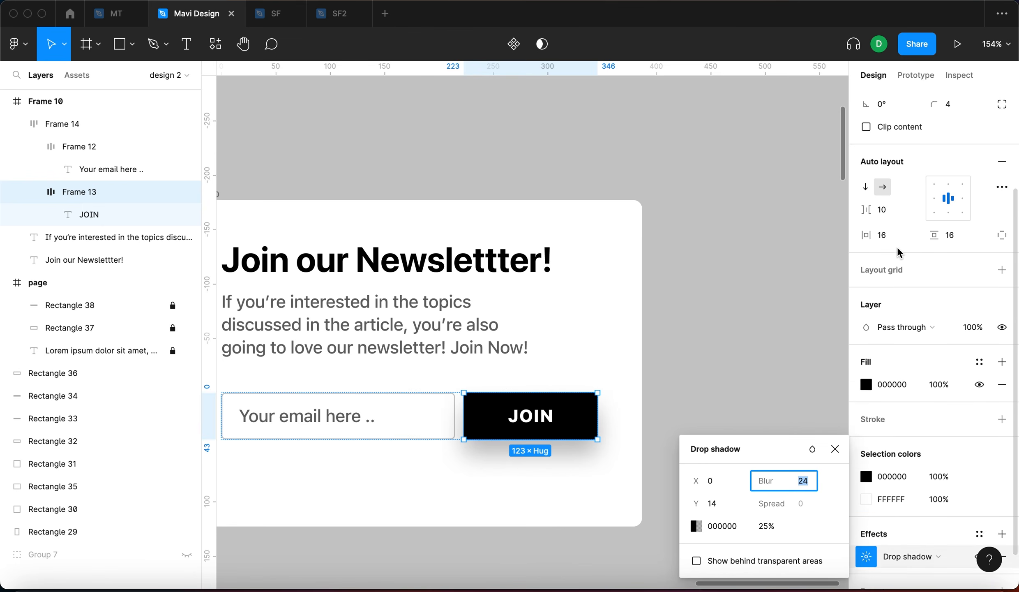
pyautogui.press('Escape')
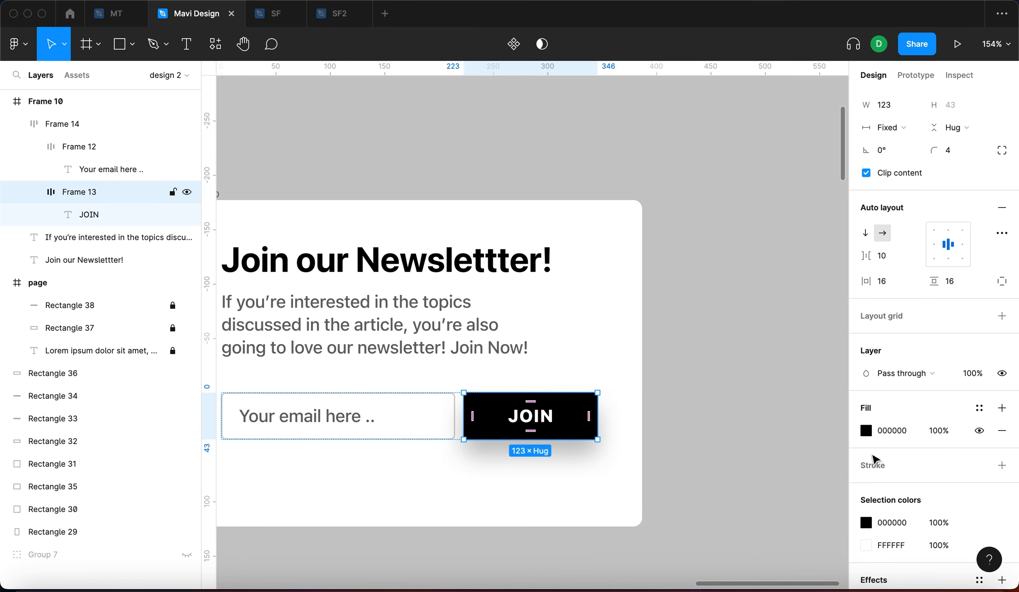
# Step: Set the JOIN button's drop shadow spread to -10 and its Y offset to 24
pyautogui.scroll(-3, 955, 475)
pyautogui.click(868, 499)
pyautogui.click(807, 538)
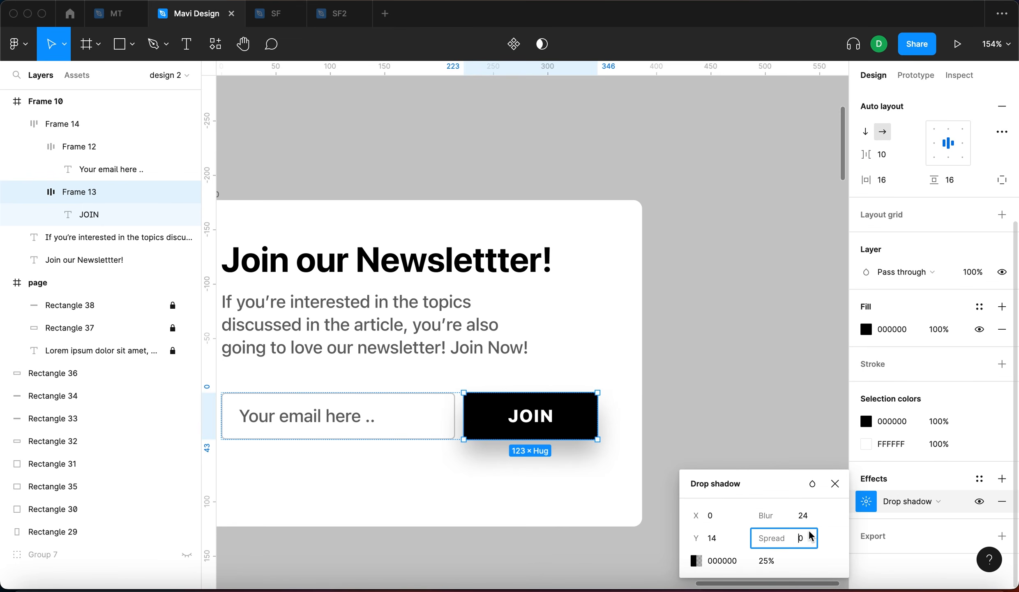
pyautogui.hotkey('shift', 'Down')
pyautogui.click(727, 536)
pyautogui.hotkey('shift', 'Up')
pyautogui.click(801, 517)
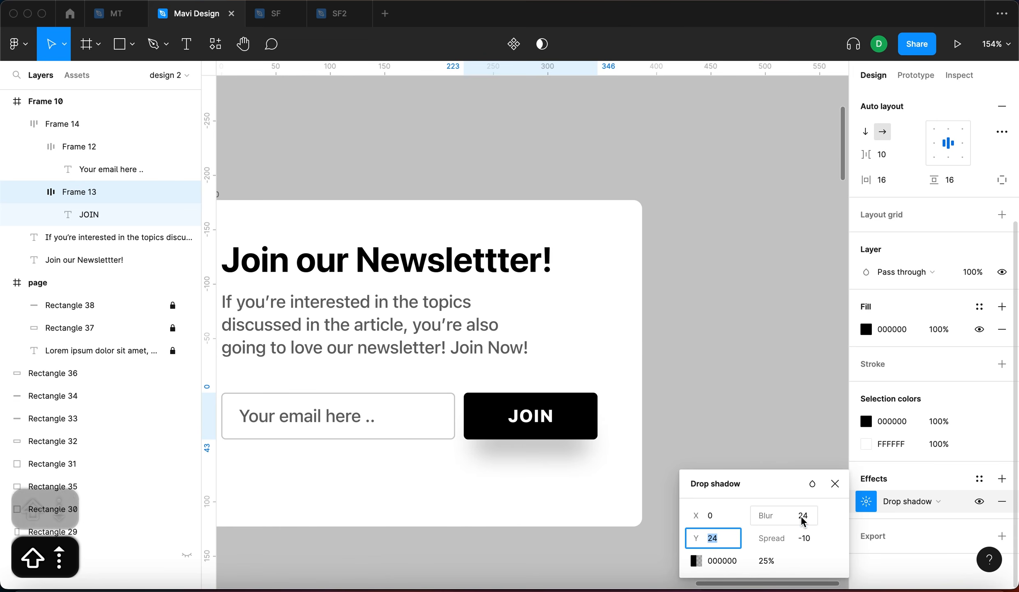
pyautogui.hotkey('shift', 'Up')
pyautogui.hotkey('shift', 'Down')
# Step: Try an opacity of 55% and a blur of 28 for the JOIN button's drop shadow
pyautogui.click(767, 560)
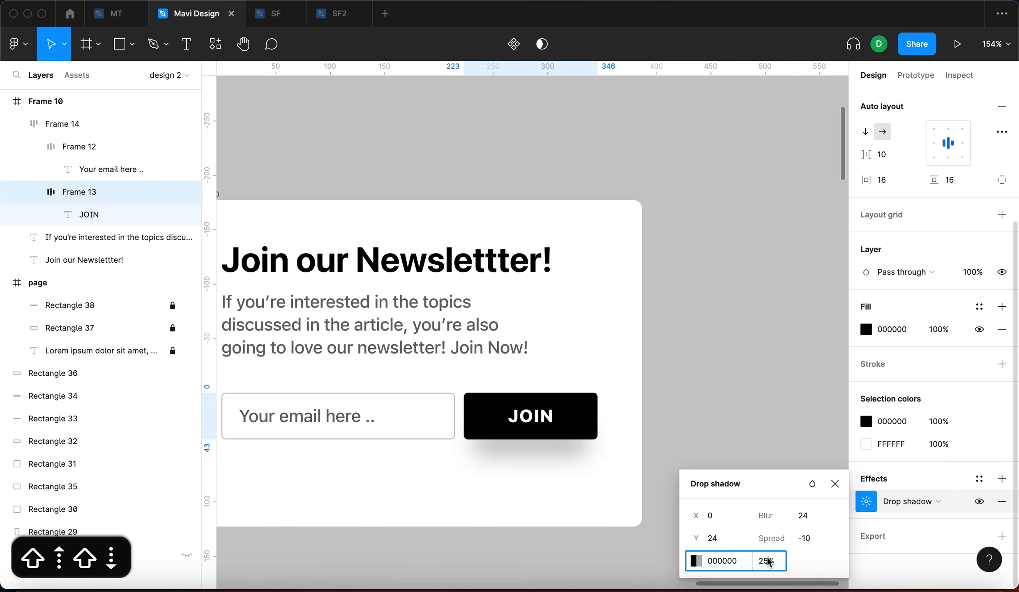
pyautogui.hotkey('shift', 'Up')
pyautogui.hotkey('shift', 'Up')
pyautogui.hotkey('shift', 'Up')
pyautogui.click(806, 514)
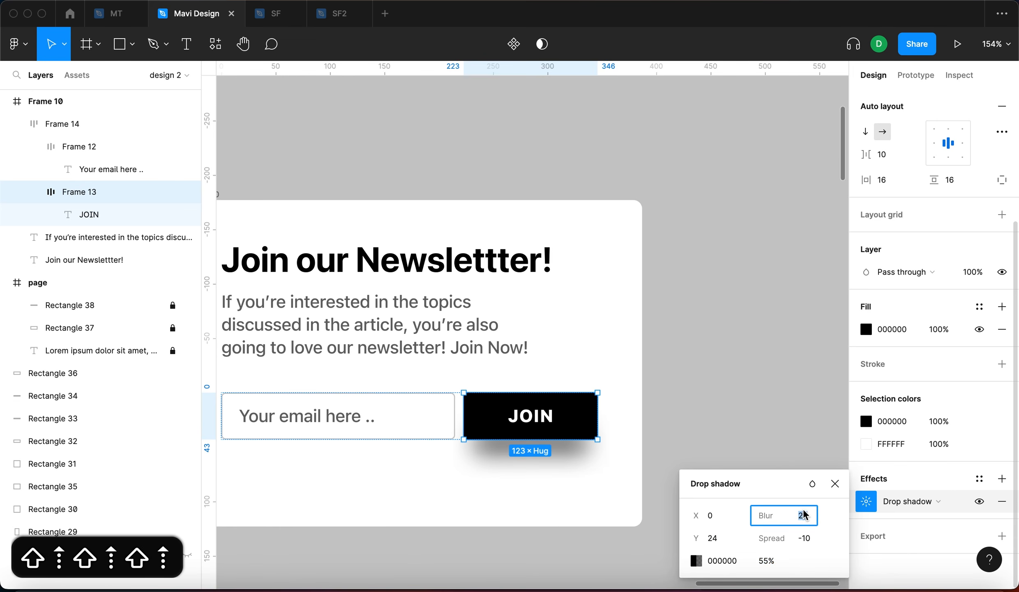
pyautogui.hotkey('shift', 'Up')
pyautogui.hotkey('shift', 'Down')
pyautogui.press('Up')
pyautogui.press('Up')
pyautogui.press('Up')
pyautogui.press('Up')
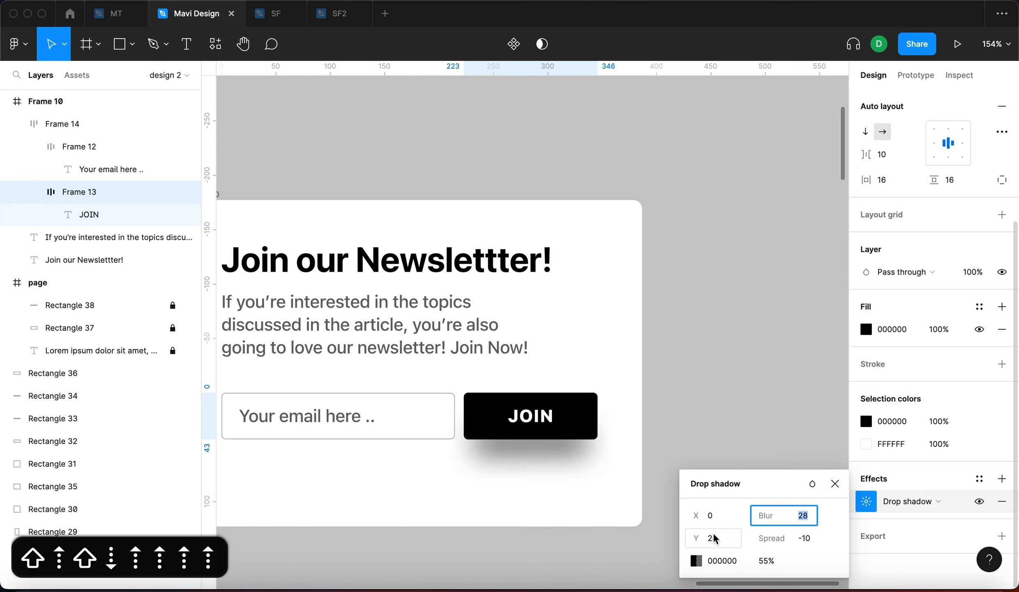
# Step: Set the drop shadow's Y offset to 21 and its blur to 30
pyautogui.click(714, 538)
pyautogui.press('Down')
pyautogui.press('Down')
pyautogui.press('Down')
pyautogui.press('Down')
pyautogui.press('Up')
pyautogui.click(783, 518)
pyautogui.press('Up')
pyautogui.press('Up')
# Step: Lower the drop shadow's opacity to 35% and deselect the JOIN button
pyautogui.click(767, 560)
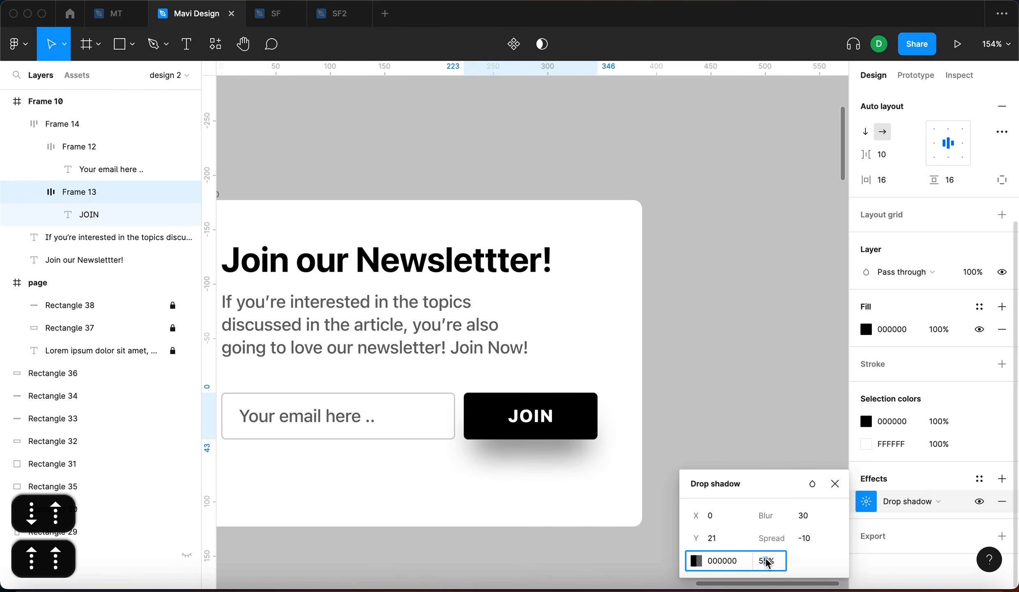
pyautogui.hotkey('shift', 'Down')
pyautogui.hotkey('shift', 'Down')
pyautogui.hotkey('shift', 'Up')
pyautogui.hotkey('shift', 'Down')
pyautogui.press('Return')
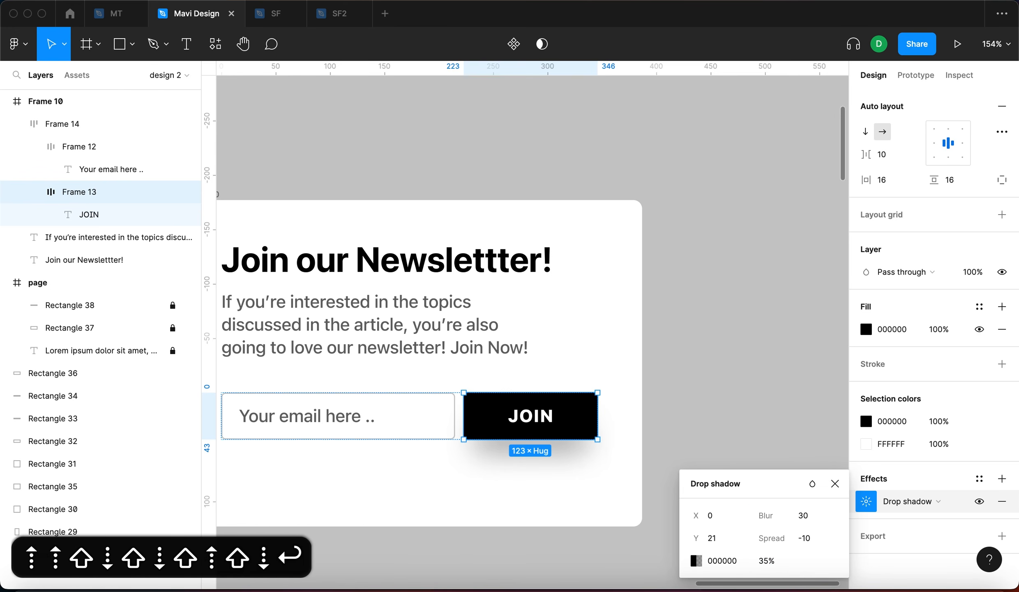
pyautogui.click(798, 302)
pyautogui.scroll(-5, 797, 302)
pyautogui.scroll(5, 551, 358)
pyautogui.hscroll(3, 666, 341)
pyautogui.scroll(-1, 666, 341)
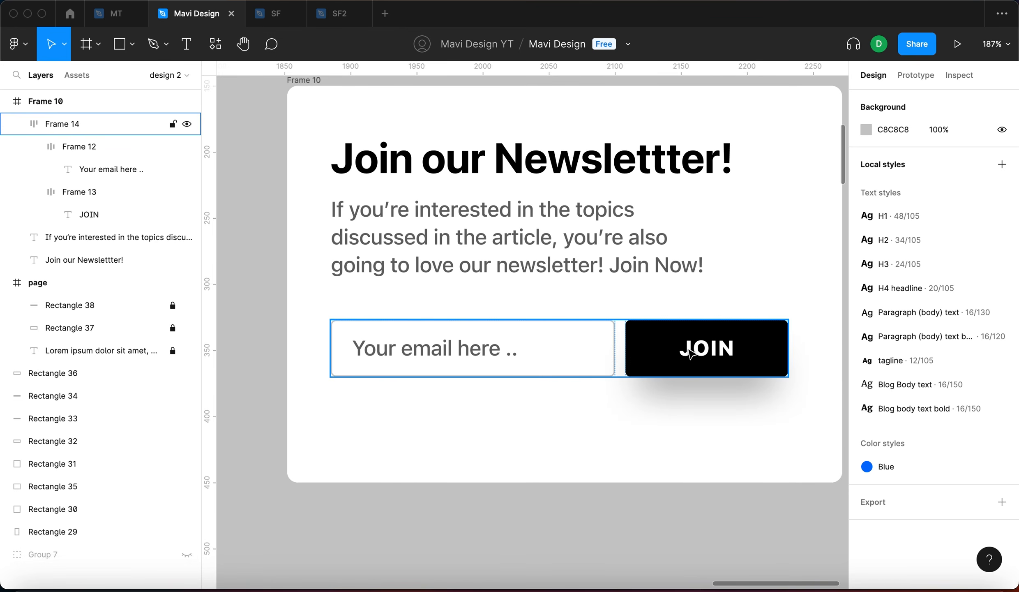
# Step: Set the JOIN button's vertical padding to 20
pyautogui.hscroll(1, 692, 355)
pyautogui.click(671, 352)
pyautogui.doubleClick(716, 344)
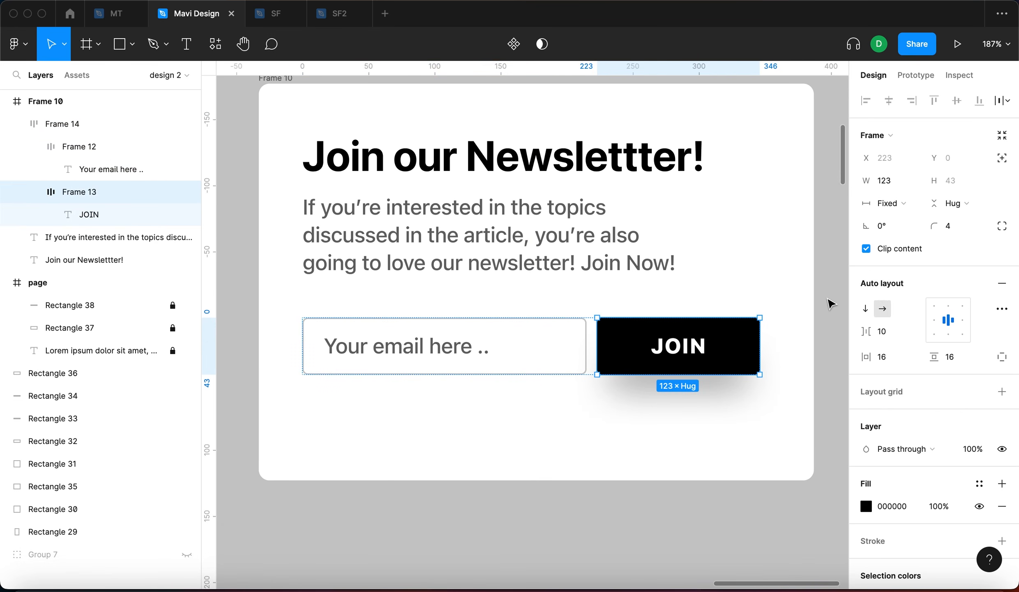
pyautogui.click(950, 357)
pyautogui.press('Up')
pyautogui.press('Up')
pyautogui.press('Up')
pyautogui.press('Up')
pyautogui.press('Return')
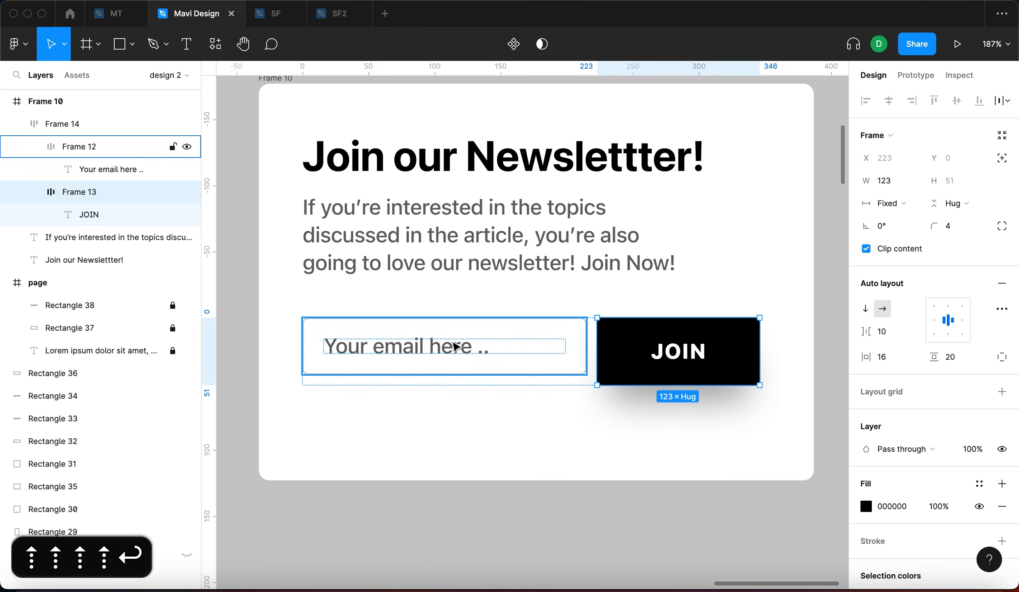
# Step: Set the email field's vertical padding to 20 to match the JOIN button, and deselect it
pyautogui.click(453, 345)
pyautogui.click(954, 357)
pyautogui.press('Up')
pyautogui.press('Up')
pyautogui.press('Up')
pyautogui.press('Up')
pyautogui.press('Return')
pyautogui.click(628, 518)
pyautogui.scroll(-5, 628, 518)
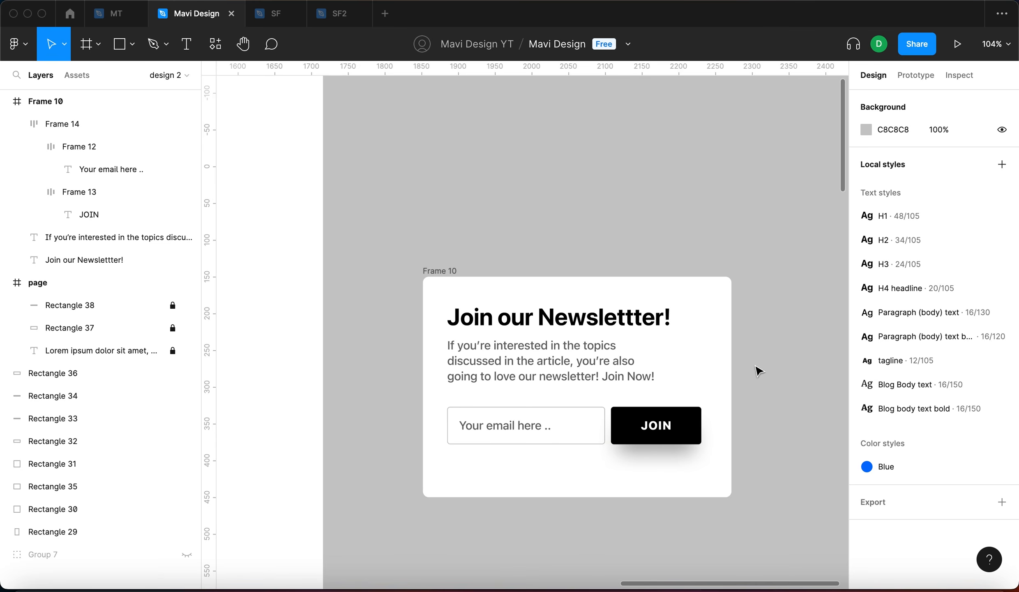
# Step: Wrap the popup's heading and paragraph in an auto layout frame and set both texts to fill its width
pyautogui.click(584, 323)
pyautogui.scroll(2, 532, 343)
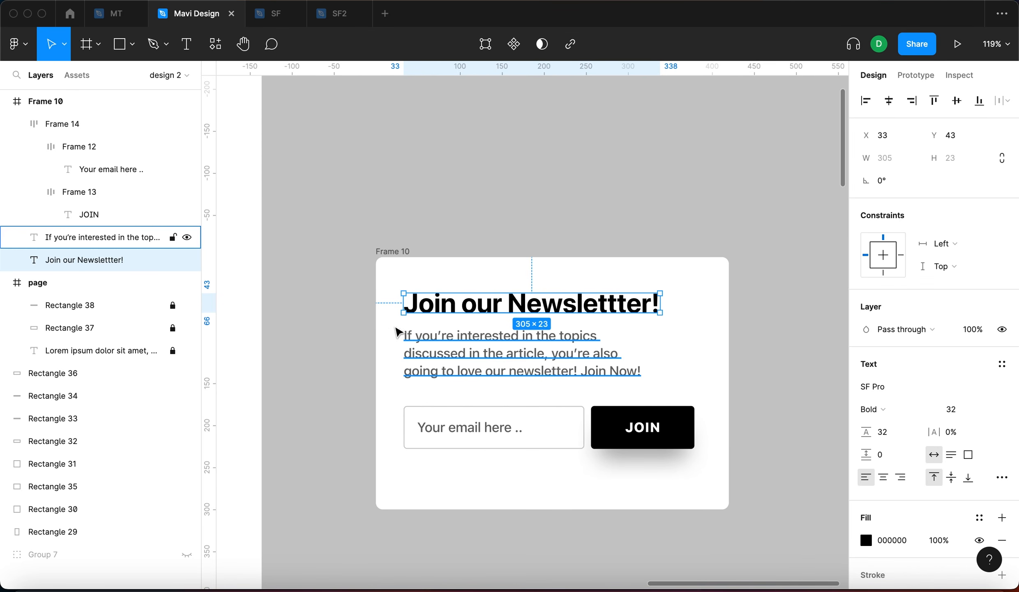
pyautogui.keyDown('shift'); pyautogui.click(603, 359); pyautogui.keyUp('shift')
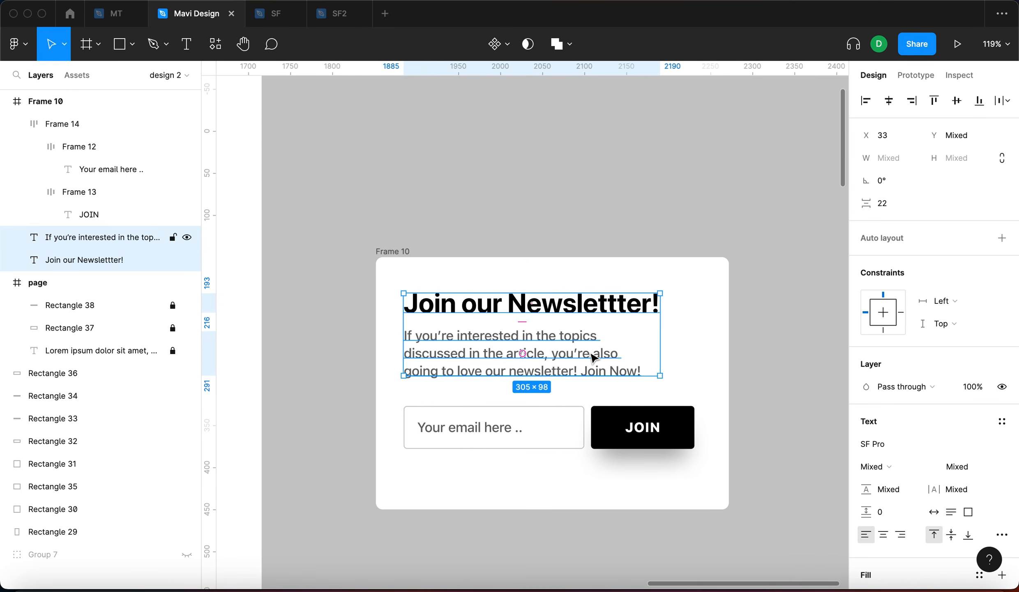
pyautogui.hotkey('shift', 'a')
pyautogui.press('Return')
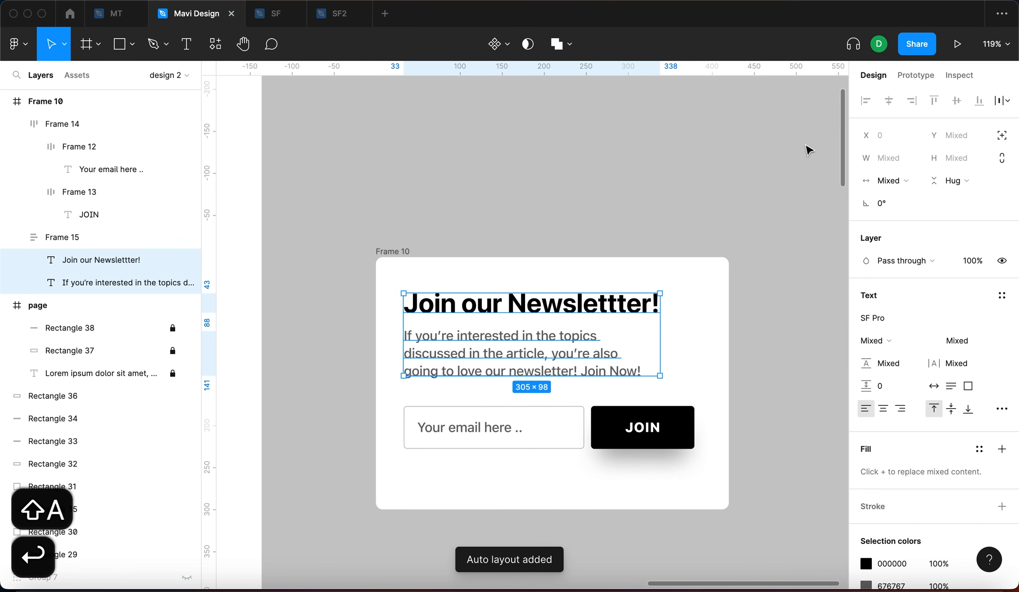
pyautogui.click(890, 180)
pyautogui.click(875, 241)
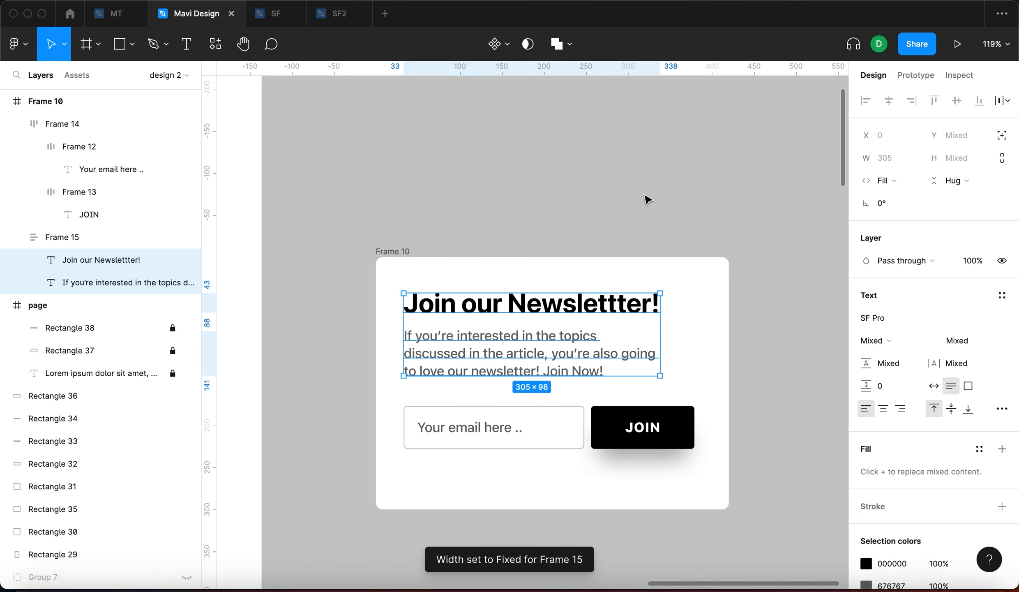
# Step: Widen the heading and paragraph frame to 346 so it aligns with the JOIN button's outer edge
pyautogui.hotkey('shift', 'Return')
pyautogui.moveTo(658, 309); pyautogui.dragTo(694, 319)
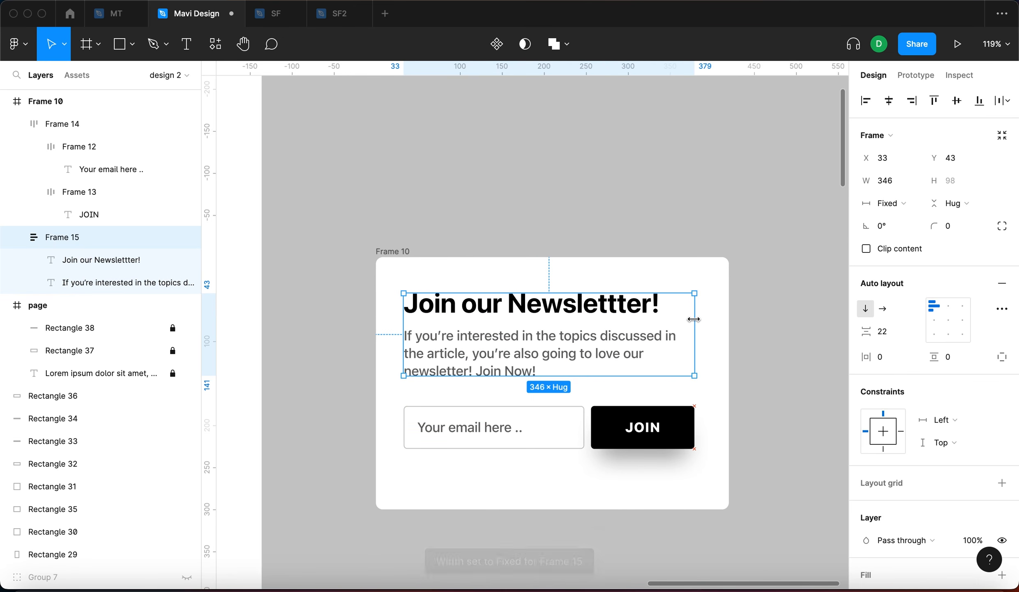
pyautogui.press('alt')
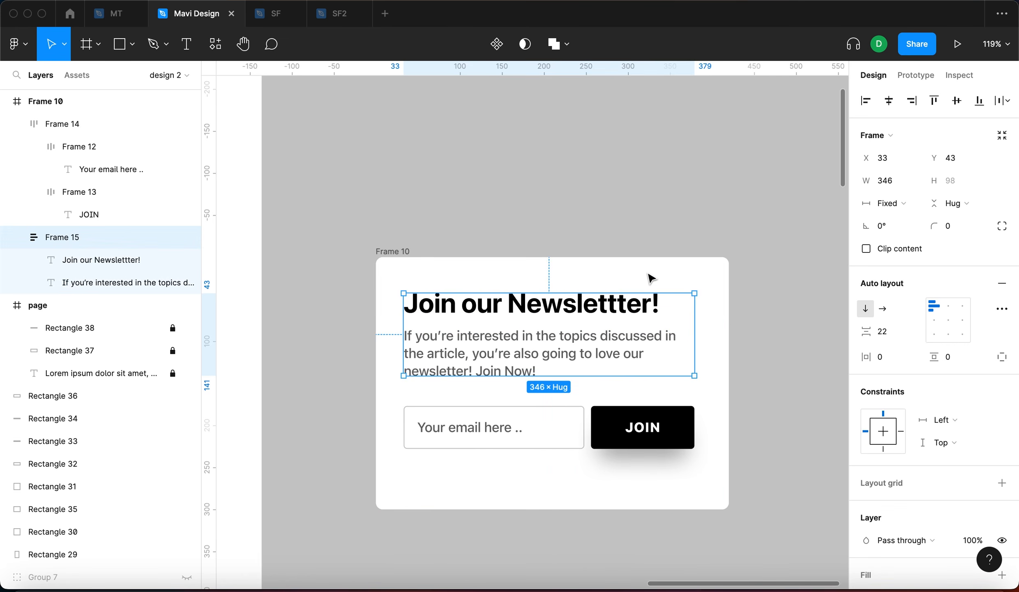
# Step: Tighten the gap between text frame and email row to 27, and move both down so the text starts at Y 77
pyautogui.hotkey('shift', 'Up')
pyautogui.moveTo(661, 425); pyautogui.dragTo(663, 405)
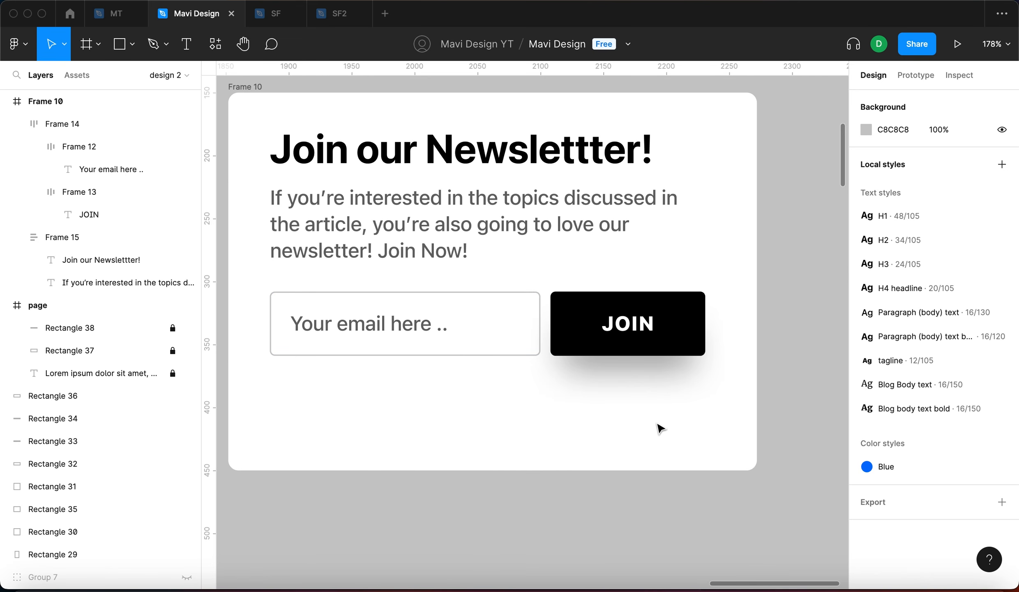
pyautogui.moveTo(660, 405); pyautogui.dragTo(373, 131)
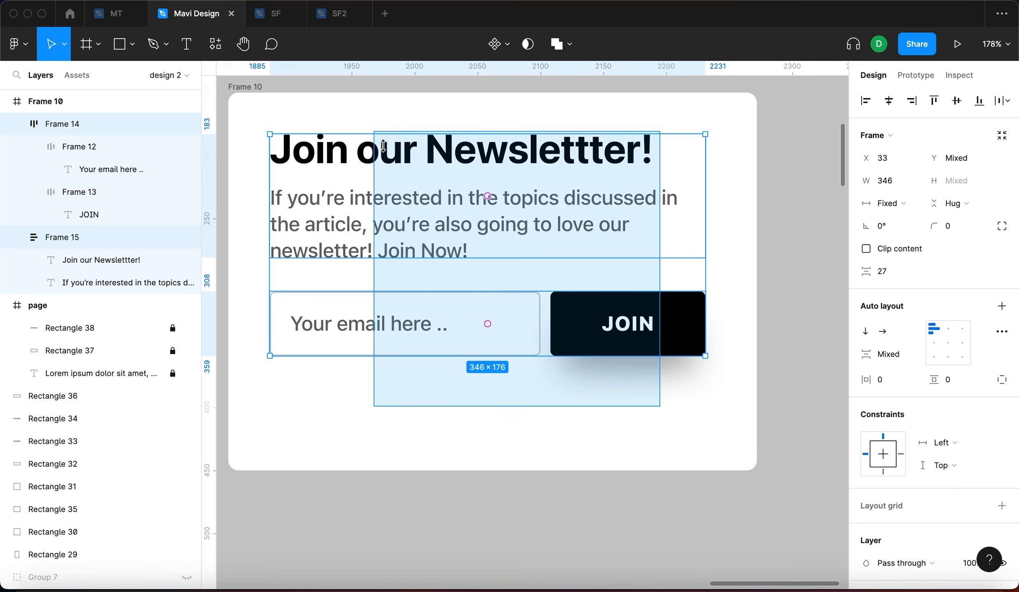
pyautogui.moveTo(418, 213); pyautogui.dragTo(416, 269)
# Step: Duplicate the popup heading and change the upper copy's text to NEWSLETTER NAME
pyautogui.click(423, 223)
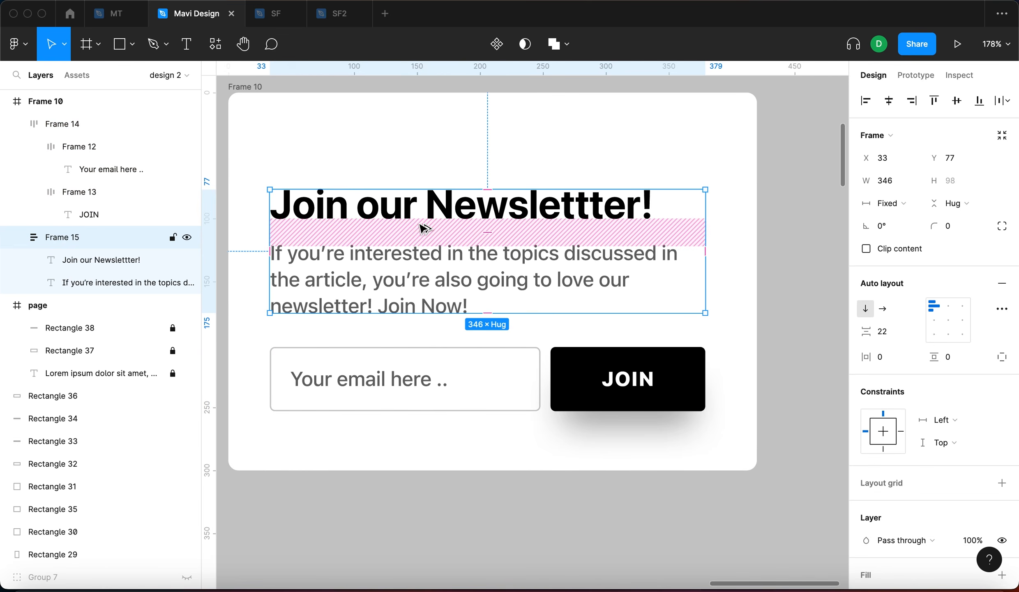
pyautogui.click(424, 222)
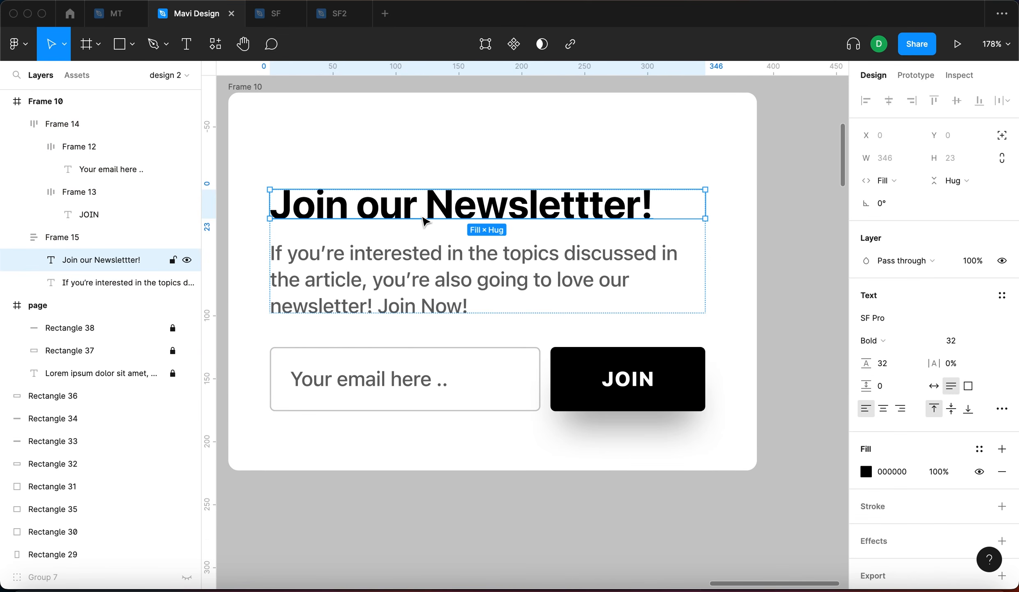
pyautogui.doubleClick(440, 201)
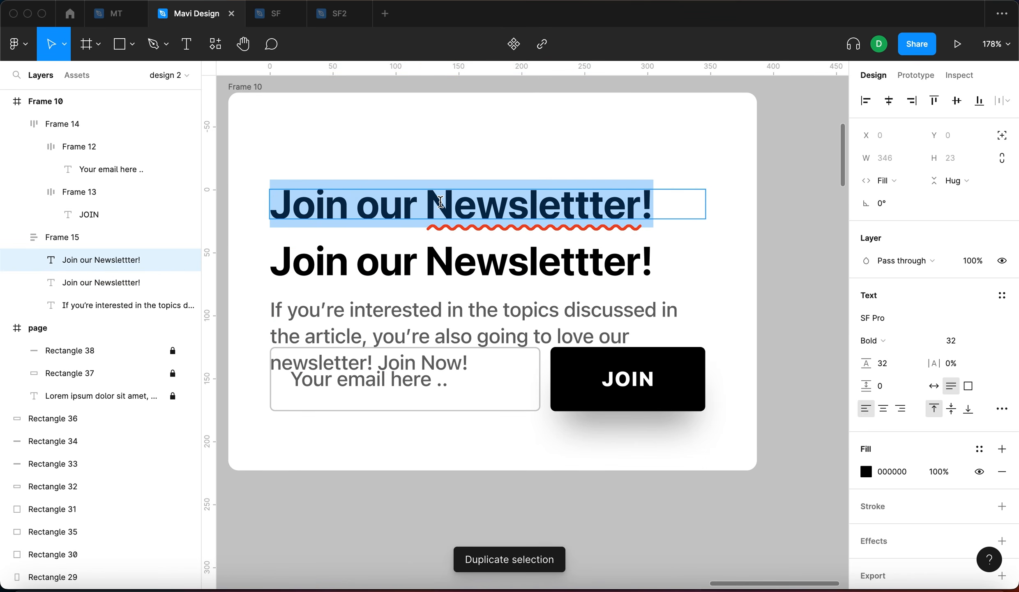
pyautogui.write('NEWSLetter name')
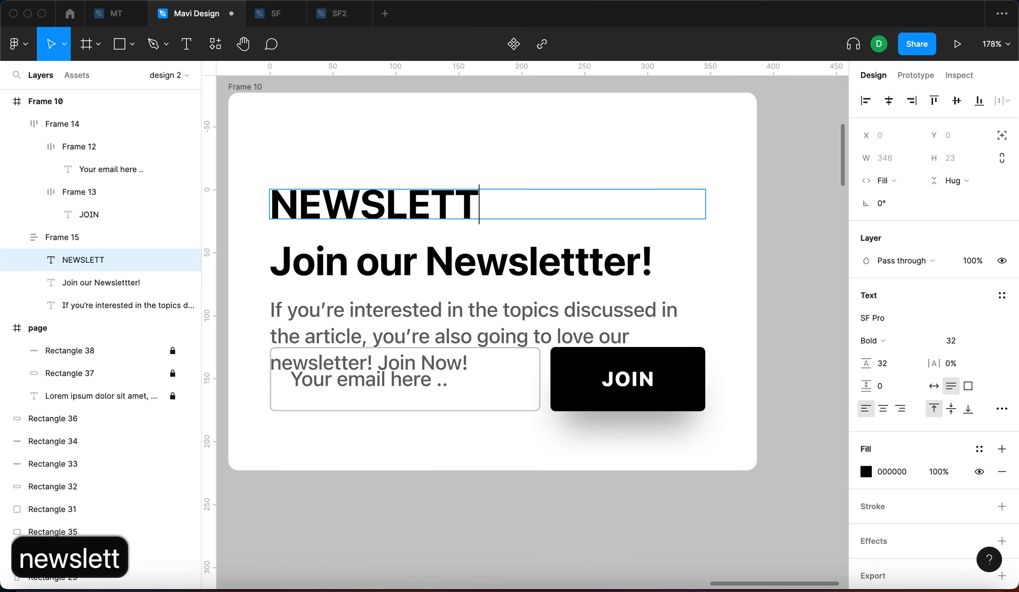
pyautogui.press('Escape')
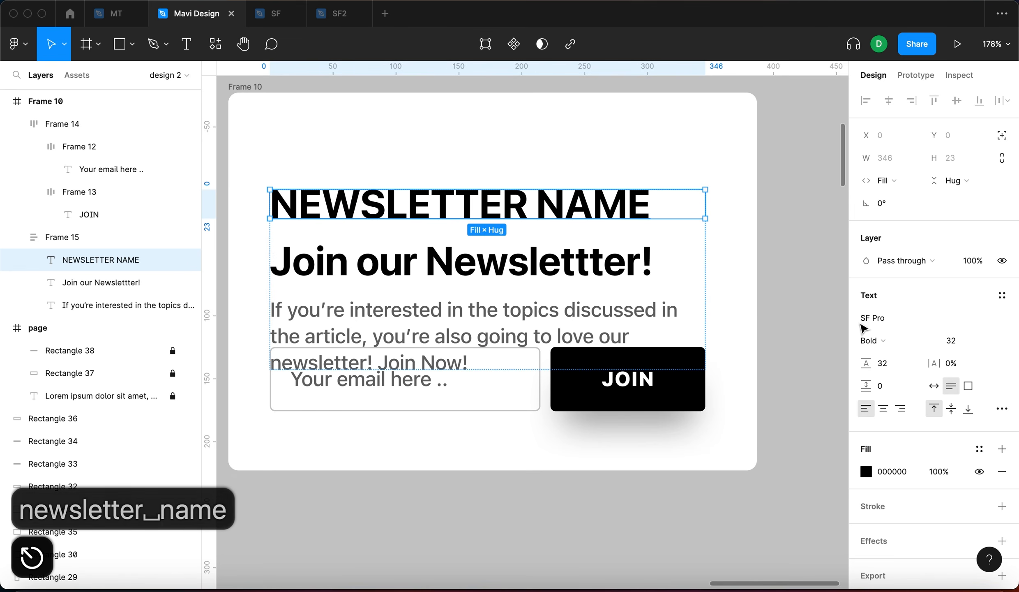
# Step: Set the NEWSLETTER NAME text to font size 12 and weight Black
pyautogui.click(957, 341)
pyautogui.hotkey('shift', 'Down')
pyautogui.hotkey('shift', 'Down')
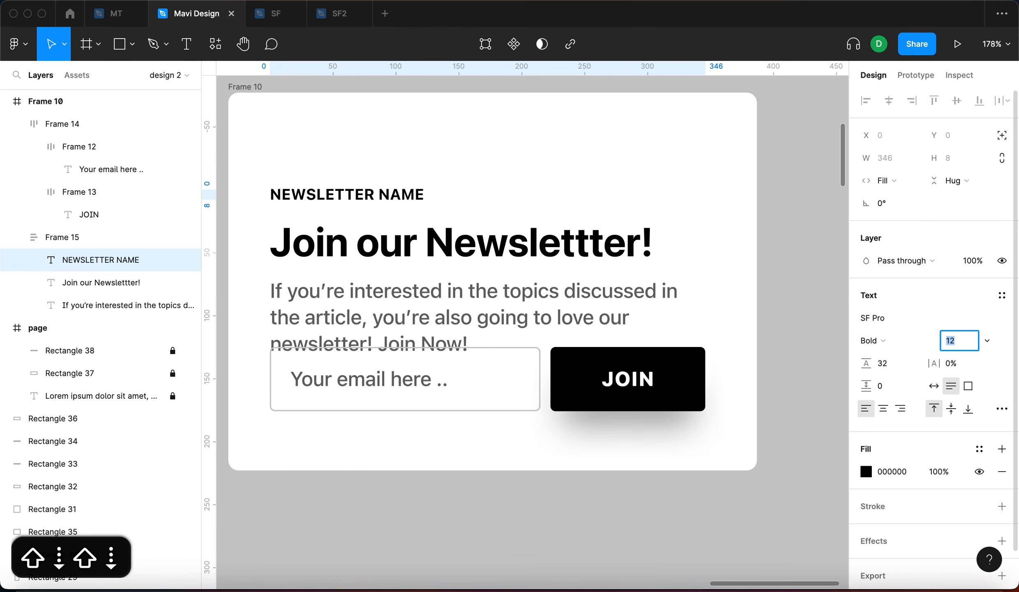
pyautogui.press('Up')
pyautogui.press('Up')
pyautogui.press('Down')
pyautogui.press('Down')
pyautogui.click(898, 345)
pyautogui.click(896, 374)
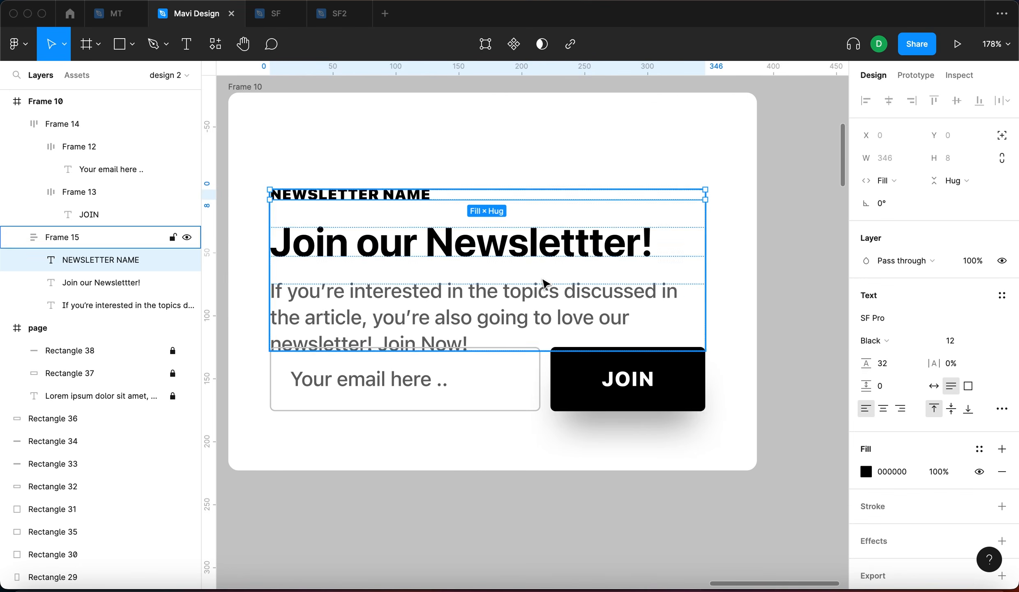
# Step: Wrap the NEWSLETTER NAME text and the heading together in their own auto layout frame
pyautogui.keyDown('shift'); pyautogui.click(544, 259); pyautogui.keyUp('shift')
pyautogui.hotkey('shift', 'a')
pyautogui.press('Return')
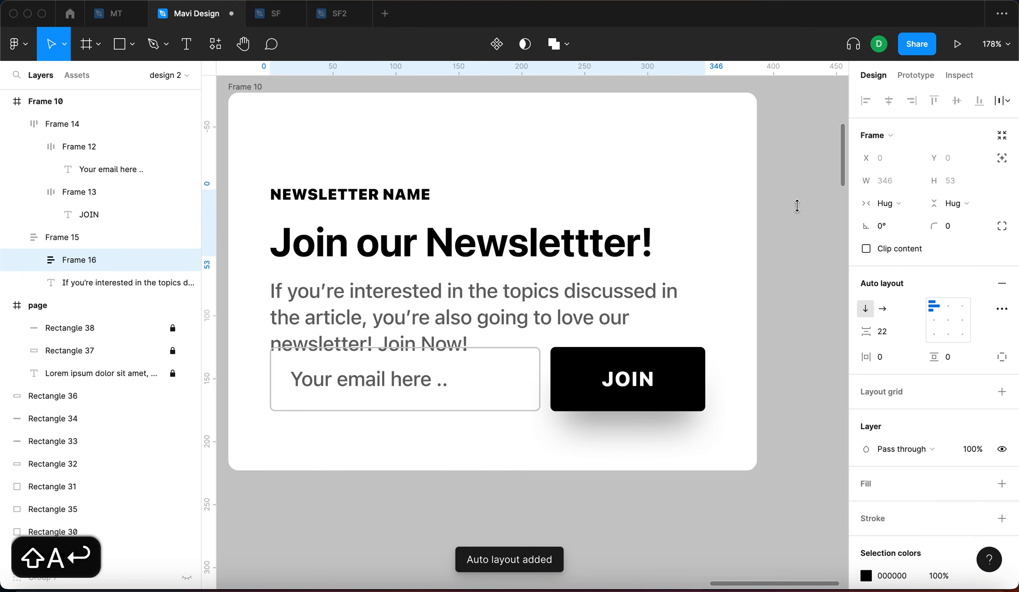
# Step: Set the NEWSLETTER NAME and heading texts to fill their frame's width and reduce the spacing between them to 12
pyautogui.click(892, 181)
pyautogui.click(880, 215)
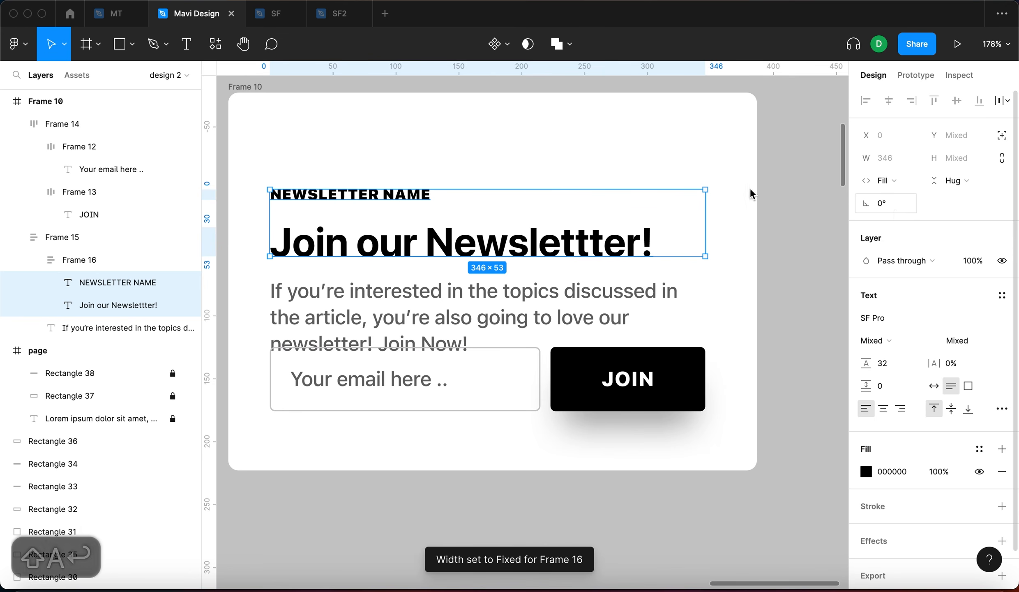
pyautogui.hotkey('shift', 'Return')
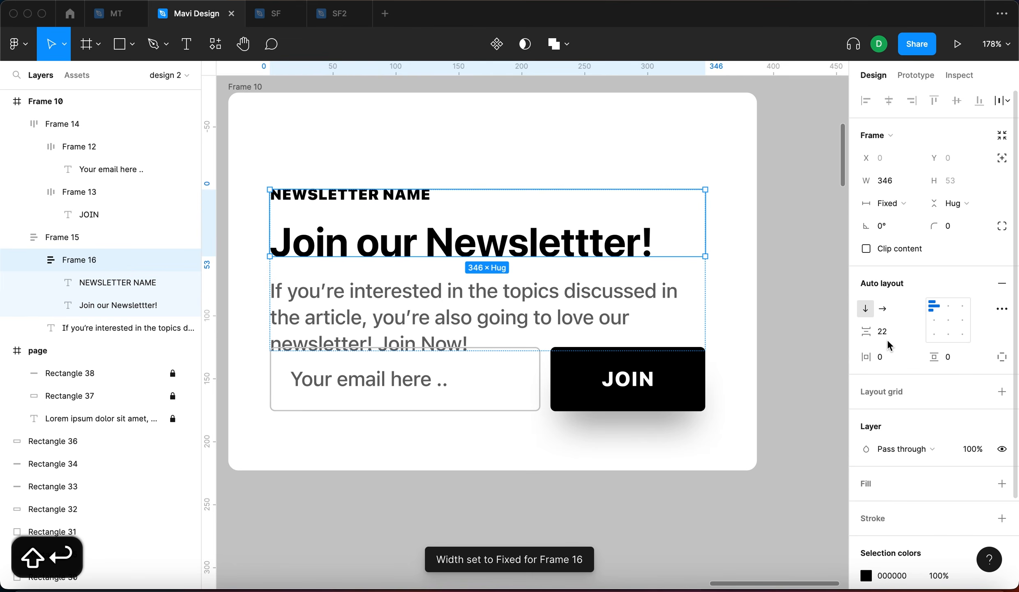
pyautogui.click(887, 336)
pyautogui.hotkey('shift', 'Down')
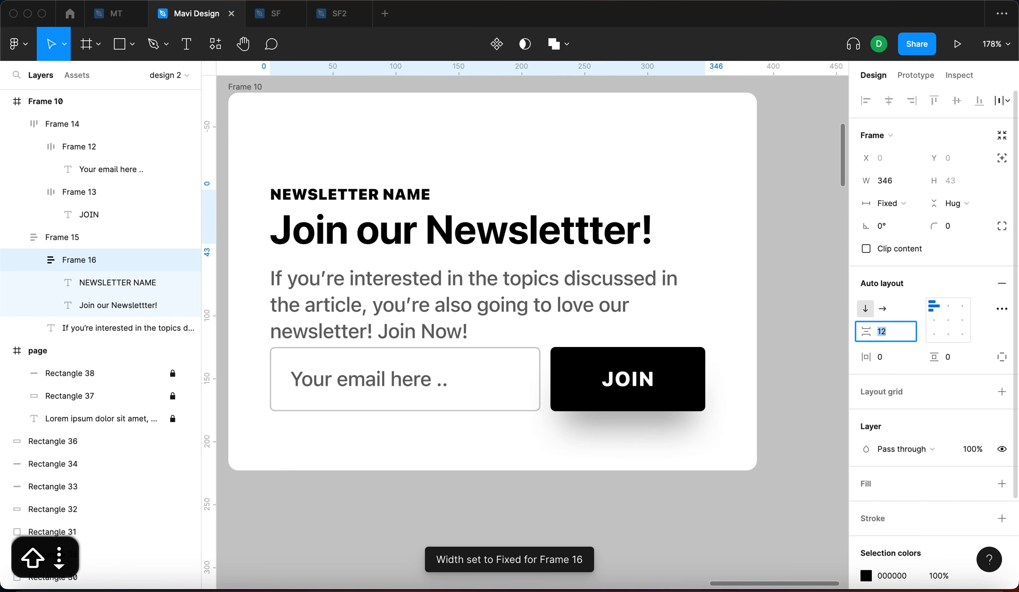
pyautogui.press('Down')
pyautogui.press('Up')
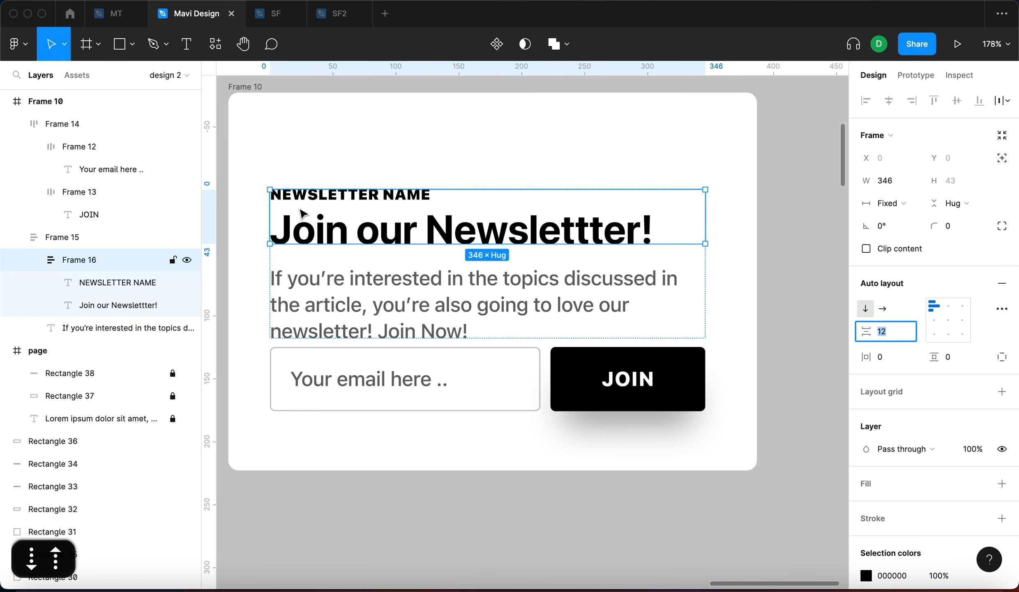
pyautogui.press('Return')
pyautogui.press('Return')
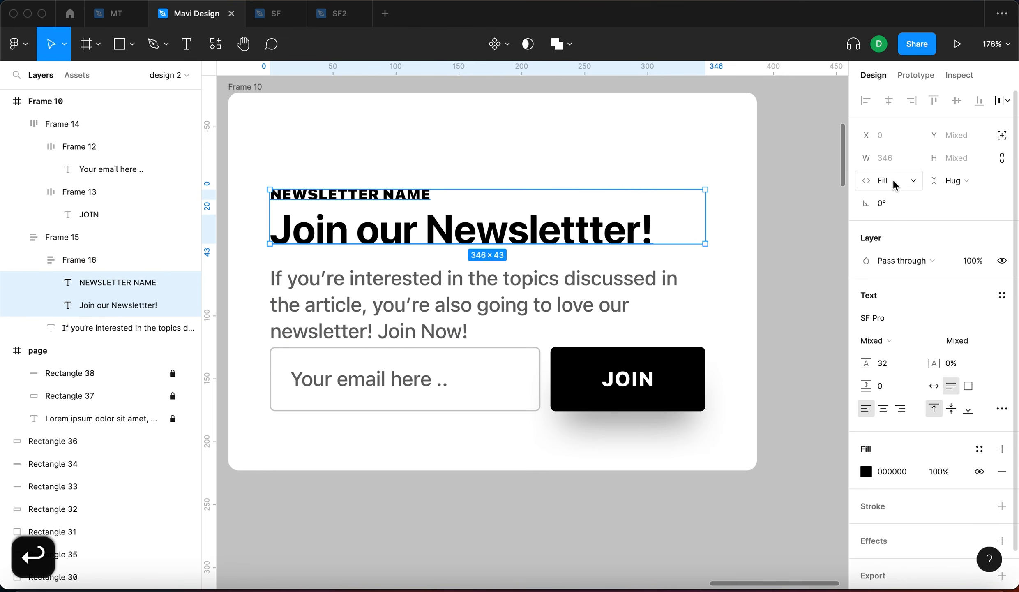
# Step: Move the whole text frame up to Y 46 and correct the heading to read Join our Newsletter!
pyautogui.hotkey('shift', 'Return')
pyautogui.hotkey('shift', 'Return')
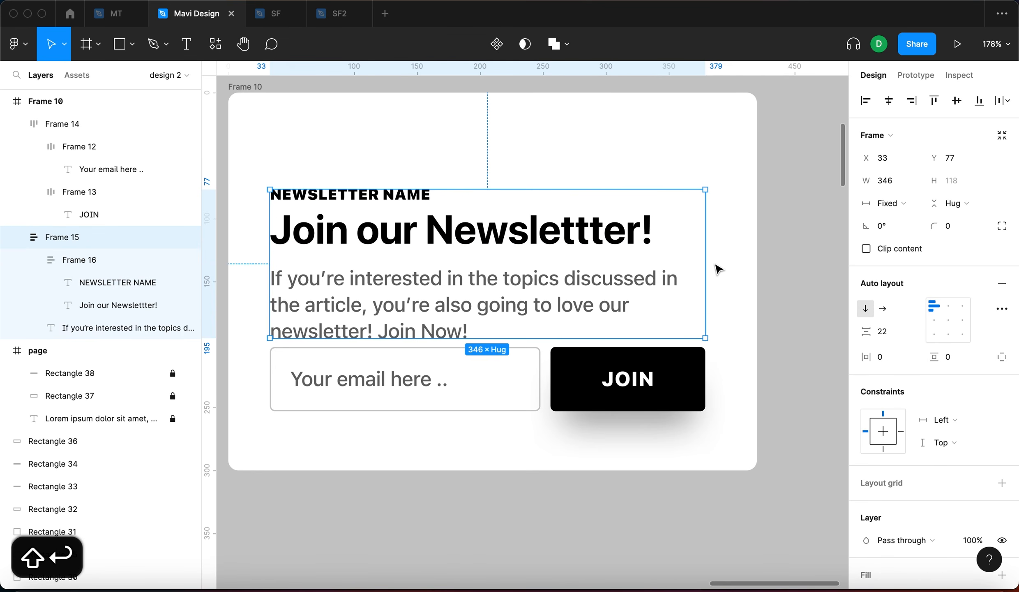
pyautogui.moveTo(657, 288); pyautogui.dragTo(659, 252)
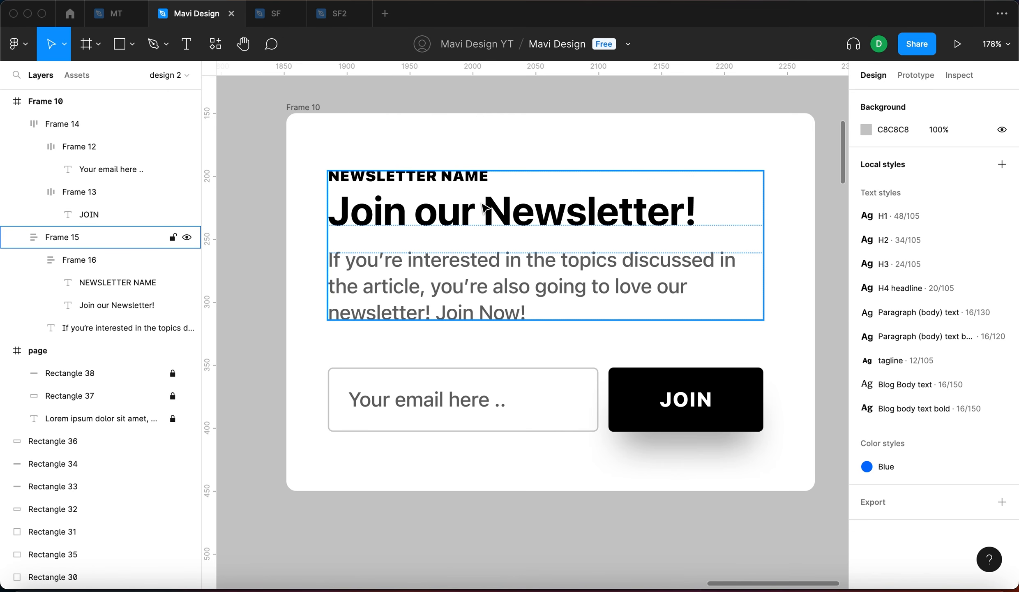
# Step: Lower the NEWSLETTER NAME text's fill opacity to 30%
pyautogui.click(445, 185)
pyautogui.click(445, 185)
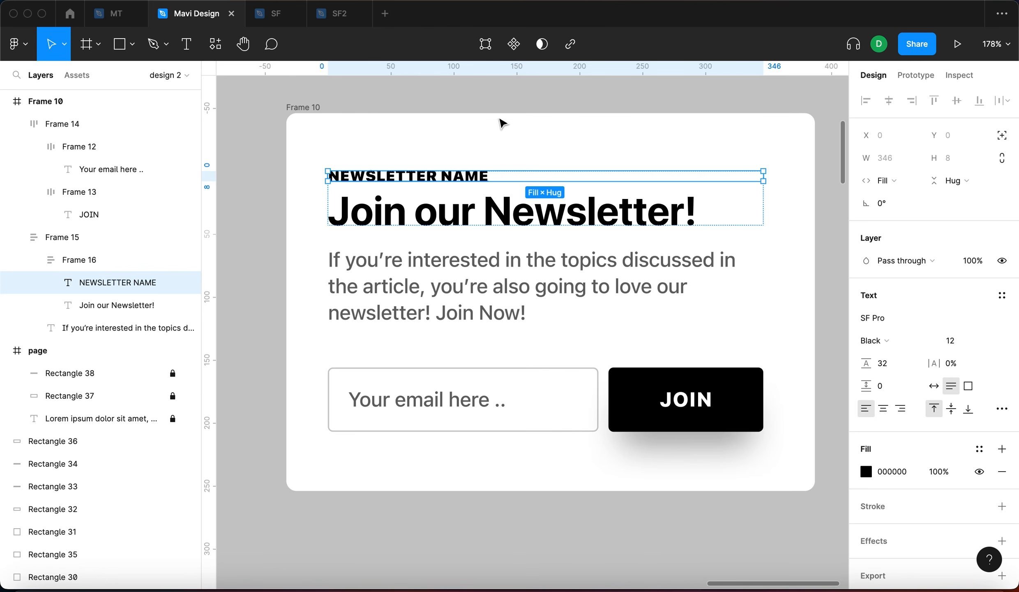
pyautogui.click(932, 473)
pyautogui.hotkey('shift', 'Down')
pyautogui.hotkey('shift', 'Down')
pyautogui.hotkey('shift', 'Down')
pyautogui.hotkey('shift', 'Down')
pyautogui.hotkey('shift', 'Down')
pyautogui.hotkey('shift', 'Down')
pyautogui.hotkey('shift', 'Down')
pyautogui.hotkey('shift', 'Down')
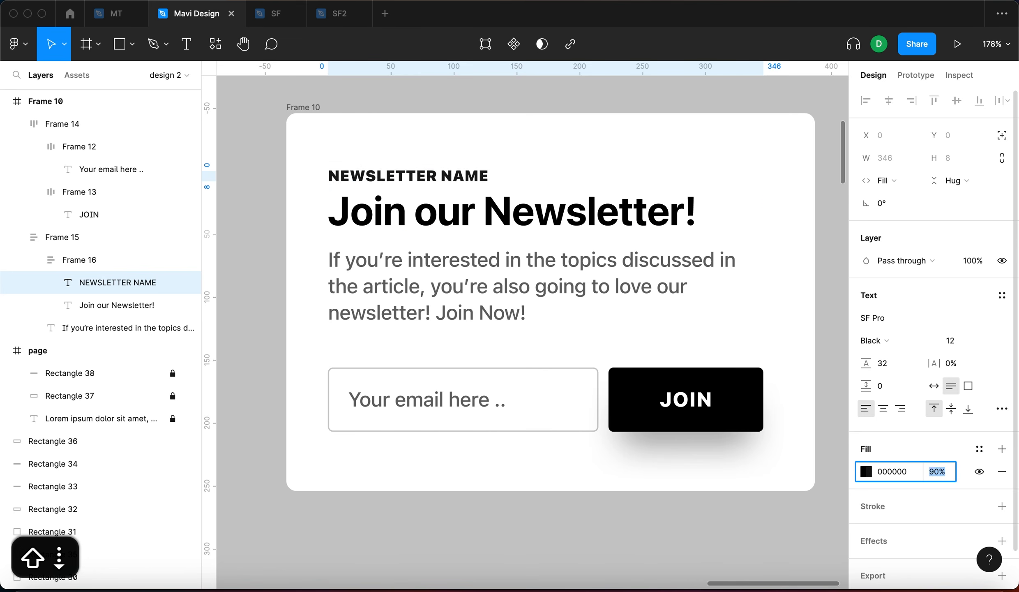
pyautogui.hotkey('shift', 'Up')
pyautogui.hotkey('shift', 'Up')
pyautogui.hotkey('shift', 'Down')
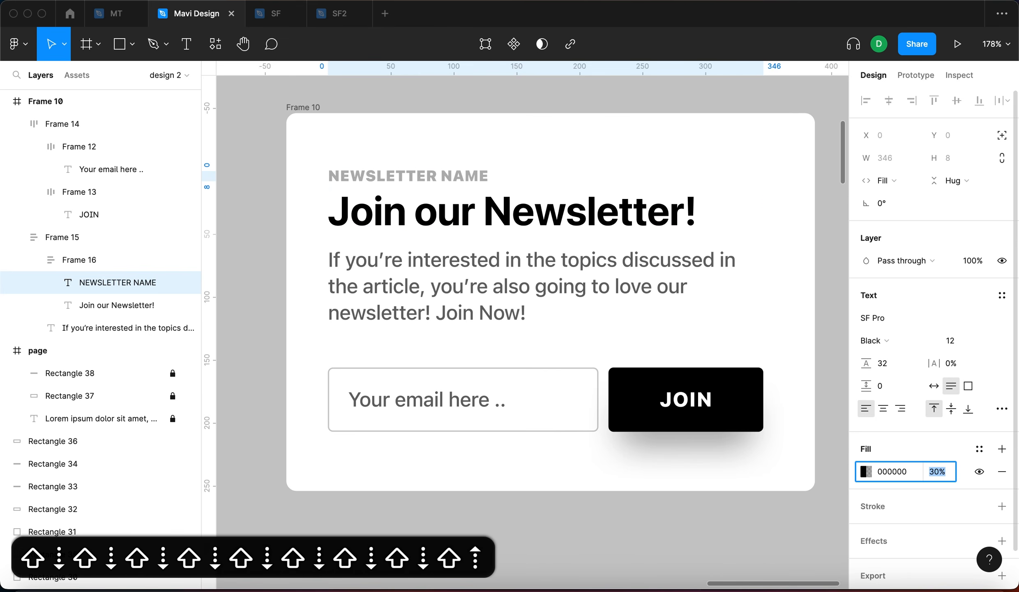
pyautogui.press('Return')
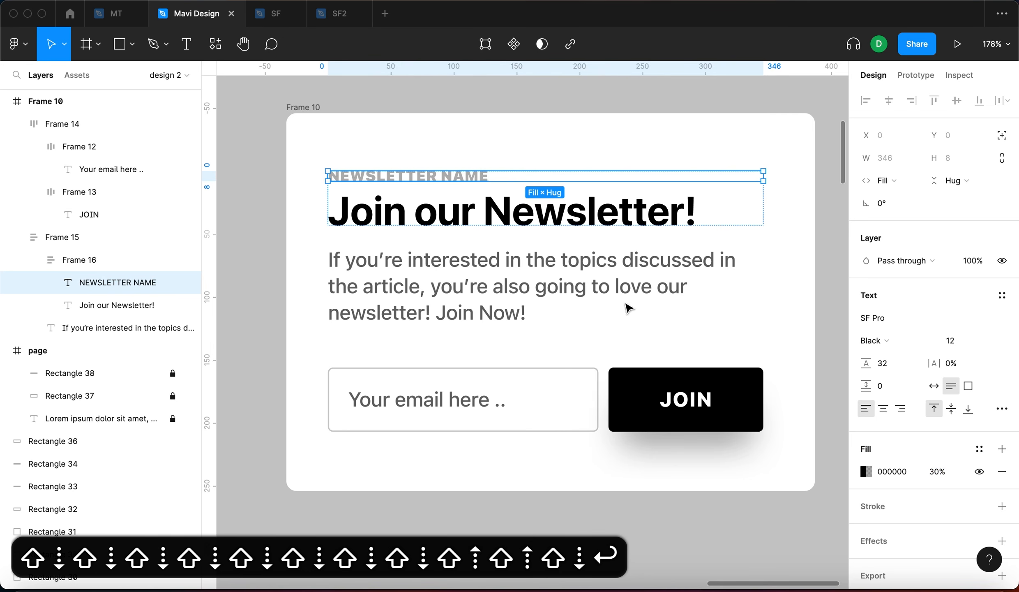
pyautogui.click(310, 282)
# Step: Sketch four stacked gray rectangles beside the popup, sized 98×66, 82×66 and twice 48×66, and delete them all
pyautogui.scroll(-5, 550, 236)
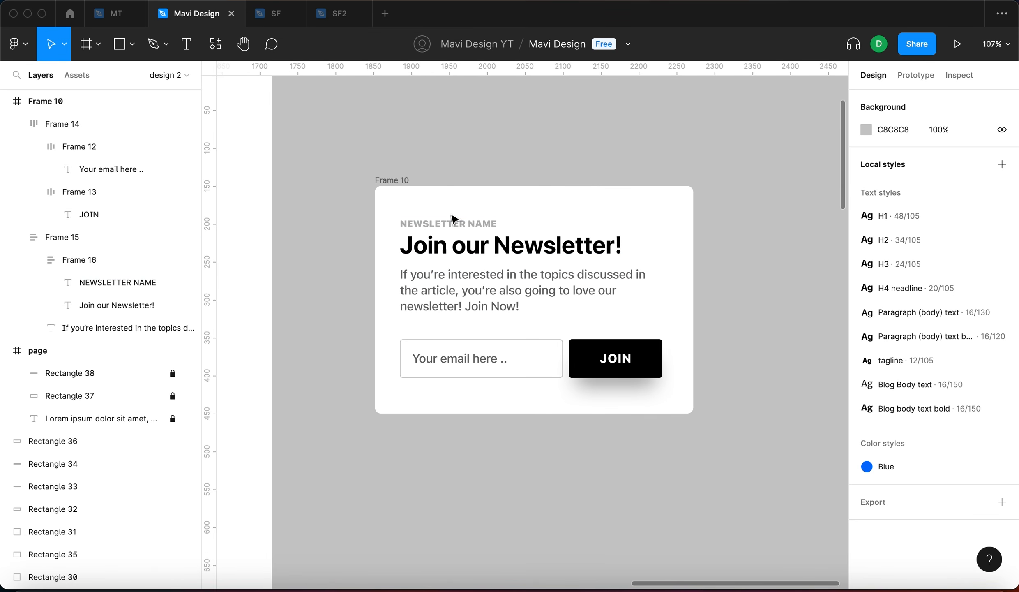
pyautogui.press('r')
pyautogui.click(757, 181)
pyautogui.moveTo(734, 208)
pyautogui.mouseDown()
pyautogui.moveTo(809, 259)
pyautogui.moveTo(793, 300)
pyautogui.moveTo(802, 293)
pyautogui.mouseUp()
pyautogui.click(741, 229)
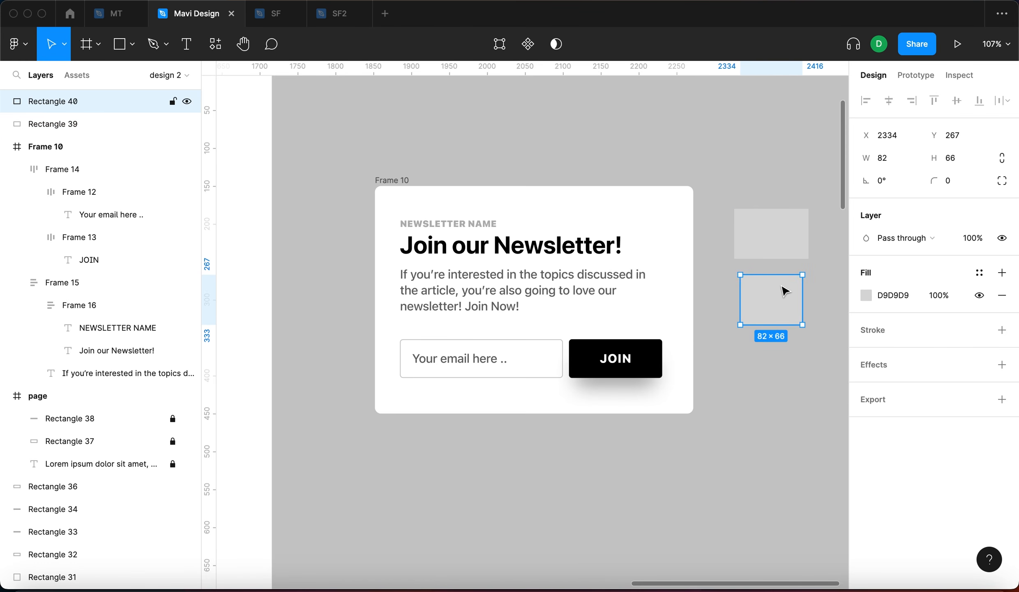
pyautogui.moveTo(787, 289); pyautogui.dragTo(790, 358)
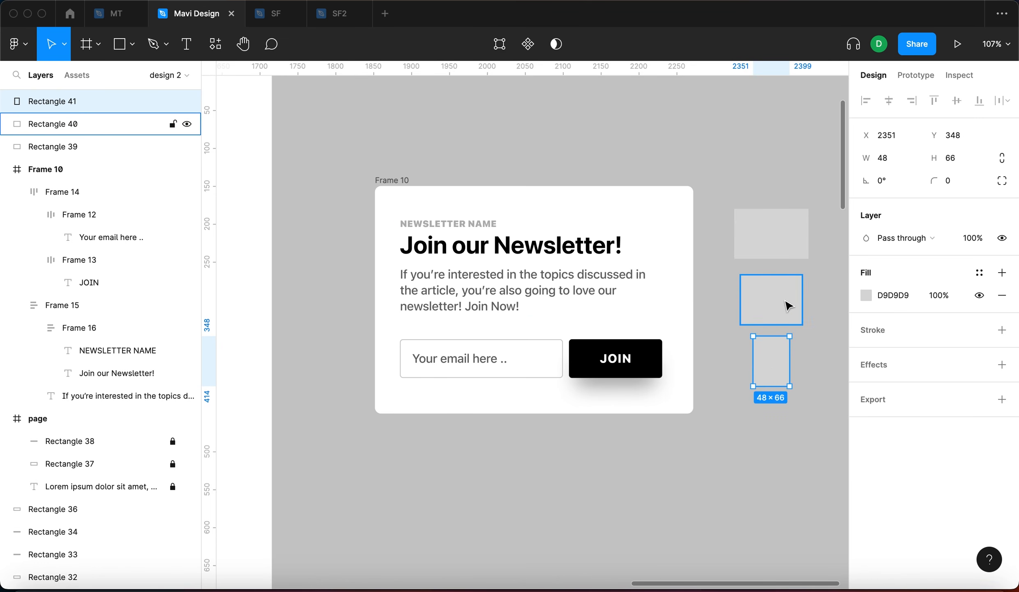
pyautogui.moveTo(781, 350); pyautogui.dragTo(783, 411)
pyautogui.click(736, 250)
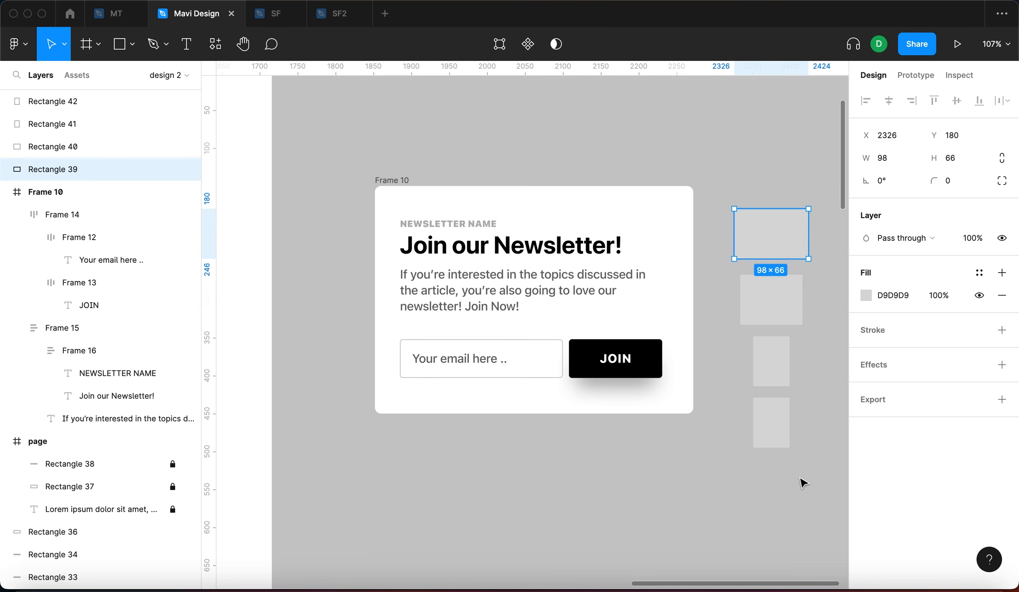
pyautogui.moveTo(807, 471); pyautogui.dragTo(736, 209)
pyautogui.press('BackSpace')
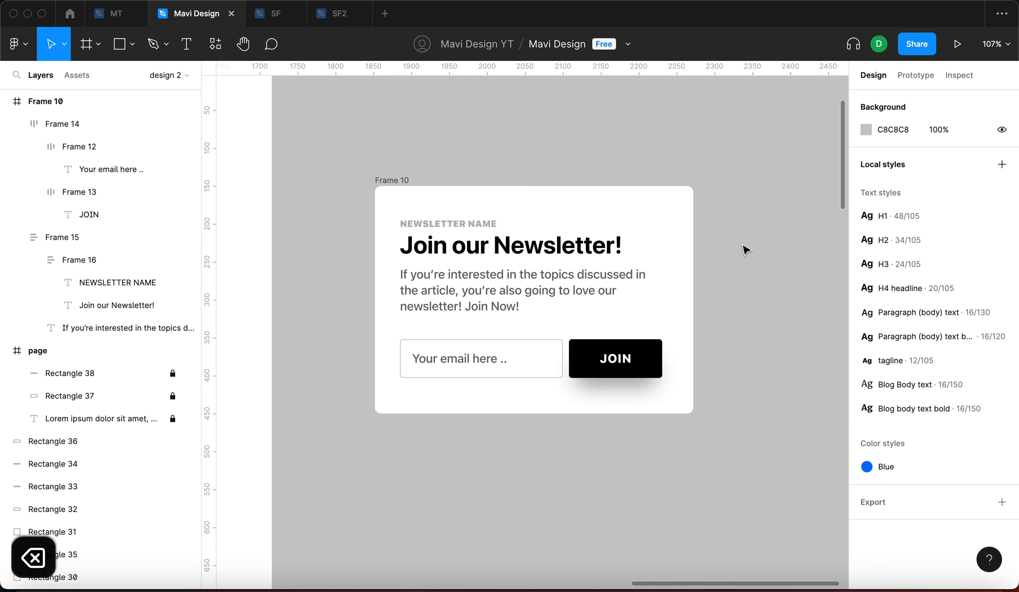
# Step: Move the row with the email field and JOIN button up to Y 184, closer to the text
pyautogui.scroll(5, 534, 370)
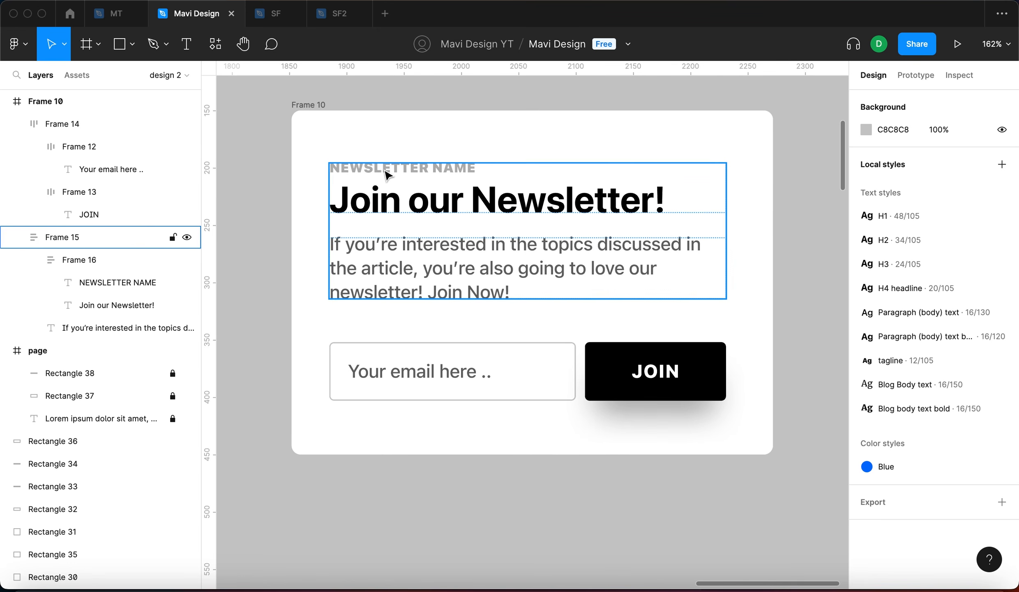
pyautogui.click(372, 191)
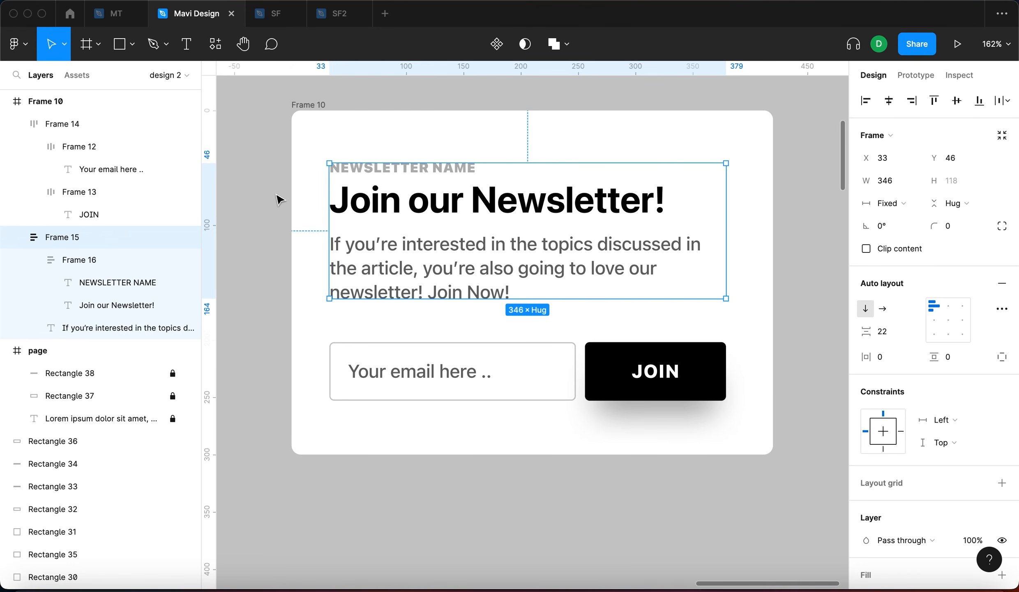
pyautogui.click(270, 218)
pyautogui.moveTo(546, 364); pyautogui.dragTo(549, 345)
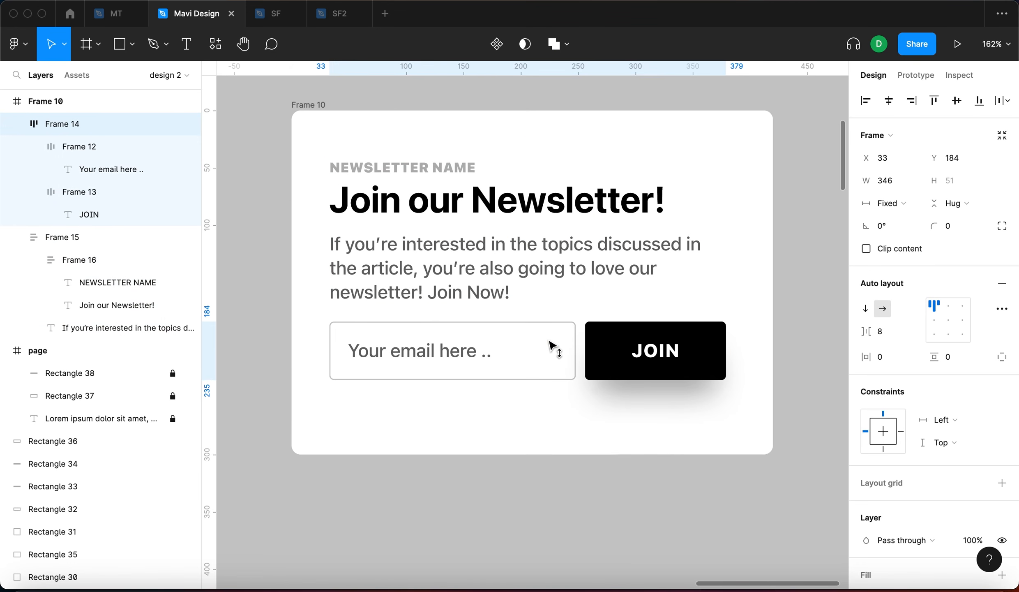
# Step: Duplicate the popup's paragraph below the email row at Y 251 and change the copy's text to Privacy policy
pyautogui.click(530, 261)
pyautogui.moveTo(570, 266); pyautogui.dragTo(592, 417)
pyautogui.press('Return')
pyautogui.write('P')
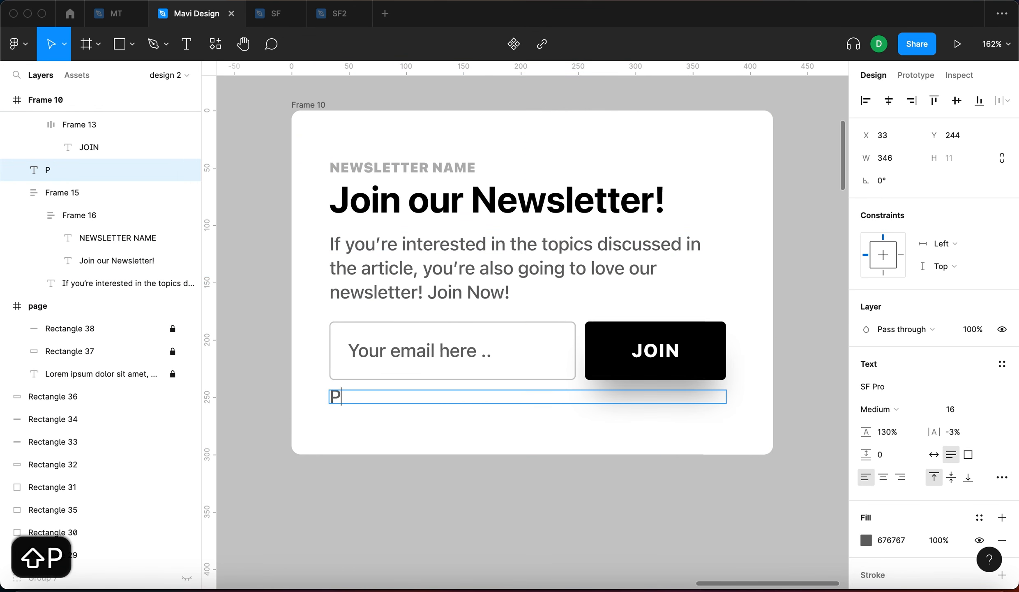
pyautogui.write('rivacy m')
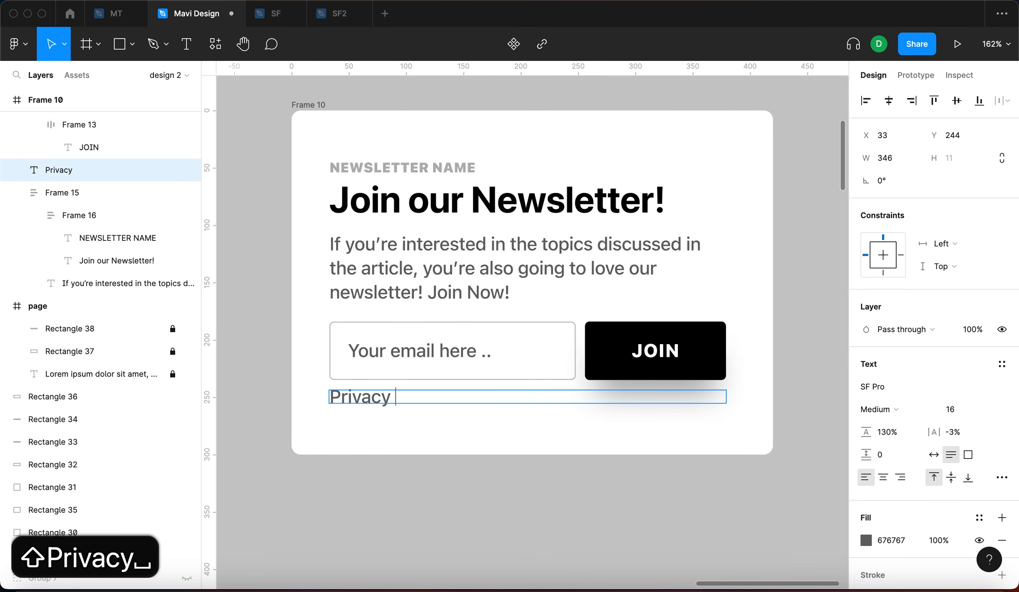
pyautogui.press('BackSpace')
pyautogui.write('policy')
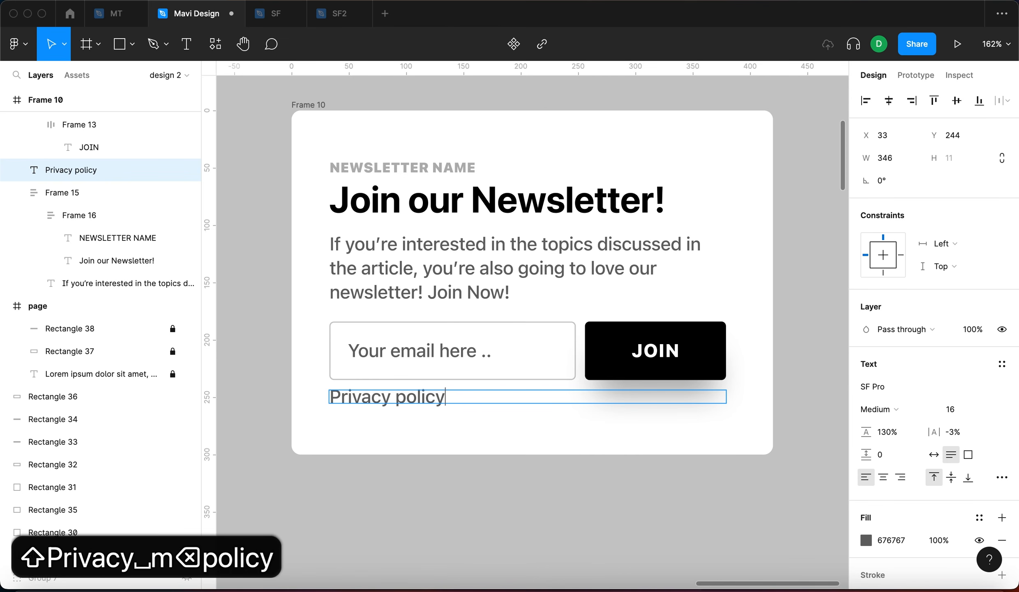
pyautogui.press('Escape')
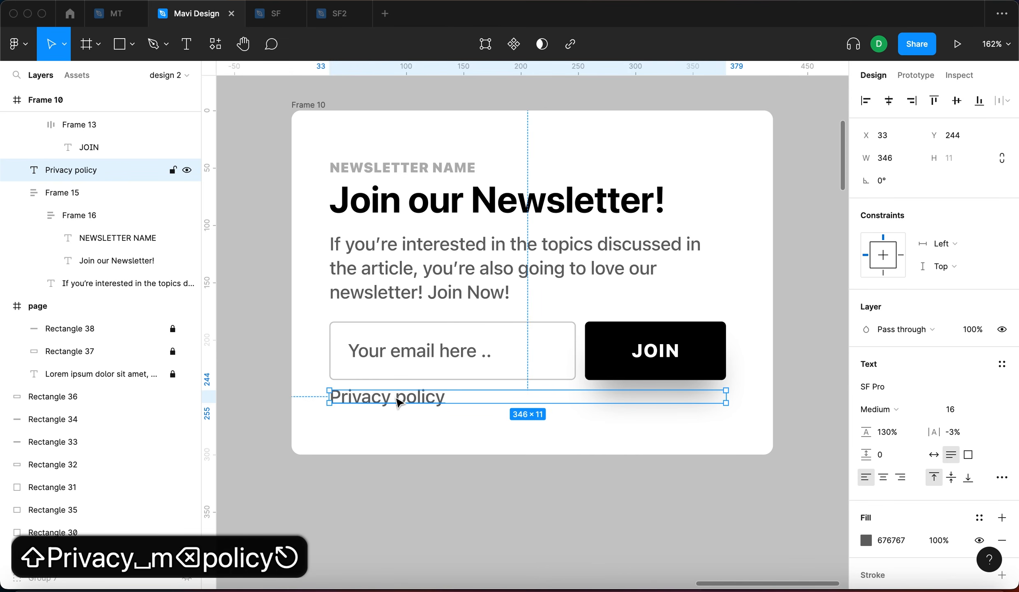
pyautogui.moveTo(397, 402); pyautogui.dragTo(405, 411)
# Step: Format the Privacy policy text as underlined, with auto width and font size 12
pyautogui.press('super+u')
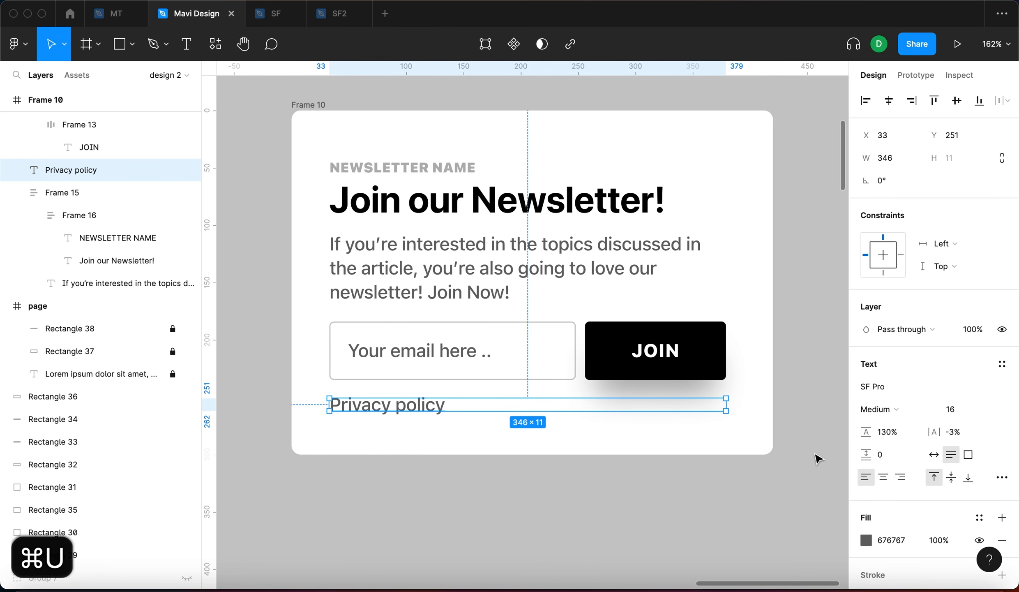
pyautogui.click(934, 454)
pyautogui.click(950, 409)
pyautogui.press('Down')
pyautogui.press('Down')
pyautogui.press('Down')
pyautogui.press('Down')
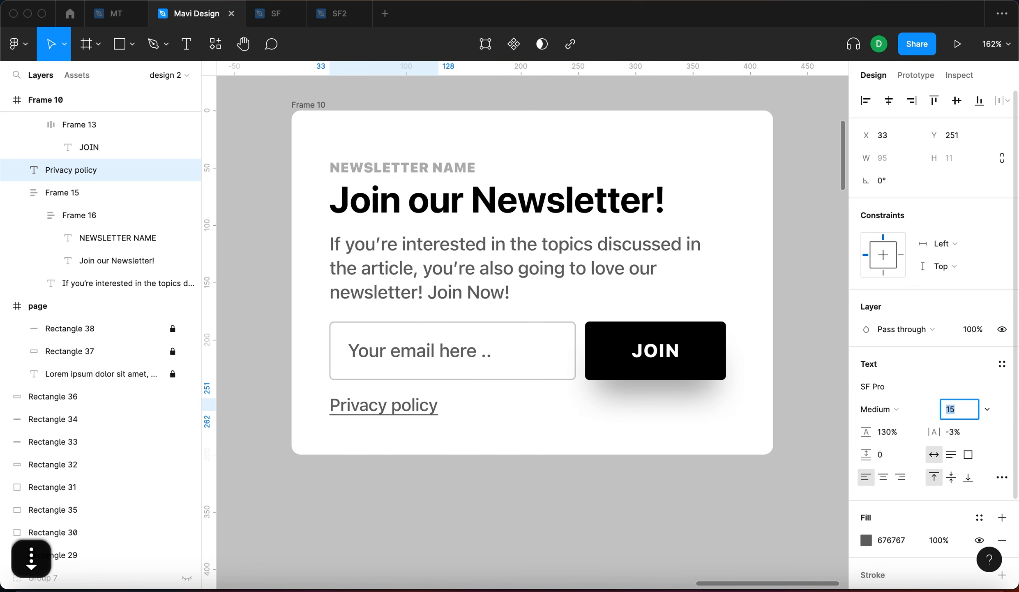
pyautogui.press('Down')
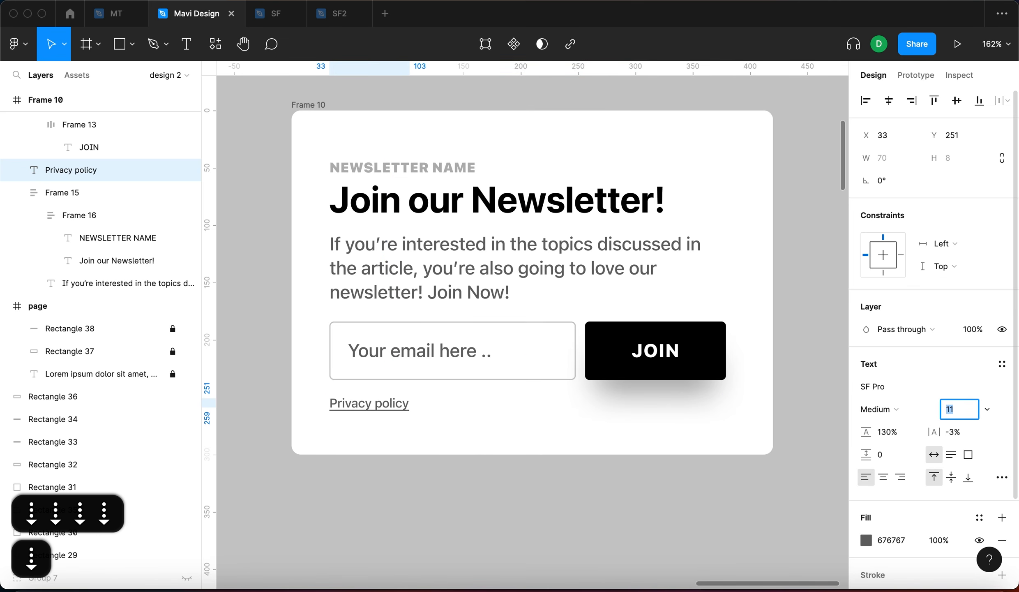
pyautogui.press('Up')
pyautogui.press('Up')
pyautogui.press('Return')
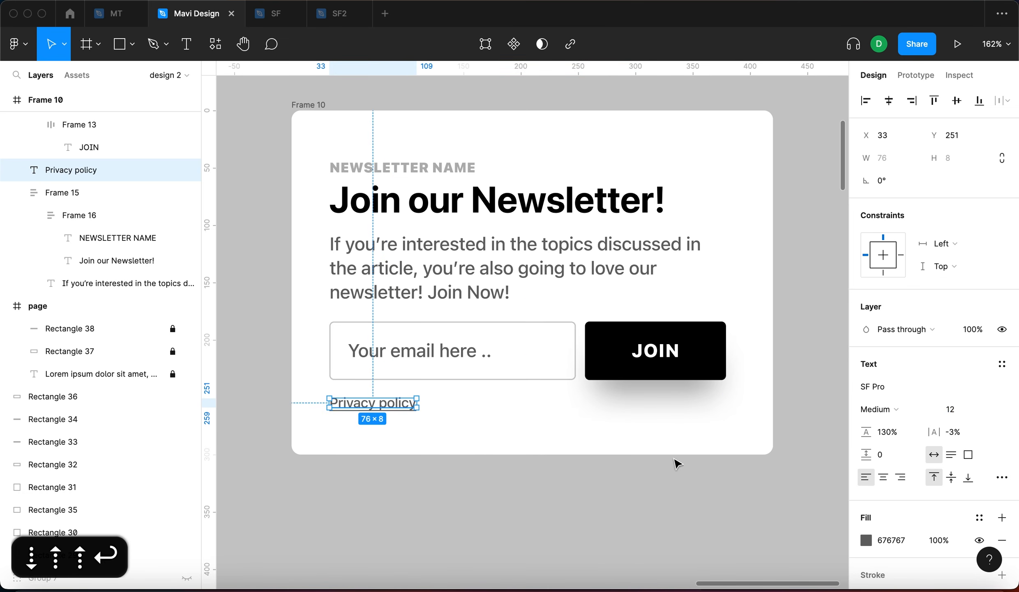
pyautogui.click(622, 484)
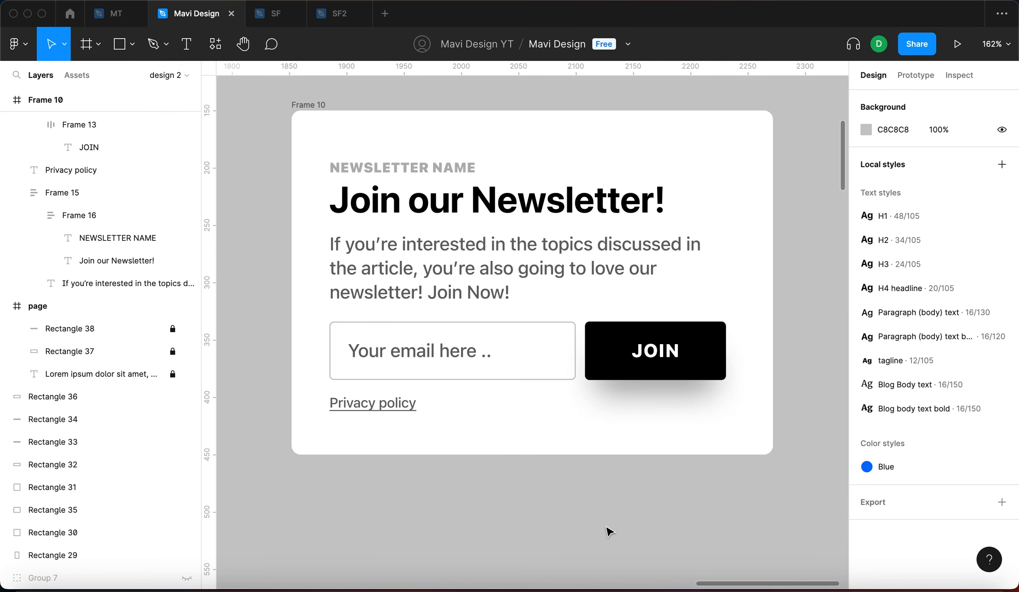
pyautogui.scroll(3, 507, 445)
pyautogui.scroll(2, 514, 435)
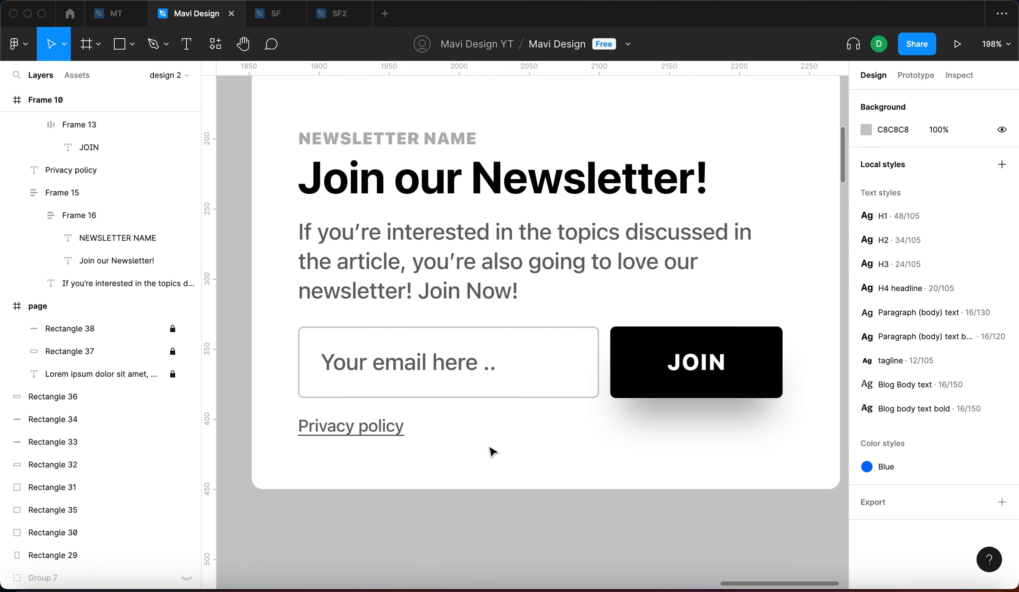
pyautogui.scroll(-4, 397, 443)
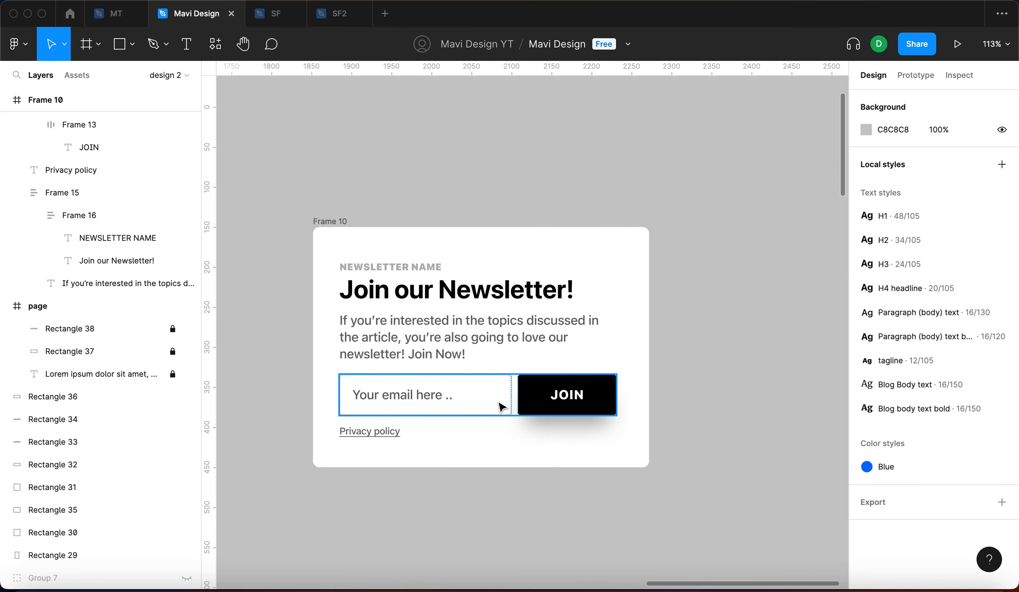
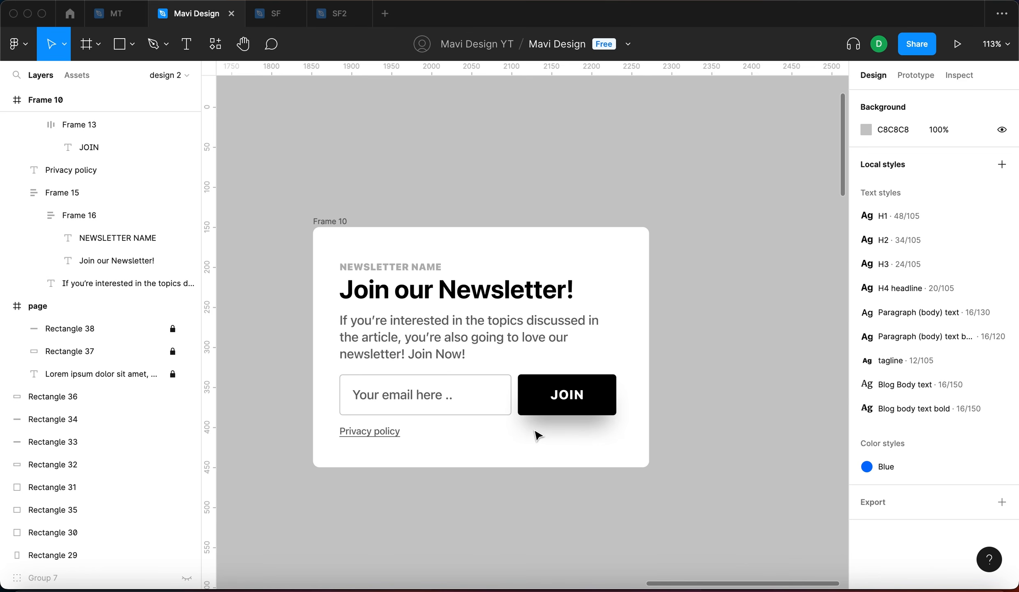
pyautogui.hscroll(-2, 471, 452)
pyautogui.scroll(-1, 470, 452)
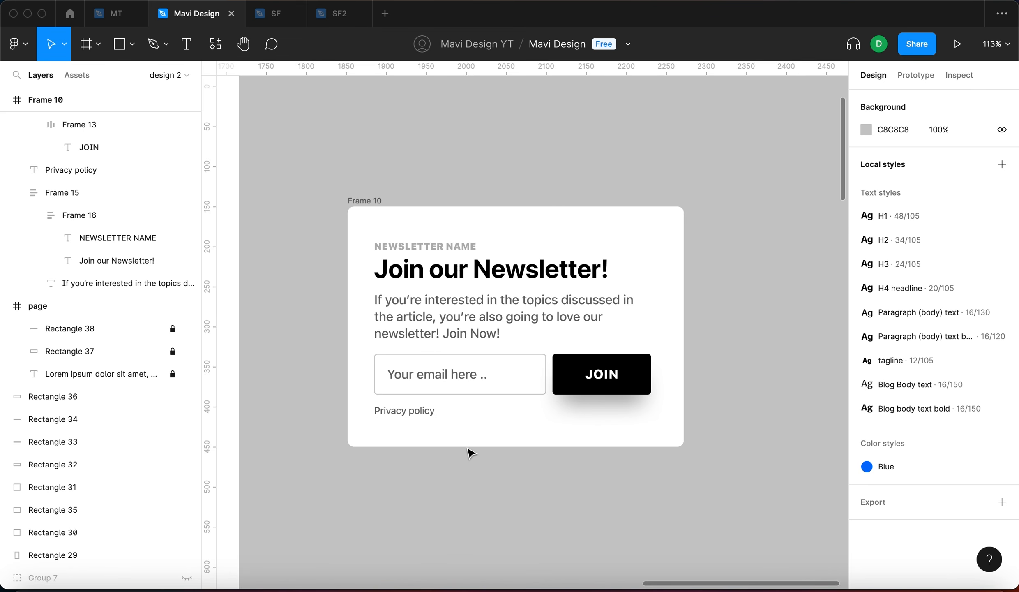
# Step: Change the underlined Privacy policy text below the email row to Your data is safe
pyautogui.scroll(5, 369, 437)
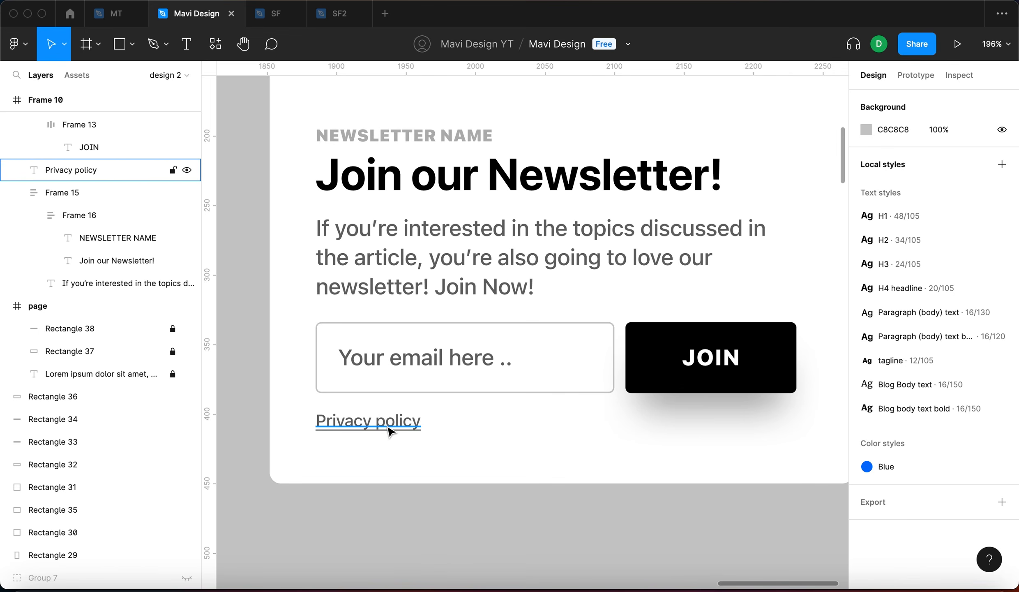
pyautogui.doubleClick(391, 426)
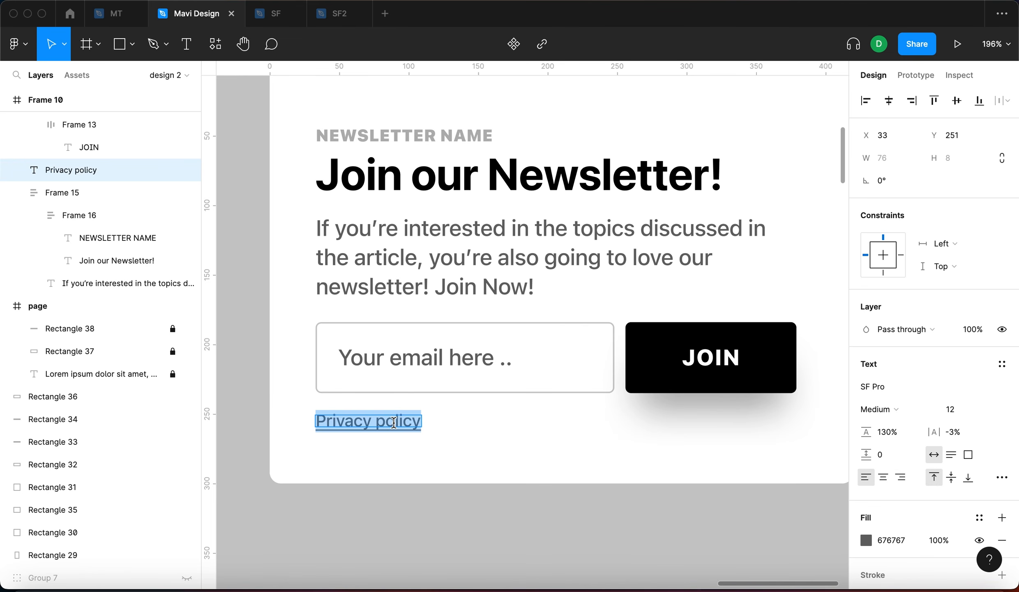
pyautogui.write('Y')
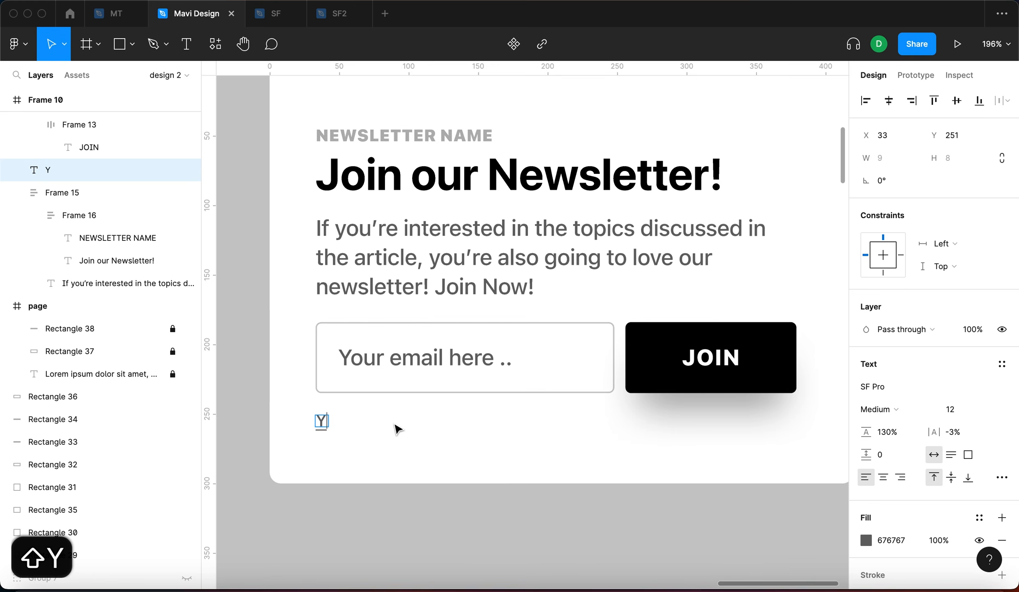
pyautogui.write('our data is safe')
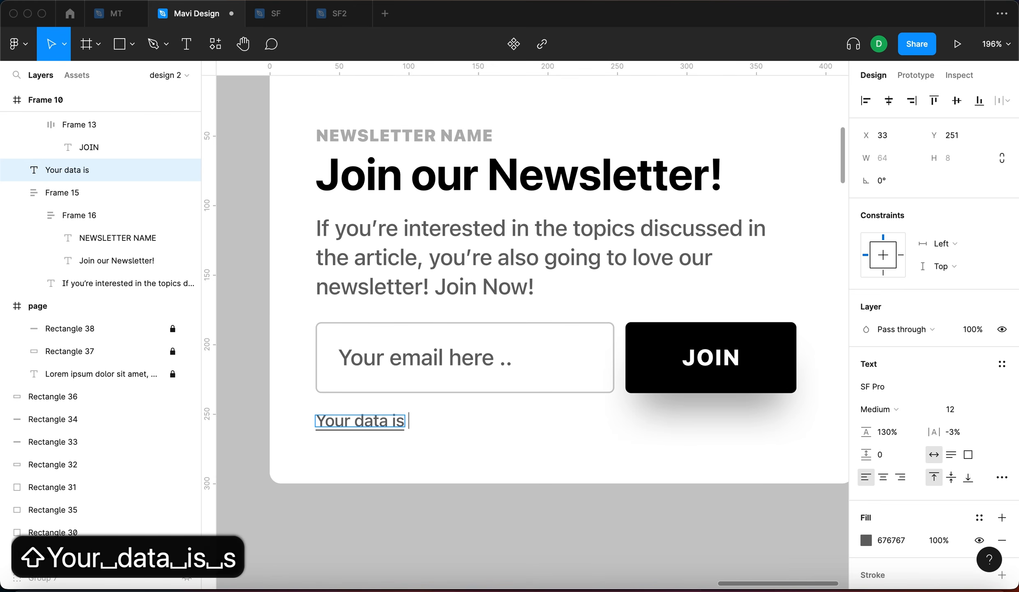
pyautogui.press('Escape')
pyautogui.click(410, 525)
# Step: Combine the popup's text block, email row and data safety line into one vertical auto layout frame
pyautogui.scroll(-5, 411, 525)
pyautogui.scroll(3, 459, 461)
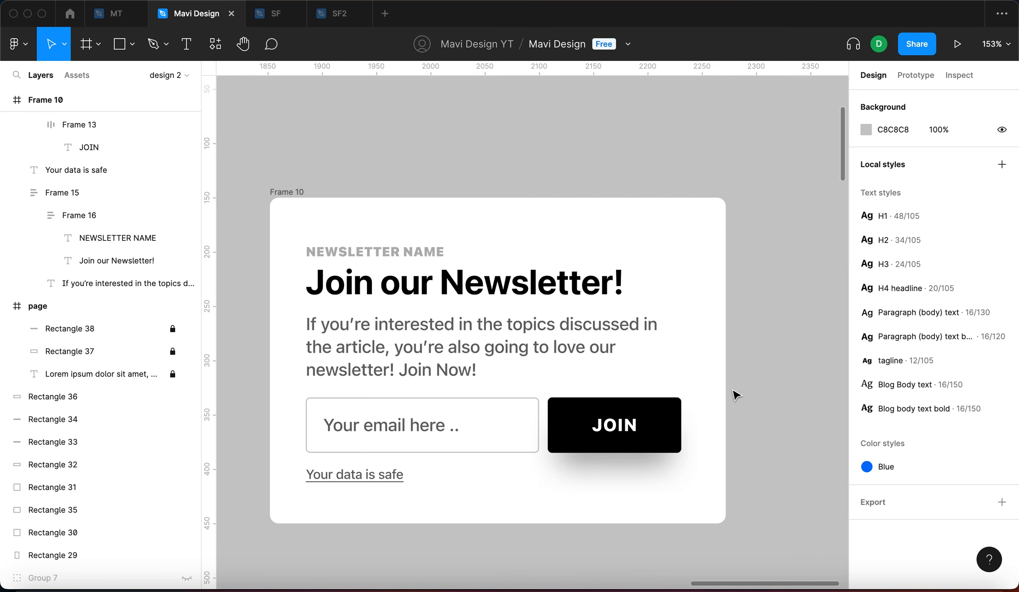
pyautogui.click(514, 333)
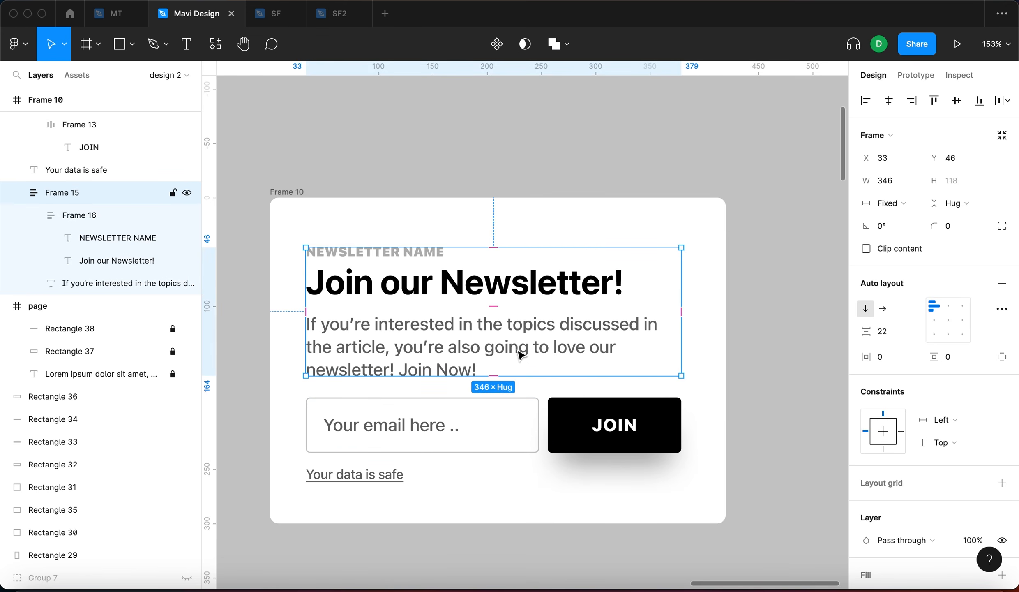
pyautogui.keyDown('shift'); pyautogui.click(609, 427); pyautogui.keyUp('shift')
pyautogui.keyDown('shift'); pyautogui.click(400, 477); pyautogui.keyUp('shift')
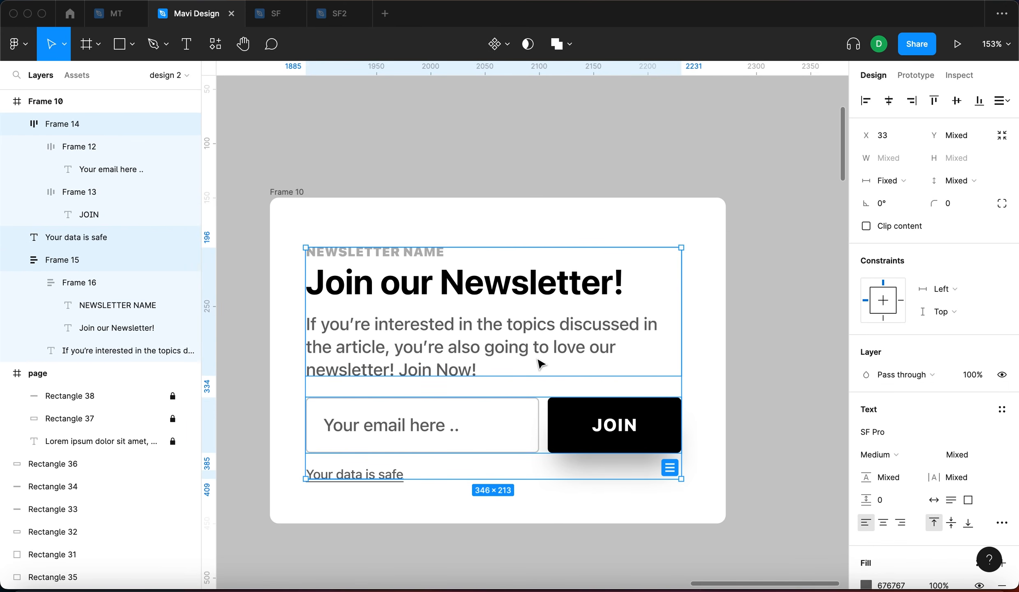
pyautogui.hotkey('shift', 'a')
# Step: Set the vertical spacing between items in the popup's new auto layout frame to 24
pyautogui.click(904, 332)
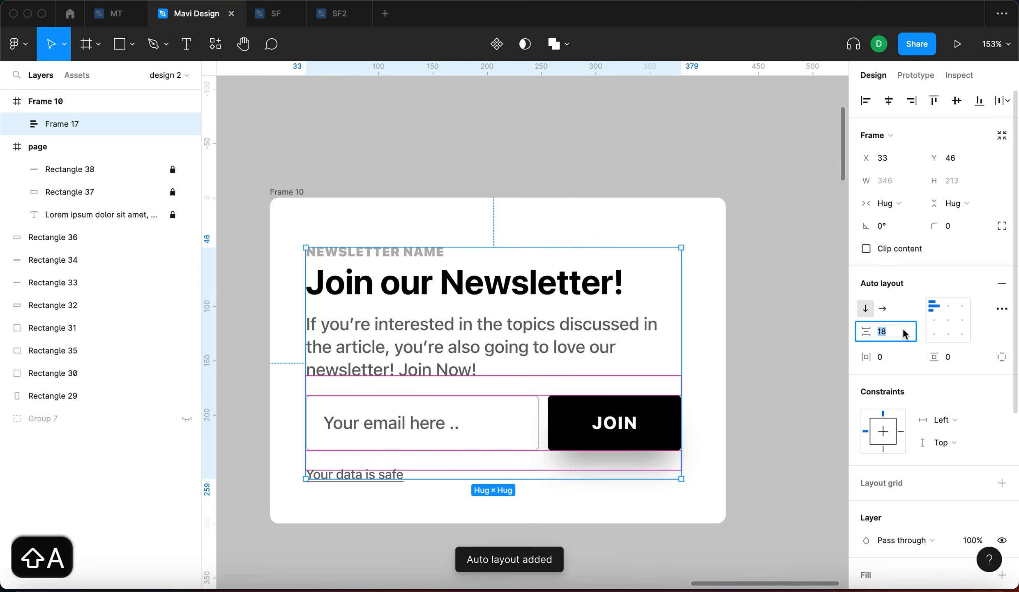
pyautogui.press('Up')
pyautogui.press('Up')
pyautogui.press('Up')
pyautogui.press('Up')
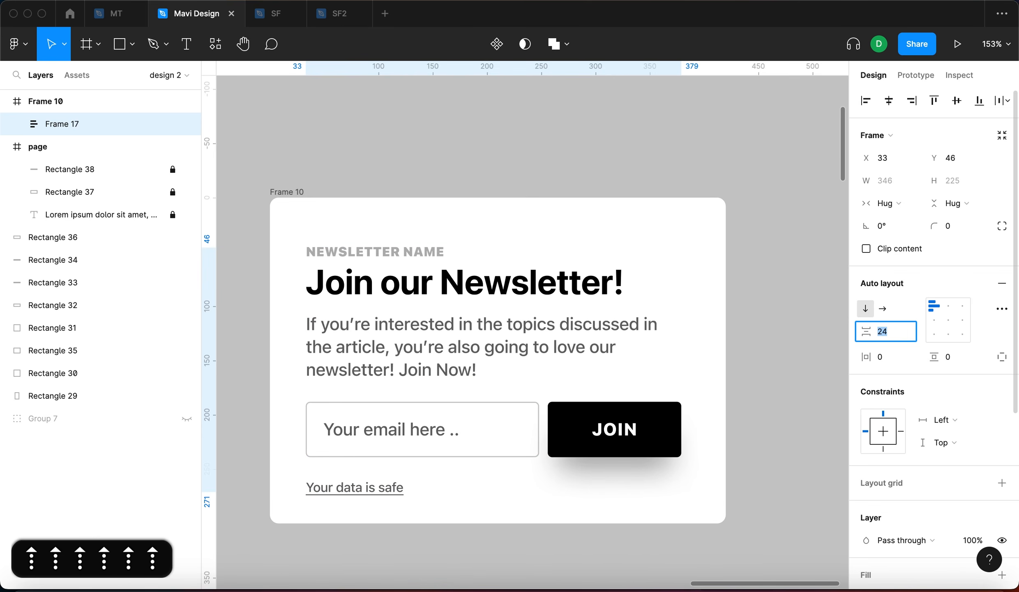
pyautogui.press('Return')
# Step: Measure the distances from the popup's content frame to the edges of the surrounding white card
pyautogui.click(804, 313)
pyautogui.click(629, 273)
pyautogui.press('alt')
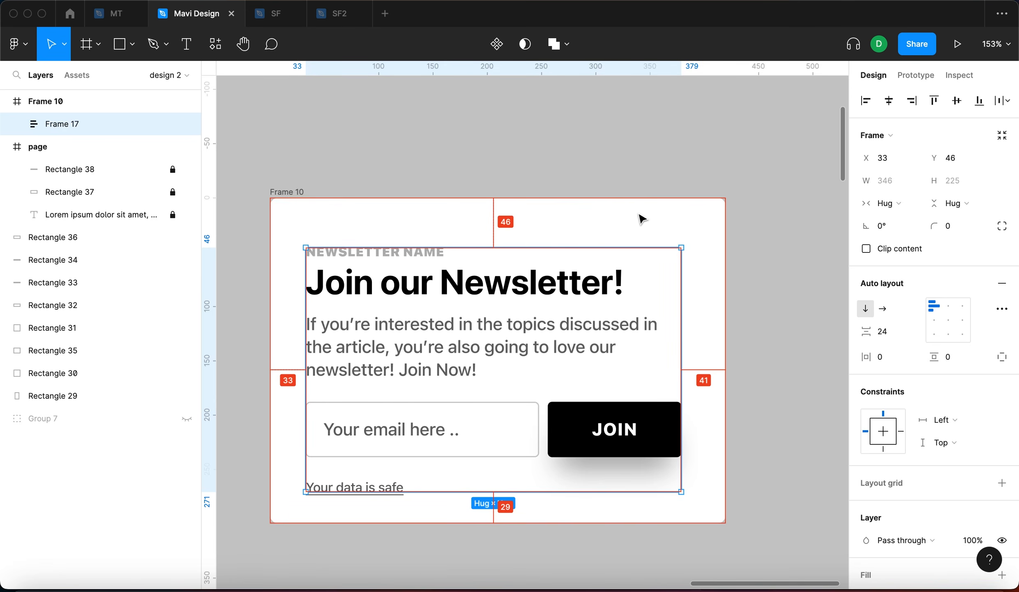
# Step: Move the content frame out of the popup card onto the empty canvas beside it and give it a white FFFFFF fill
pyautogui.scroll(-5, 593, 291)
pyautogui.hscroll(3, 571, 326)
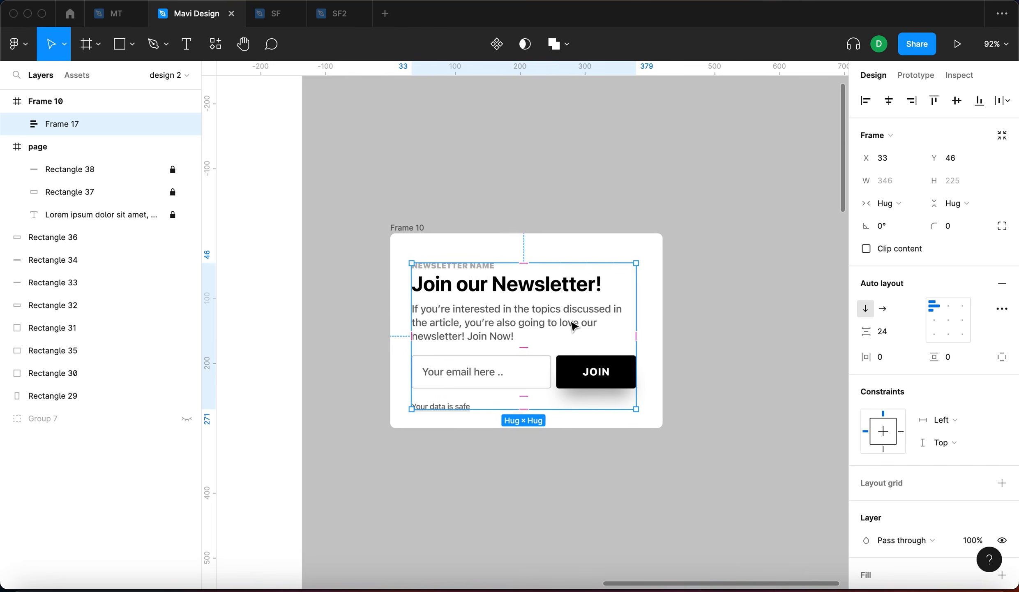
pyautogui.moveTo(443, 276); pyautogui.dragTo(680, 290)
pyautogui.hscroll(5, 614, 173)
pyautogui.scroll(-1, 999, 456)
pyautogui.click(1002, 459)
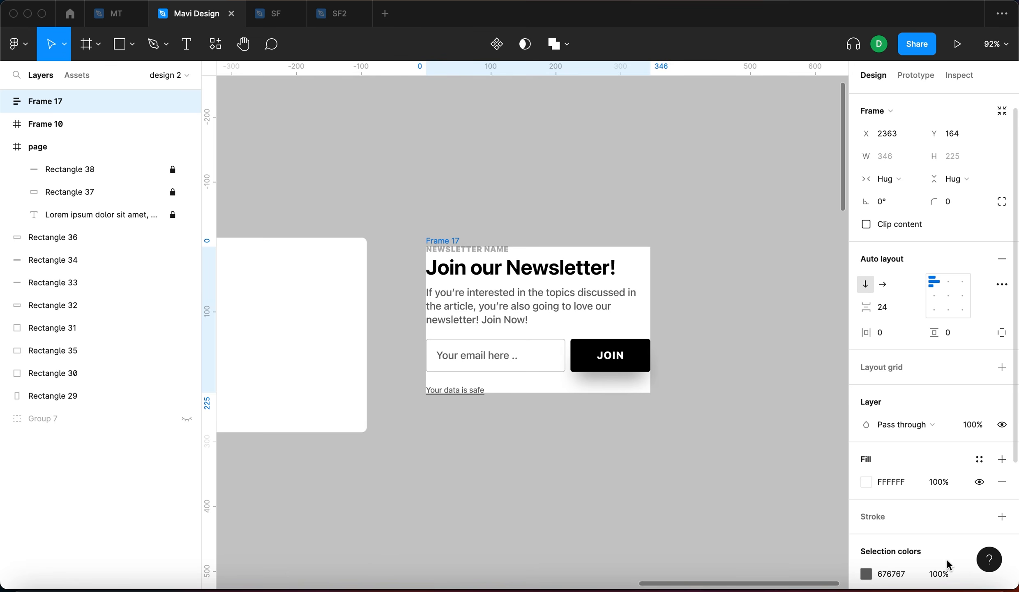
# Step: Set Frame 17's auto layout padding to 50 horizontally and 40 vertically
pyautogui.click(888, 341)
pyautogui.hotkey('shift', 'Up')
pyautogui.hotkey('shift', 'Up')
pyautogui.hotkey('shift', 'Up')
pyautogui.hotkey('shift', 'Up')
pyautogui.hotkey('shift', 'Up')
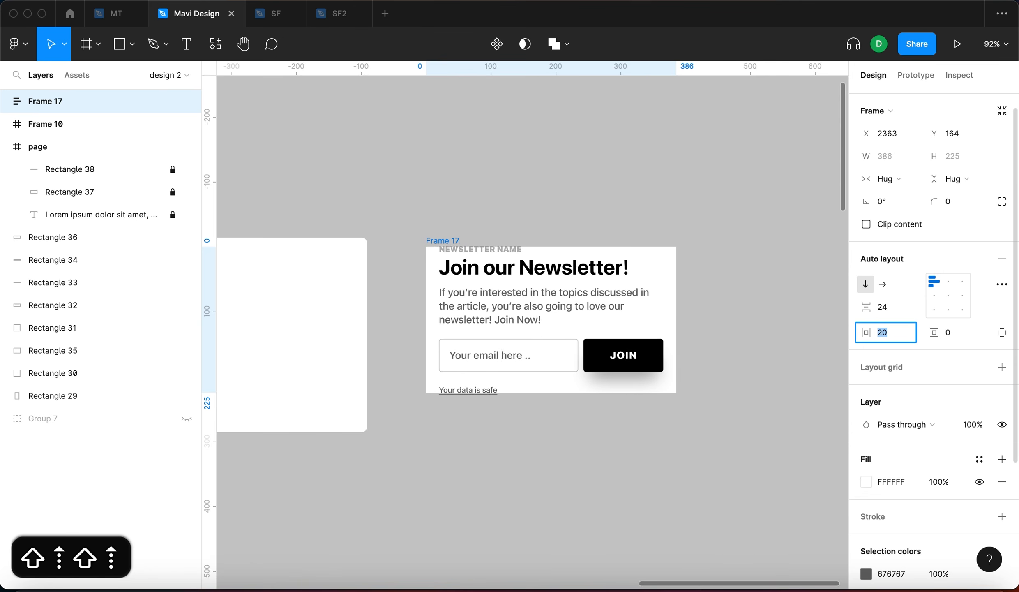
pyautogui.press('Tab')
pyautogui.hotkey('shift', 'Up')
pyautogui.hotkey('shift', 'Up')
pyautogui.hotkey('shift', 'Up')
pyautogui.hotkey('shift', 'Up')
pyautogui.press('Return')
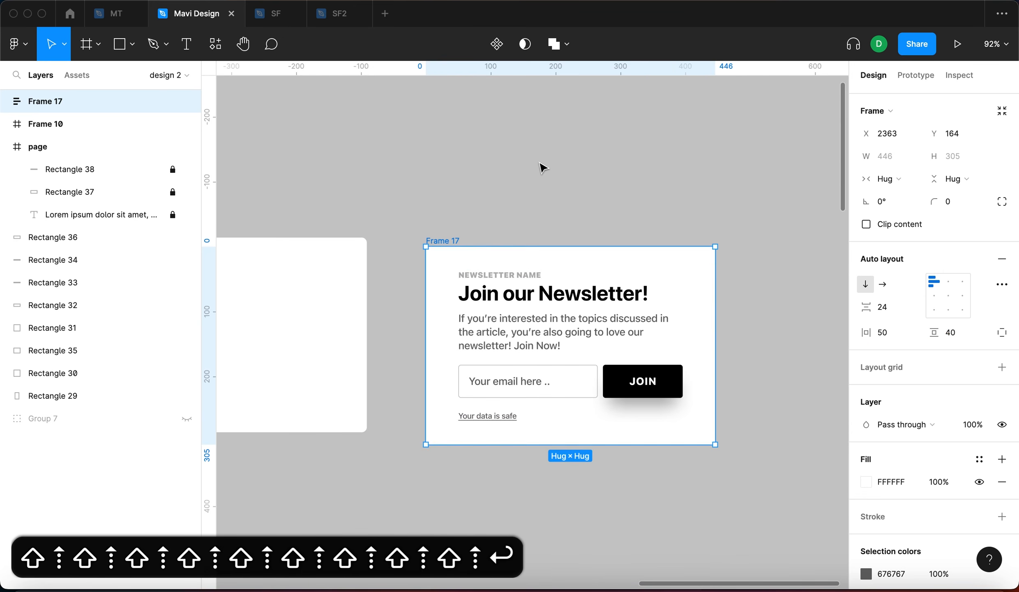
pyautogui.click(541, 166)
# Step: Move Frame 17 slightly closer to Frame 10 and line up their upper edges
pyautogui.hscroll(-2, 541, 167)
pyautogui.scroll(-1, 541, 166)
pyautogui.hscroll(-3, 347, 342)
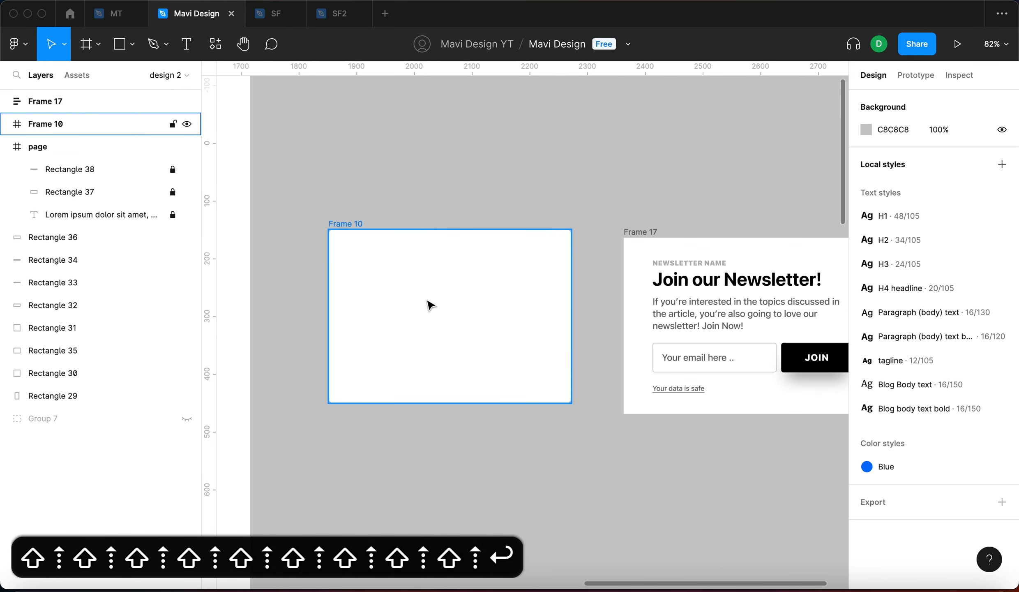
pyautogui.hscroll(-1, 427, 302)
pyautogui.scroll(-1, 535, 227)
pyautogui.hscroll(2, 648, 228)
pyautogui.moveTo(626, 224); pyautogui.dragTo(611, 216)
# Step: Duplicate the newsletter description paragraph inside Frame 17 to test the auto layout, and undo the duplication
pyautogui.keyDown('super'); pyautogui.click(653, 289); pyautogui.keyUp('super')
pyautogui.press('super+d')
pyautogui.press('super+d')
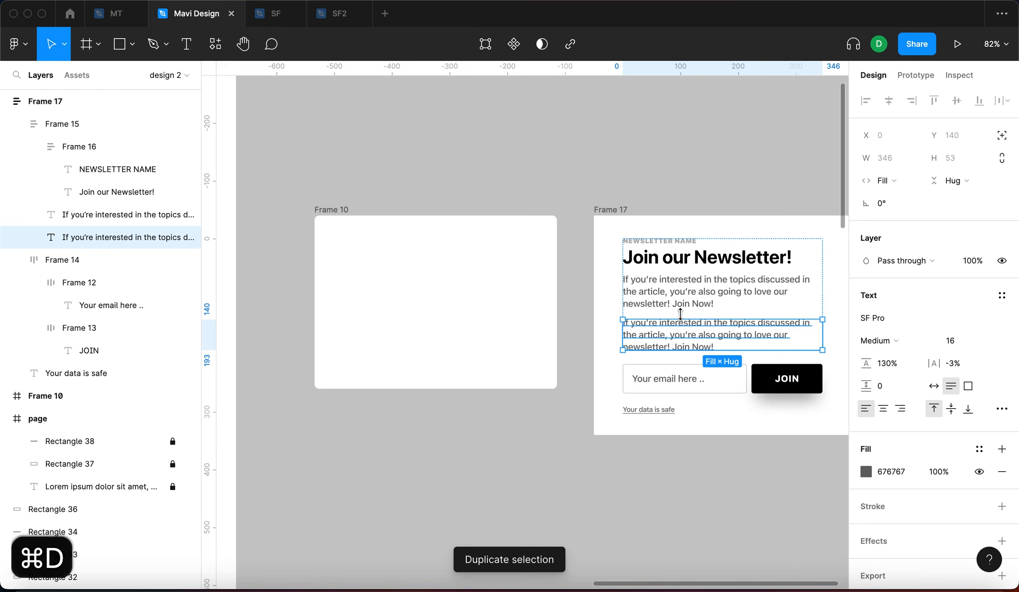
pyautogui.press('super+z')
pyautogui.press('super+z')
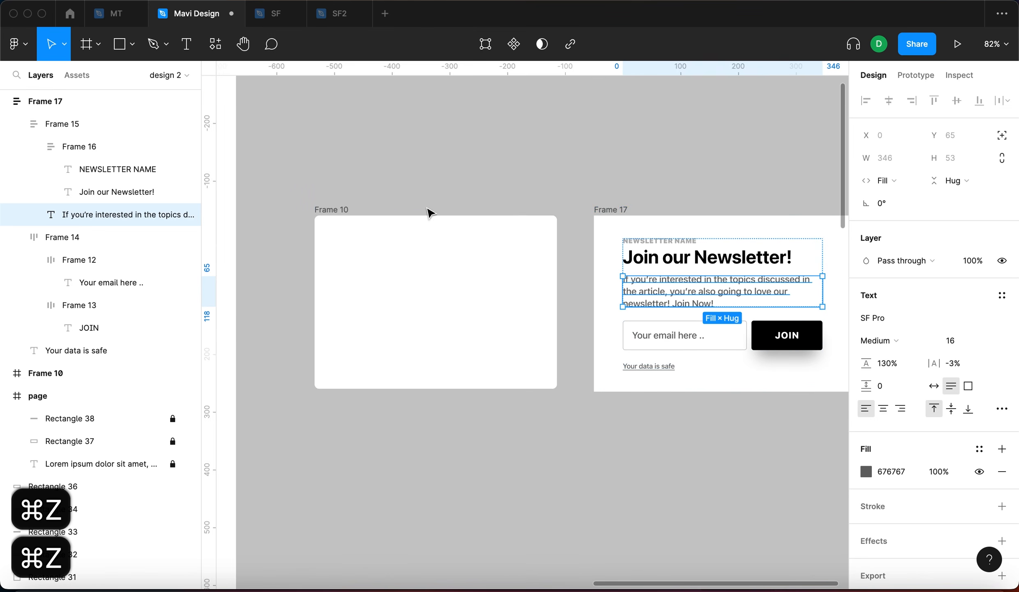
# Step: Delete the empty Frame 10 and move Frame 17 into its place at about X 1944, Y 172
pyautogui.click(436, 372)
pyautogui.press('BackSpace')
pyautogui.moveTo(620, 265); pyautogui.dragTo(395, 278)
pyautogui.scroll(5, 394, 279)
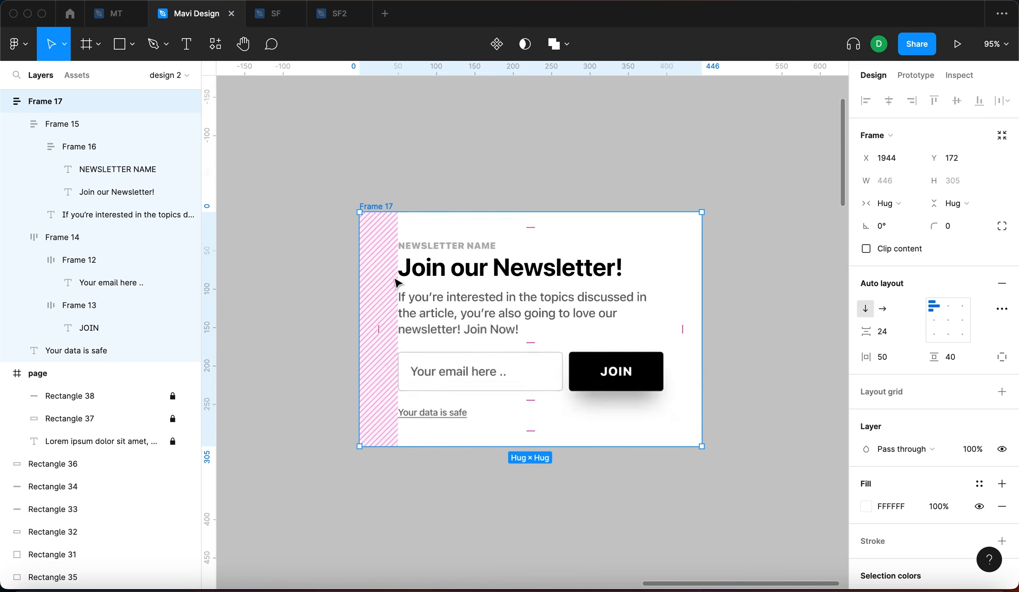
# Step: Set Frame 17's vertical padding to 50
pyautogui.click(960, 356)
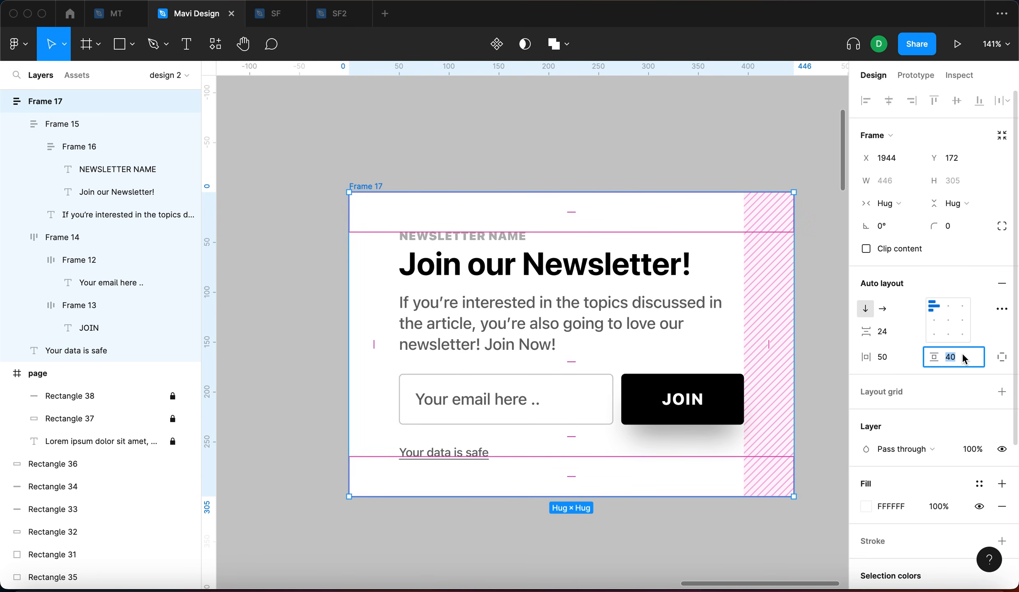
pyautogui.hotkey('shift', 'Up')
pyautogui.click(683, 148)
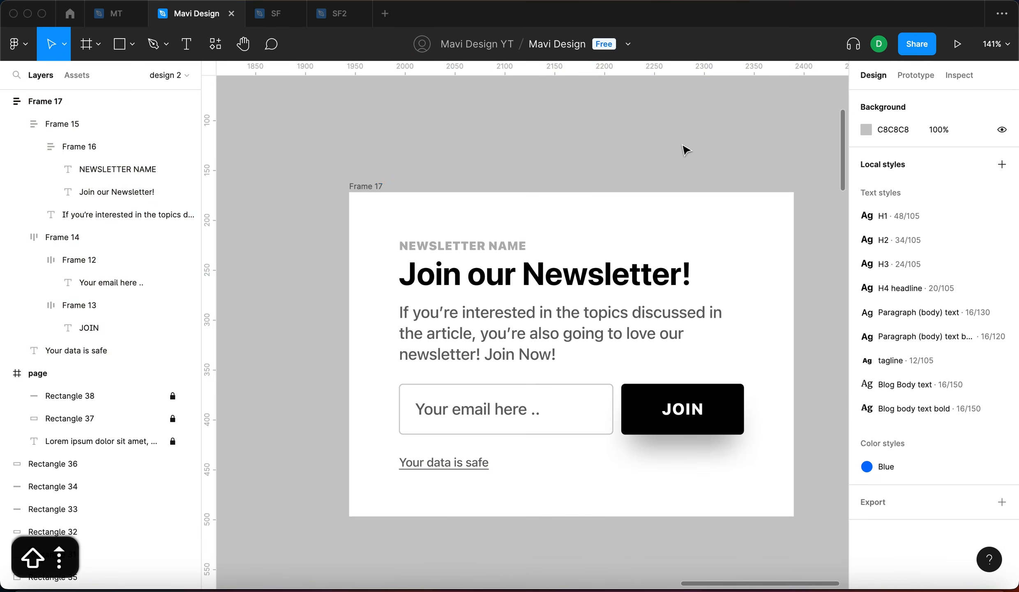
pyautogui.hscroll(1, 671, 141)
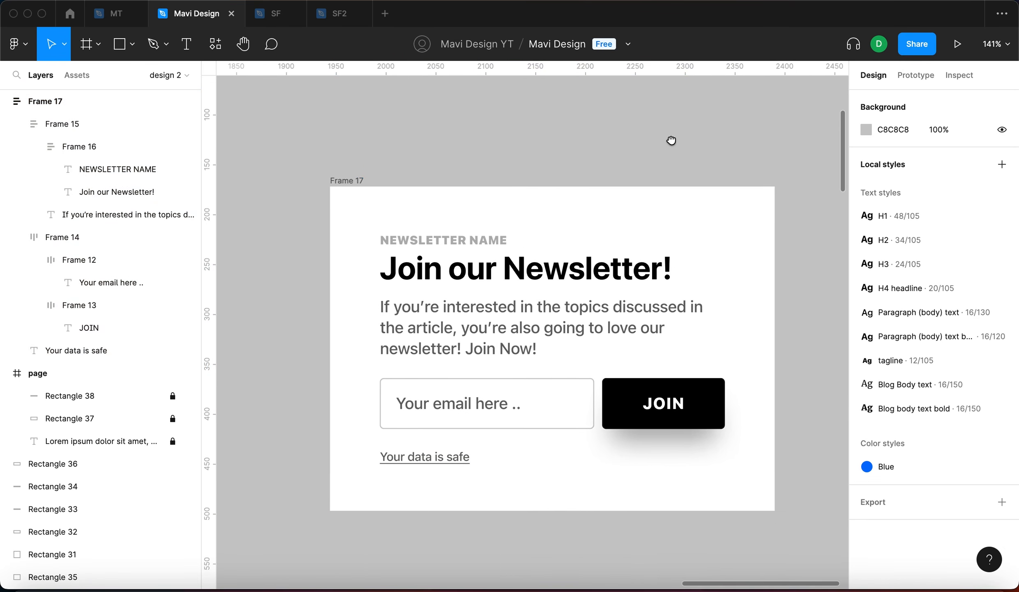
# Step: Set both the horizontal and vertical padding of Frame 17 to 40
pyautogui.click(611, 198)
pyautogui.click(895, 353)
pyautogui.hotkey('shift', 'Down')
pyautogui.press('Tab')
pyautogui.hotkey('shift', 'Down')
pyautogui.press('Return')
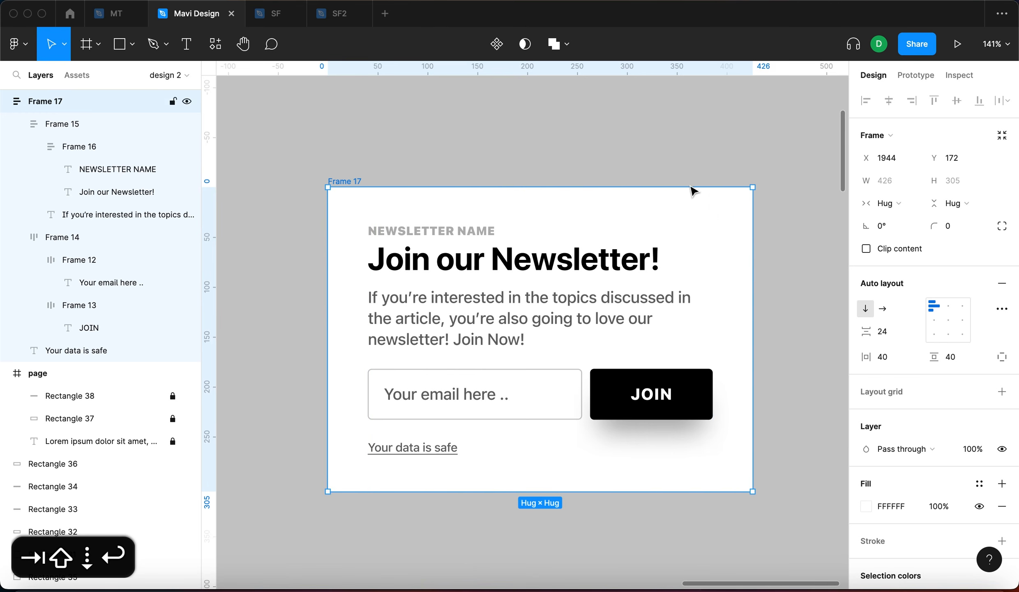
pyautogui.click(665, 139)
# Step: Draw a diagonal line about 16.5 × 16.5 on the empty canvas to the right of Frame 17 with the Pen tool
pyautogui.hscroll(-2, 664, 140)
pyautogui.hscroll(7, 665, 140)
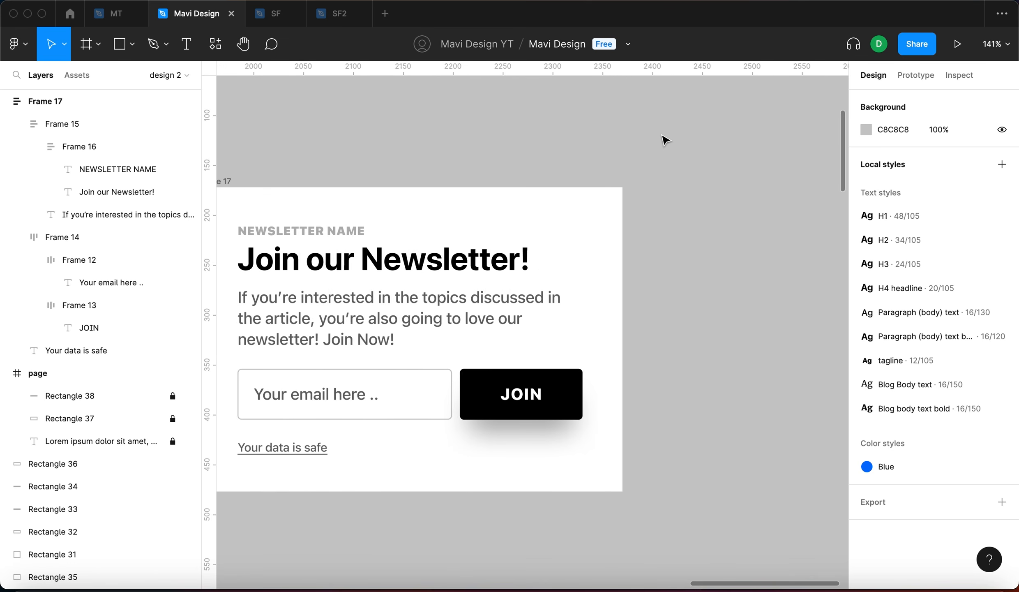
pyautogui.moveTo(672, 168); pyautogui.dragTo(767, 205)
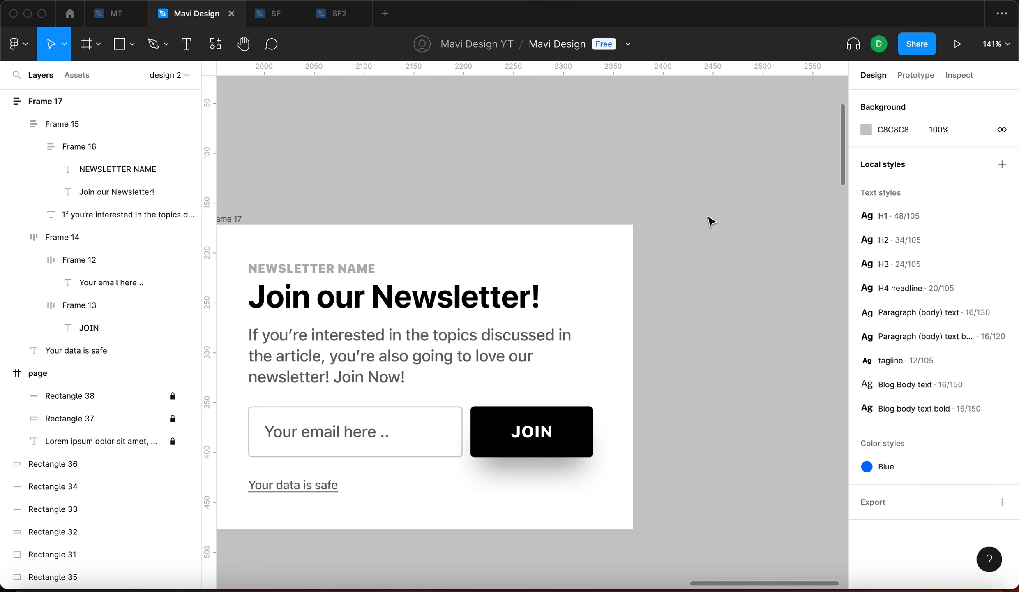
pyautogui.press('p')
pyautogui.scroll(3, 744, 266)
pyautogui.click(745, 252)
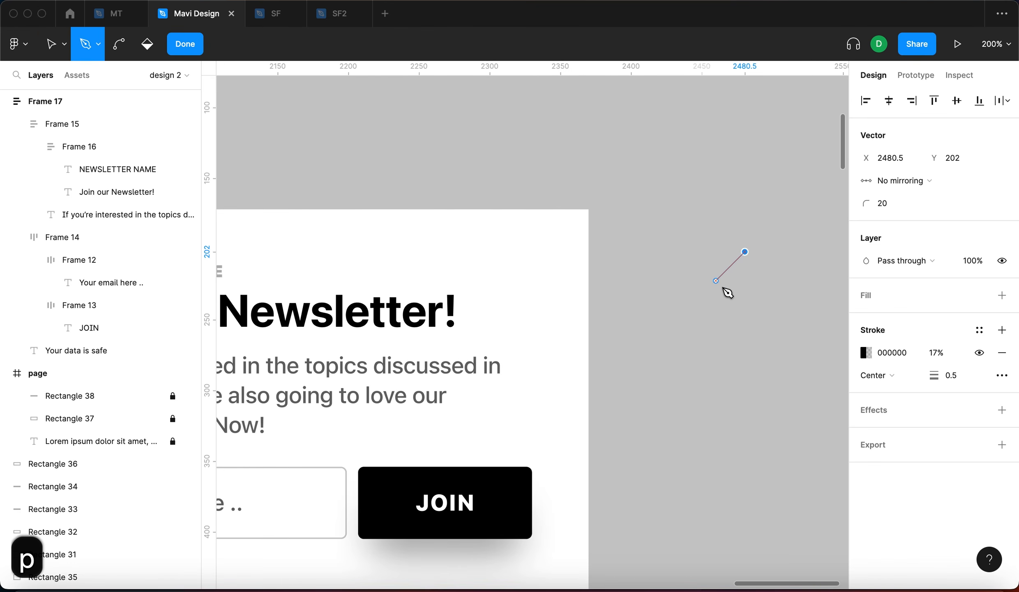
pyautogui.click(721, 275)
pyautogui.press('Return')
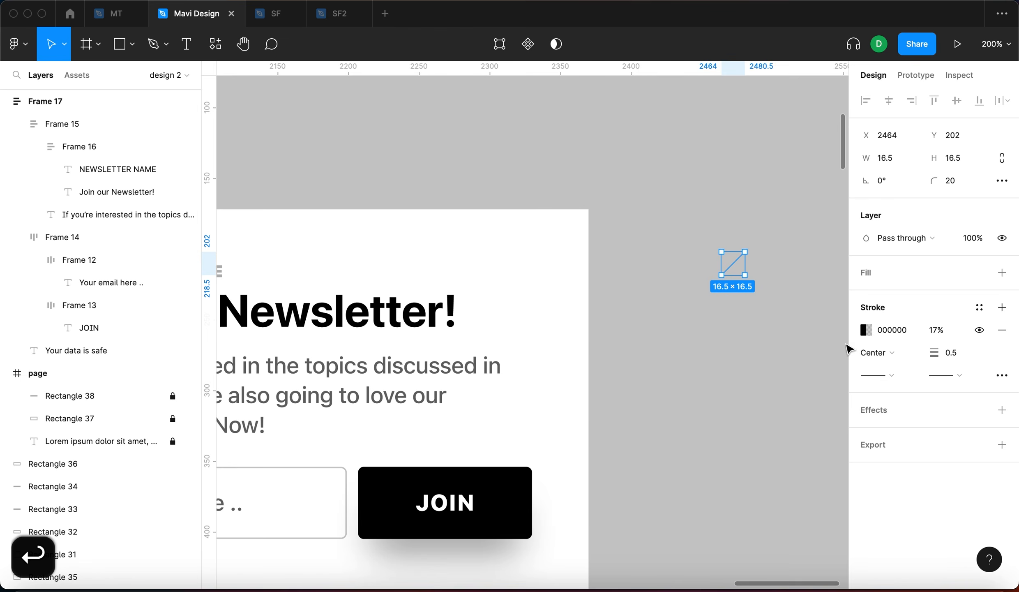
# Step: Set the diagonal line's stroke to 77% opacity and a weight of 1
pyautogui.click(939, 330)
pyautogui.hotkey('shift', 'Up')
pyautogui.hotkey('shift', 'Up')
pyautogui.hotkey('shift', 'Up')
pyautogui.hotkey('shift', 'Up')
pyautogui.hotkey('shift', 'Up')
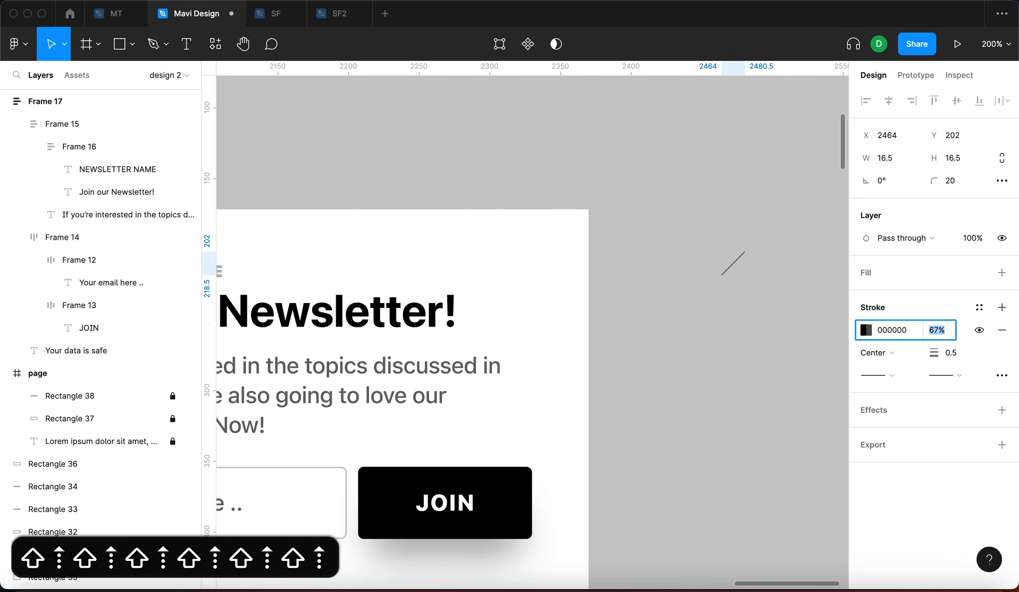
pyautogui.click(952, 353)
pyautogui.write('1')
pyautogui.press('Return')
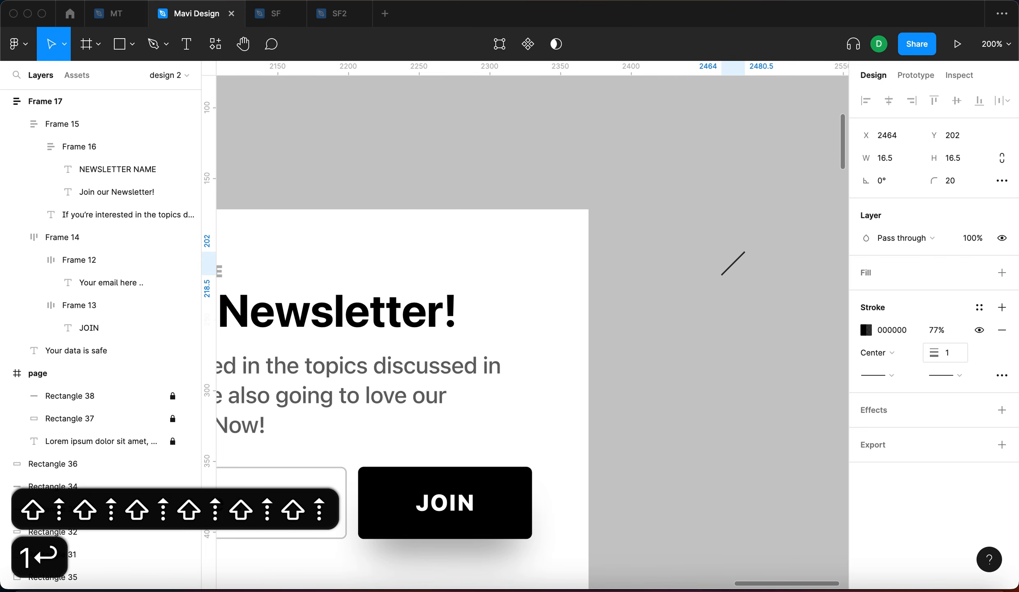
# Step: Duplicate the diagonal line and flip the copy vertically to form a cross
pyautogui.click(744, 269)
pyautogui.scroll(5, 744, 270)
pyautogui.click(739, 268)
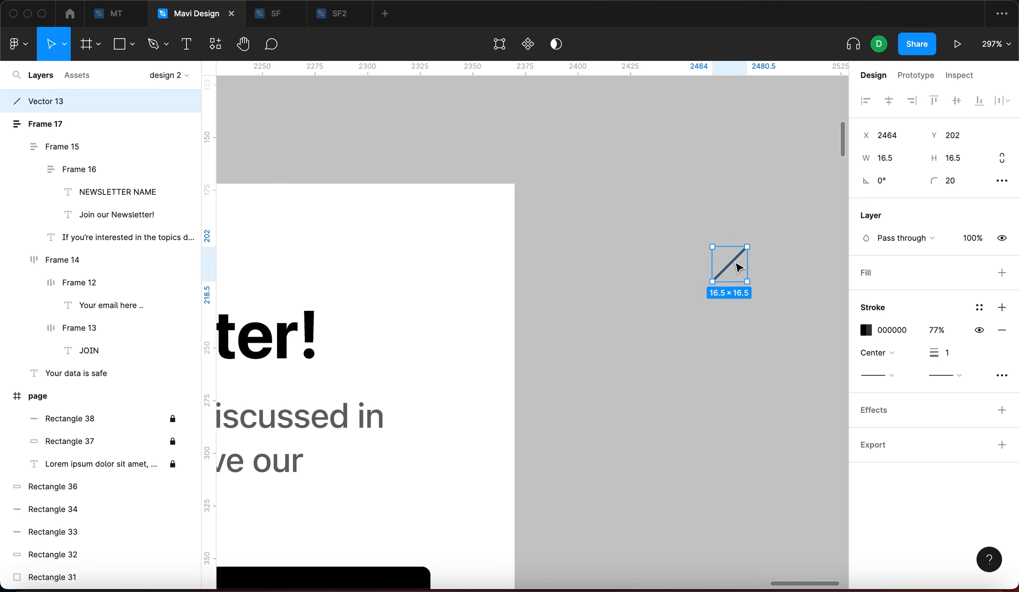
pyautogui.press('super+d')
pyautogui.hotkey('shift', 'v')
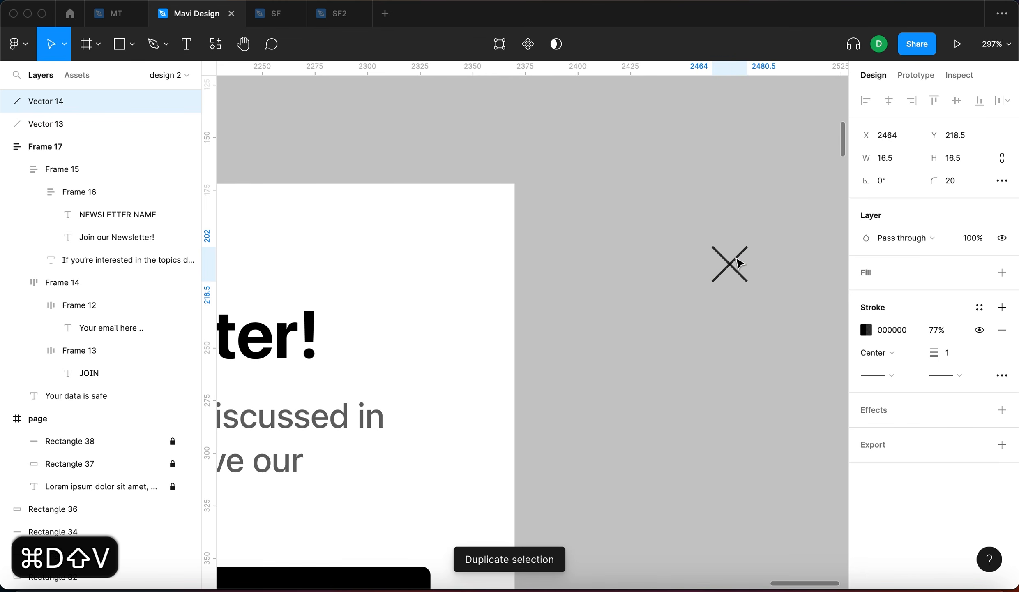
# Step: Group the two crossed lines and move the group closer to Frame 17's upper-right corner
pyautogui.click(689, 182)
pyautogui.moveTo(672, 222); pyautogui.dragTo(773, 341)
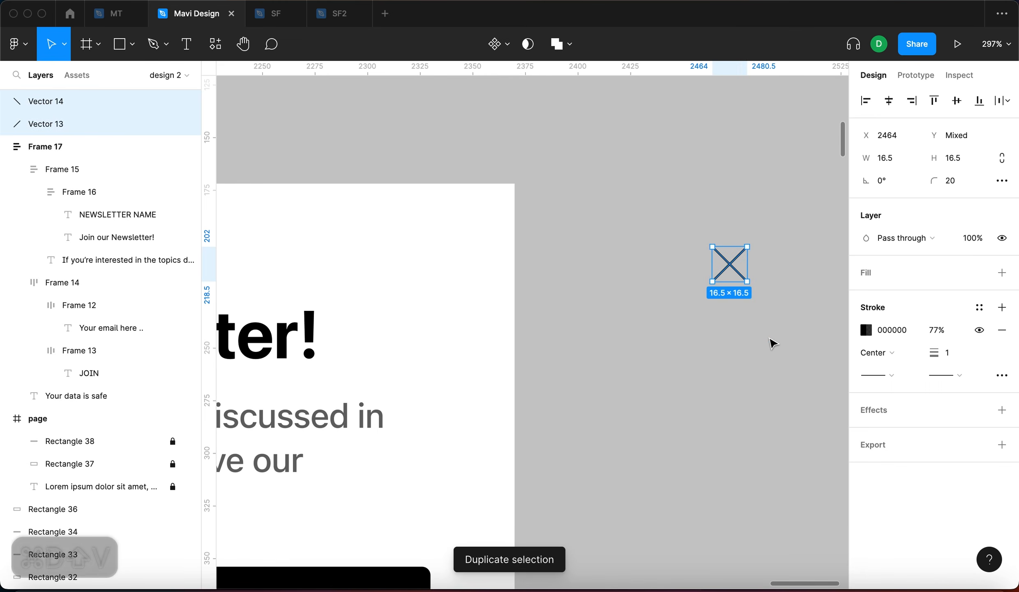
pyautogui.press('super+g')
pyautogui.moveTo(715, 249); pyautogui.dragTo(602, 290)
pyautogui.click(713, 351)
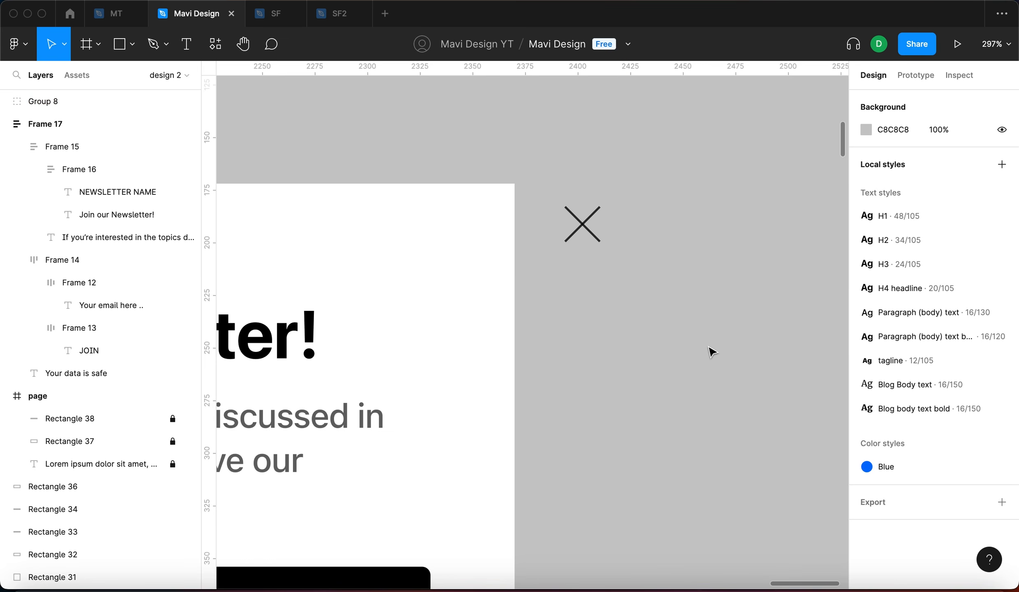
# Step: Draw another diagonal line about 22.5 × 22.5 below and to the right of the cross with the Pen tool
pyautogui.press('p')
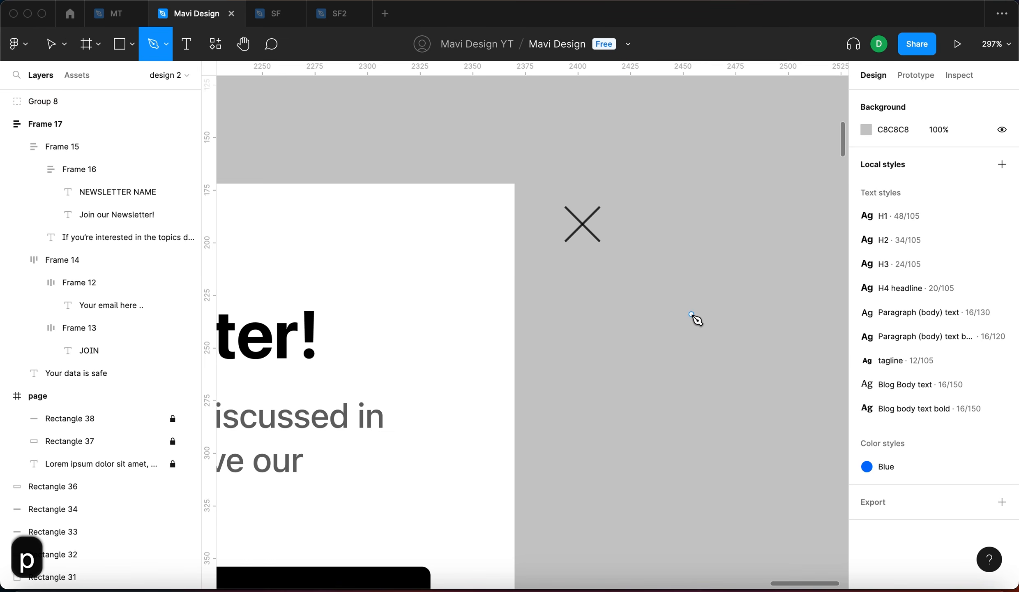
pyautogui.click(662, 295)
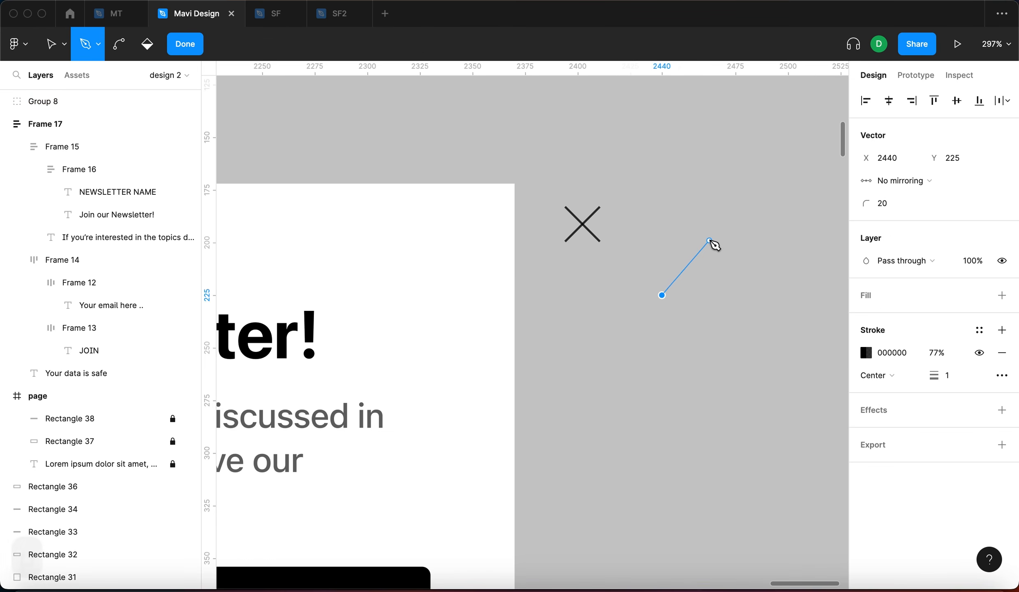
pyautogui.click(710, 342)
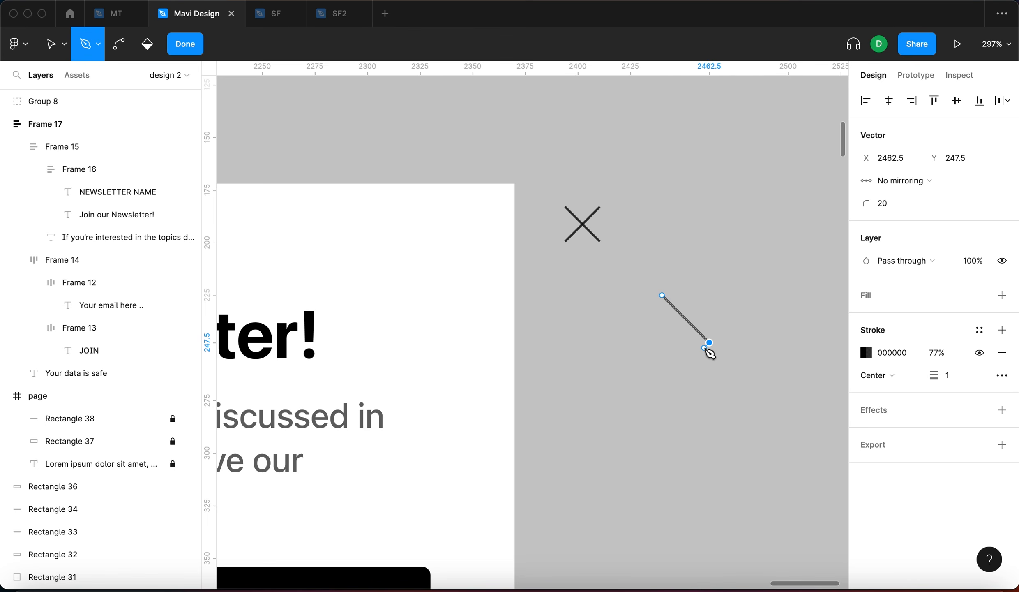
pyautogui.press('Return')
pyautogui.moveTo(754, 415); pyautogui.dragTo(627, 312)
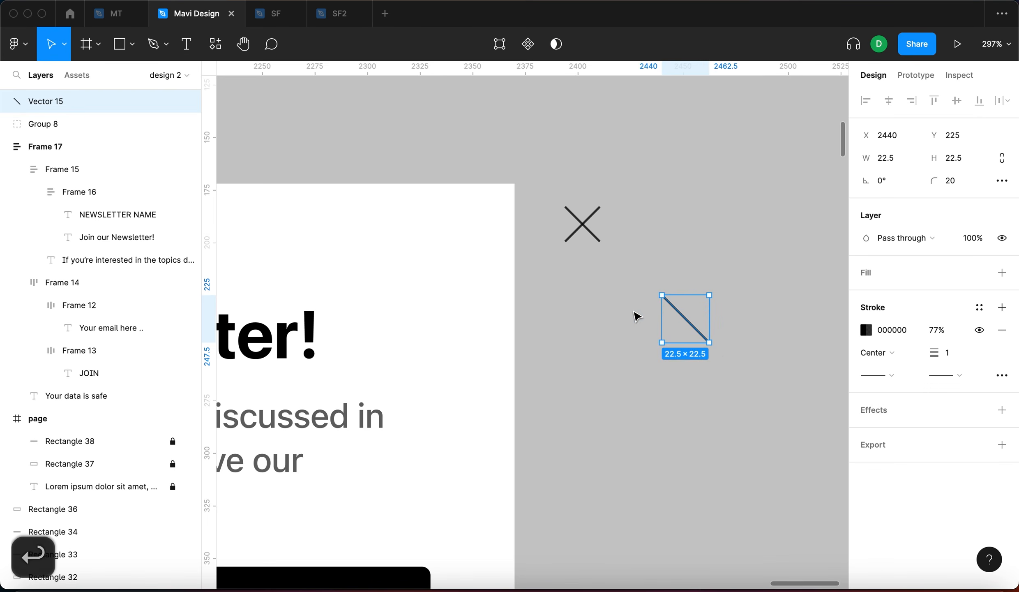
# Step: Duplicate the second diagonal line, flip the copy horizontally, and delete both of these lines
pyautogui.press('super+d')
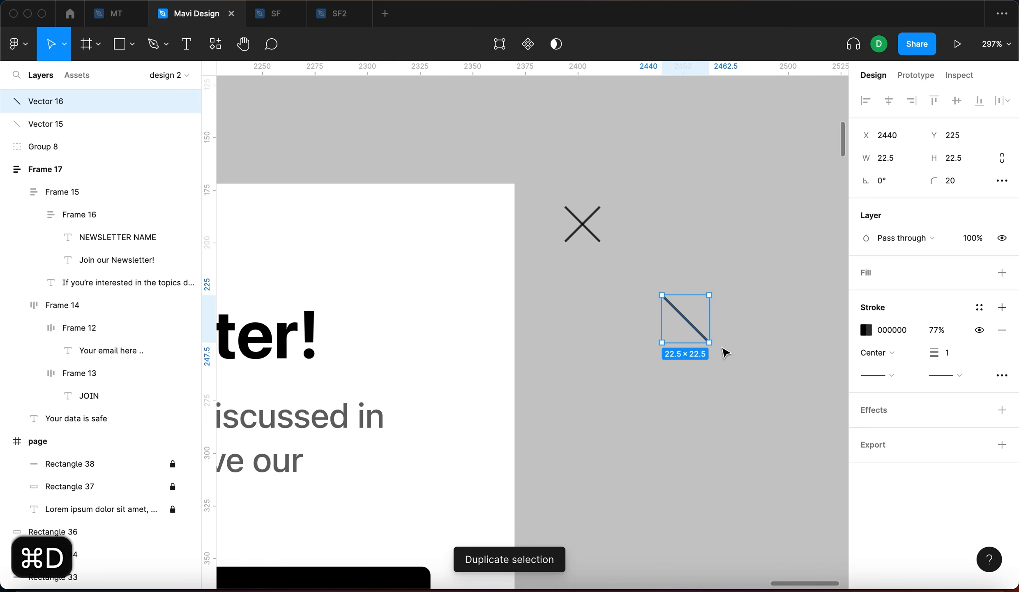
pyautogui.hotkey('shift', 'h')
pyautogui.click(765, 377)
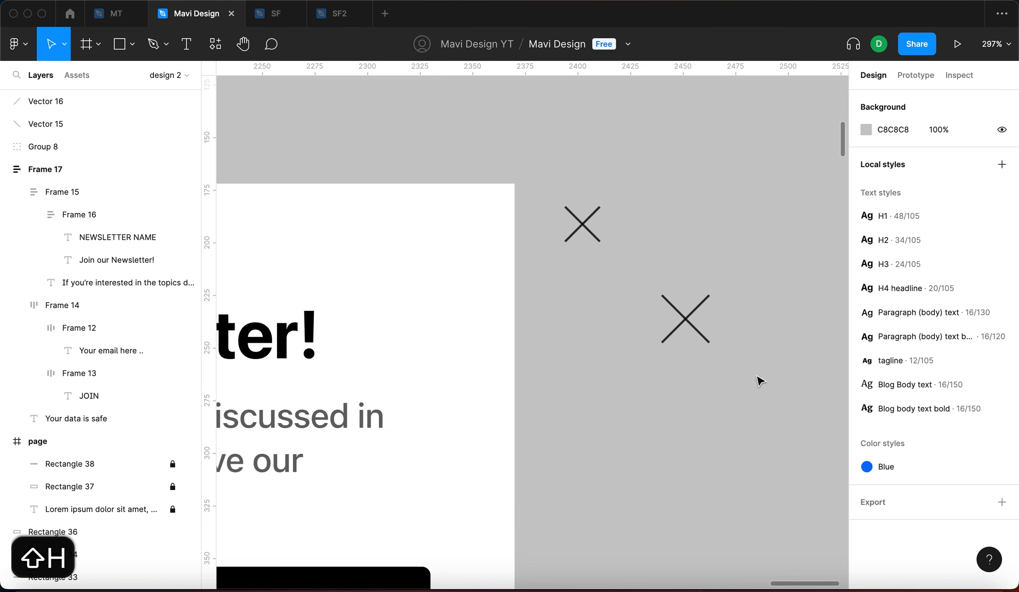
pyautogui.moveTo(758, 362); pyautogui.dragTo(632, 311)
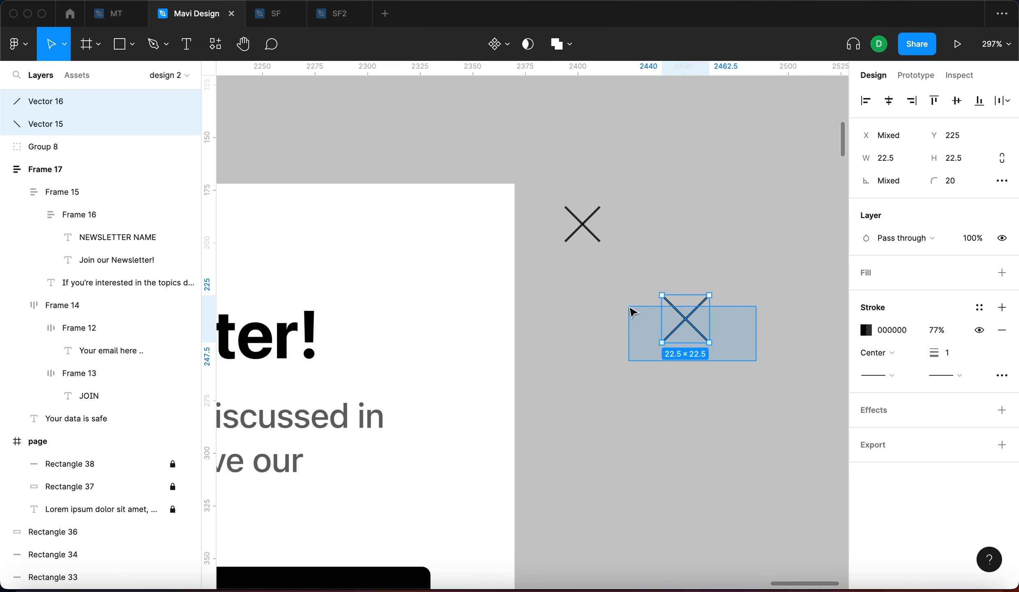
pyautogui.press('BackSpace')
# Step: Cut the cross group from the canvas and paste it into Frame 17
pyautogui.moveTo(582, 225); pyautogui.dragTo(698, 320)
pyautogui.scroll(-5, 694, 290)
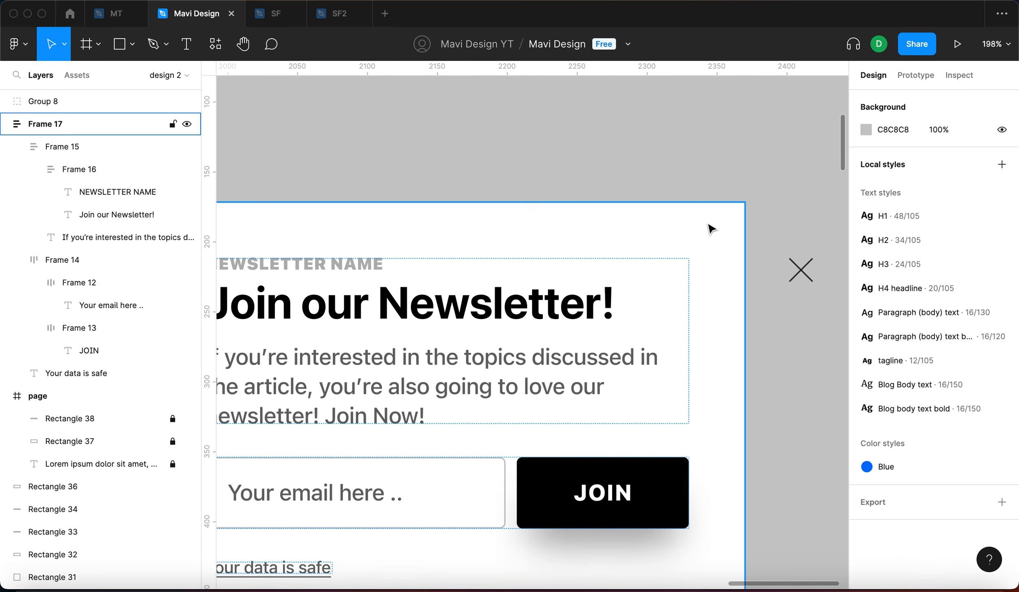
pyautogui.scroll(-5, 706, 210)
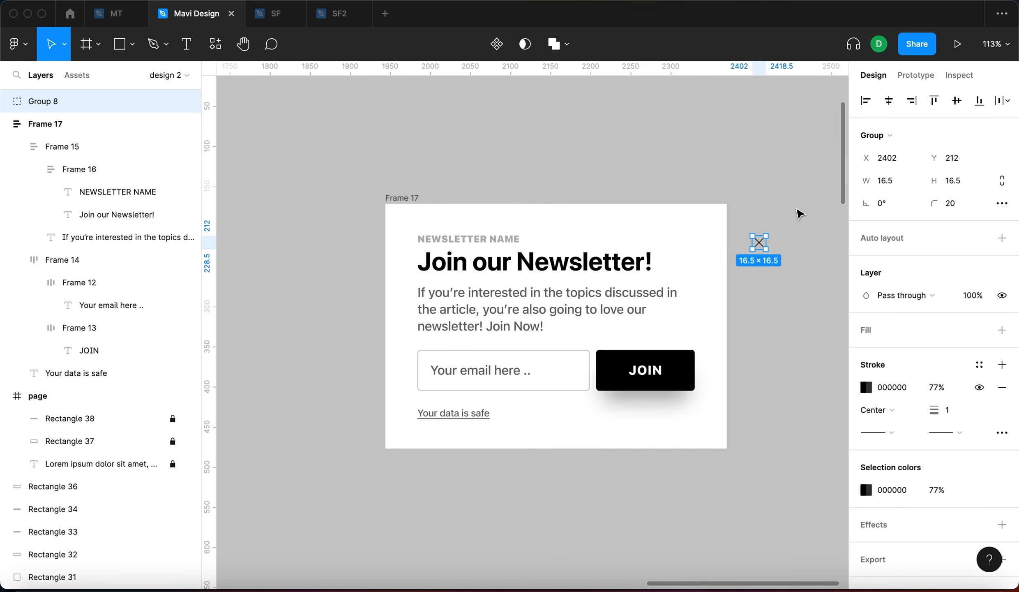
pyautogui.press('super+x')
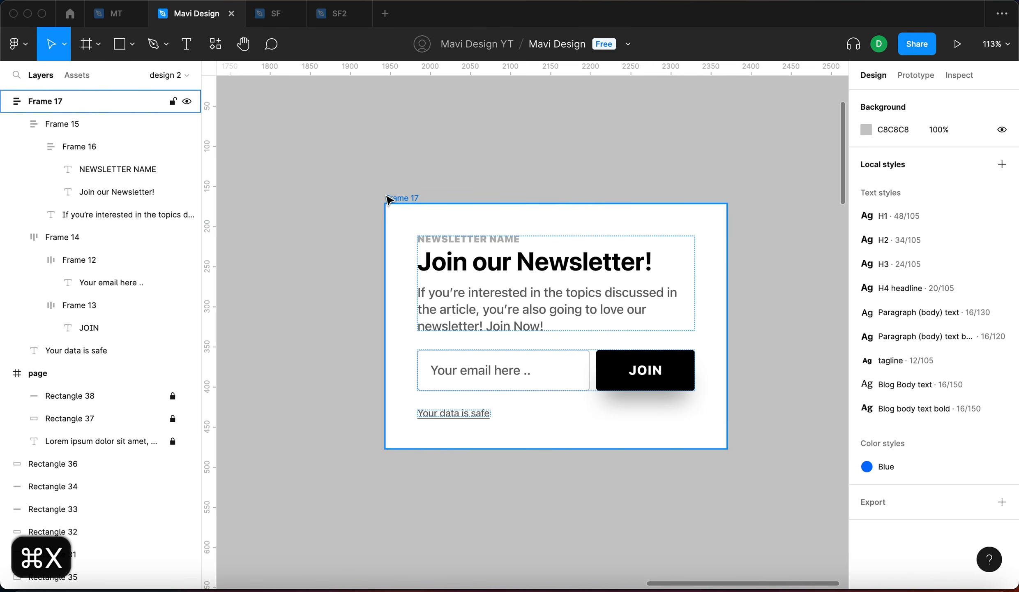
pyautogui.click(395, 198)
pyautogui.press('super+v')
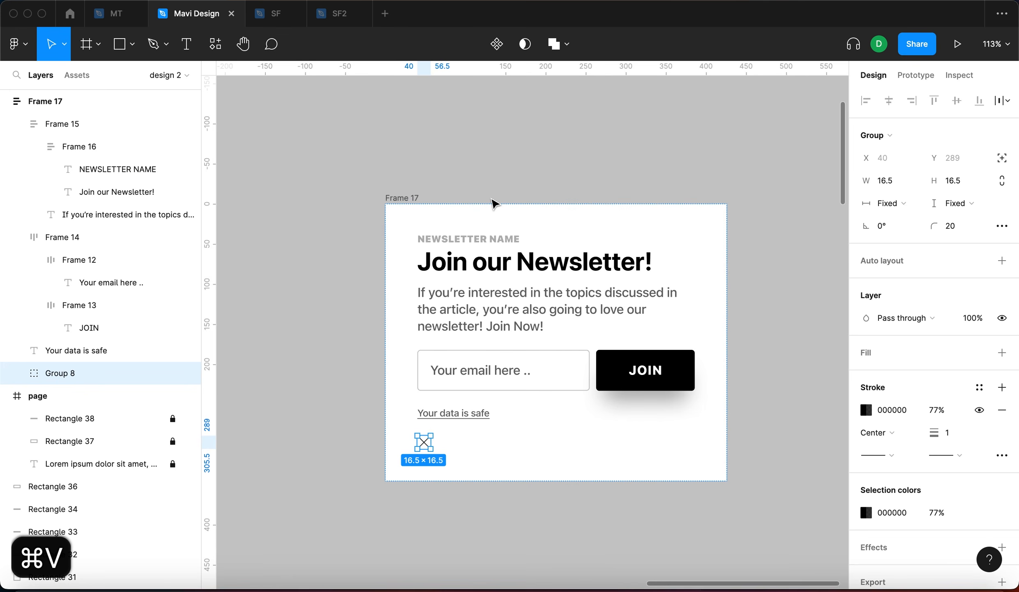
pyautogui.click(584, 551)
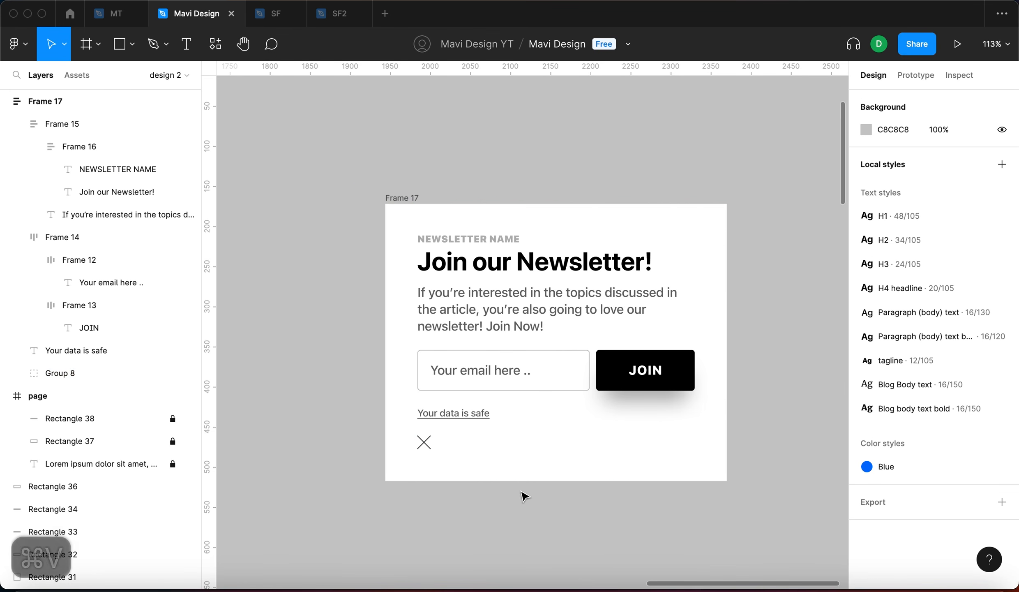
# Step: Give the cross group absolute position and align it to the upper-right corner of Frame 17
pyautogui.click(426, 443)
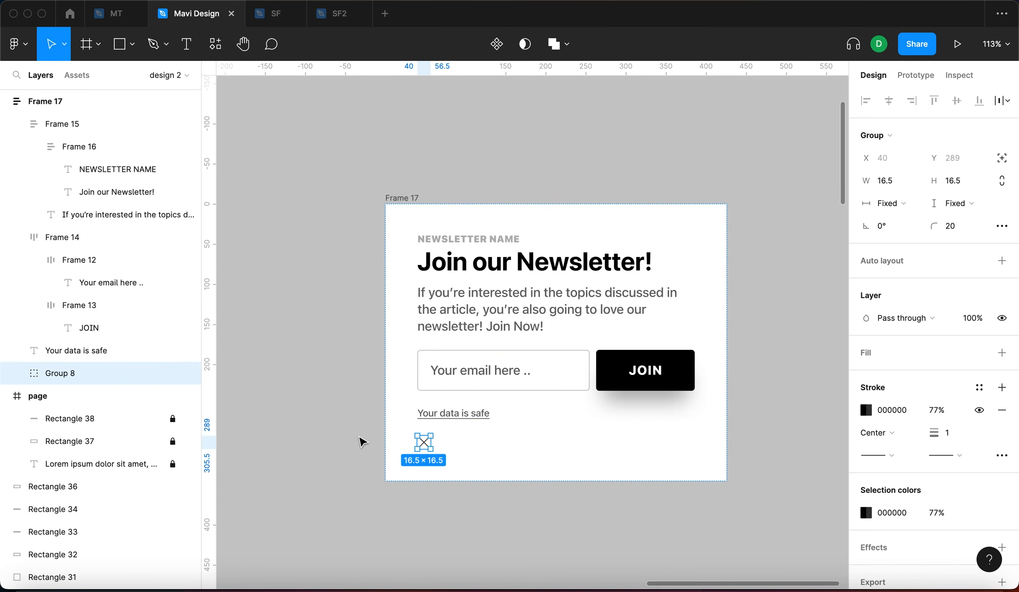
pyautogui.click(997, 158)
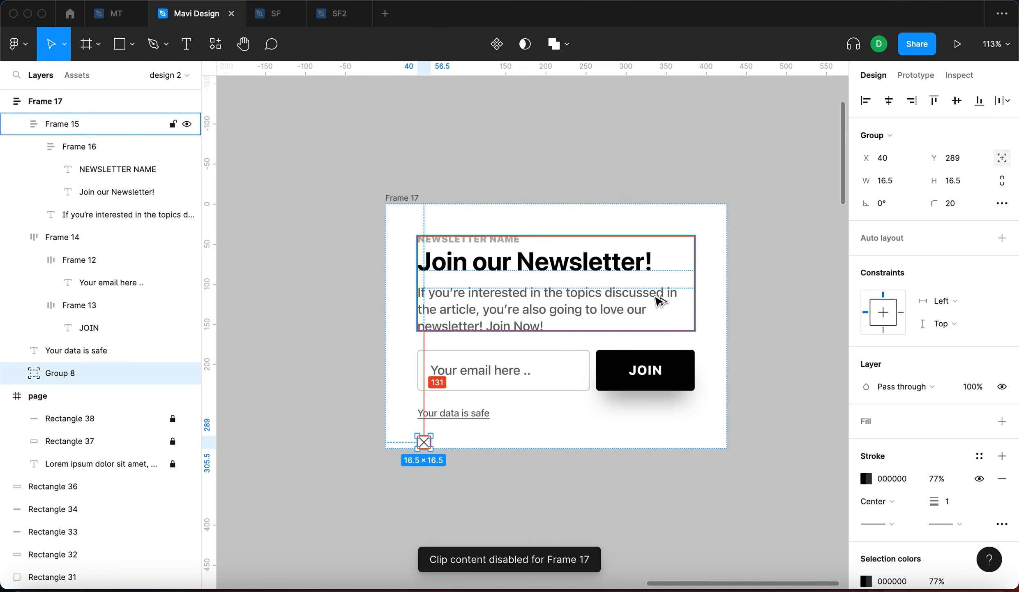
pyautogui.hotkey('alt', 'd')
pyautogui.hotkey('alt', 'w')
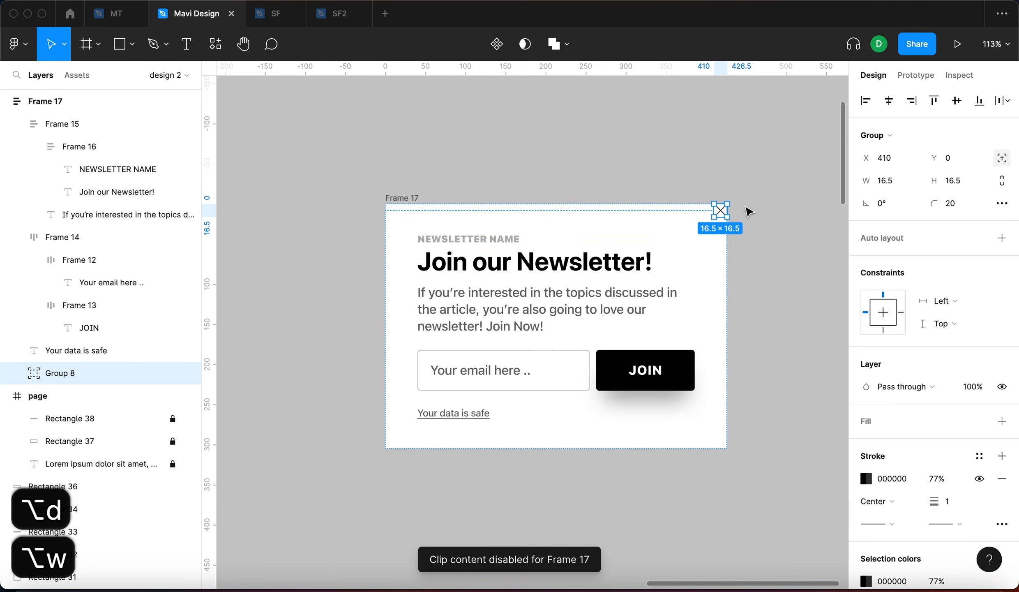
# Step: Nudge the cross group inward from the corner of Frame 17 to X 388, Y 22
pyautogui.scroll(5, 749, 212)
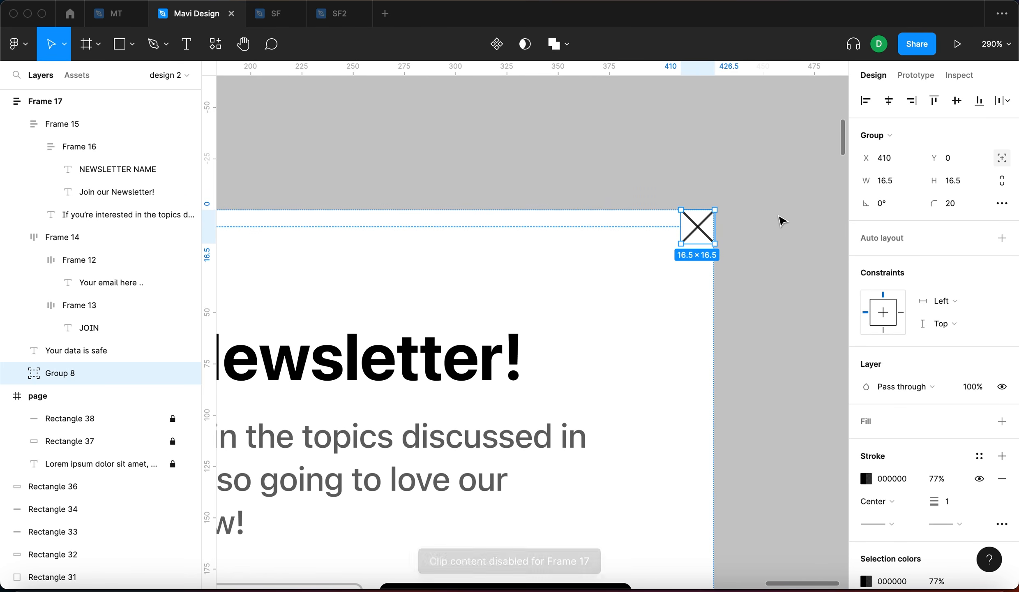
pyautogui.hotkey('shift', 'Left')
pyautogui.hotkey('shift', 'Down')
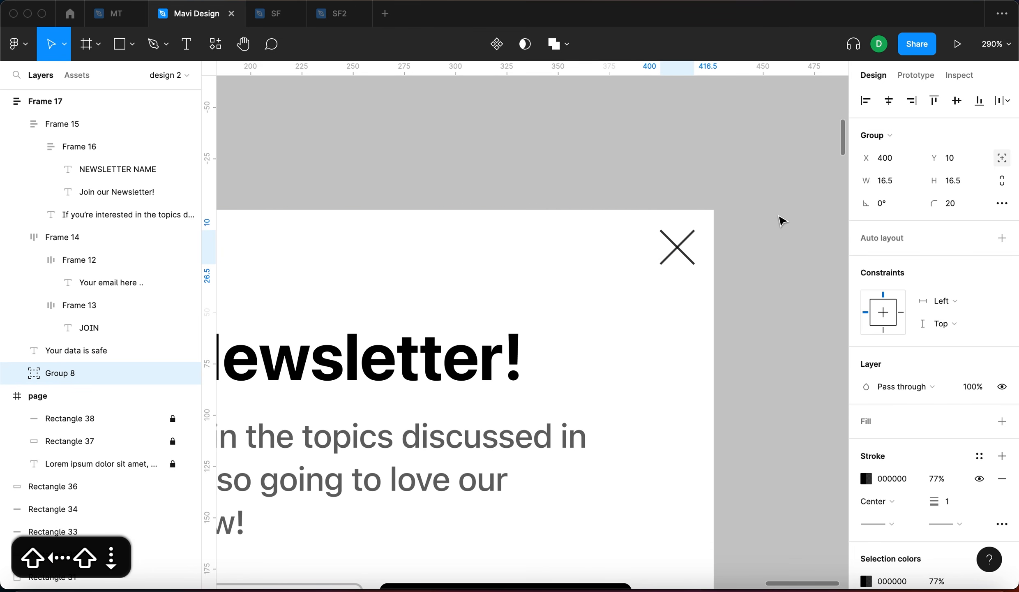
pyautogui.hotkey('shift', 'Left')
pyautogui.hotkey('shift', 'Down')
pyautogui.scroll(-5, 781, 221)
pyautogui.scroll(4, 781, 221)
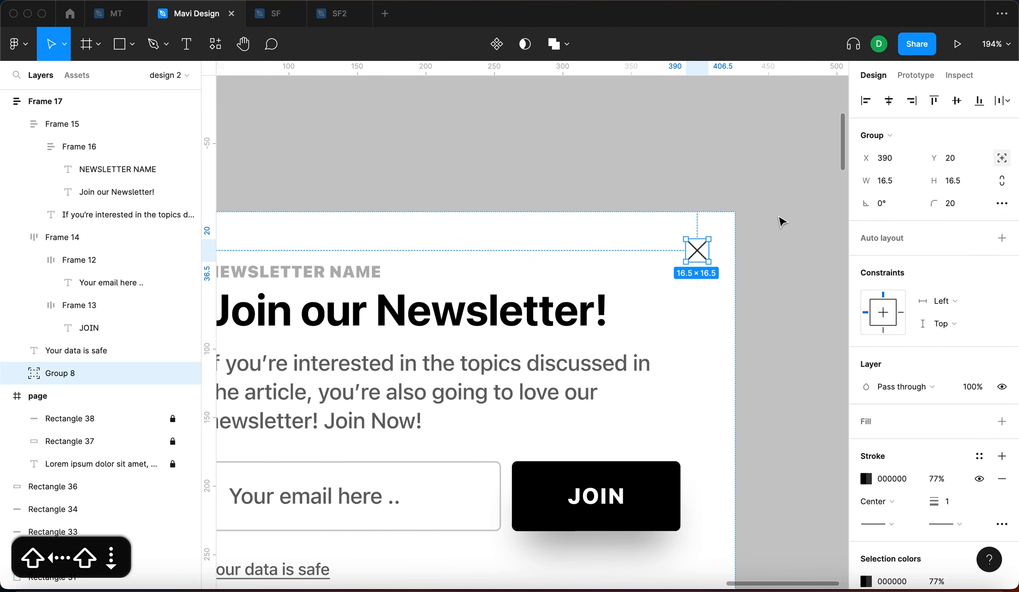
pyautogui.press('Left')
pyautogui.press('Down')
pyautogui.press('Left')
pyautogui.press('Down')
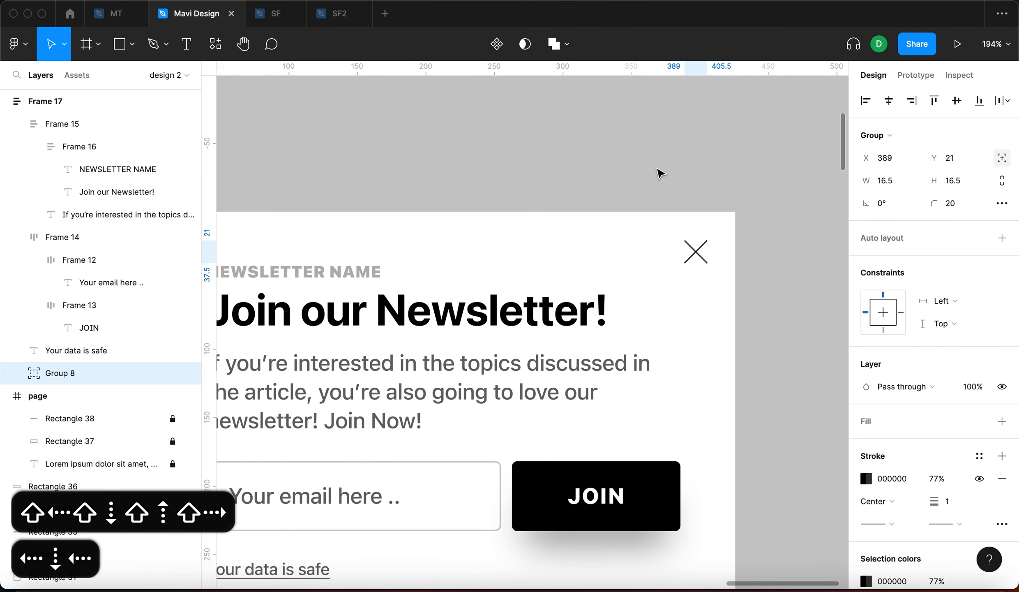
pyautogui.scroll(-5, 651, 161)
pyautogui.hscroll(3, 652, 161)
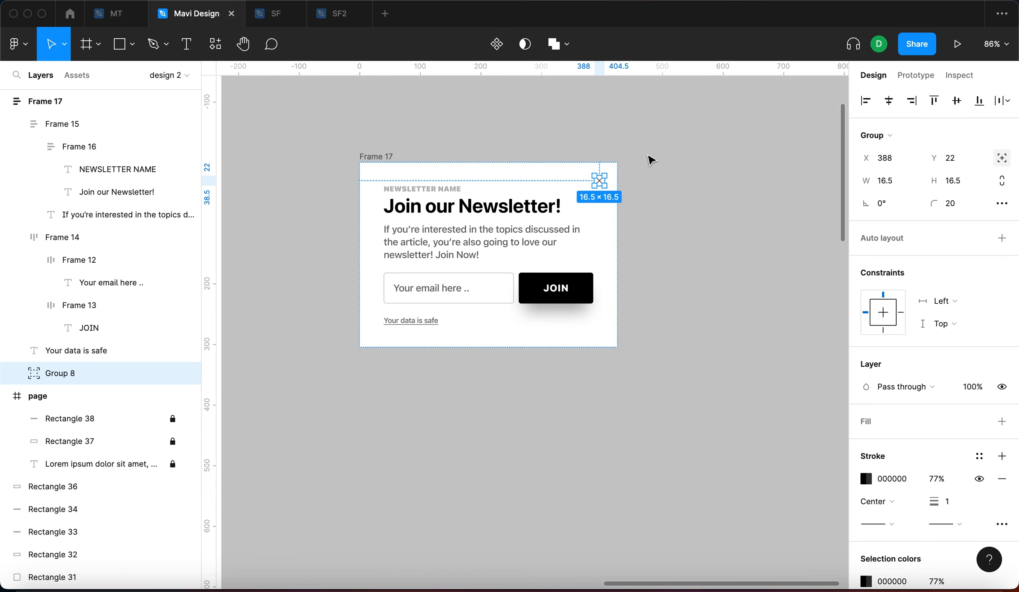
# Step: Set the cross group's constraints to Right and Top
pyautogui.click(945, 300)
pyautogui.click(951, 319)
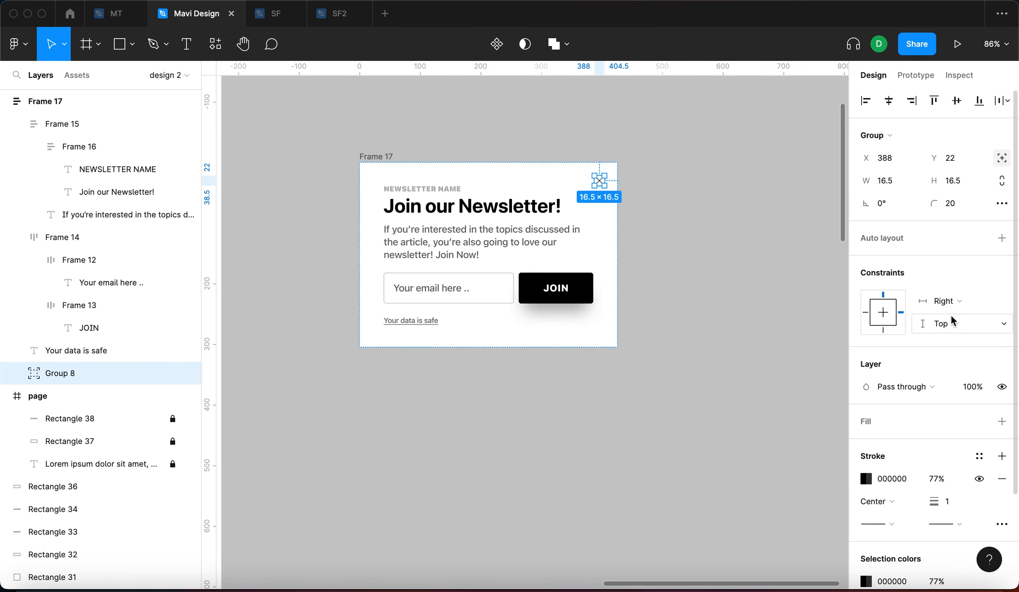
pyautogui.click(953, 319)
pyautogui.click(956, 324)
pyautogui.click(739, 218)
# Step: Widen Frame 17 to about 633 to test the close icon's constraints, and undo the resize
pyautogui.click(390, 156)
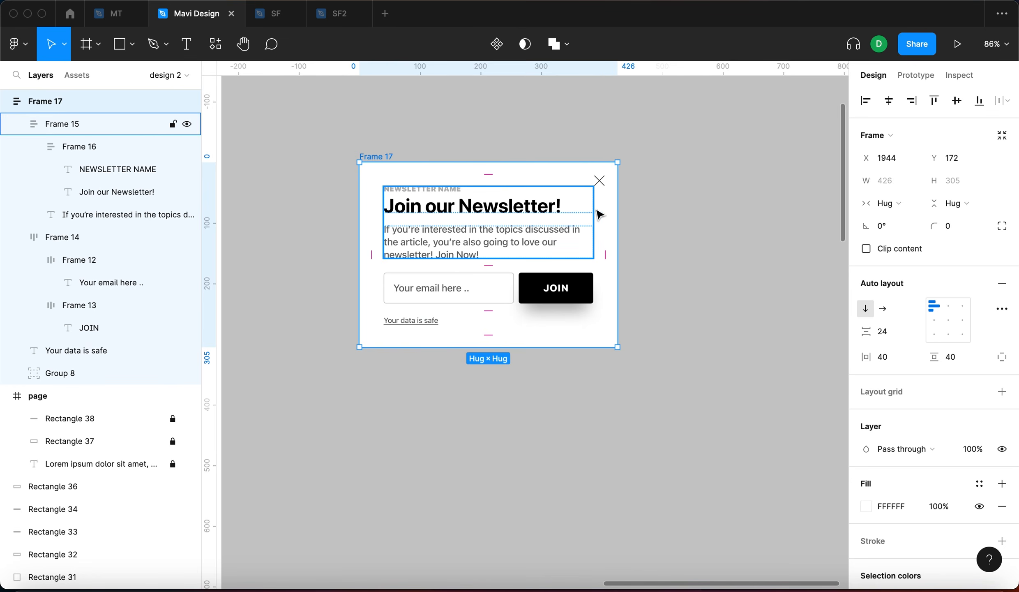
pyautogui.moveTo(617, 208); pyautogui.dragTo(743, 217)
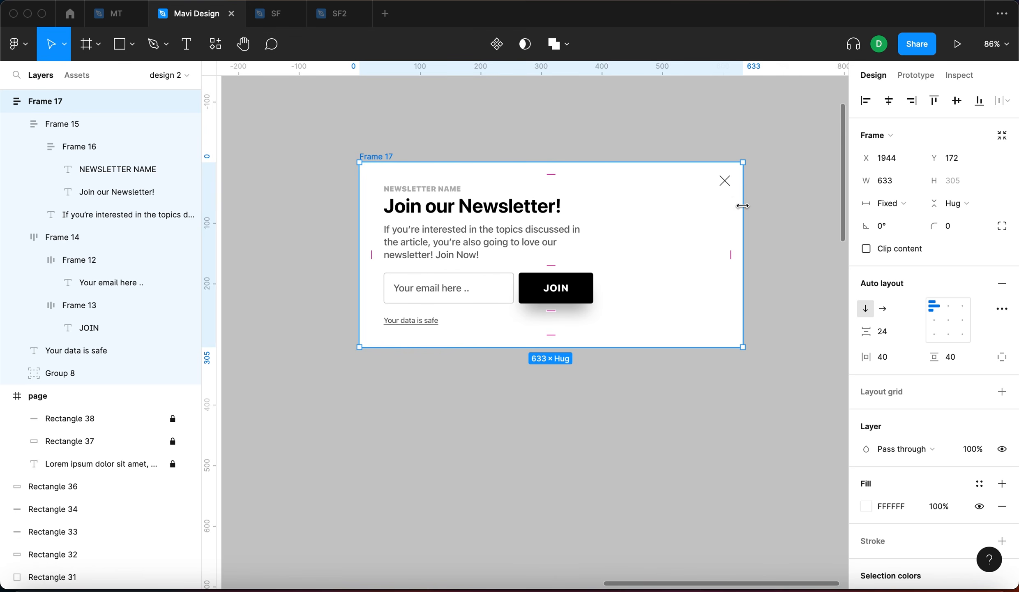
pyautogui.press('super+z')
pyautogui.click(689, 253)
# Step: Set the corner radius of Frame 17 to 6
pyautogui.hscroll(-2, 616, 235)
pyautogui.scroll(1, 616, 234)
pyautogui.click(443, 184)
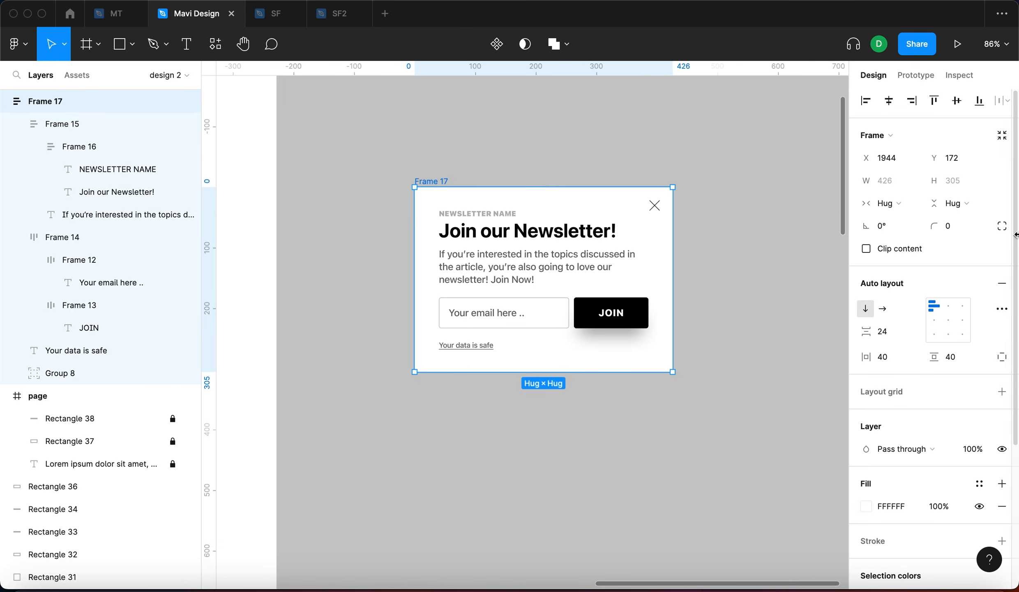
pyautogui.click(965, 229)
pyautogui.hotkey('shift', 'Up')
pyautogui.press('Down')
pyautogui.press('Down')
pyautogui.press('Down')
pyautogui.press('Down')
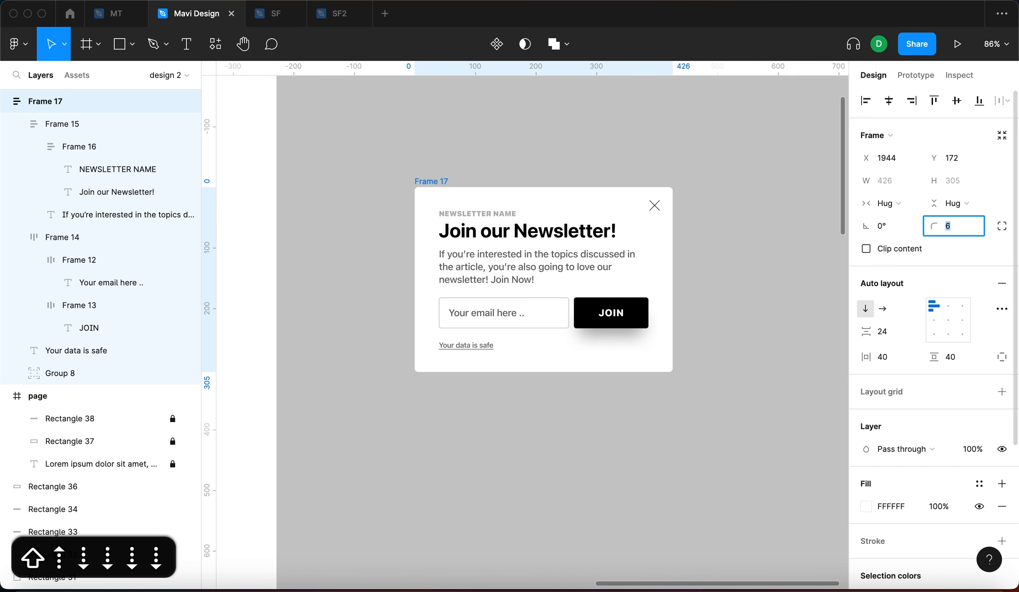
pyautogui.click(701, 240)
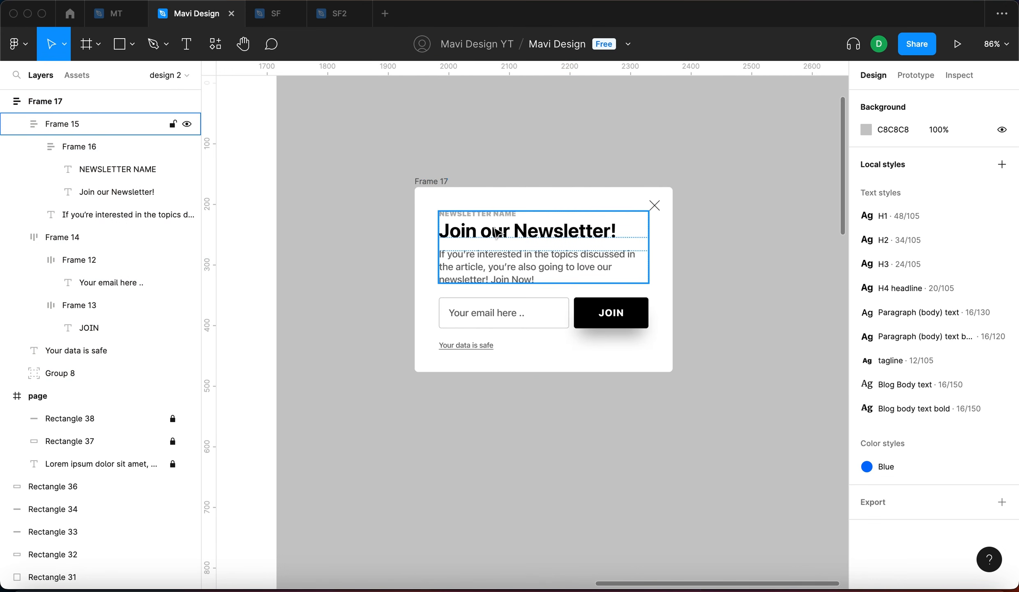
# Step: Move Frame 17 to about X 1914, Y 122 and rename it "modal window - newsletter popup"
pyautogui.moveTo(699, 227); pyautogui.dragTo(725, 240)
pyautogui.moveTo(461, 190); pyautogui.dragTo(442, 159)
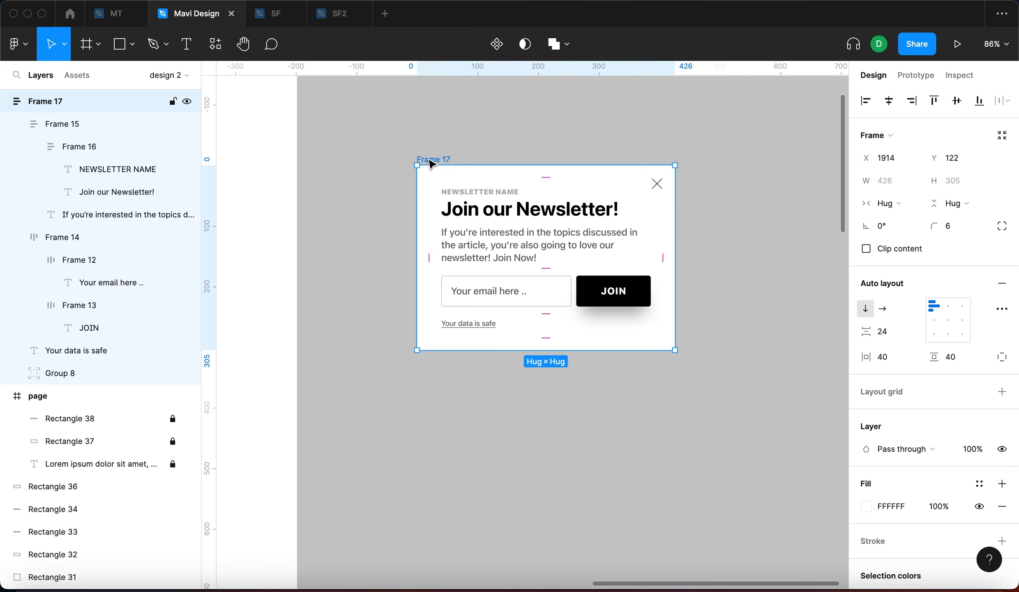
pyautogui.press('super+r')
pyautogui.write('modal ')
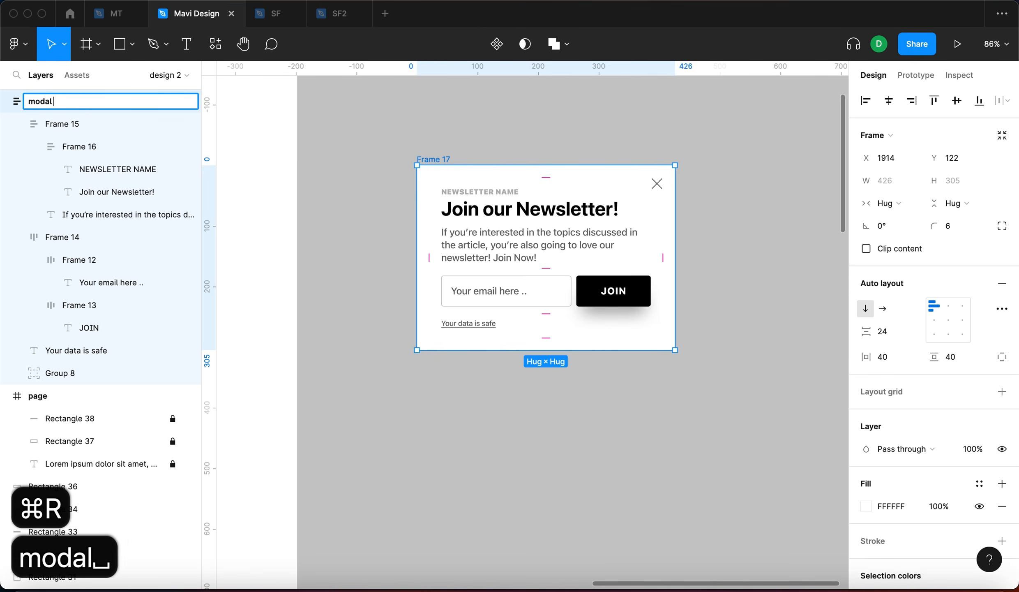
pyautogui.write('window - newsletter popup')
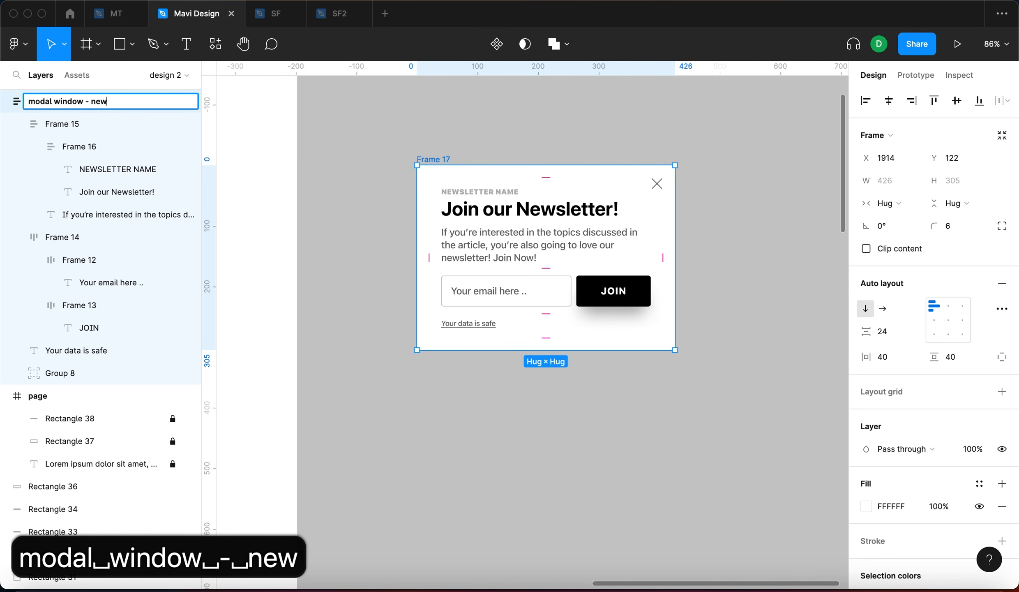
pyautogui.press('Return')
pyautogui.click(734, 192)
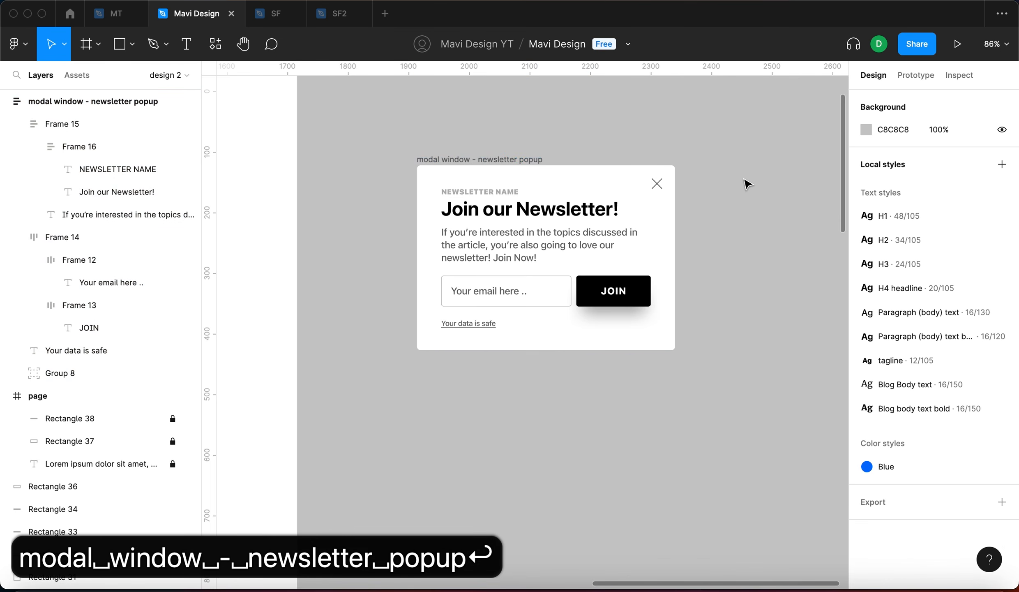
# Step: Add a drop shadow to the newsletter popup frame with a Y offset of 44
pyautogui.scroll(-3, 747, 184)
pyautogui.click(596, 163)
pyautogui.scroll(-5, 903, 314)
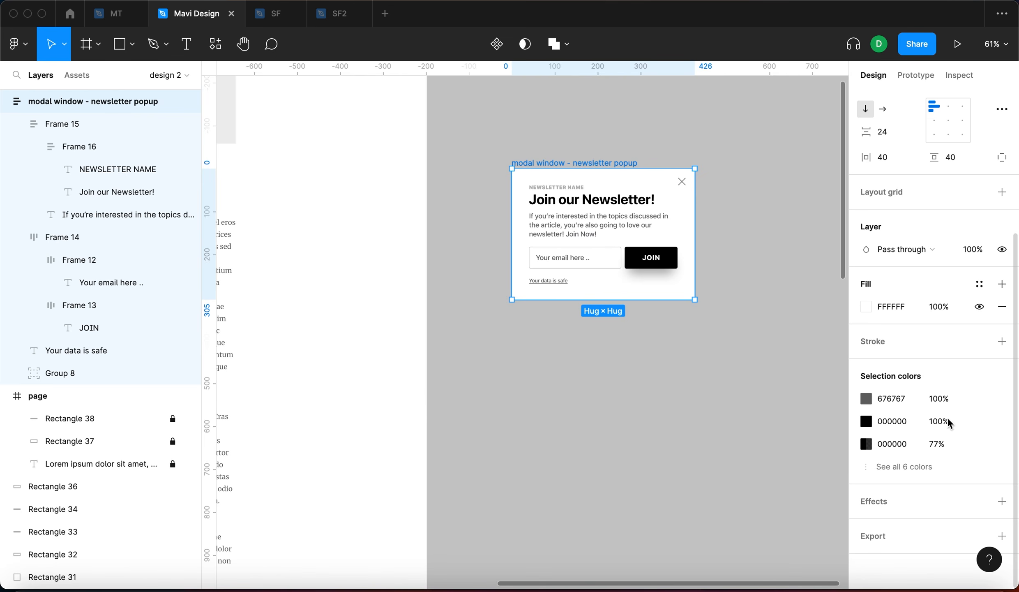
pyautogui.click(1001, 501)
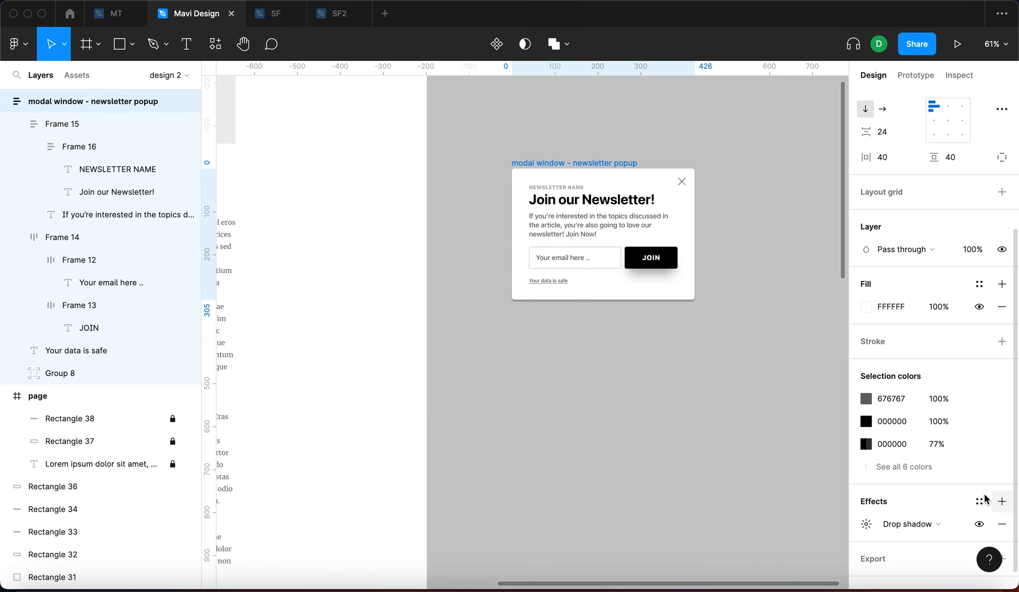
pyautogui.click(866, 524)
pyautogui.click(704, 509)
pyautogui.hotkey('shift', 'Up')
pyautogui.hotkey('shift', 'Up')
pyautogui.hotkey('shift', 'Up')
pyautogui.hotkey('shift', 'Up')
pyautogui.hscroll(4, 792, 289)
pyautogui.scroll(3, 792, 289)
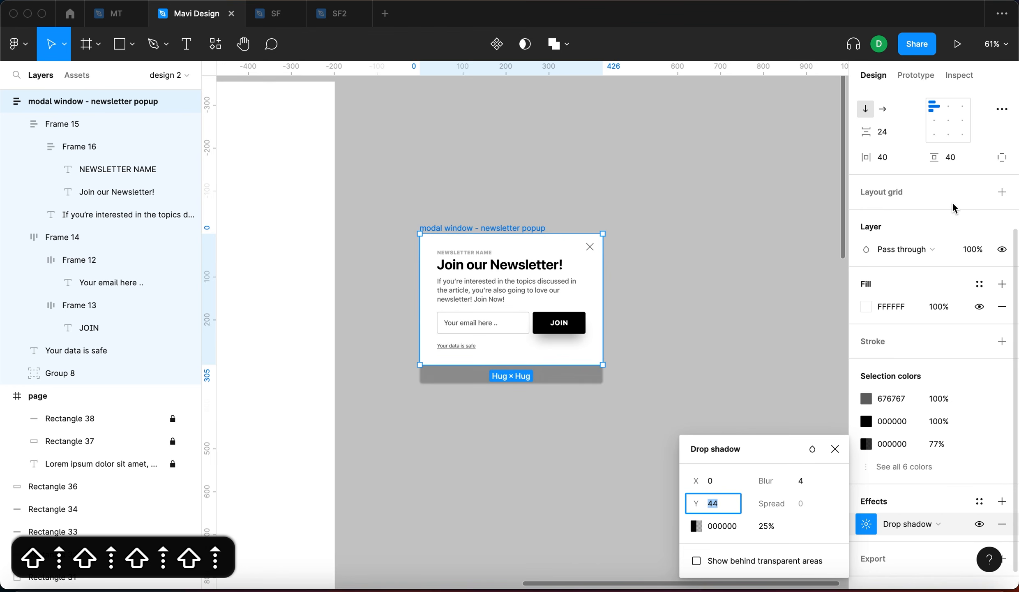
# Step: Turn on Clip content for the newsletter popup frame and set its drop shadow spread to -20
pyautogui.scroll(5, 956, 209)
pyautogui.click(870, 156)
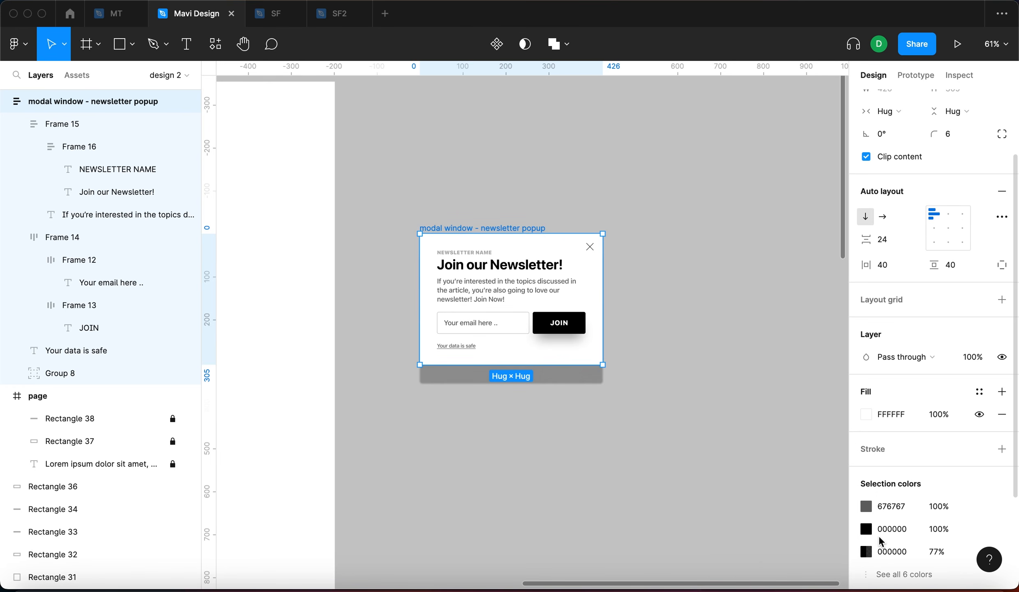
pyautogui.scroll(-3, 941, 438)
pyautogui.click(866, 505)
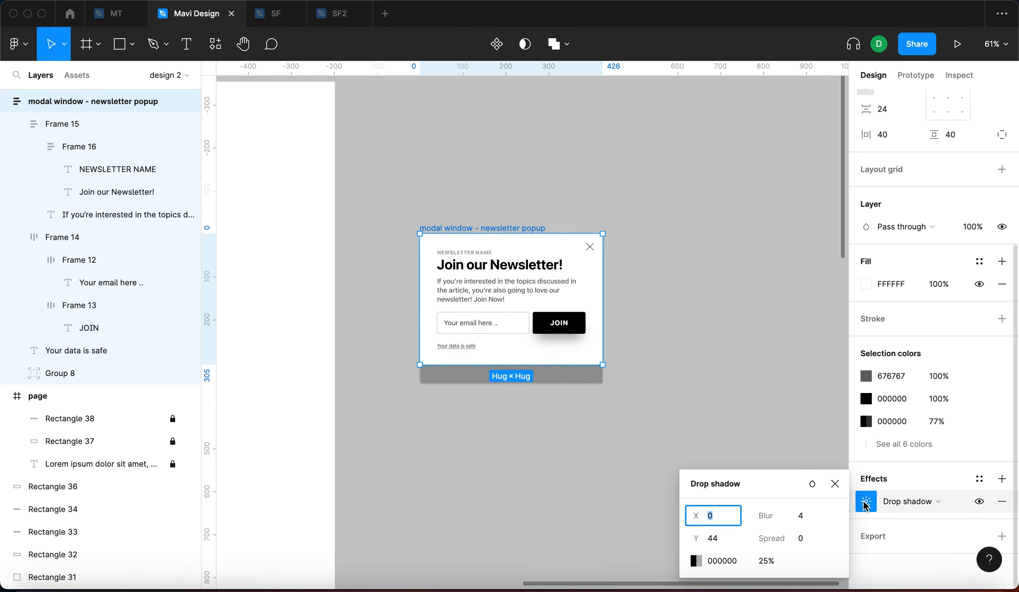
pyautogui.click(801, 538)
pyautogui.hotkey('shift', 'Down')
pyautogui.hotkey('shift', 'Down')
# Step: Set the popup's drop shadow to a Y offset of 64 and a blur of 74
pyautogui.click(801, 515)
pyautogui.hotkey('shift', 'Up')
pyautogui.hotkey('shift', 'Up')
pyautogui.hotkey('shift', 'Up')
pyautogui.hotkey('shift', 'Up')
pyautogui.hotkey('shift', 'Up')
pyautogui.hotkey('shift', 'Up')
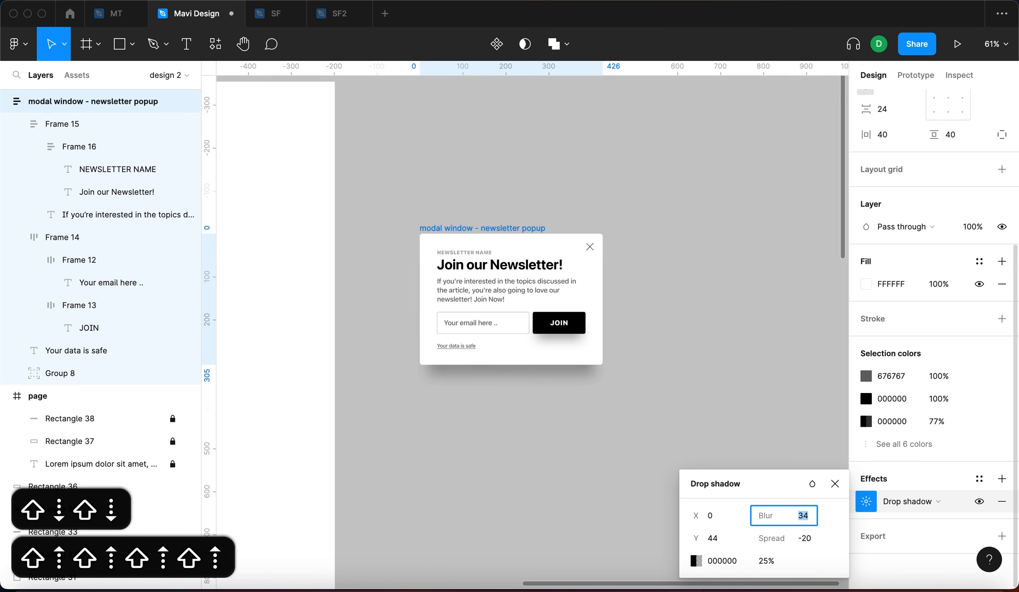
pyautogui.click(712, 538)
pyautogui.hotkey('shift', 'Up')
pyautogui.hotkey('shift', 'Up')
pyautogui.click(801, 515)
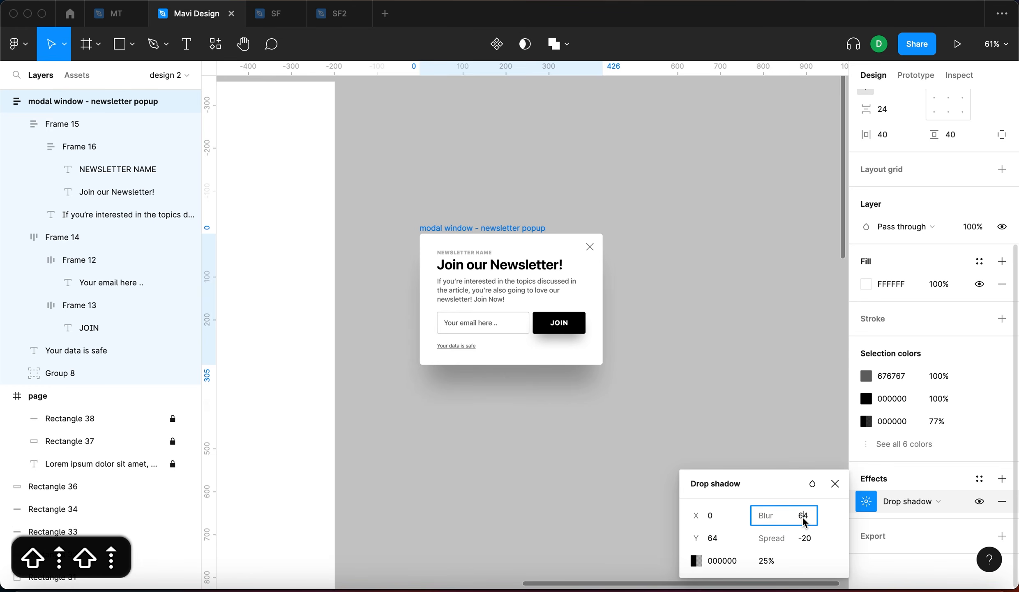
pyautogui.hotkey('shift', 'Up')
# Step: Set the opacity of the popup's drop shadow to 16%
pyautogui.scroll(5, 518, 339)
pyautogui.click(767, 561)
pyautogui.hotkey('shift', 'Down')
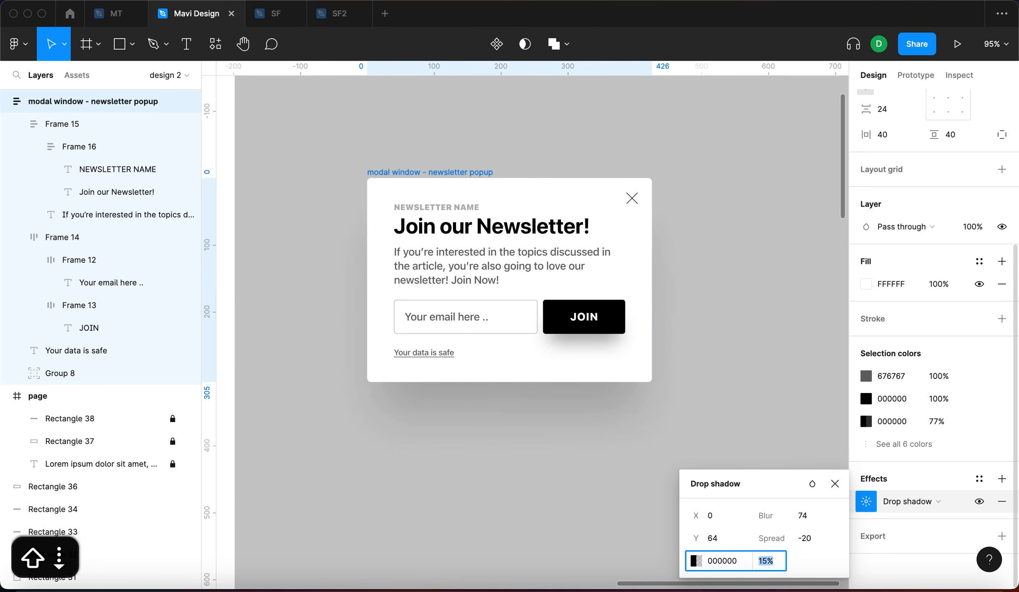
pyautogui.press('Up')
pyautogui.press('Return')
pyautogui.click(726, 341)
# Step: Move the newsletter popup frame to about X 1861, Y -15
pyautogui.scroll(2, 548, 230)
pyautogui.hscroll(-2, 549, 229)
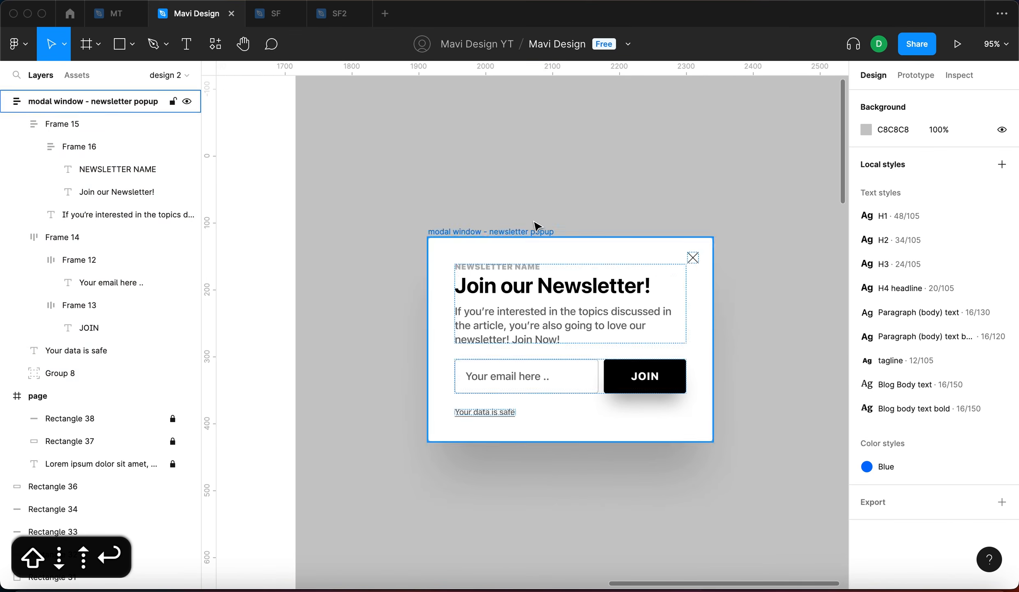
pyautogui.moveTo(493, 232); pyautogui.dragTo(459, 141)
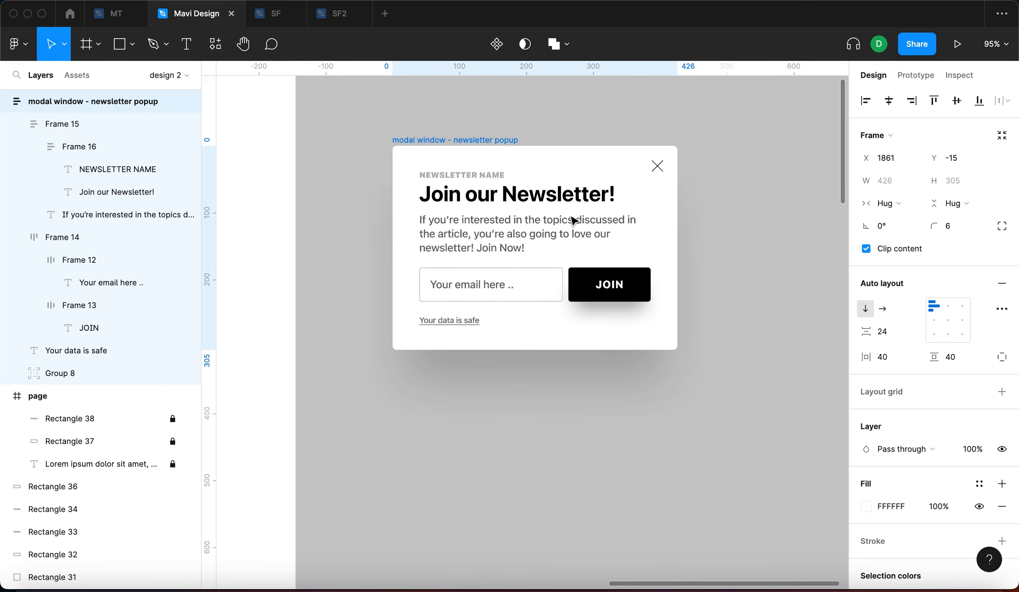
pyautogui.click(730, 253)
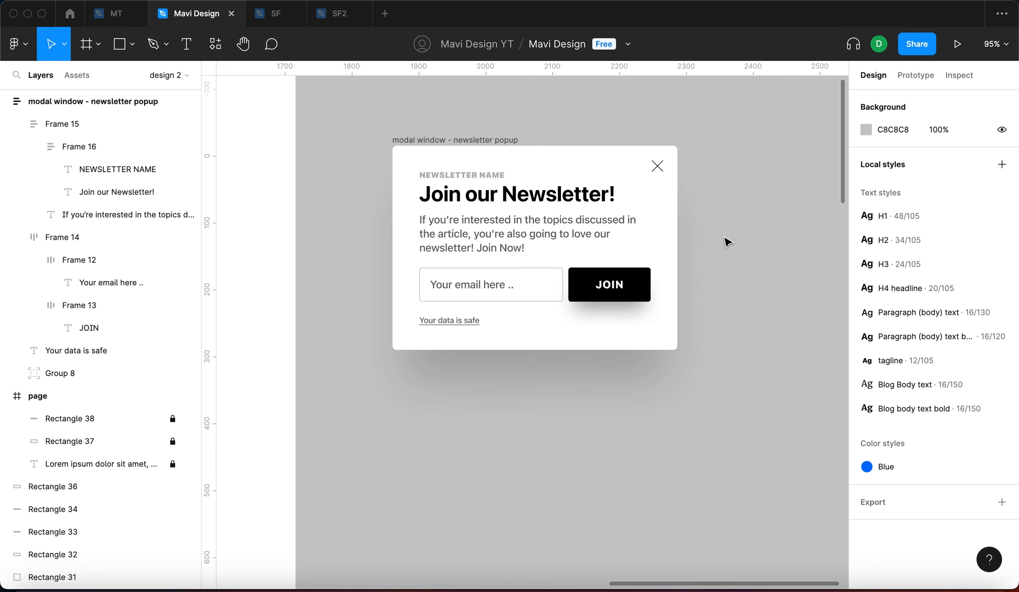
pyautogui.scroll(2, 728, 241)
pyautogui.hscroll(-1, 728, 242)
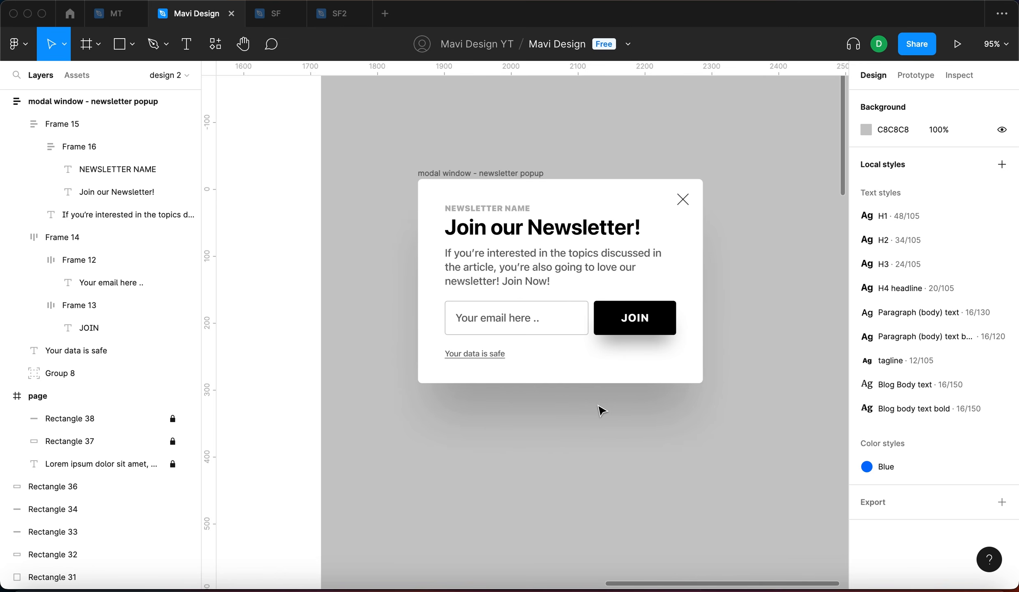
pyautogui.click(467, 361)
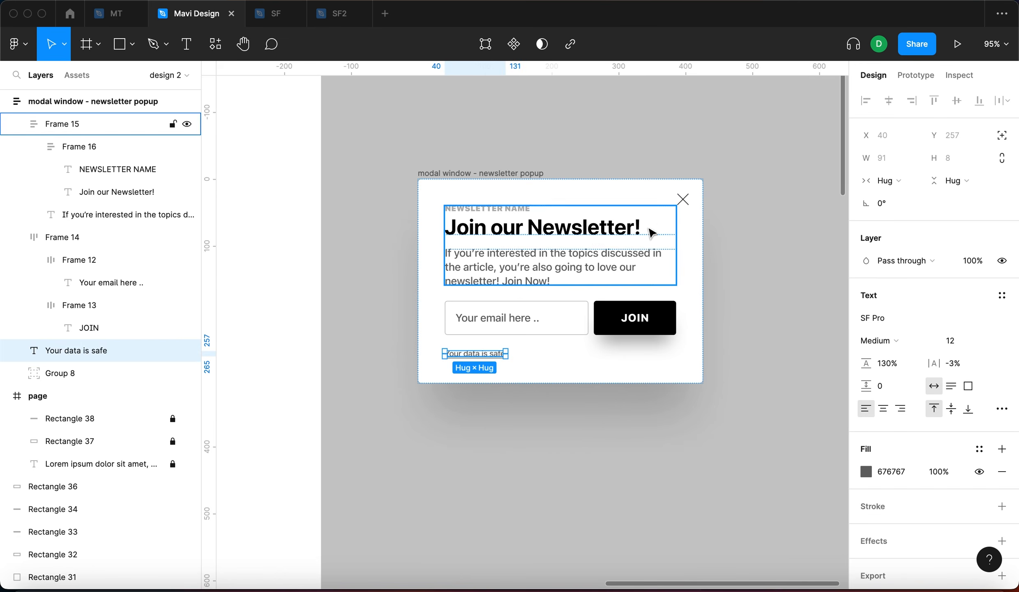
pyautogui.click(683, 200)
pyautogui.hscroll(-3, 748, 217)
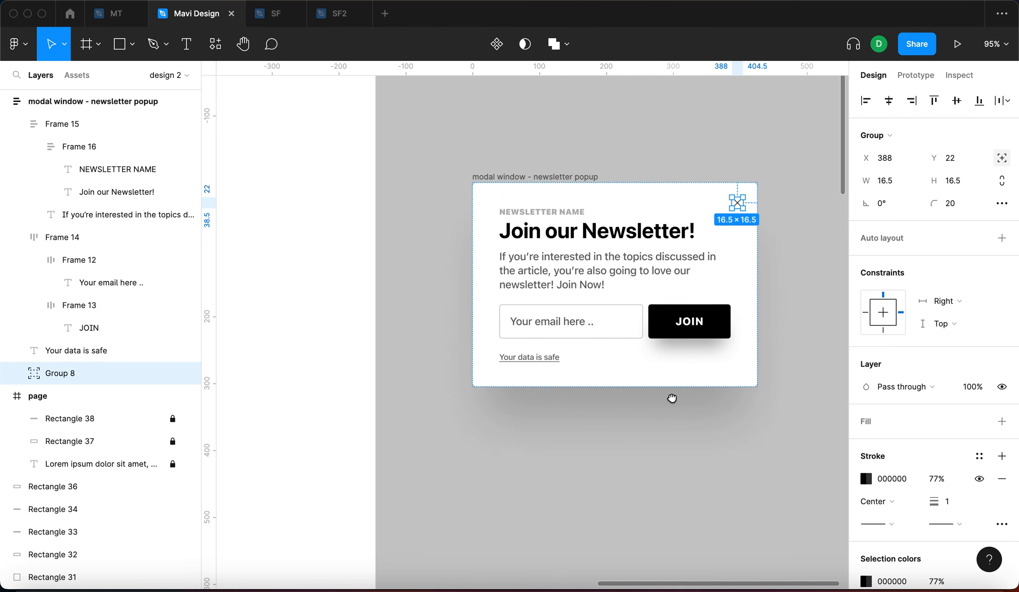
pyautogui.press('Escape')
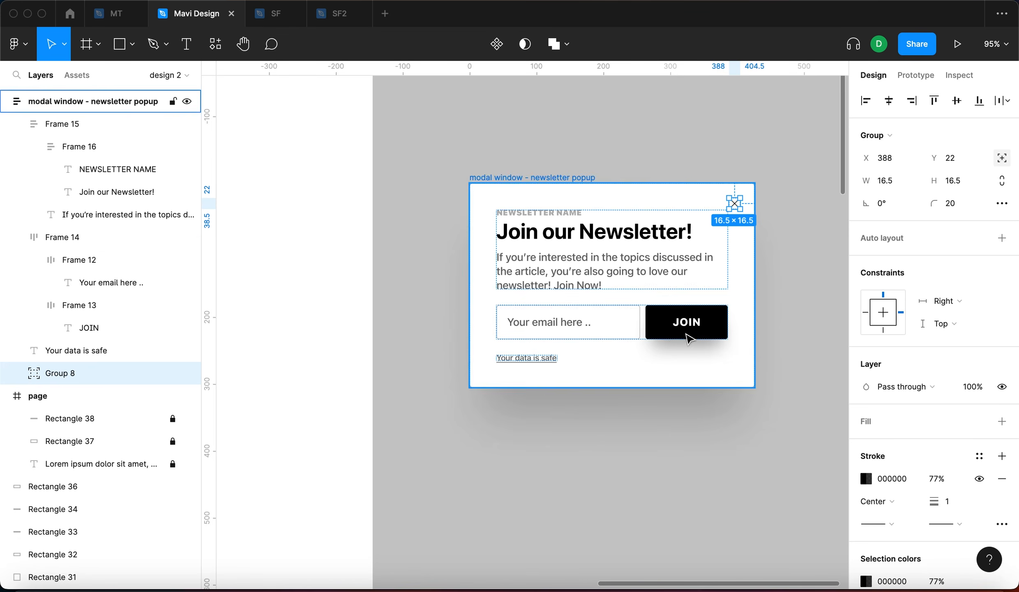
pyautogui.click(711, 487)
# Step: Move the newsletter popup frame close beside the page frame, with its top edge level with the page's top edge
pyautogui.scroll(-5, 681, 431)
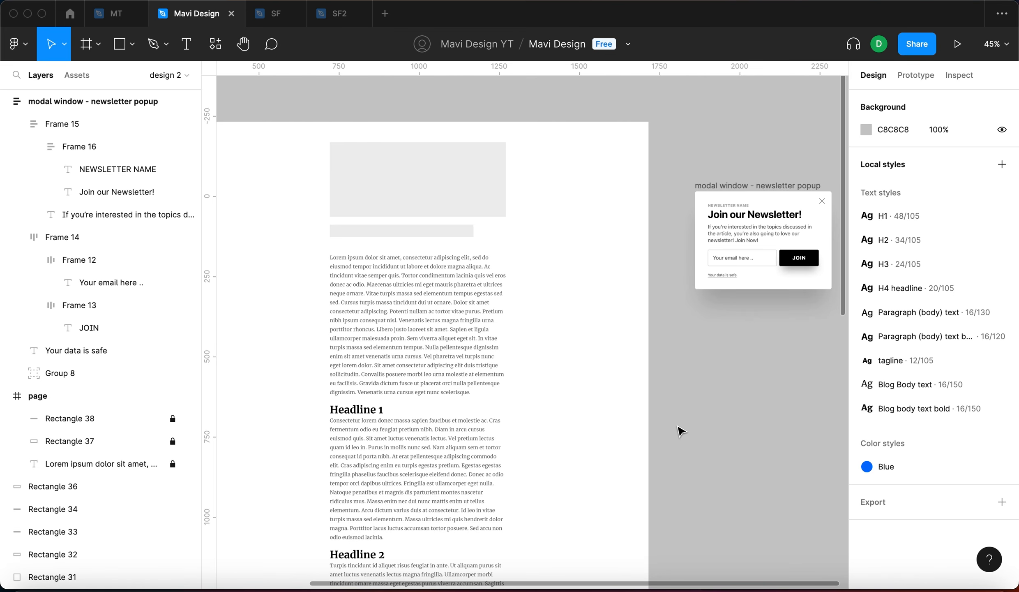
pyautogui.moveTo(731, 185); pyautogui.dragTo(711, 149)
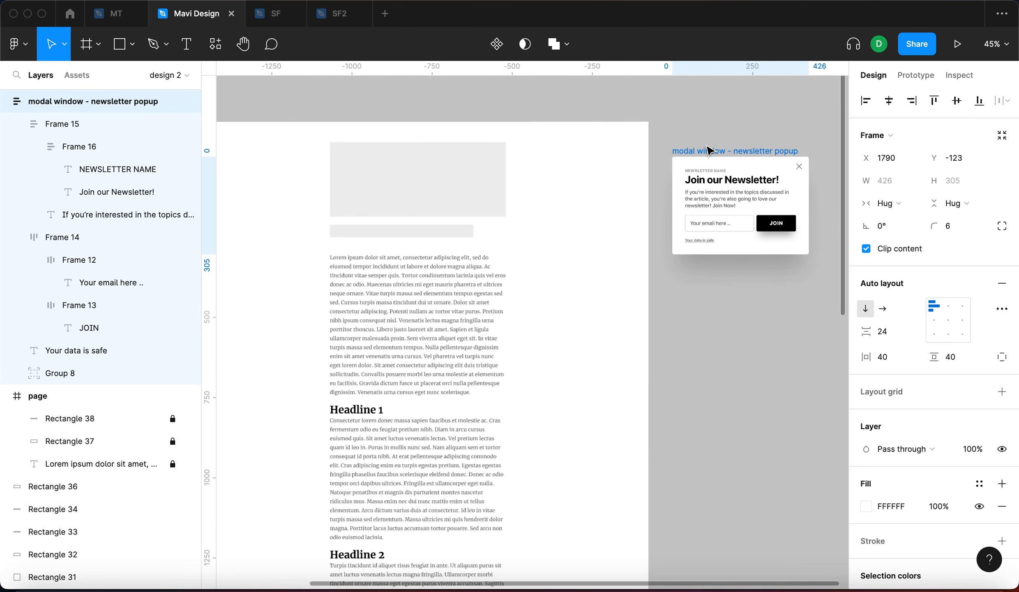
pyautogui.click(716, 392)
pyautogui.scroll(-5, 716, 393)
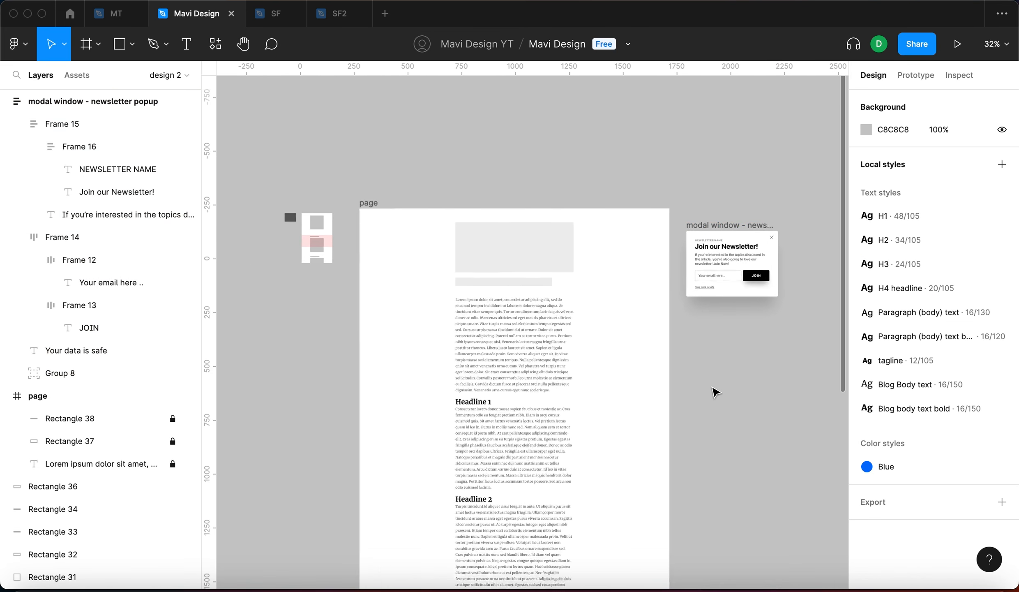
pyautogui.moveTo(703, 208); pyautogui.dragTo(702, 187)
pyautogui.click(693, 342)
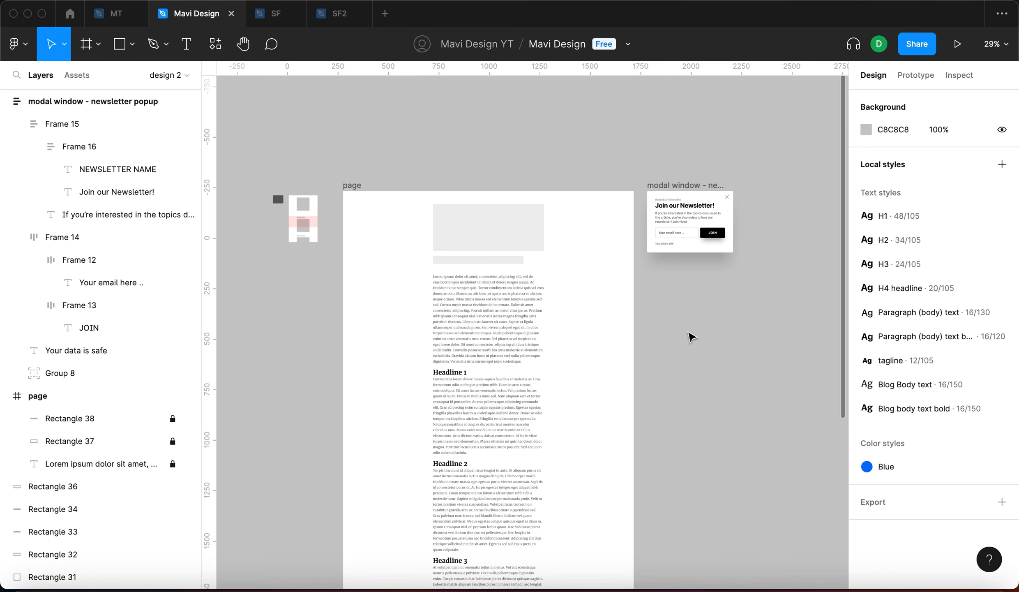
pyautogui.scroll(5, 302, 220)
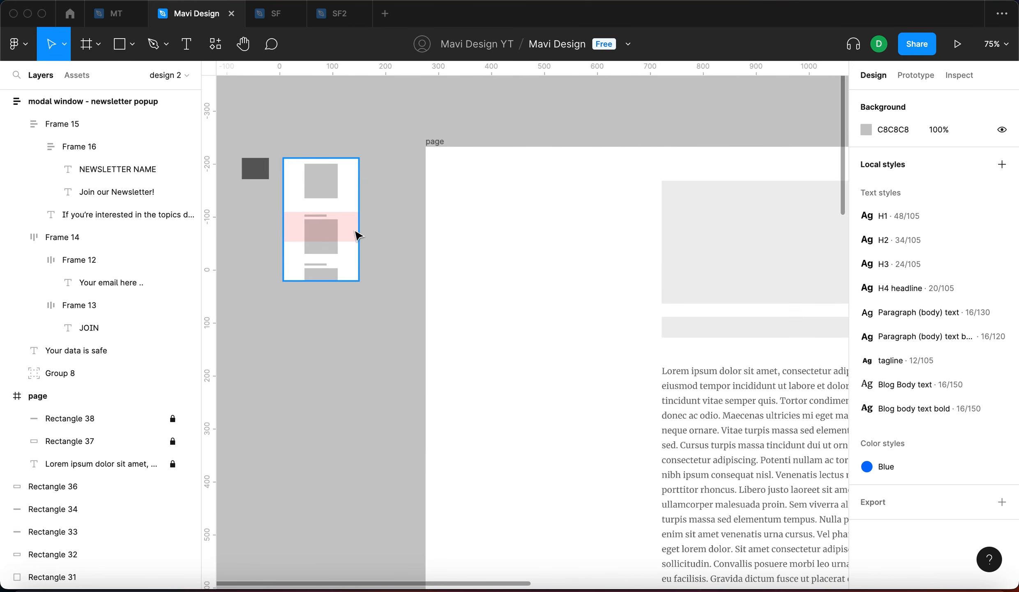
# Step: Place a copy of the miniature's translucent red rectangle in the page frame, sized 1440 × 706 at X 0, Y 868
pyautogui.scroll(-3, 320, 230)
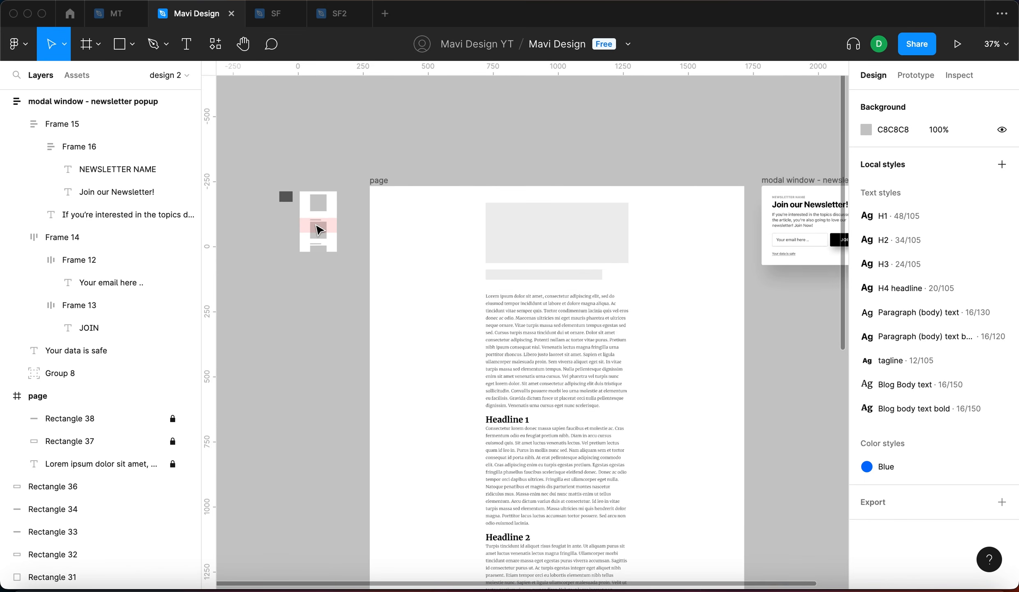
pyautogui.moveTo(334, 226); pyautogui.dragTo(525, 493)
pyautogui.scroll(2, 420, 428)
pyautogui.scroll(-4, 376, 422)
pyautogui.scroll(-3, 596, 467)
pyautogui.hscroll(-2, 596, 467)
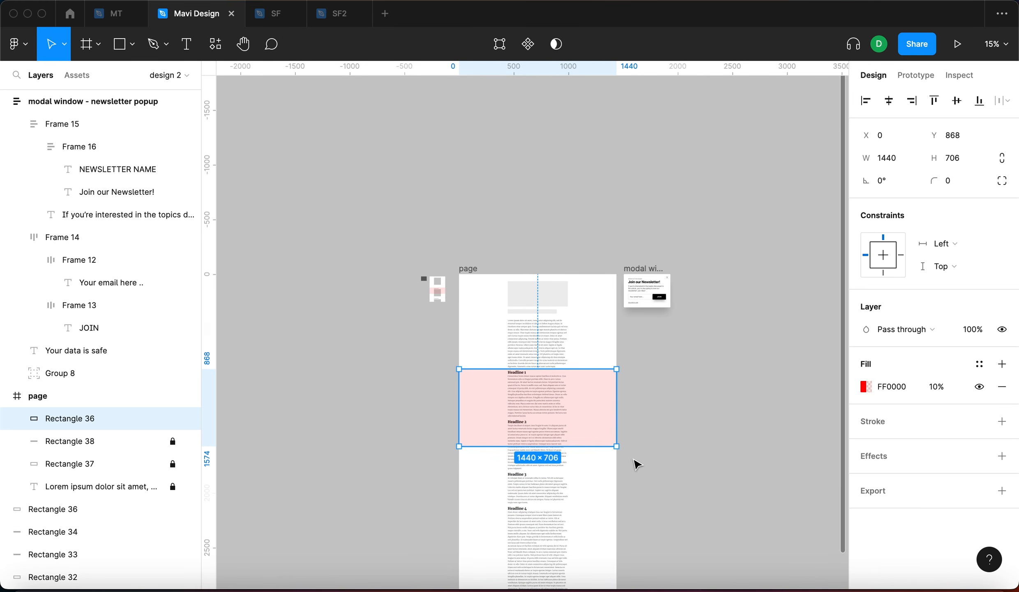
# Step: Move the translucent red rectangle down the page to about Y 1120
pyautogui.click(635, 463)
pyautogui.moveTo(580, 293); pyautogui.dragTo(581, 321)
pyautogui.press('Escape')
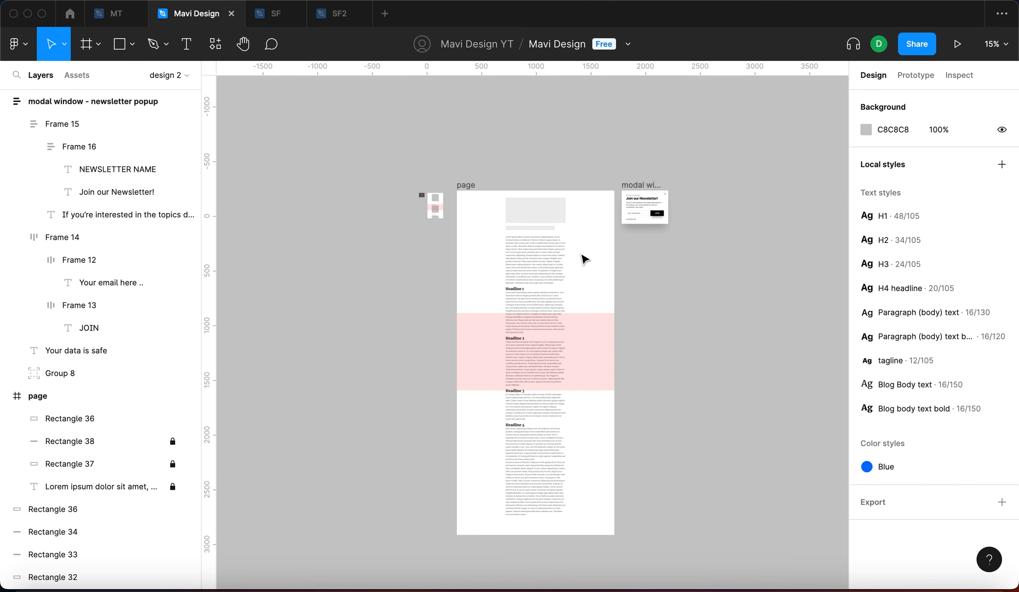
# Step: Connect the red rectangle to the newsletter popup frame with a prototype interaction triggered on Mouse enter
pyautogui.scroll(3, 563, 249)
pyautogui.scroll(-3, 561, 251)
pyautogui.scroll(2, 694, 393)
pyautogui.hscroll(2, 693, 394)
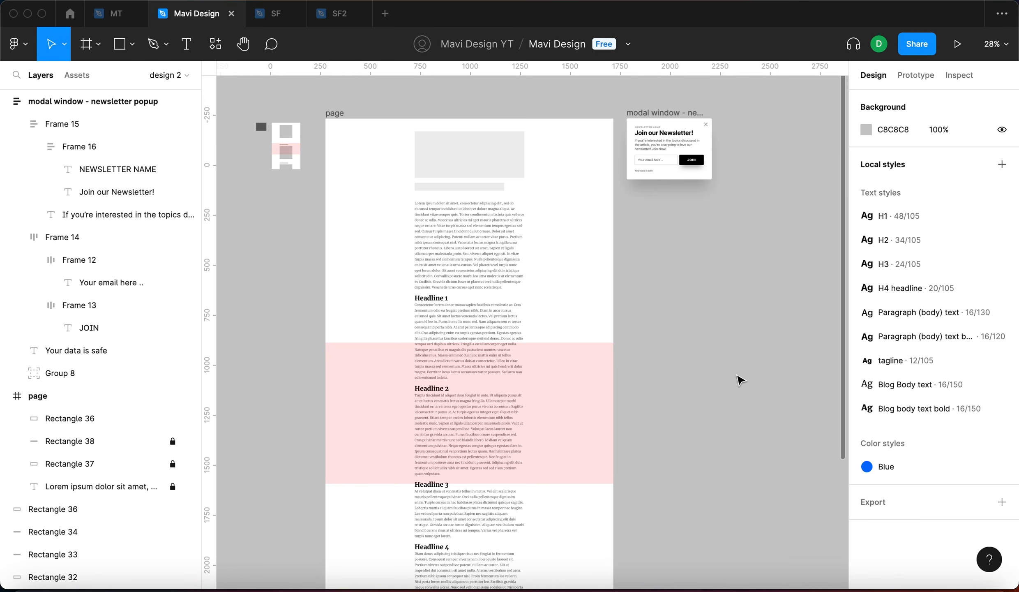
pyautogui.click(923, 78)
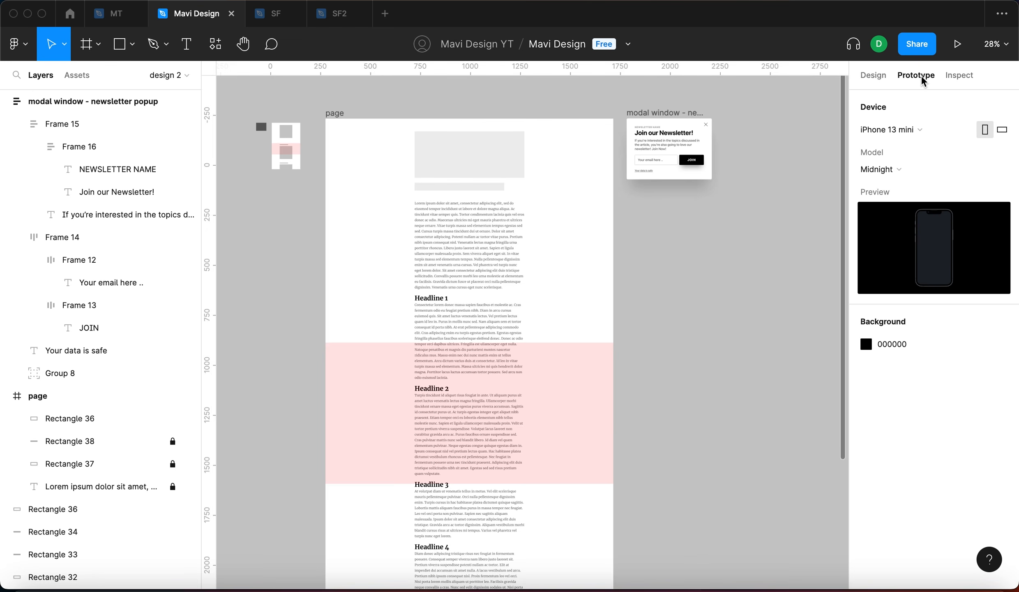
pyautogui.click(548, 423)
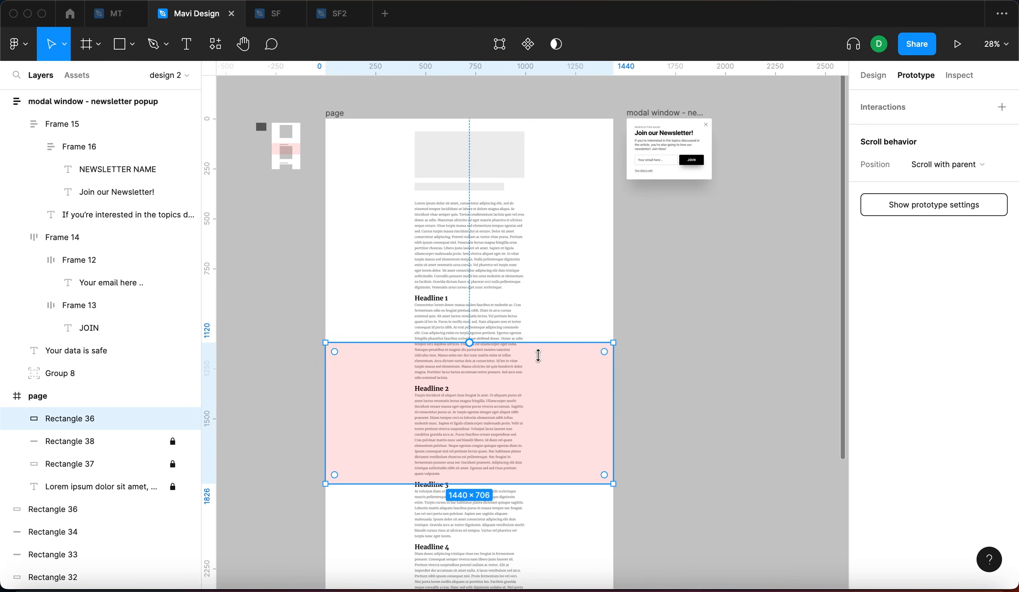
pyautogui.moveTo(613, 413); pyautogui.dragTo(682, 173)
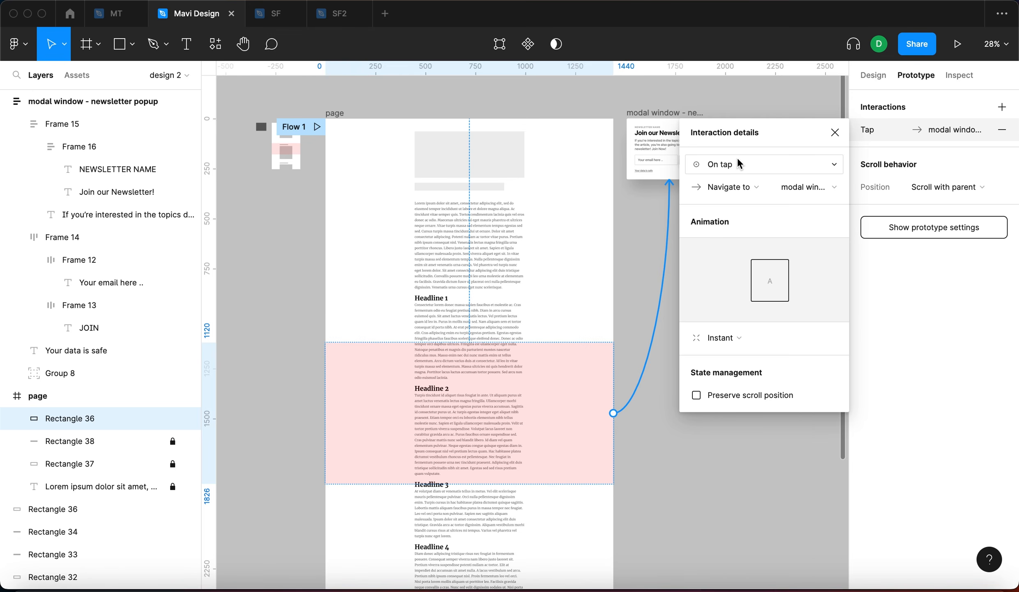
pyautogui.click(736, 158)
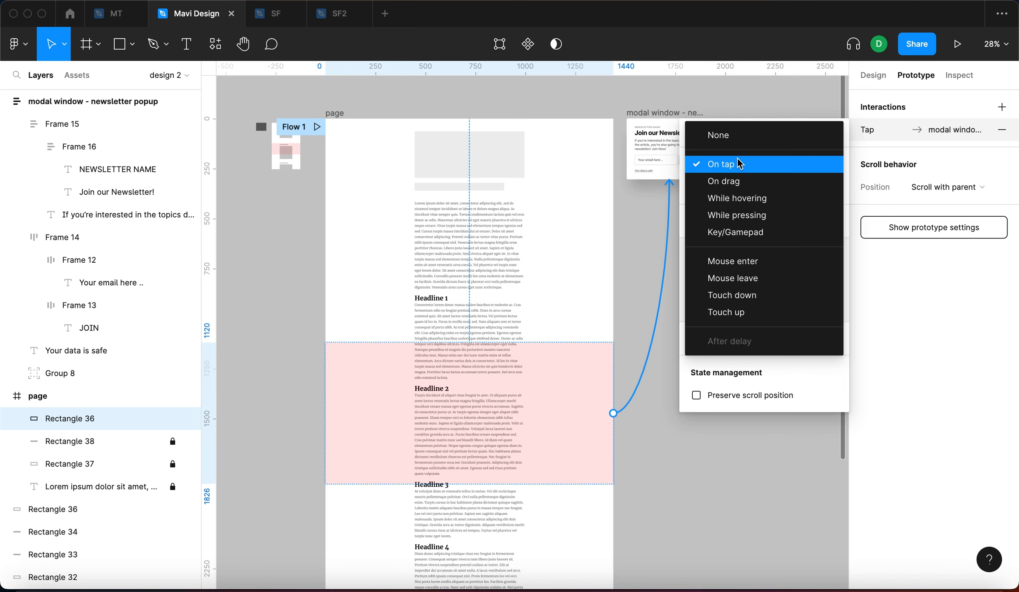
pyautogui.click(766, 257)
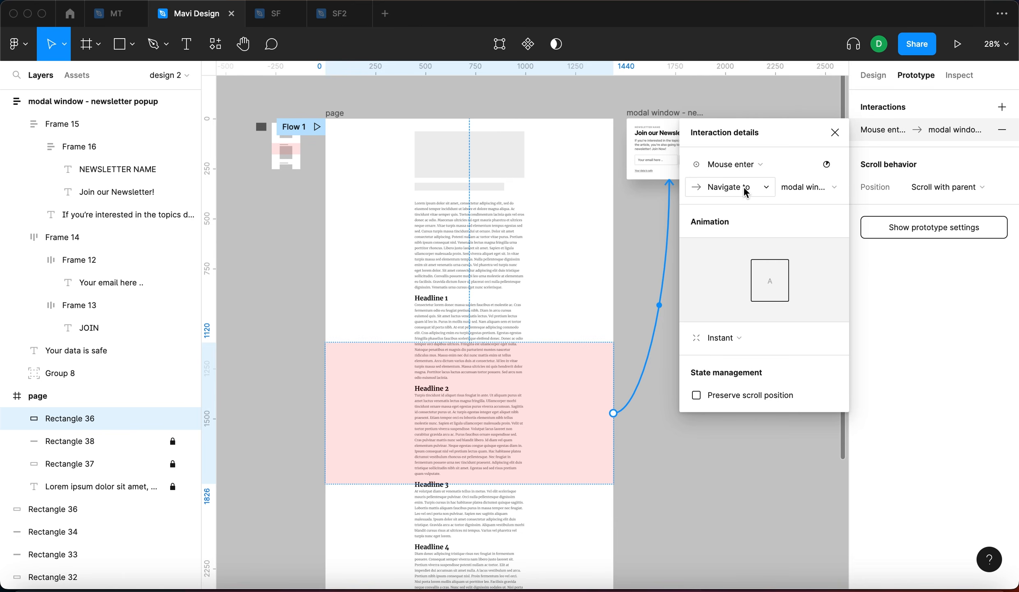
# Step: Set the interaction to open the newsletter popup as a centered overlay with a 000000 background at 25% behind it
pyautogui.click(744, 187)
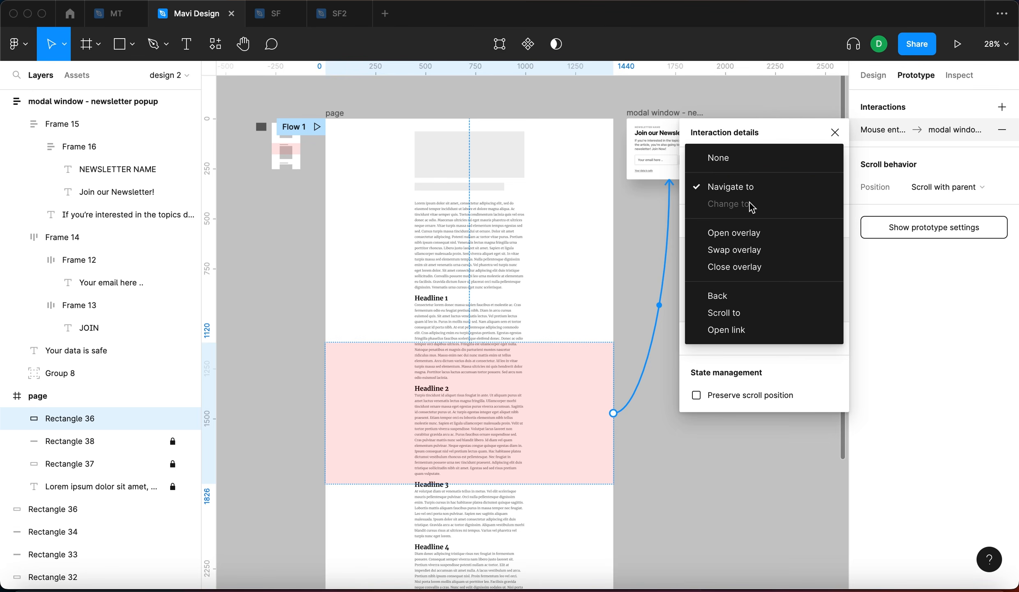
pyautogui.click(755, 233)
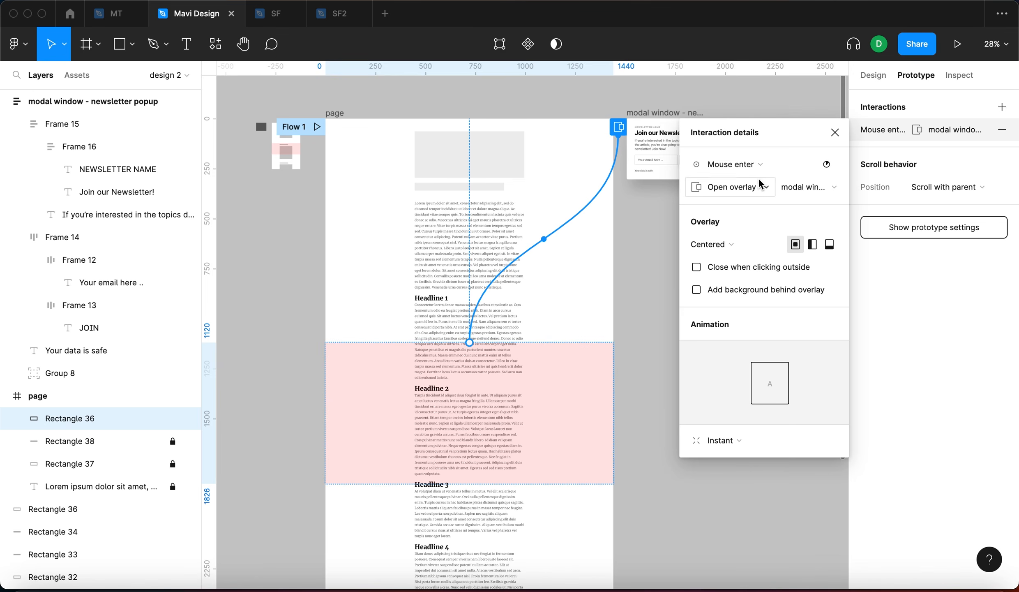
pyautogui.click(789, 189)
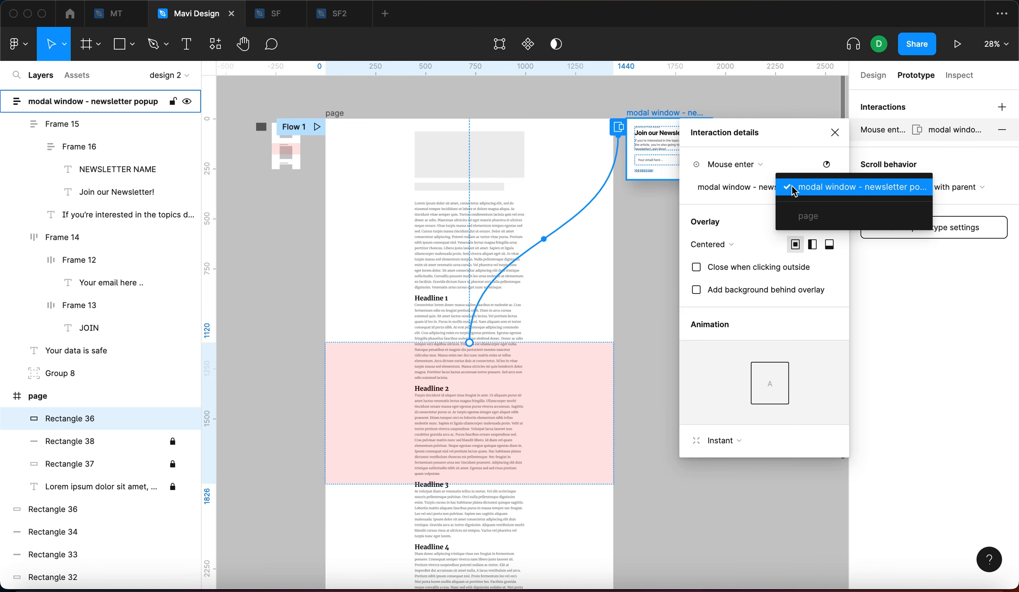
pyautogui.click(820, 188)
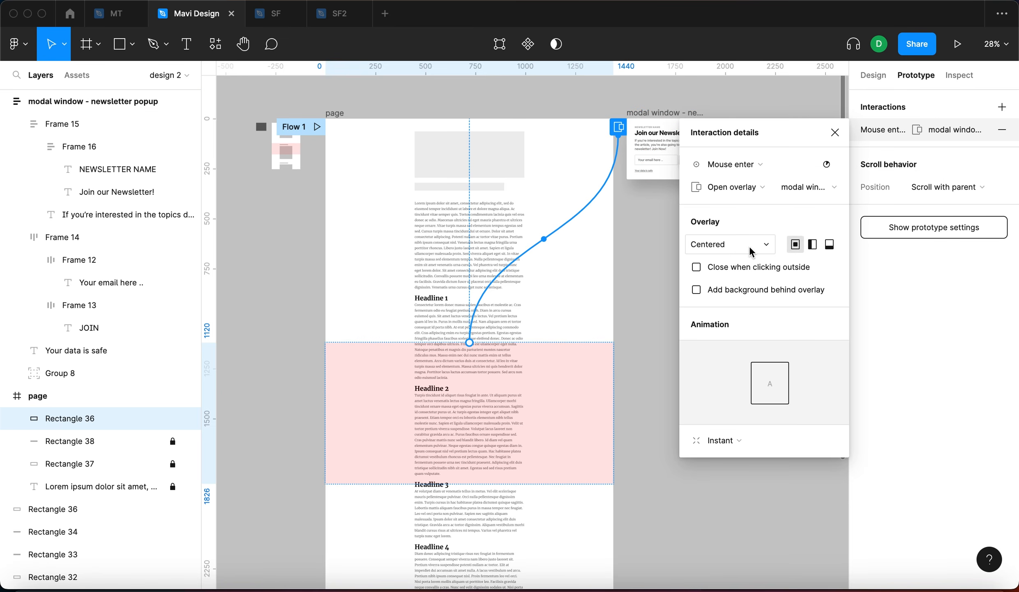
pyautogui.click(733, 290)
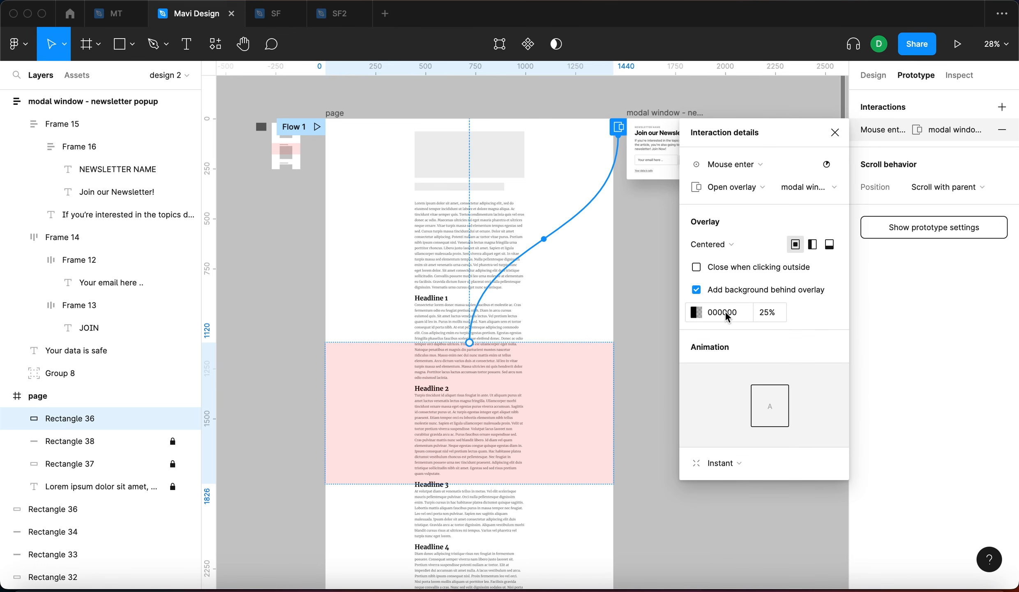
pyautogui.click(759, 312)
# Step: Animate the popup overlay with an upward Move in, easing out over 500 ms
pyautogui.click(747, 463)
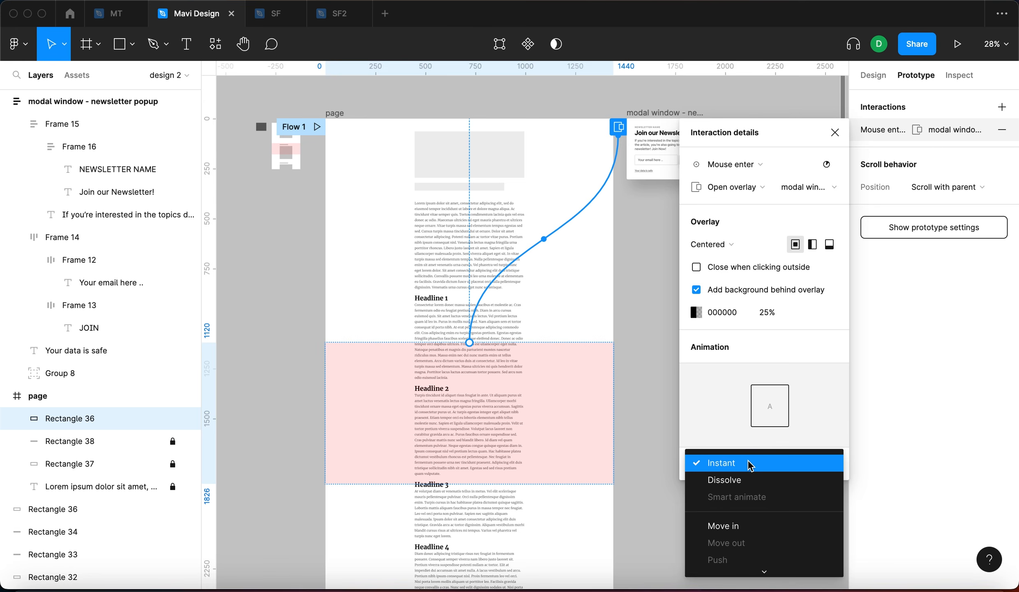
pyautogui.click(761, 498)
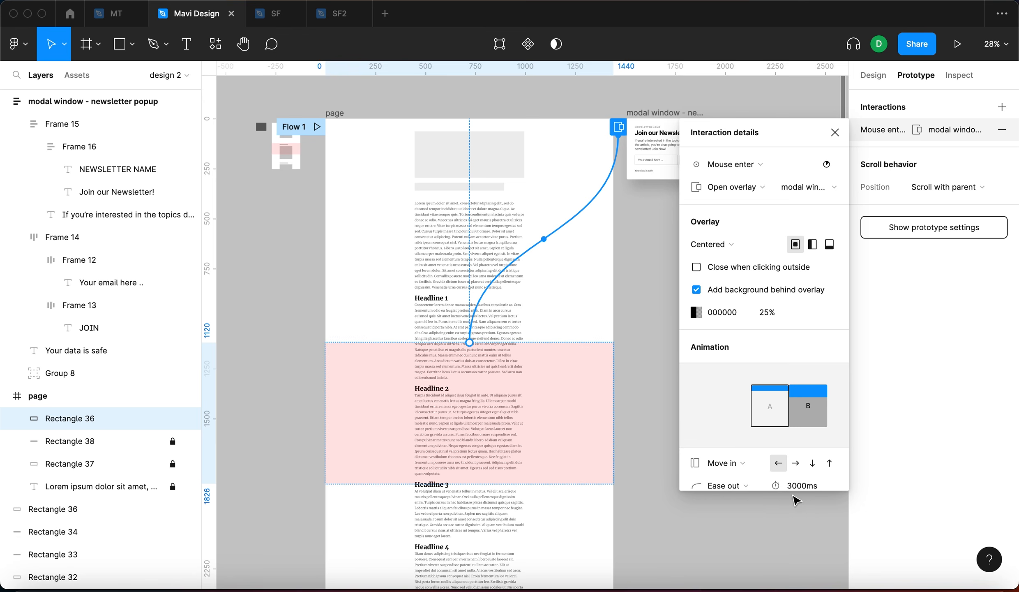
pyautogui.scroll(-1, 838, 460)
pyautogui.click(830, 451)
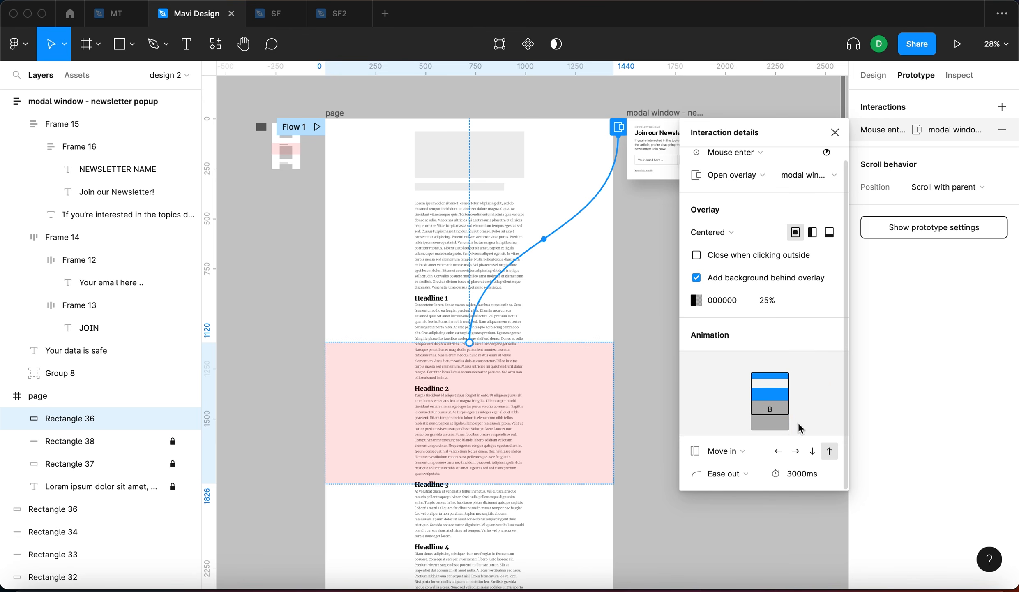
pyautogui.click(794, 476)
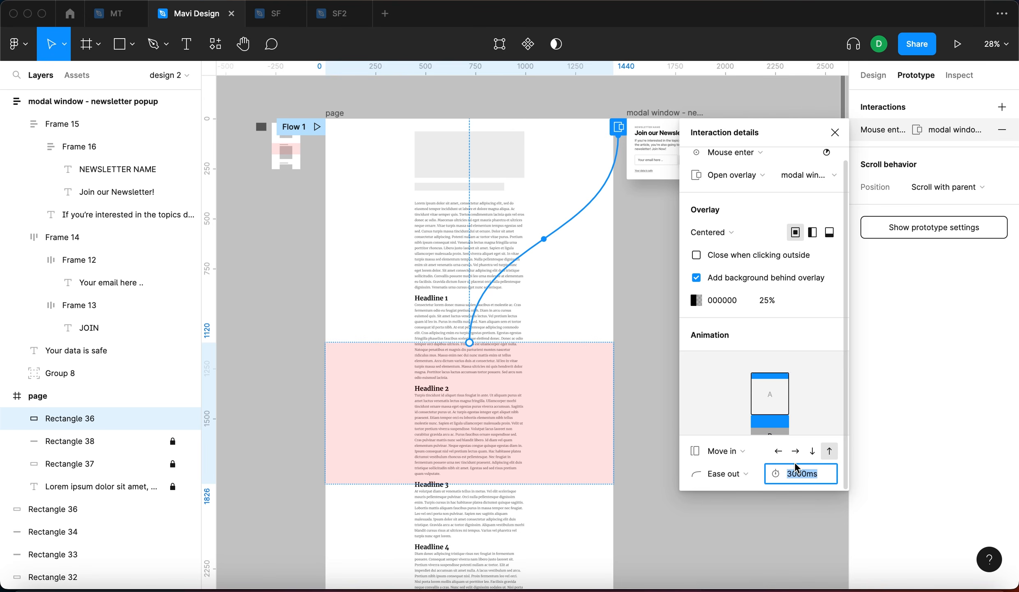
pyautogui.write('500')
pyautogui.press('Return')
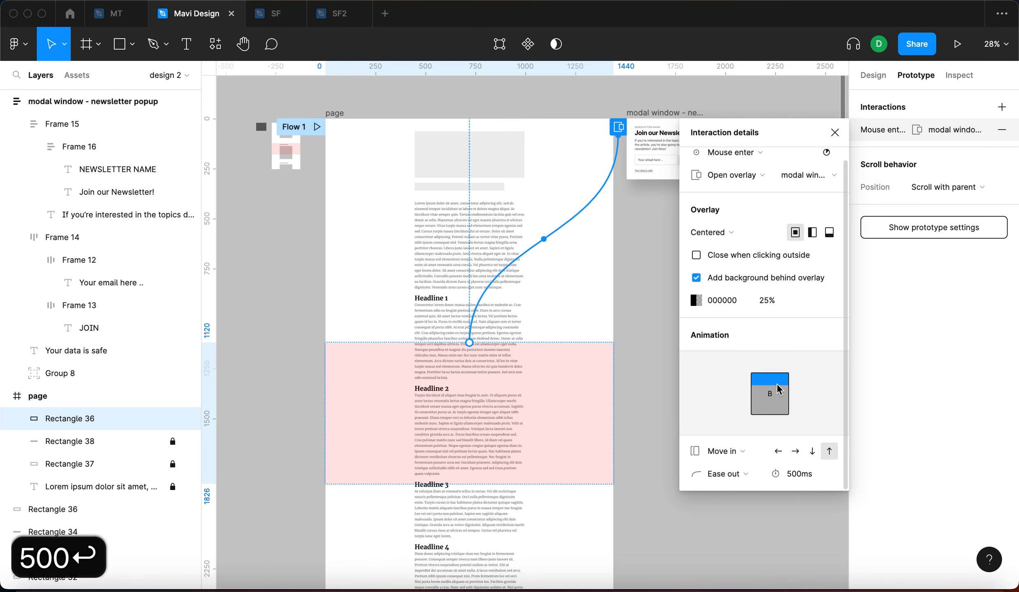
pyautogui.click(733, 451)
pyautogui.click(732, 451)
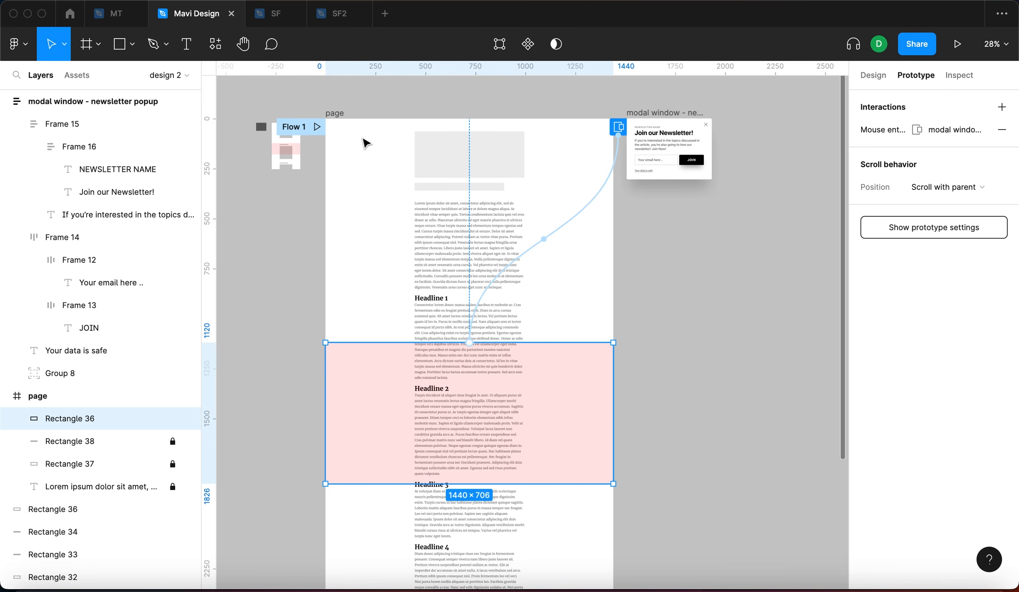
# Step: Present the prototype from the page frame, and return to the design file
pyautogui.click(338, 113)
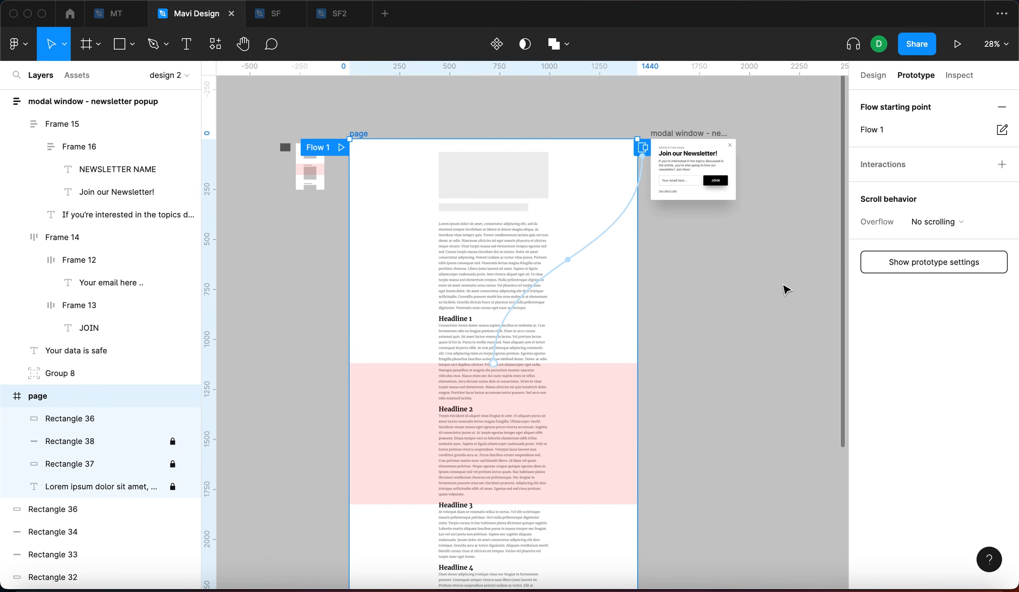
pyautogui.click(957, 44)
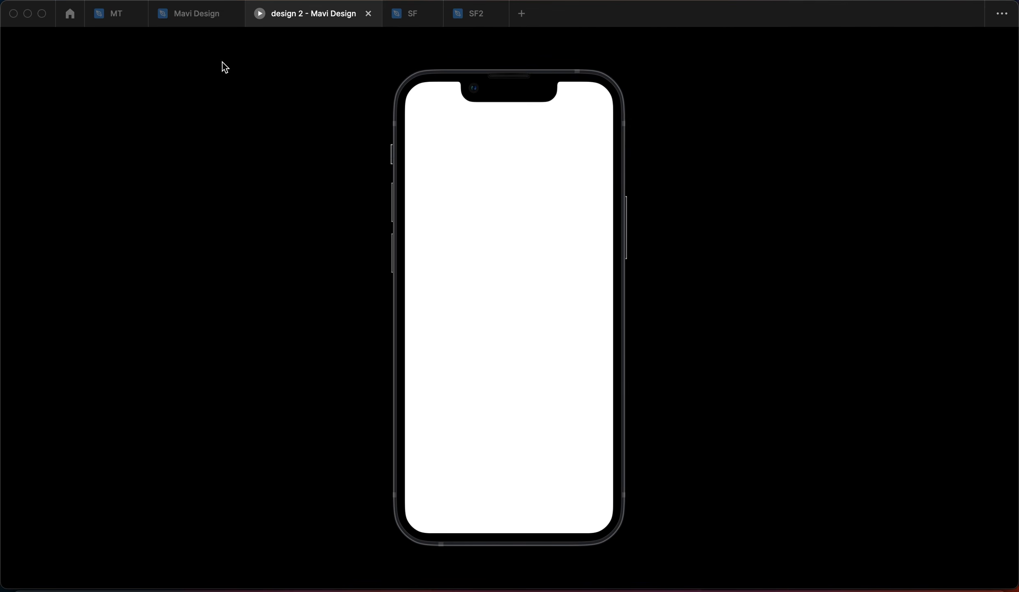
pyautogui.click(183, 14)
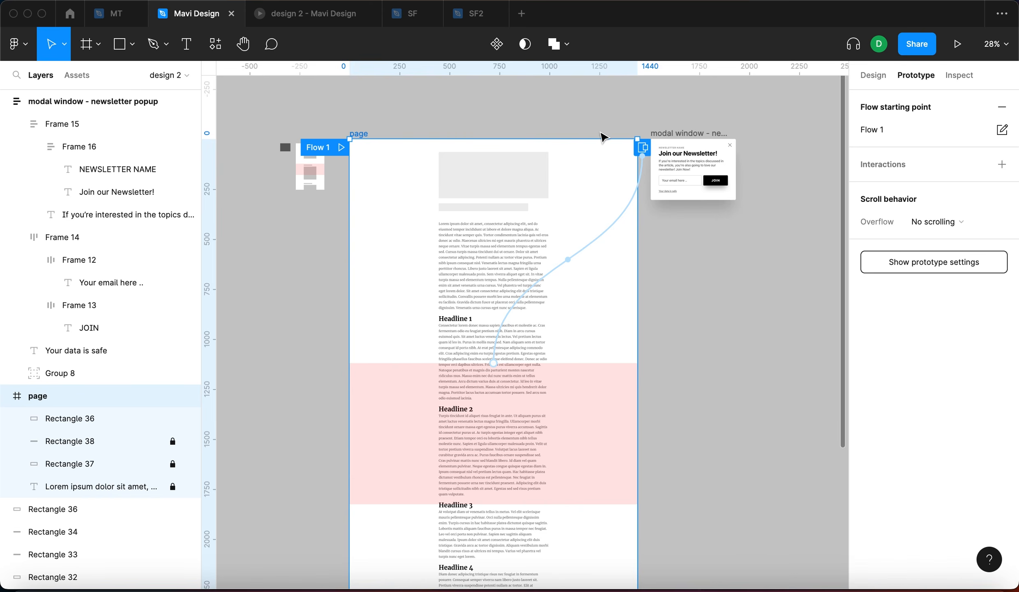
# Step: Set the prototype's device to None
pyautogui.click(940, 268)
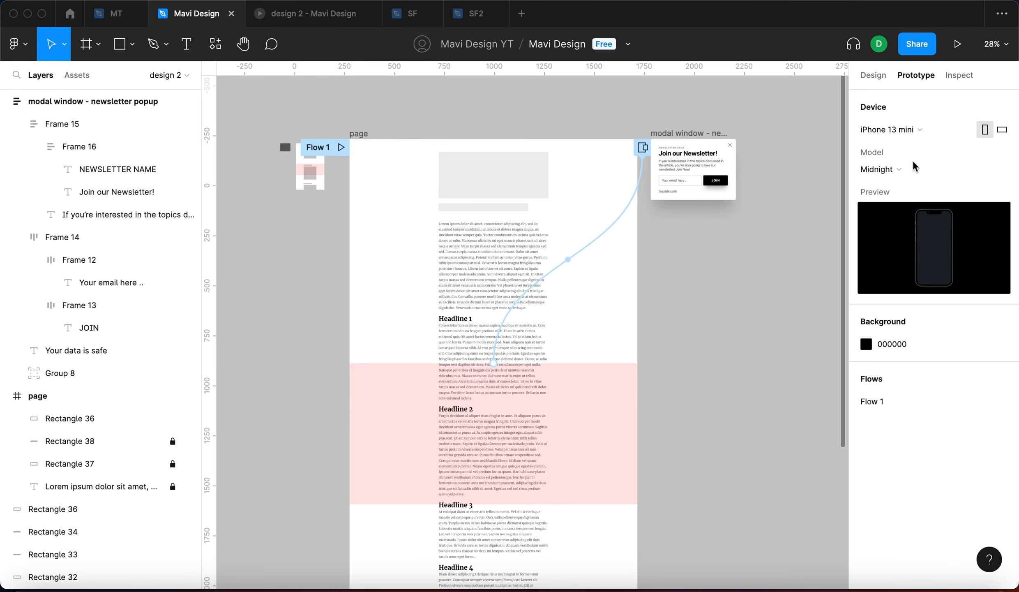
pyautogui.click(904, 130)
pyautogui.scroll(5, 904, 168)
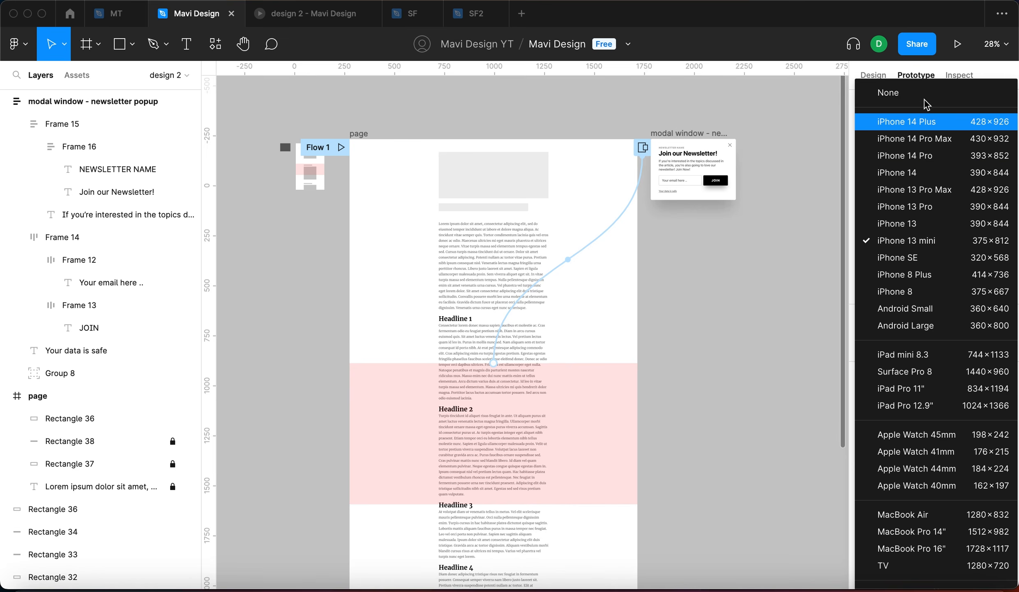
pyautogui.click(929, 94)
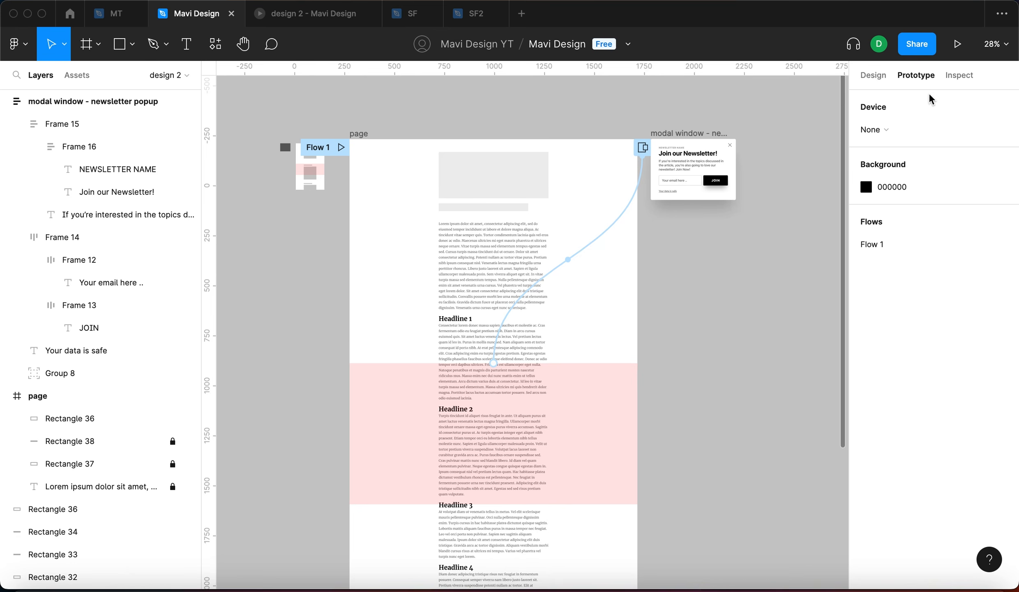
# Step: Switch to the running prototype preview and scale it to Fit width
pyautogui.click(297, 13)
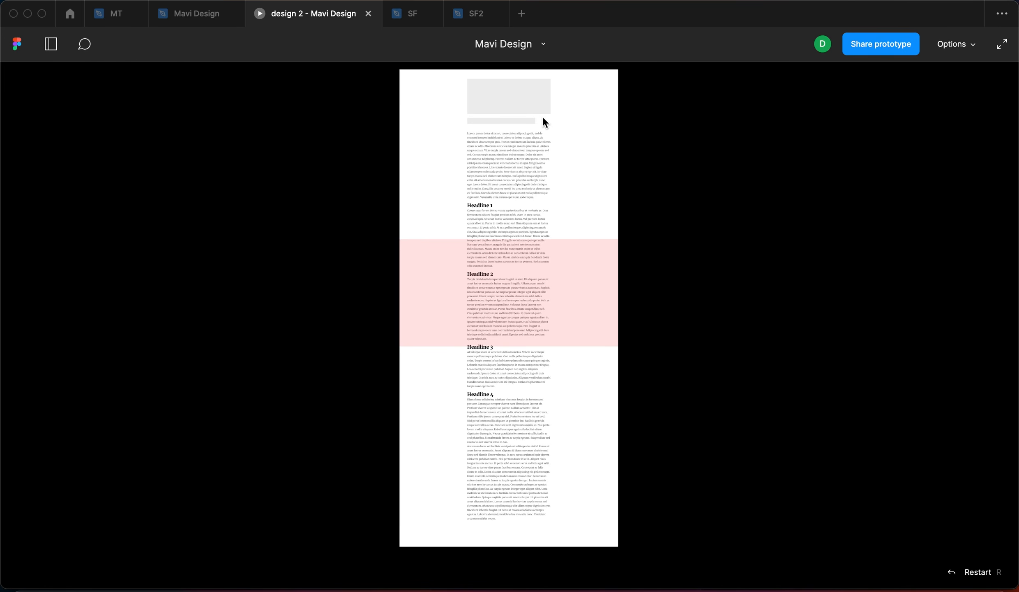
pyautogui.click(973, 45)
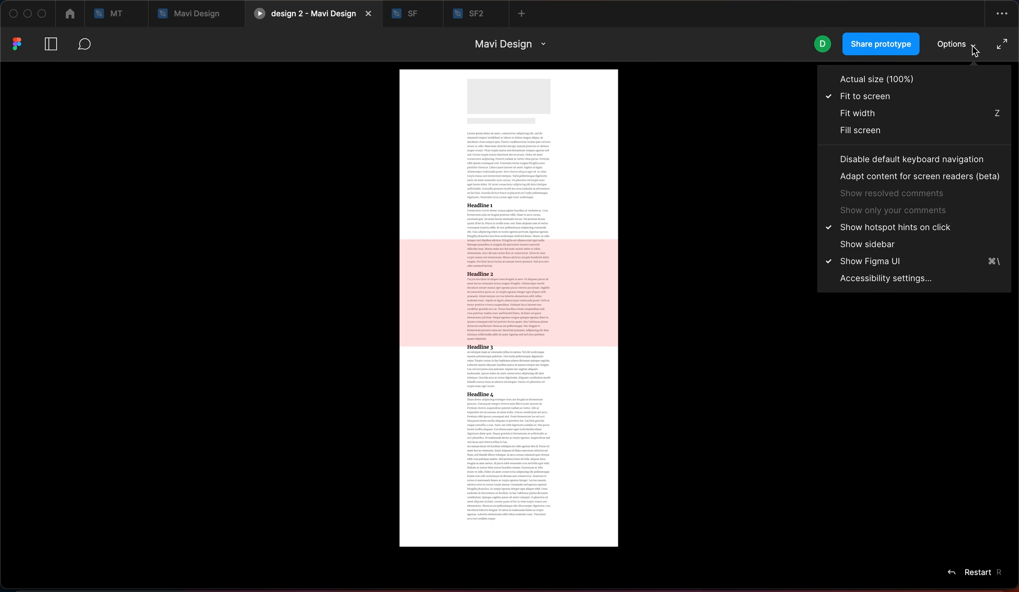
pyautogui.click(949, 116)
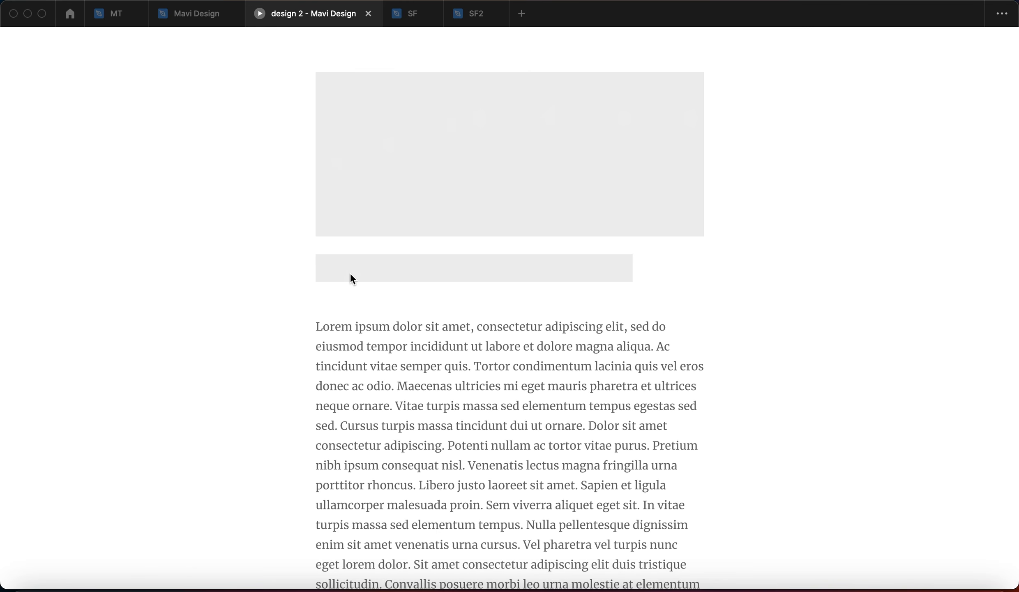
# Step: Test the popup trigger by scrolling the previewed page to the red zone, and return to the design file
pyautogui.scroll(-7, 794, 296)
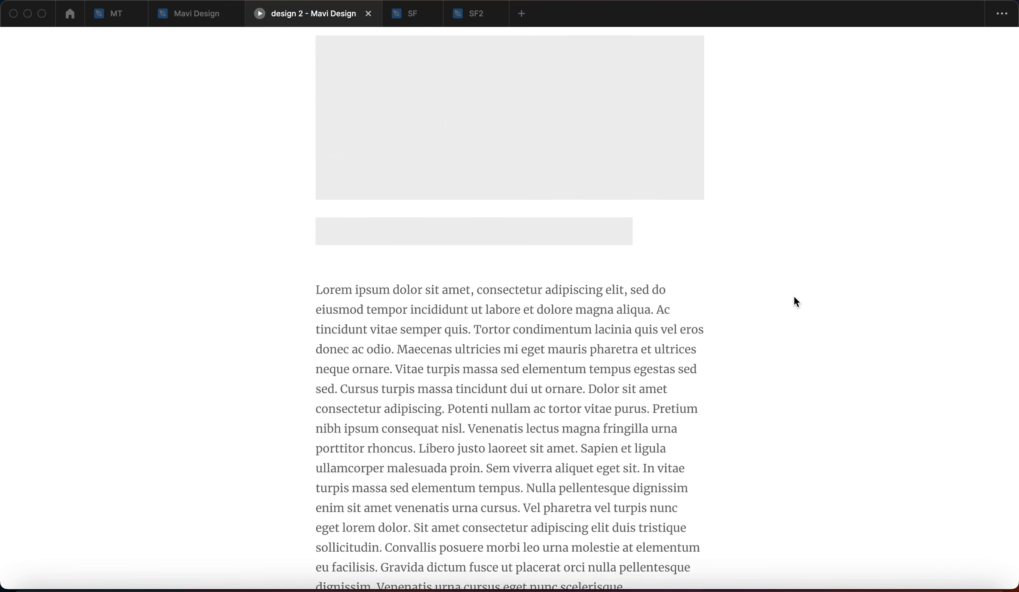
pyautogui.scroll(-2, 794, 301)
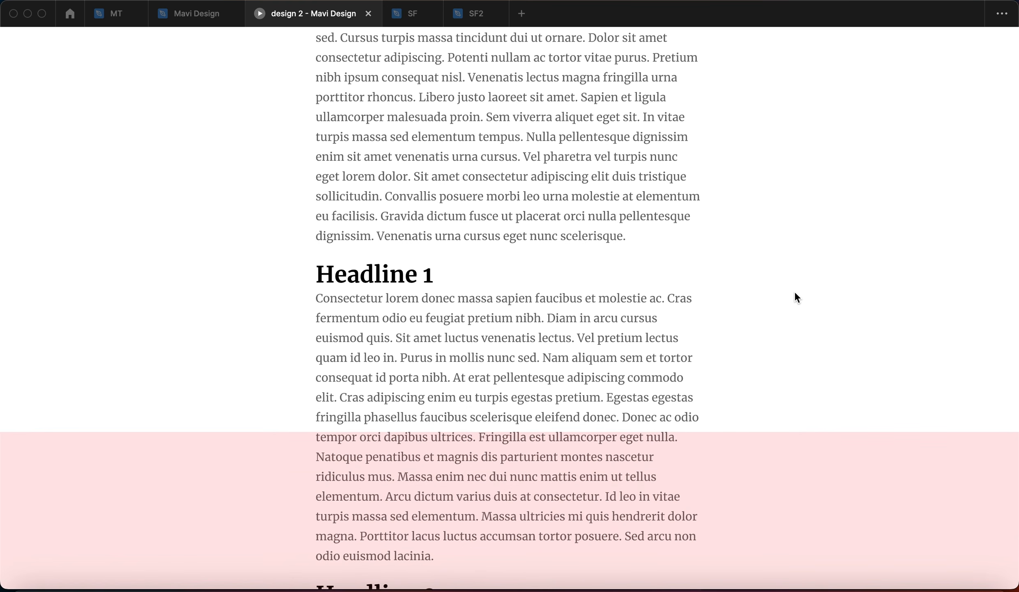
pyautogui.scroll(-1, 789, 275)
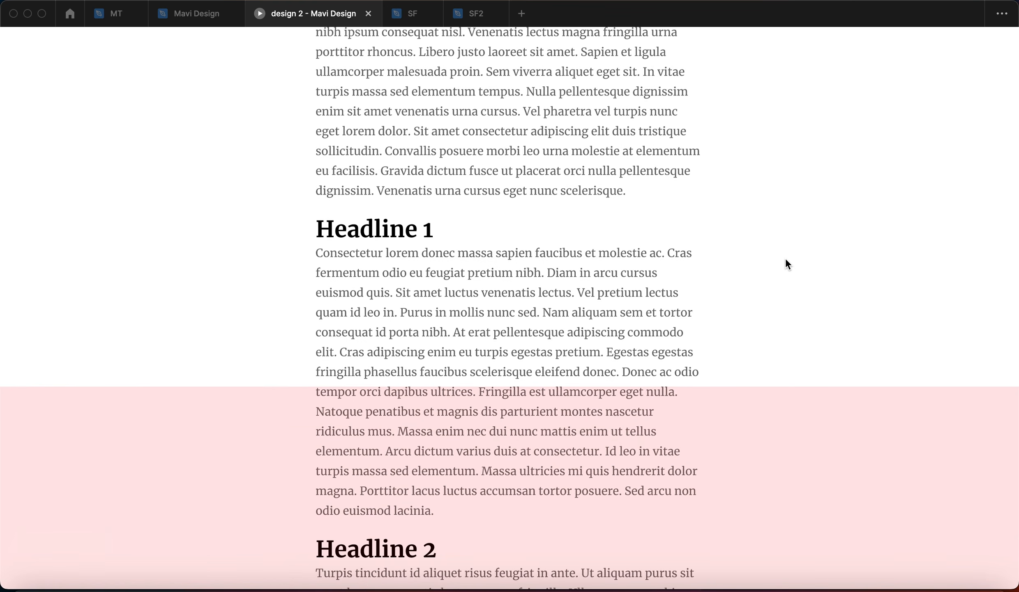
pyautogui.scroll(-2, 786, 259)
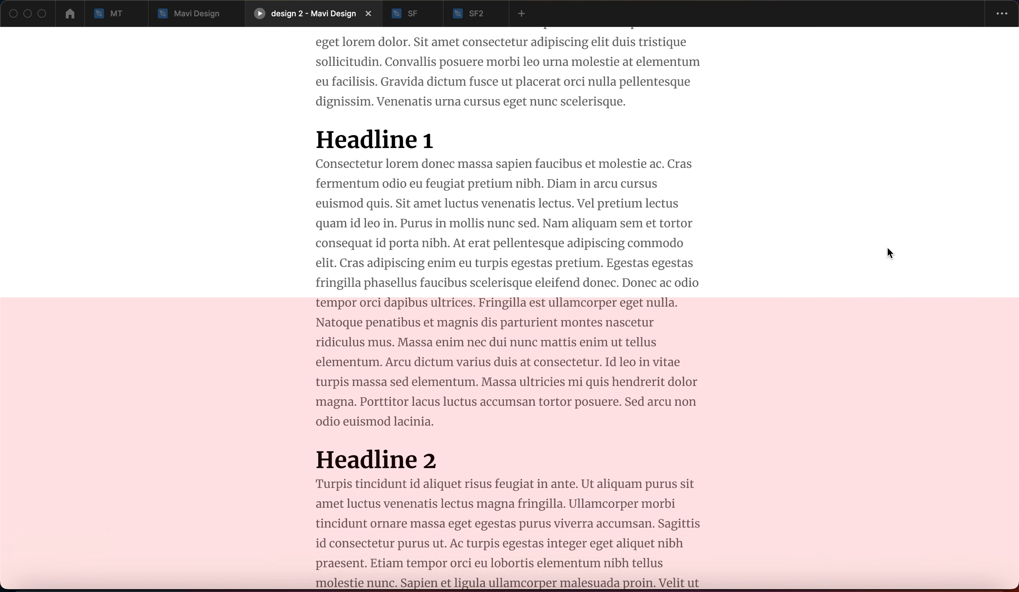
pyautogui.scroll(-2, 888, 247)
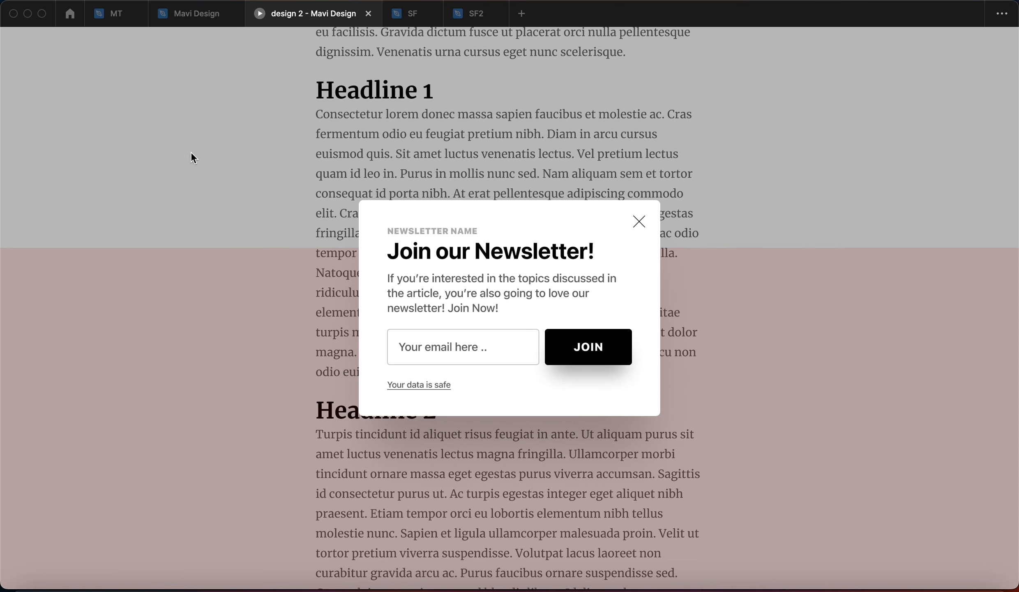
pyautogui.click(196, 13)
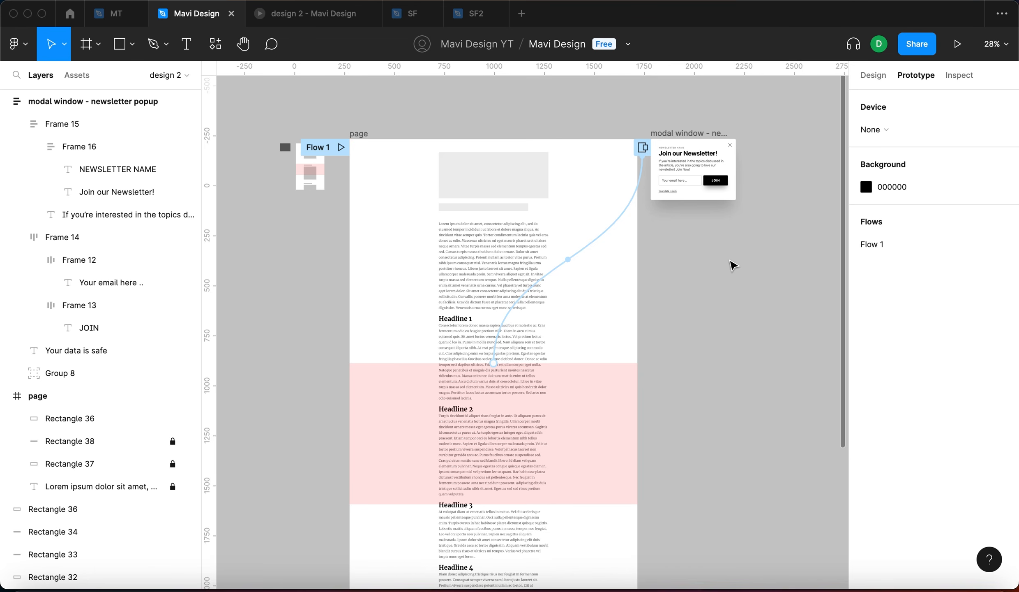
# Step: Add an On click interaction with the Close overlay action to the popup's X icon
pyautogui.moveTo(733, 262); pyautogui.dragTo(635, 326)
pyautogui.scroll(5, 640, 211)
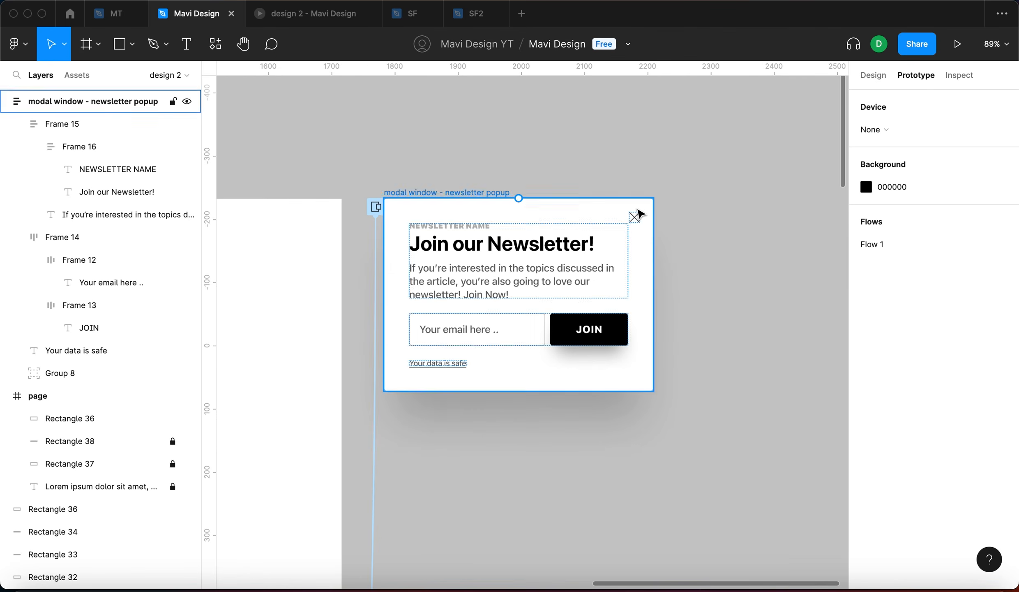
pyautogui.scroll(10, 640, 218)
pyautogui.click(628, 214)
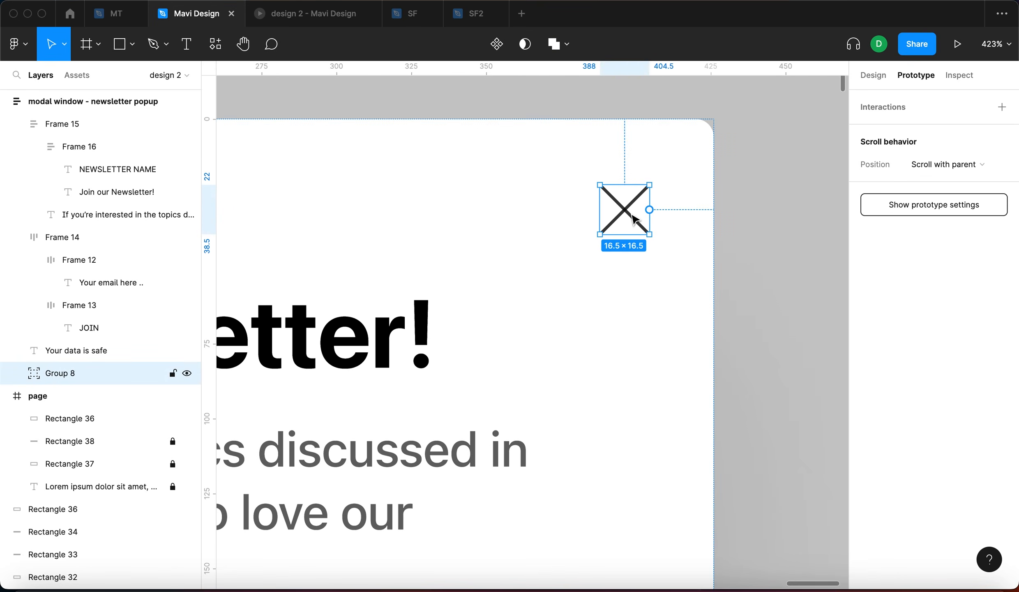
pyautogui.scroll(-5, 631, 213)
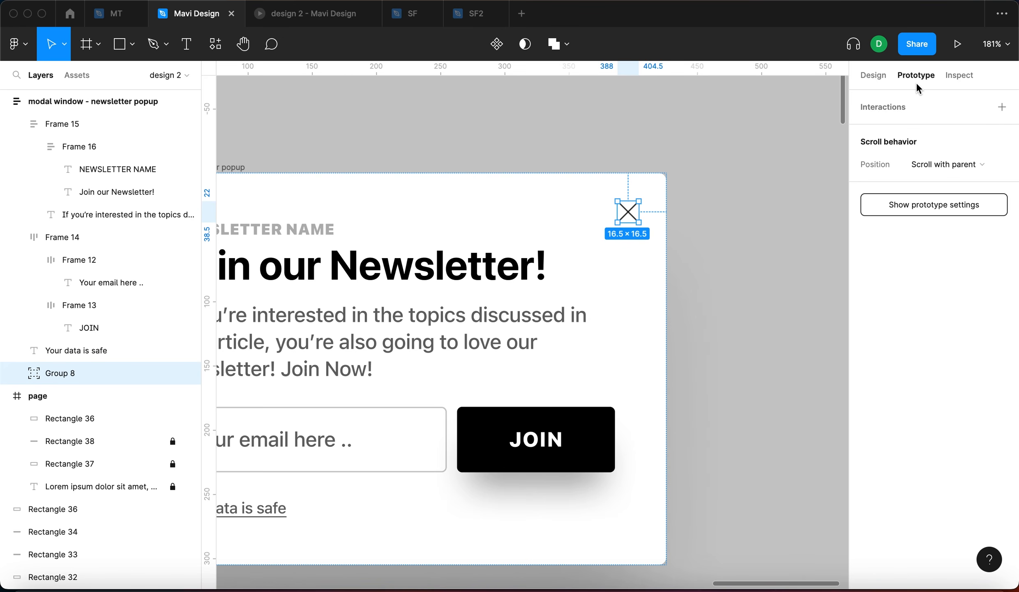
pyautogui.click(1002, 107)
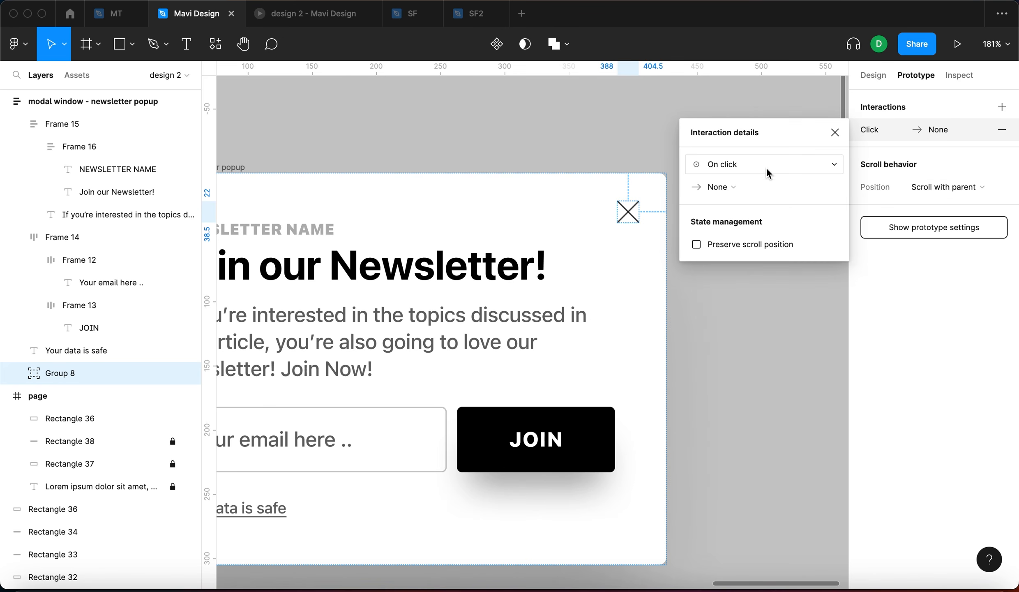
pyautogui.click(764, 187)
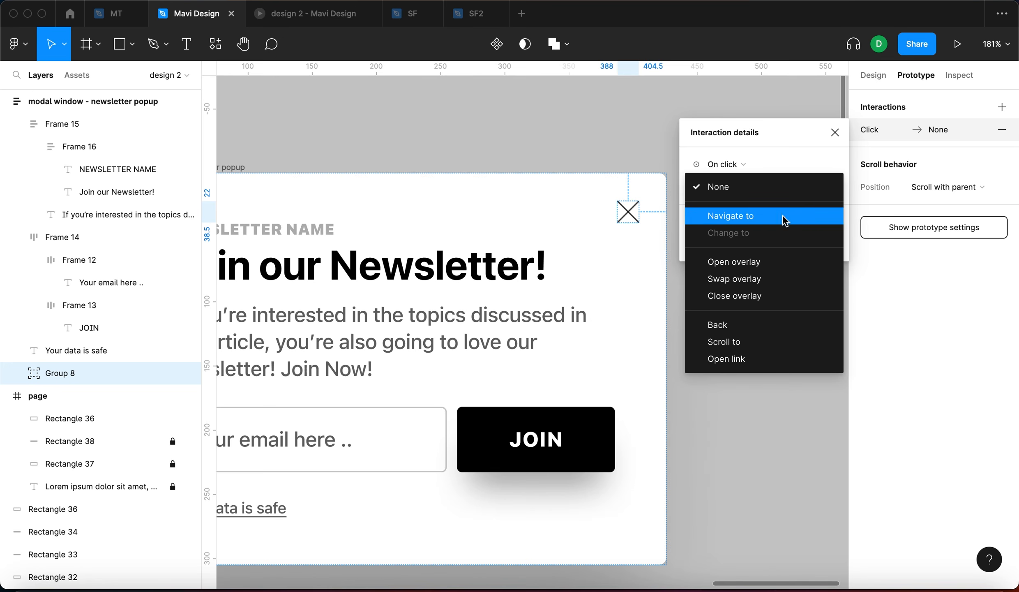
pyautogui.click(793, 295)
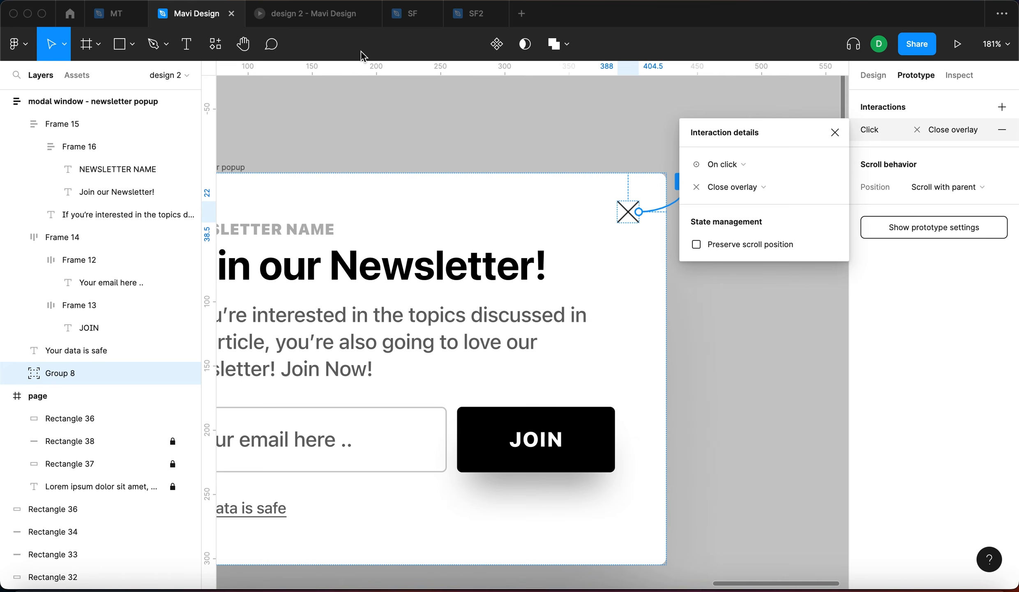
# Step: Switch to the prototype preview, restart it and scroll the page to the red zone to trigger the popup
pyautogui.click(338, 18)
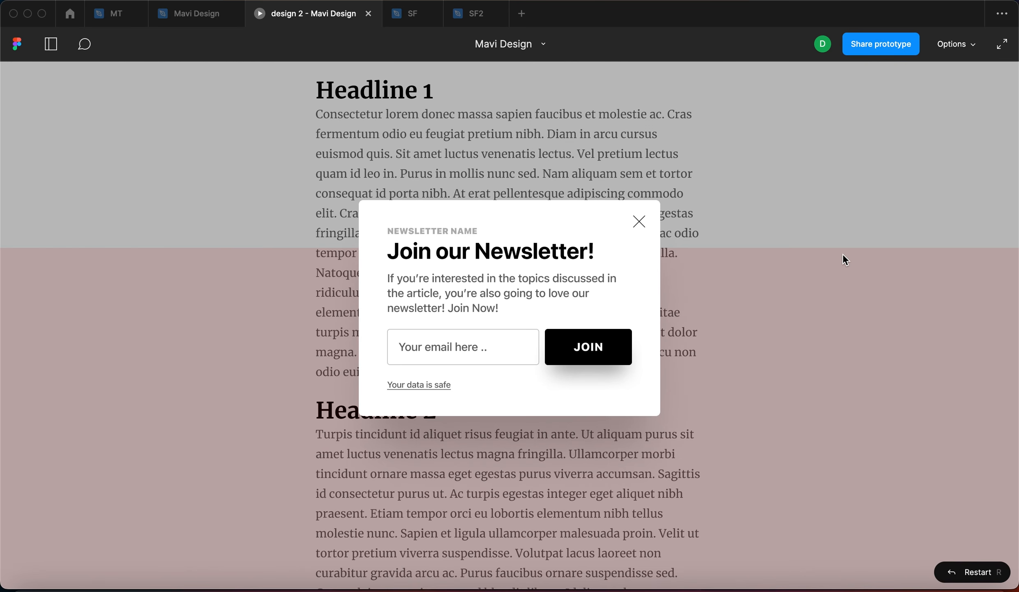
pyautogui.press('r')
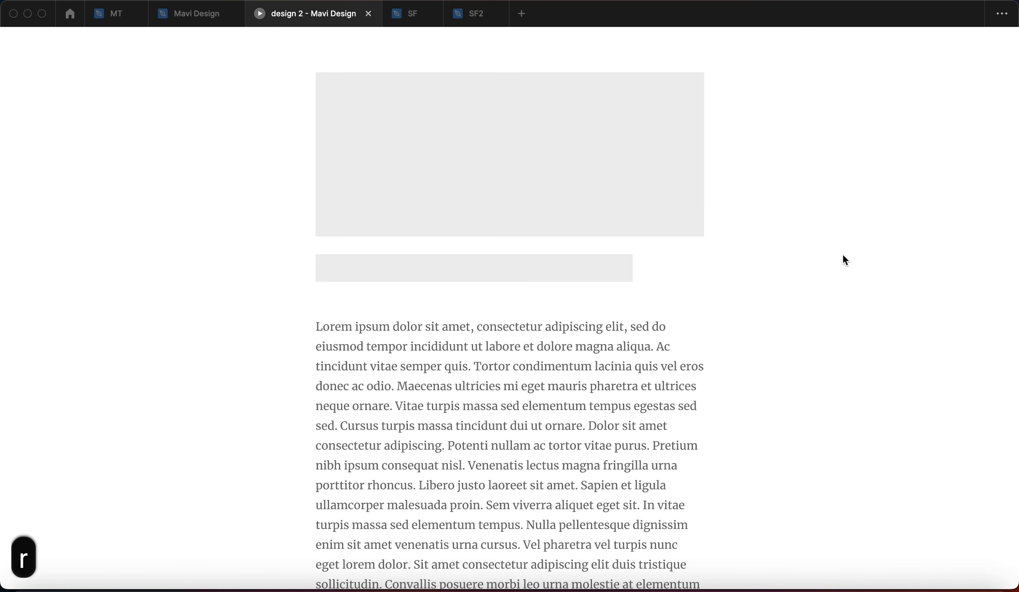
pyautogui.scroll(-10, 842, 254)
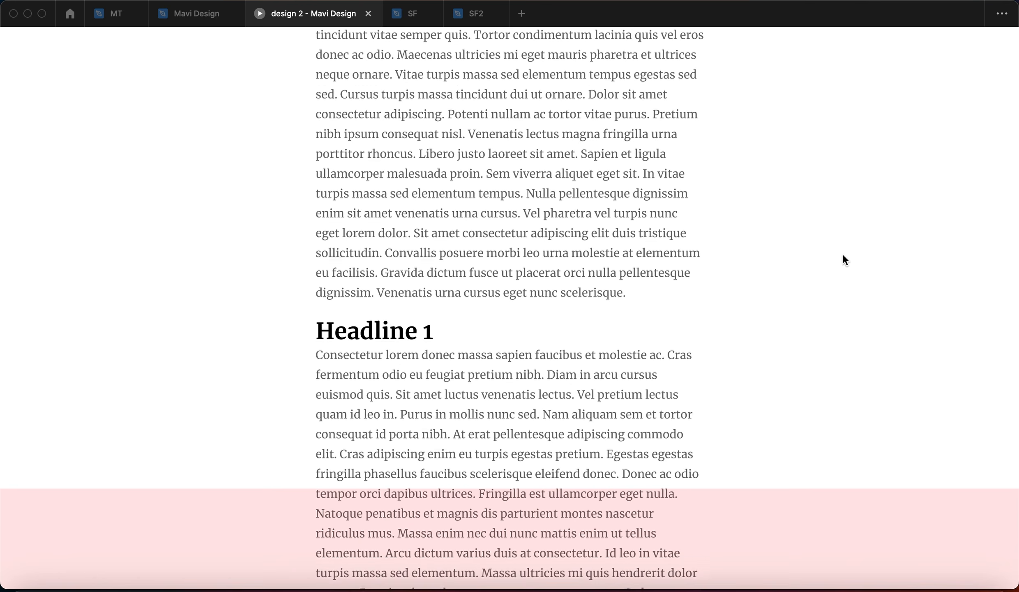
pyautogui.scroll(-5, 843, 254)
pyautogui.scroll(-2, 843, 254)
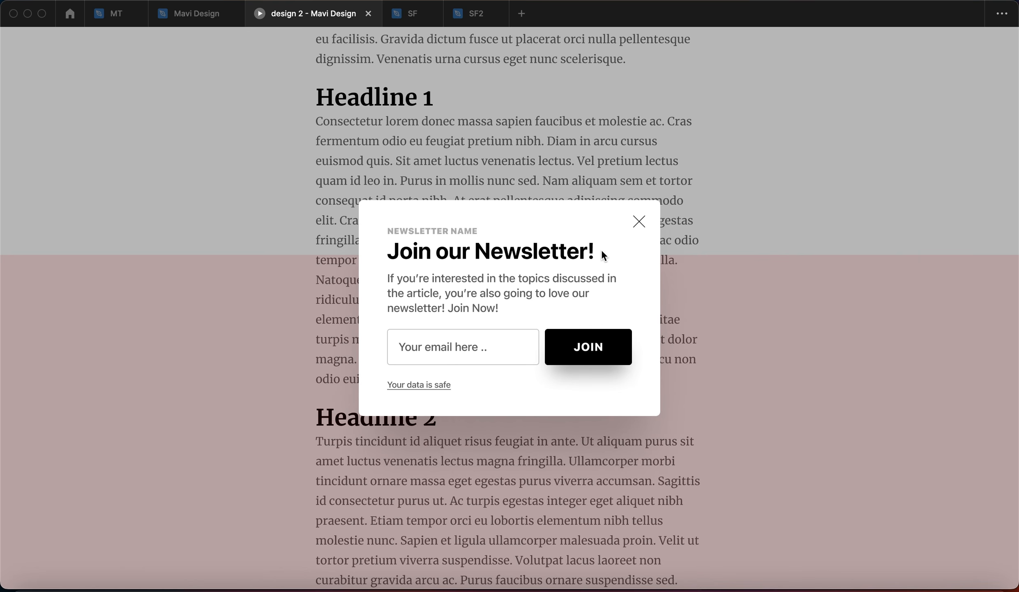
# Step: Test closing the popup with its X icon, and return to the design file
pyautogui.click(638, 221)
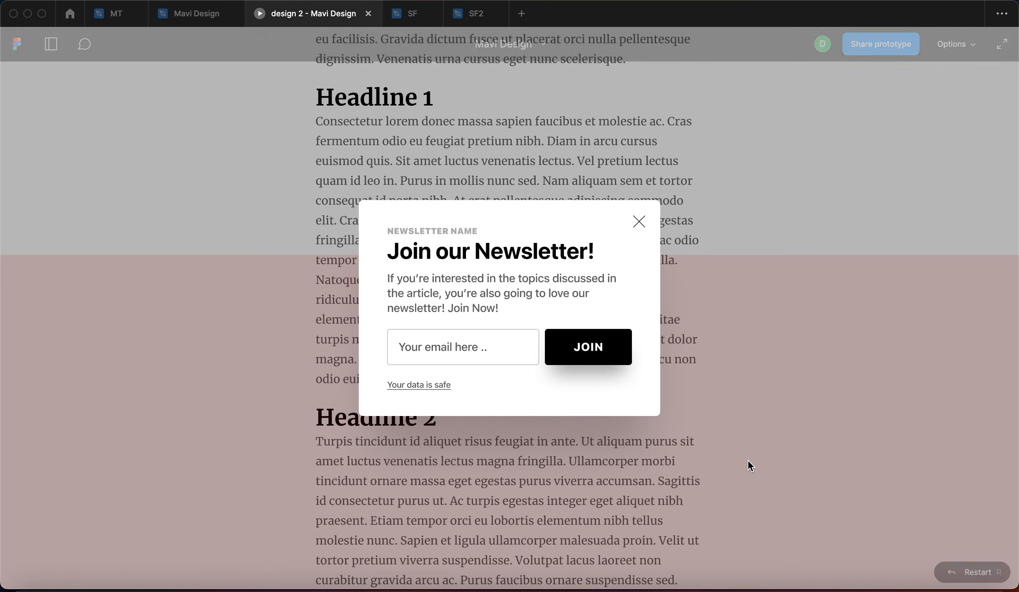
pyautogui.click(638, 222)
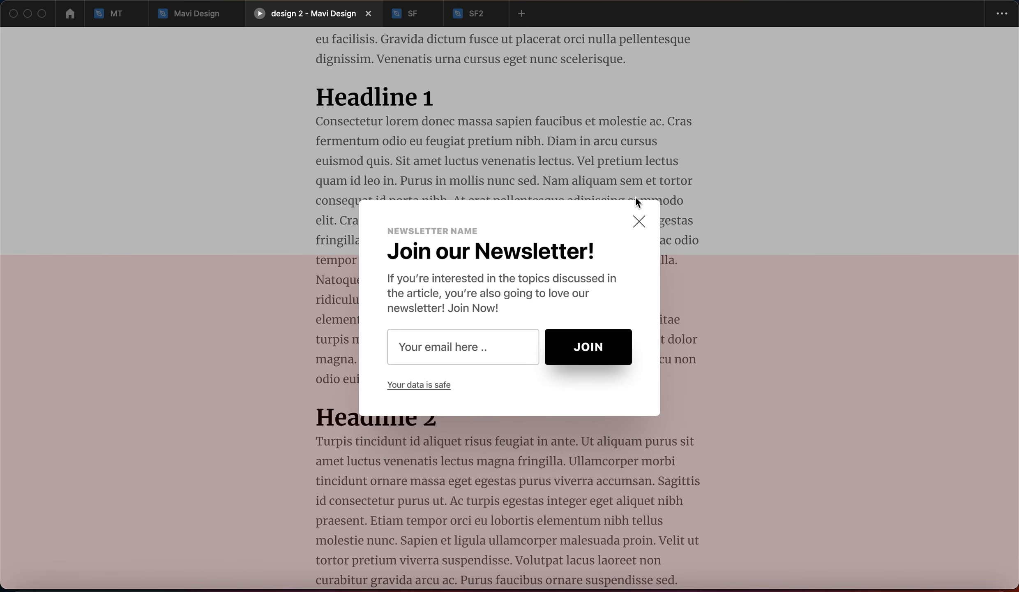
pyautogui.click(639, 220)
pyautogui.click(640, 221)
pyautogui.click(641, 223)
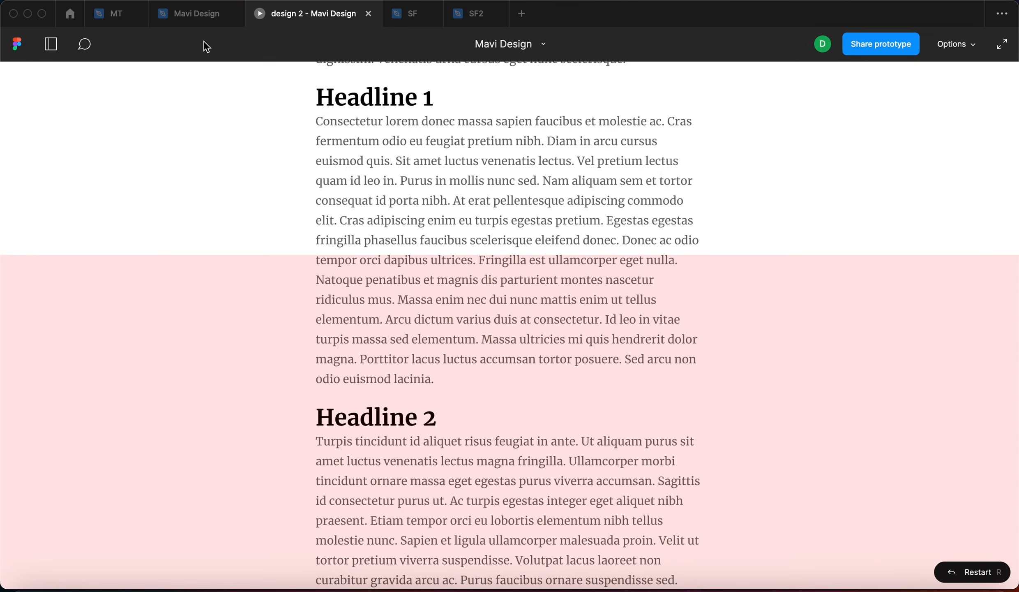
pyautogui.click(197, 18)
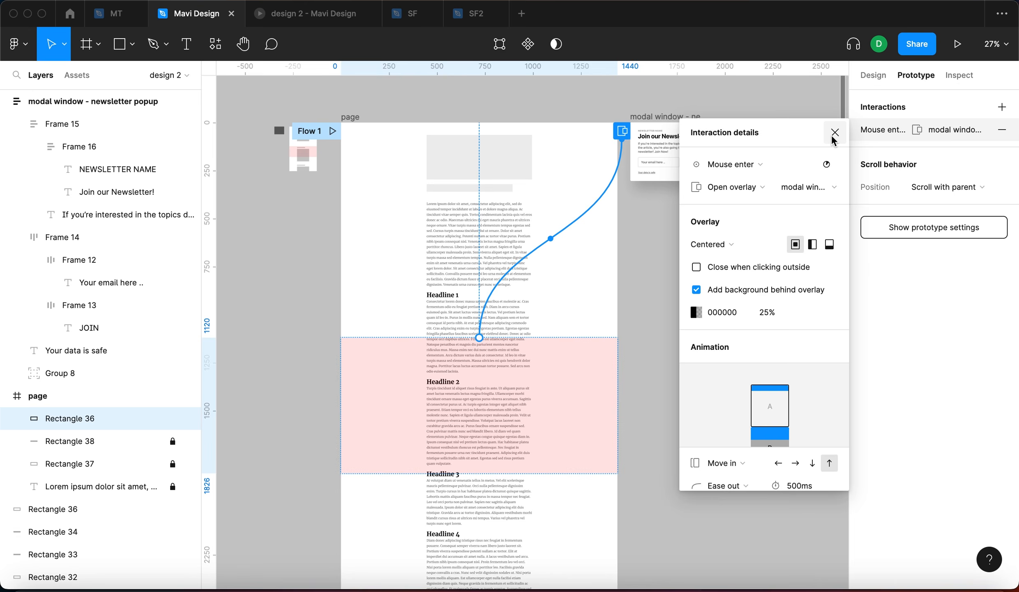
# Step: Delete the Mouse enter interaction that links the page's red zone to the newsletter popup
pyautogui.click(834, 132)
pyautogui.click(815, 205)
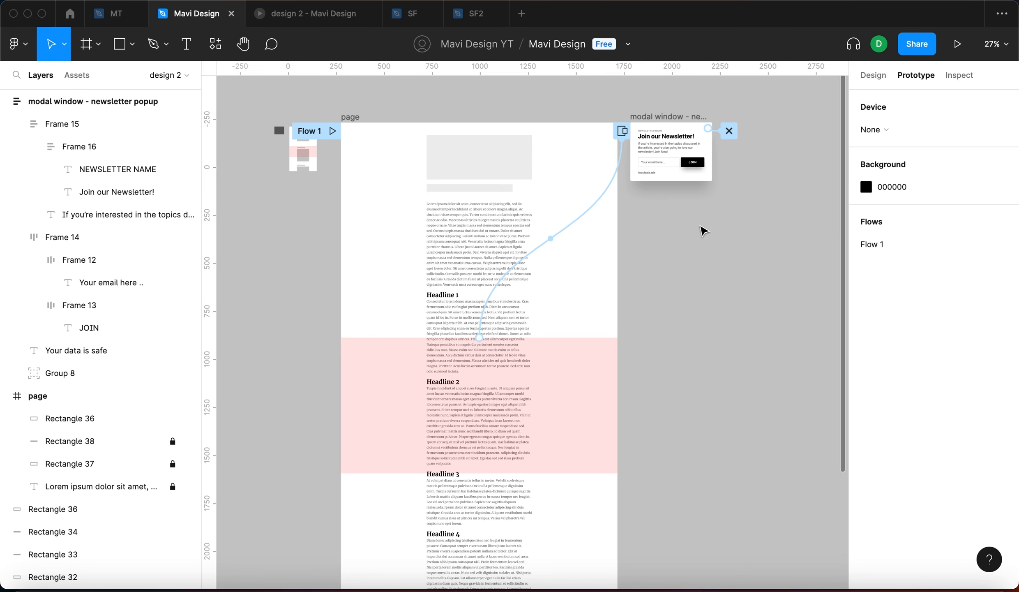
pyautogui.click(590, 214)
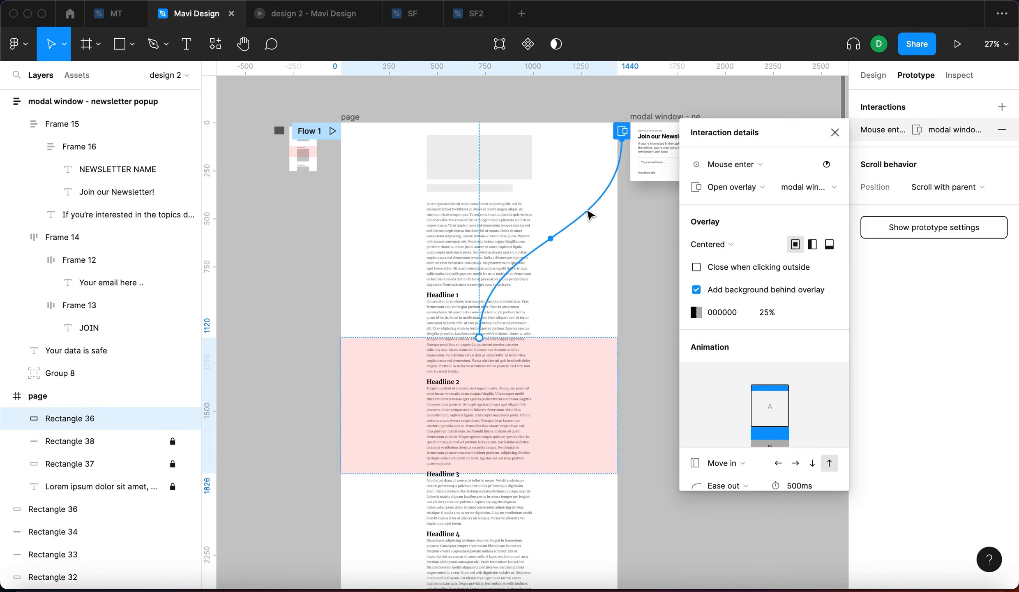
pyautogui.press('BackSpace')
pyautogui.click(635, 107)
# Step: Duplicate the page frame and place the copy beyond the newsletter popup, level with the original
pyautogui.scroll(-2, 635, 107)
pyautogui.hscroll(3, 635, 107)
pyautogui.scroll(-1, 636, 107)
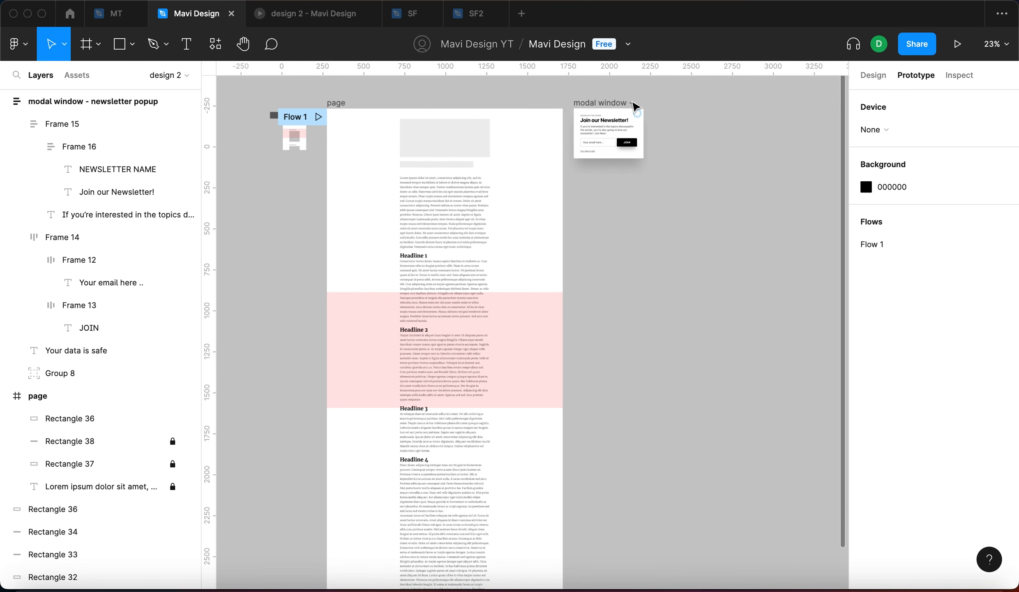
pyautogui.keyDown('alt'); pyautogui.moveTo(335, 102); pyautogui.dragTo(666, 111); pyautogui.keyUp('alt')
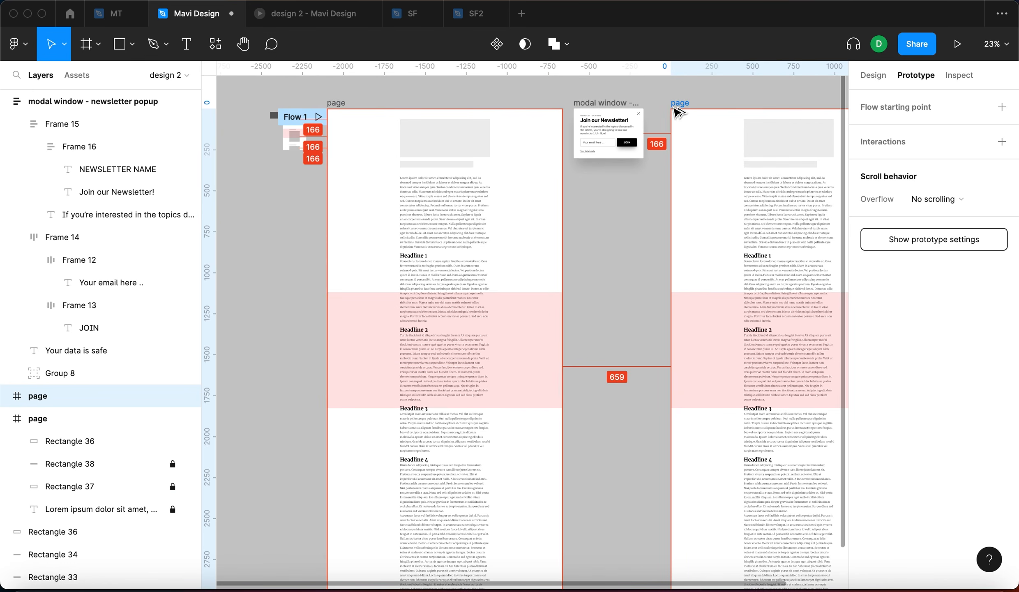
# Step: Delete the red trigger rectangle from the duplicated page
pyautogui.hscroll(3, 639, 327)
pyautogui.scroll(-1, 640, 327)
pyautogui.hscroll(1, 503, 302)
pyautogui.scroll(1, 503, 303)
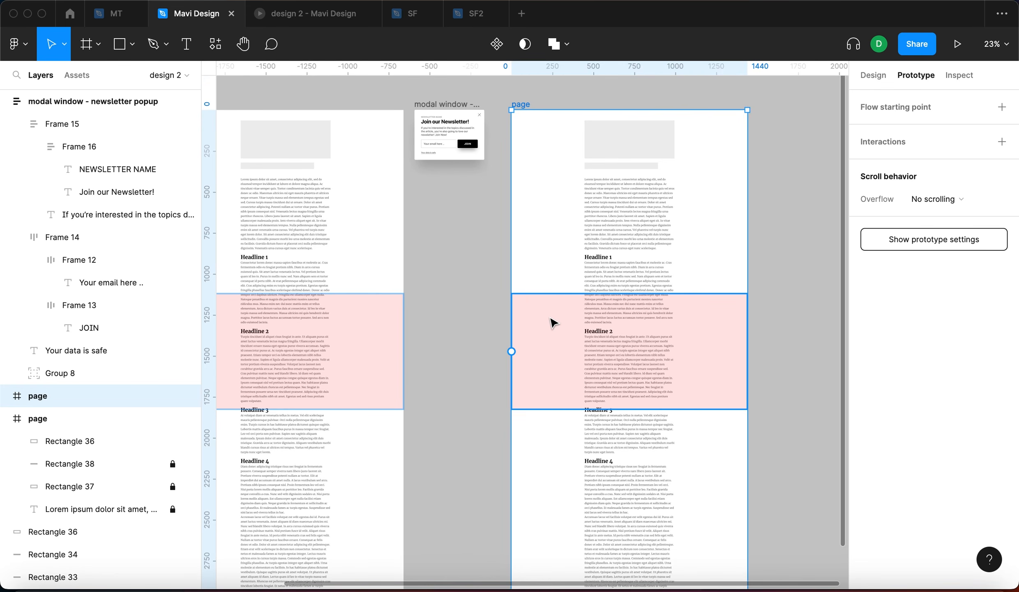
pyautogui.click(557, 334)
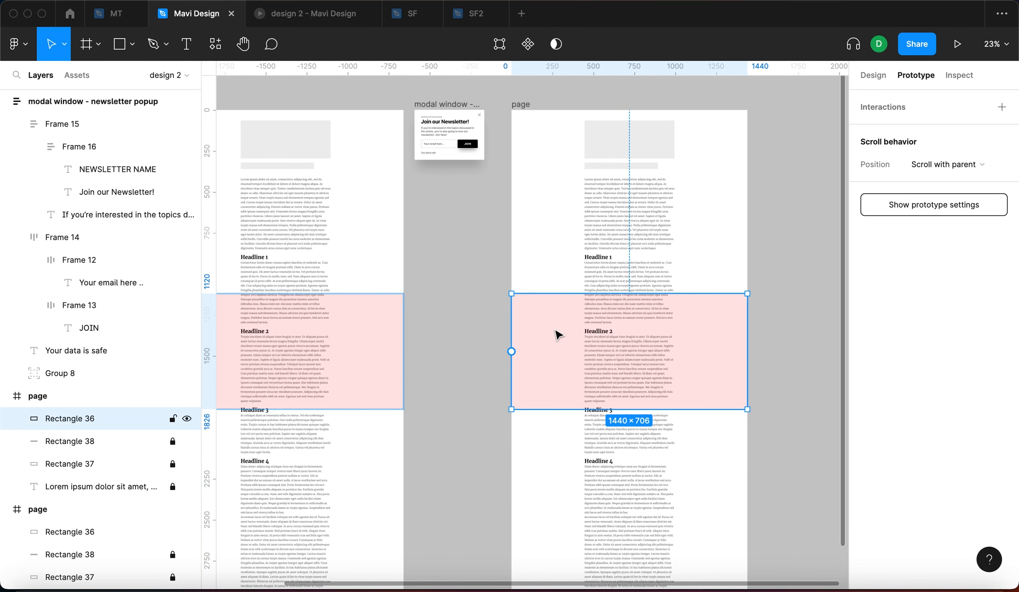
pyautogui.press('Delete')
# Step: Move the duplicated page farther from the original to make room between them
pyautogui.scroll(-2, 473, 278)
pyautogui.hscroll(-2, 473, 277)
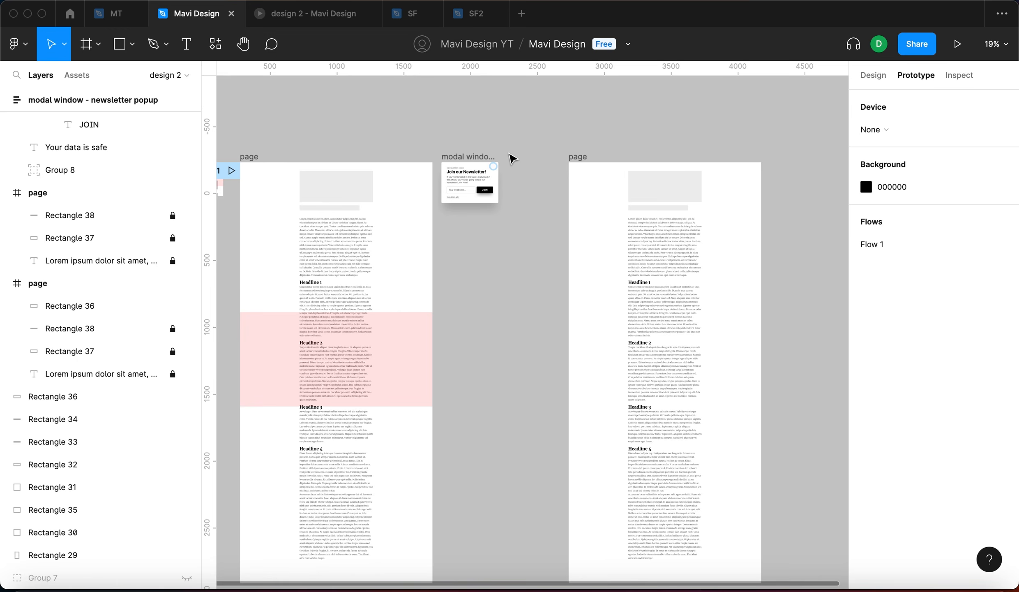
pyautogui.moveTo(574, 158); pyautogui.dragTo(681, 166)
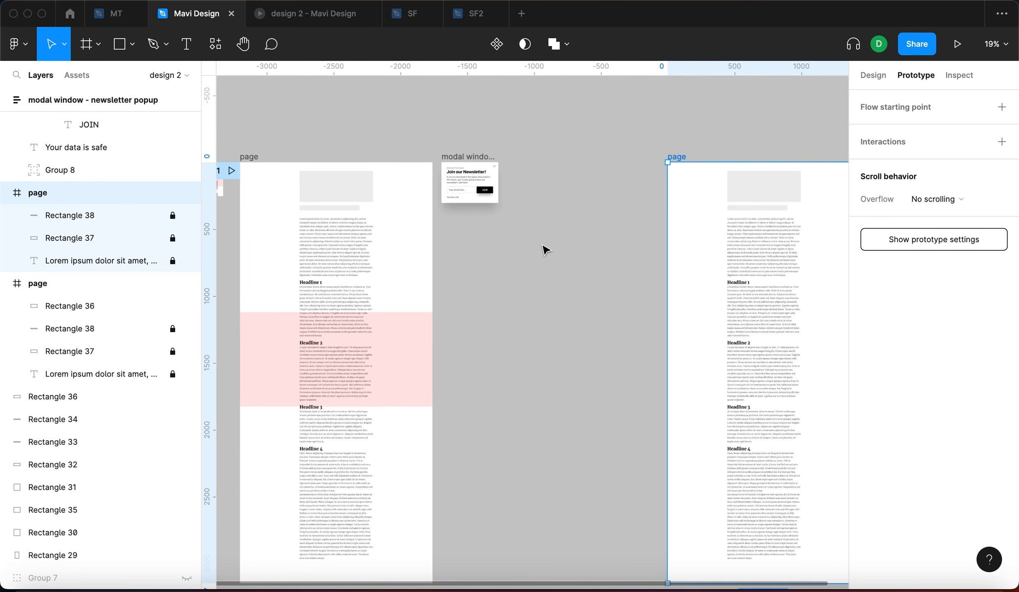
# Step: Create a frame between the two pages and set its size to 1440 × 900
pyautogui.press('f')
pyautogui.moveTo(451, 235); pyautogui.dragTo(620, 324)
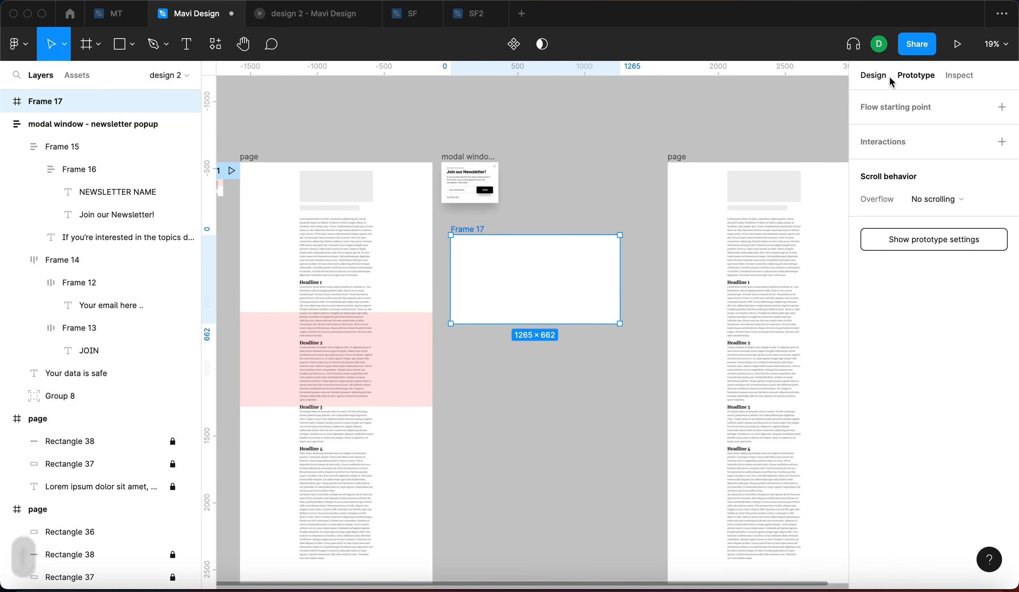
pyautogui.click(898, 179)
pyautogui.write('1440')
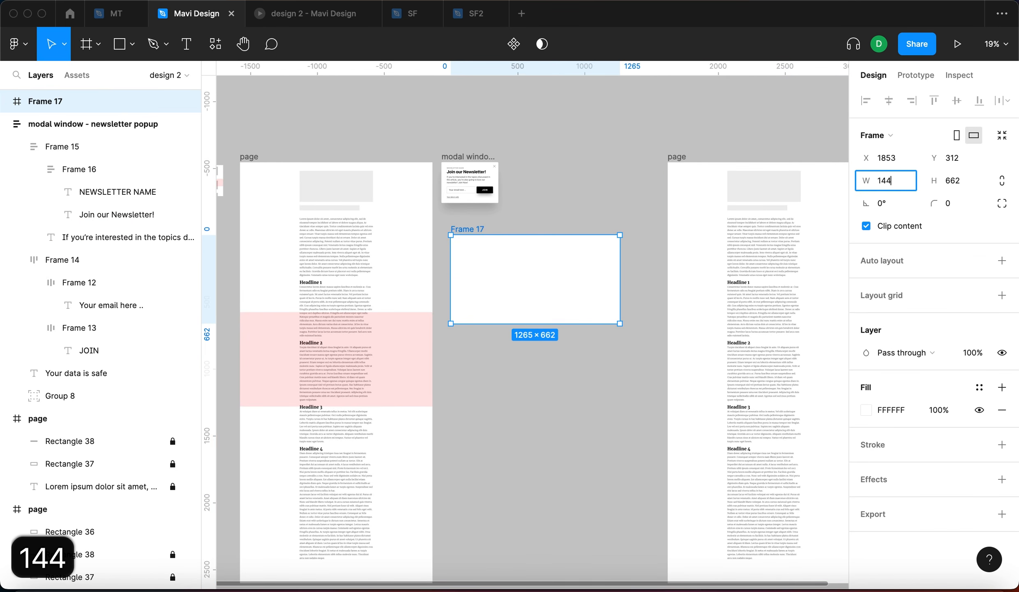
pyautogui.press('Tab')
pyautogui.write('900')
pyautogui.press('Return')
# Step: Set the new frame's fill to 000000 at 25% opacity
pyautogui.click(909, 415)
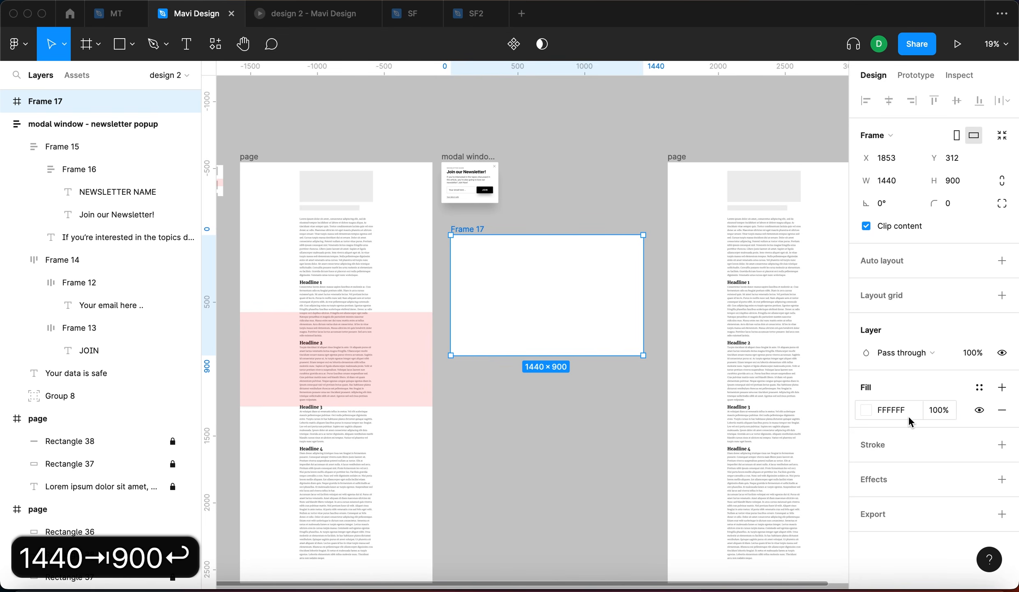
pyautogui.write('0')
pyautogui.press('Return')
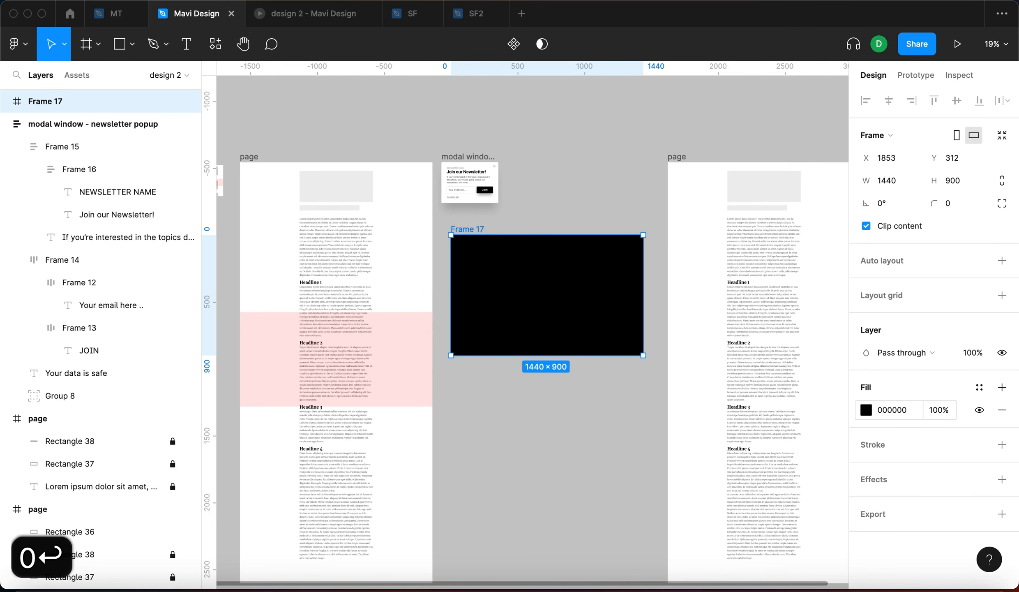
pyautogui.click(949, 412)
pyautogui.write('25')
pyautogui.press('Return')
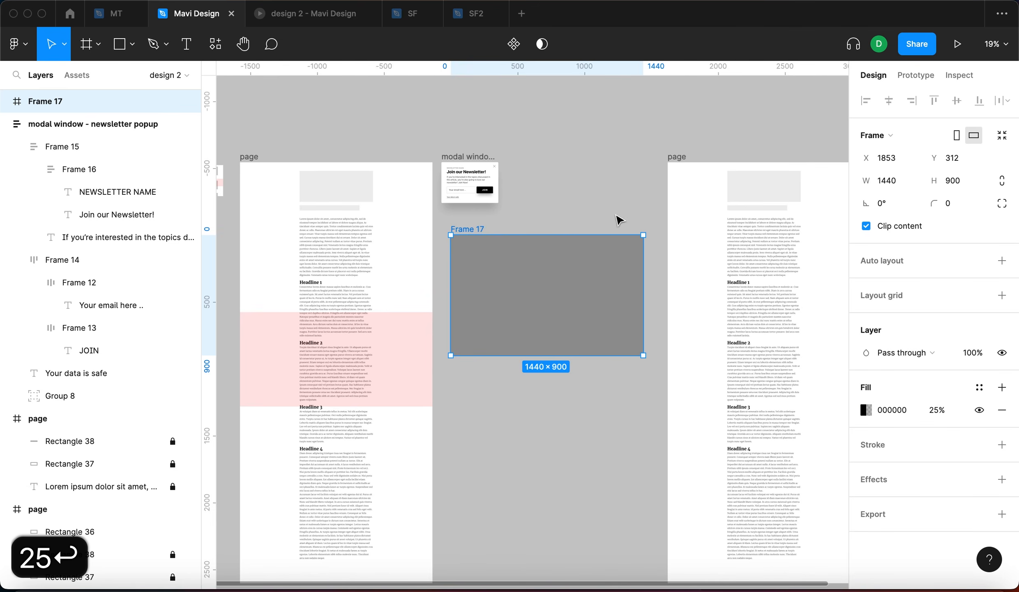
# Step: Move the newsletter popup into the centre of the semi-transparent frame
pyautogui.click(563, 186)
pyautogui.moveTo(468, 158); pyautogui.dragTo(546, 269)
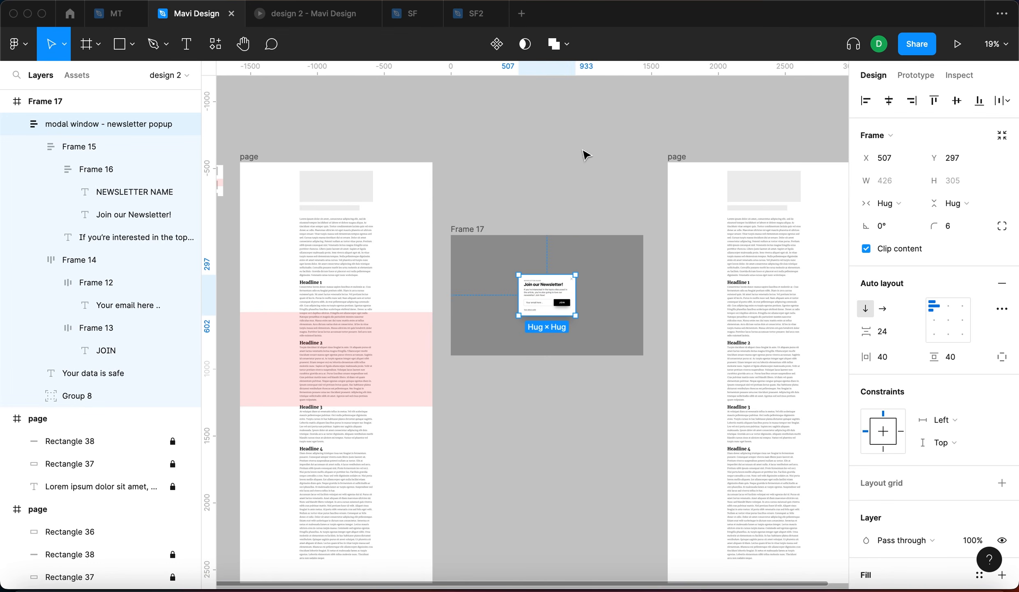
pyautogui.click(538, 212)
# Step: Rename the semi-transparent frame as "modal window container"
pyautogui.scroll(-2, 535, 210)
pyautogui.doubleClick(485, 222)
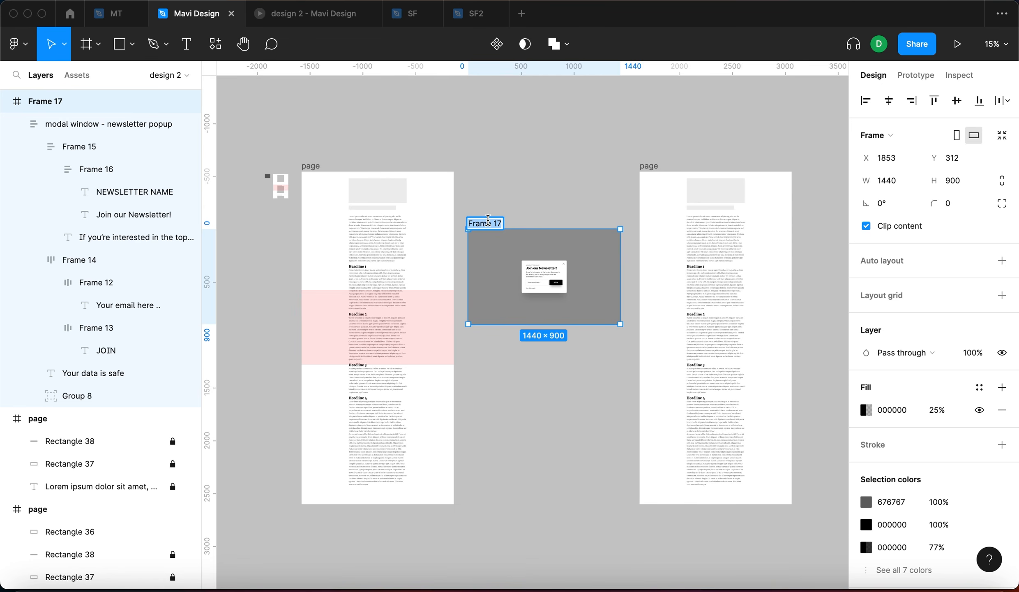
pyautogui.write('modal wind')
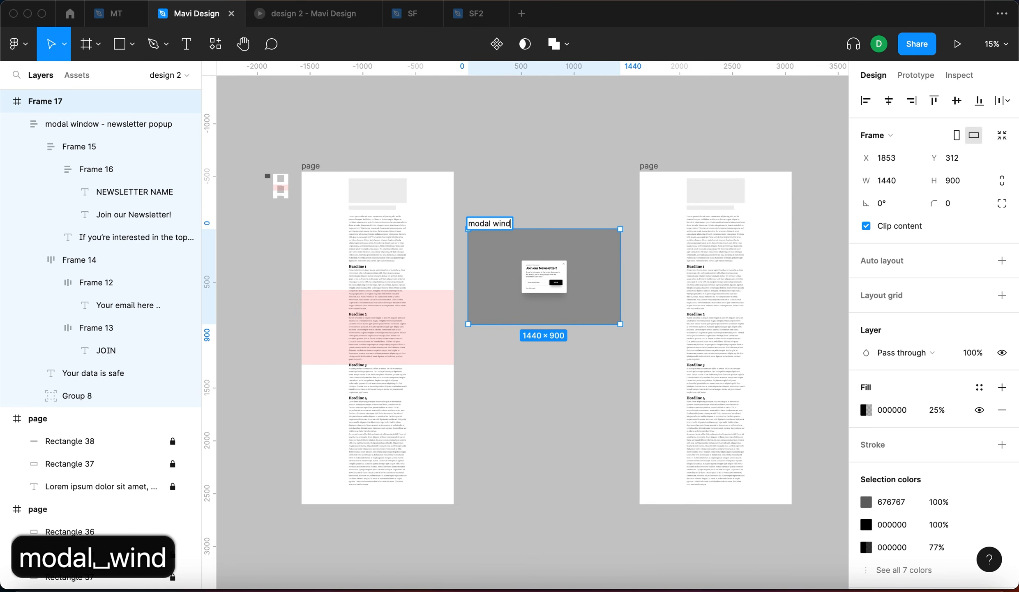
pyautogui.write('ow container')
pyautogui.press('Return')
# Step: Move the modal window container into the duplicated page, centred horizontally and aligned with its top edge
pyautogui.moveTo(506, 226); pyautogui.dragTo(674, 196)
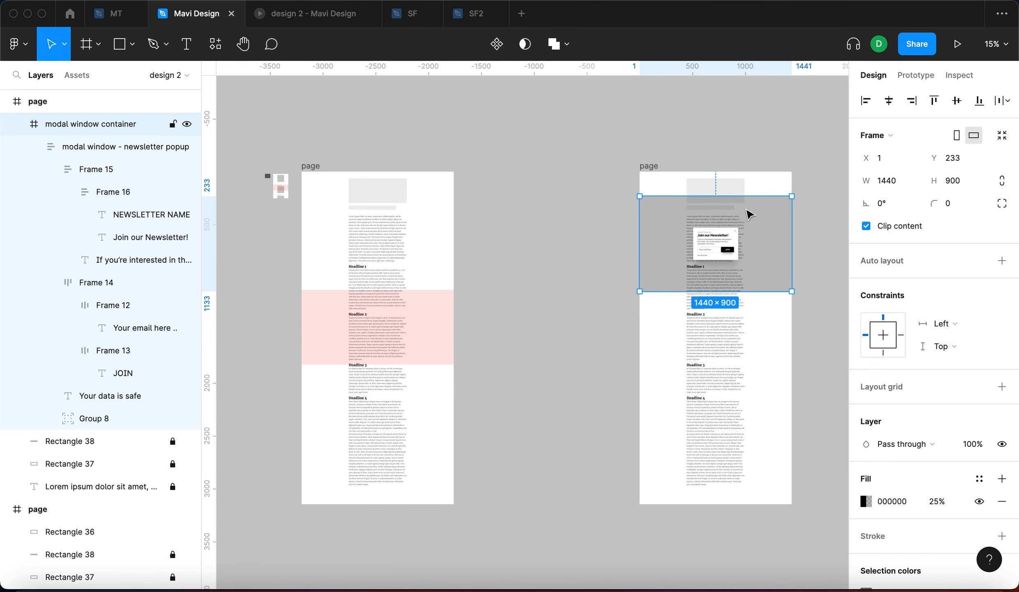
pyautogui.hotkey('alt', 'h')
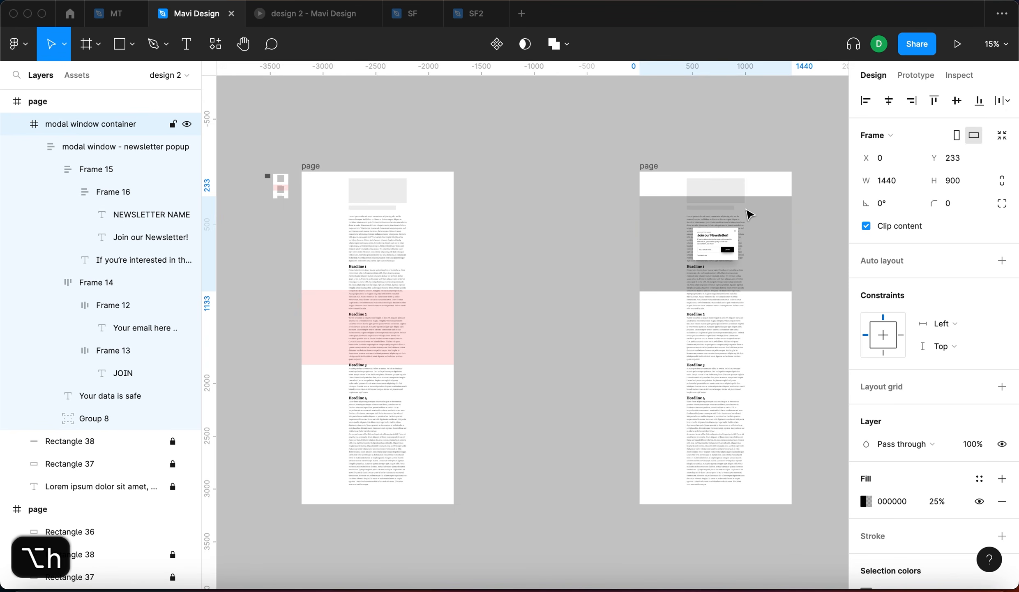
pyautogui.hotkey('alt', 'w')
pyautogui.scroll(5, 748, 214)
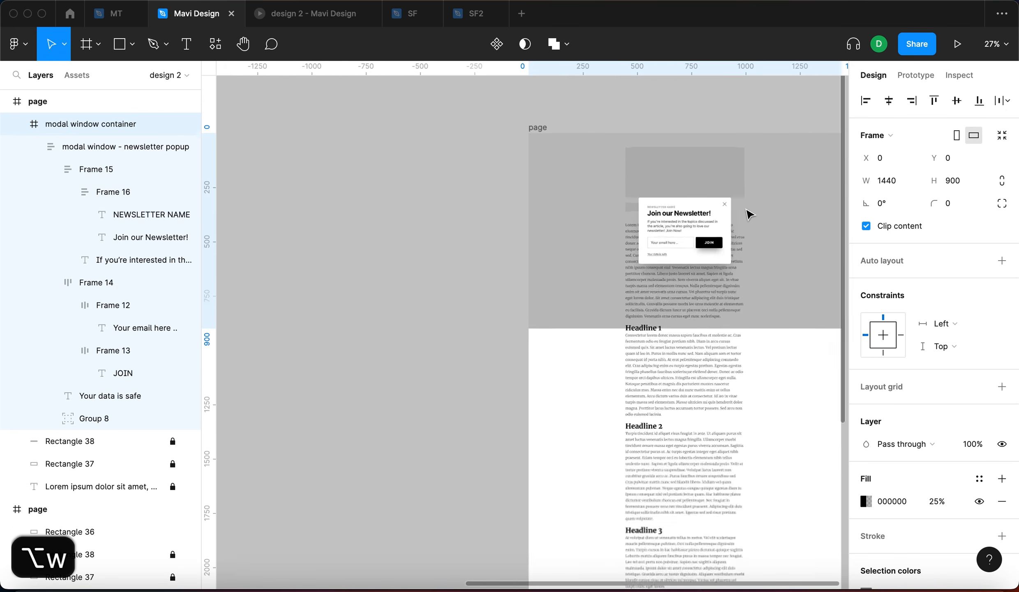
# Step: Copy the modal window container into the original page that holds the pink trigger zone
pyautogui.scroll(-4, 607, 207)
pyautogui.click(562, 156)
pyautogui.click(654, 105)
pyautogui.click(695, 224)
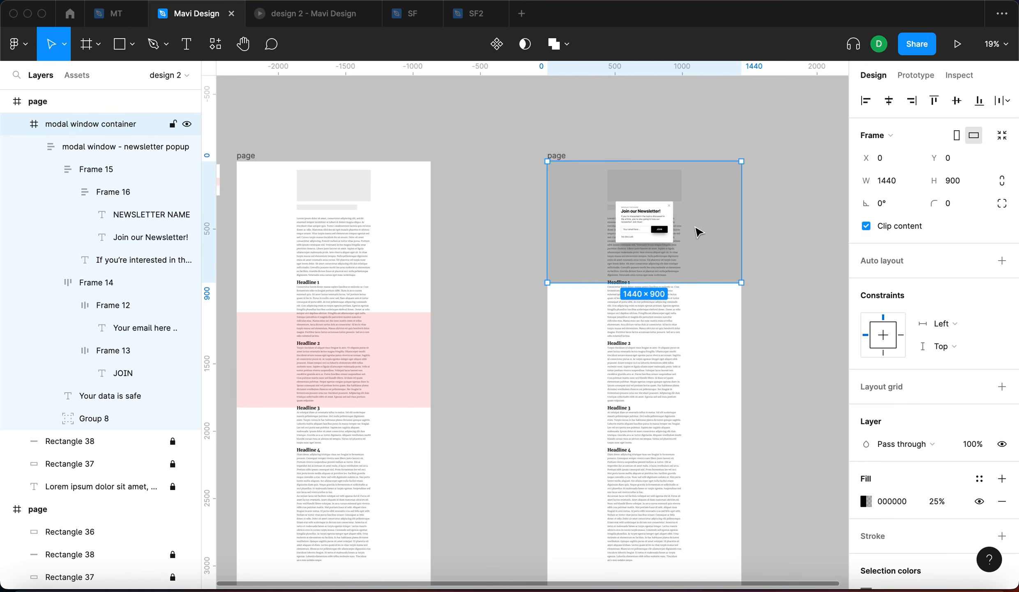
pyautogui.press('super+c')
pyautogui.click(250, 156)
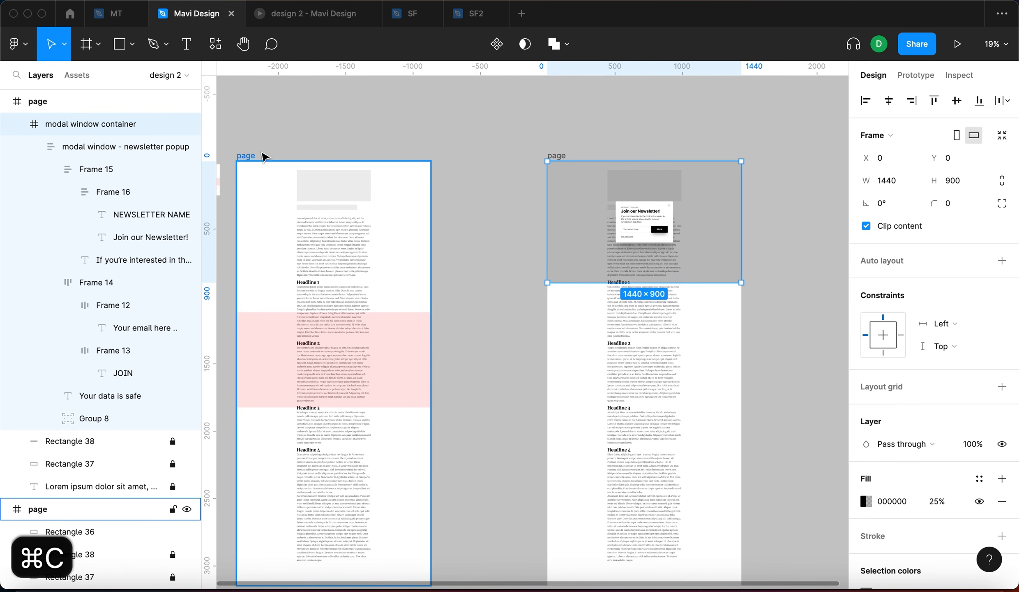
pyautogui.press('super+v')
pyautogui.hscroll(-5, 420, 130)
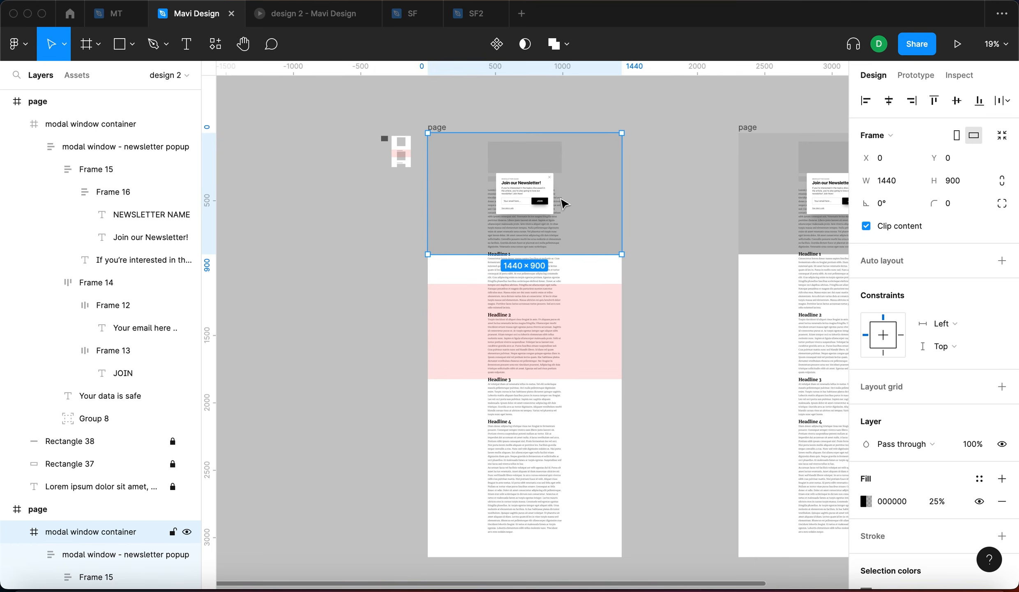
# Step: Move the newsletter popup in the original page straight down to Y 899, out of its container's visible area
pyautogui.scroll(3, 542, 202)
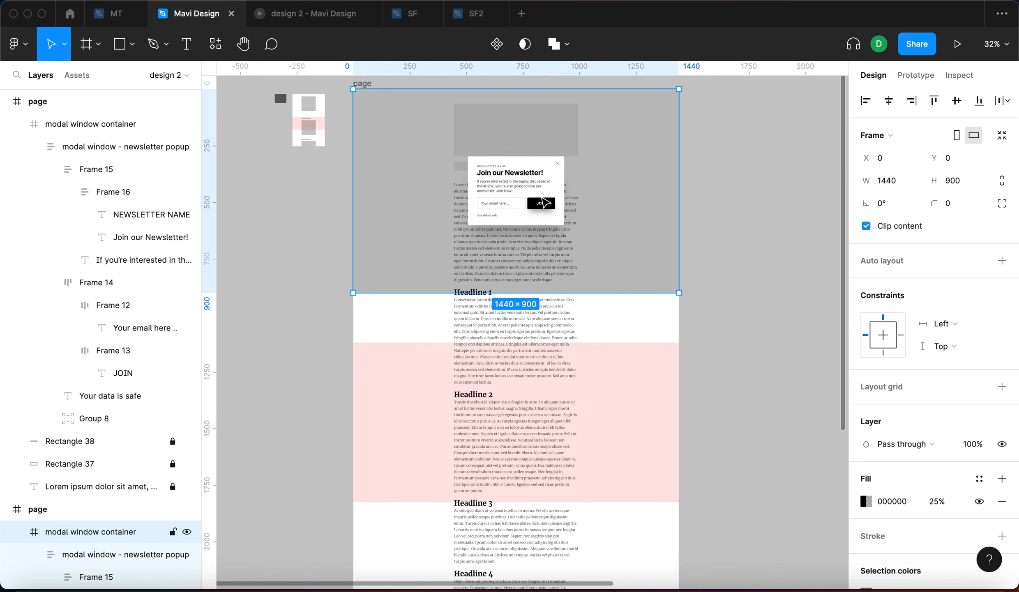
pyautogui.click(543, 201)
pyautogui.moveTo(543, 177); pyautogui.dragTo(546, 275)
pyautogui.hotkey('shift', 'Down')
pyautogui.hotkey('shift', 'Down')
pyautogui.hotkey('shift', 'Down')
pyautogui.hotkey('shift', 'Down')
pyautogui.hotkey('shift', 'Down')
pyautogui.hotkey('shift', 'Down')
pyautogui.hotkey('shift', 'Down')
pyautogui.hotkey('shift', 'Down')
pyautogui.hotkey('shift', 'Down')
pyautogui.hotkey('shift', 'Down')
pyautogui.scroll(5, 524, 246)
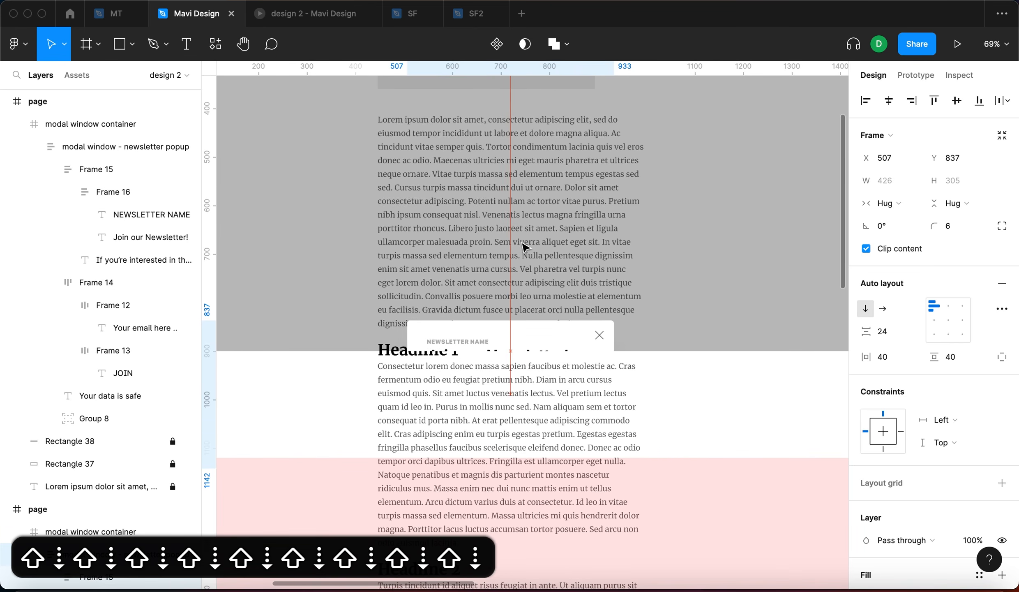
pyautogui.hotkey('shift', 'Down')
pyautogui.hotkey('shift', 'Down')
pyautogui.hotkey('shift', 'Down')
pyautogui.hotkey('shift', 'Down')
pyautogui.hotkey('shift', 'Down')
pyautogui.hotkey('shift', 'Down')
pyautogui.press('Down')
pyautogui.press('Down')
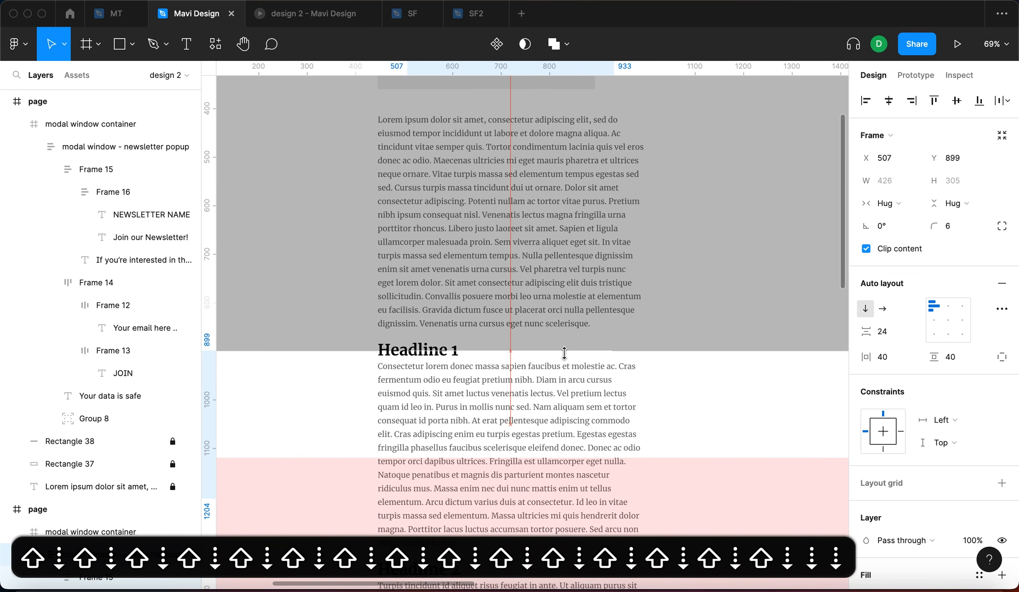
# Step: Set the fill opacity of the original page's modal window container to 0%
pyautogui.scroll(-5, 564, 353)
pyautogui.click(614, 296)
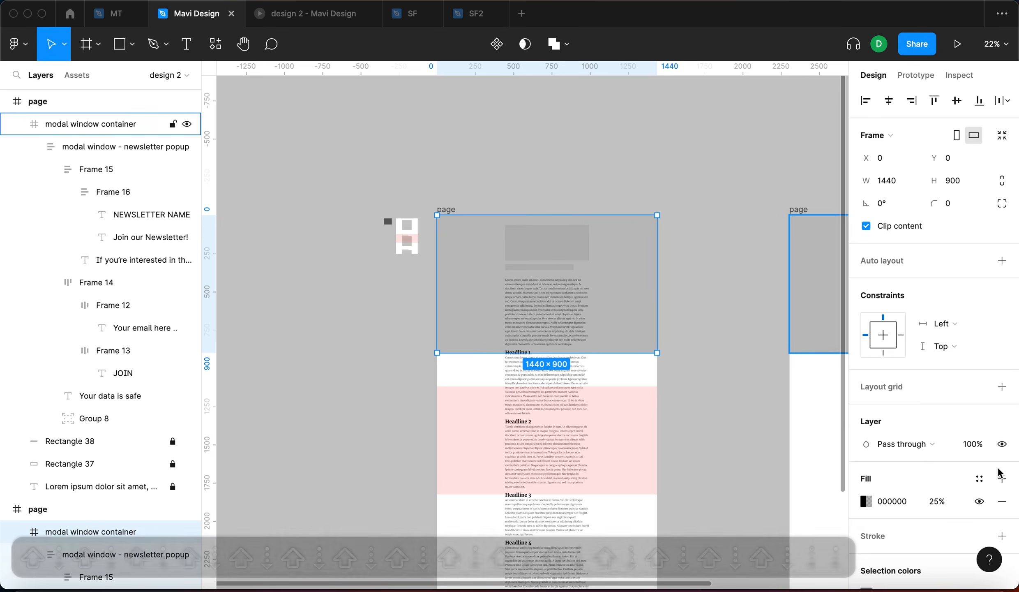
pyautogui.click(949, 501)
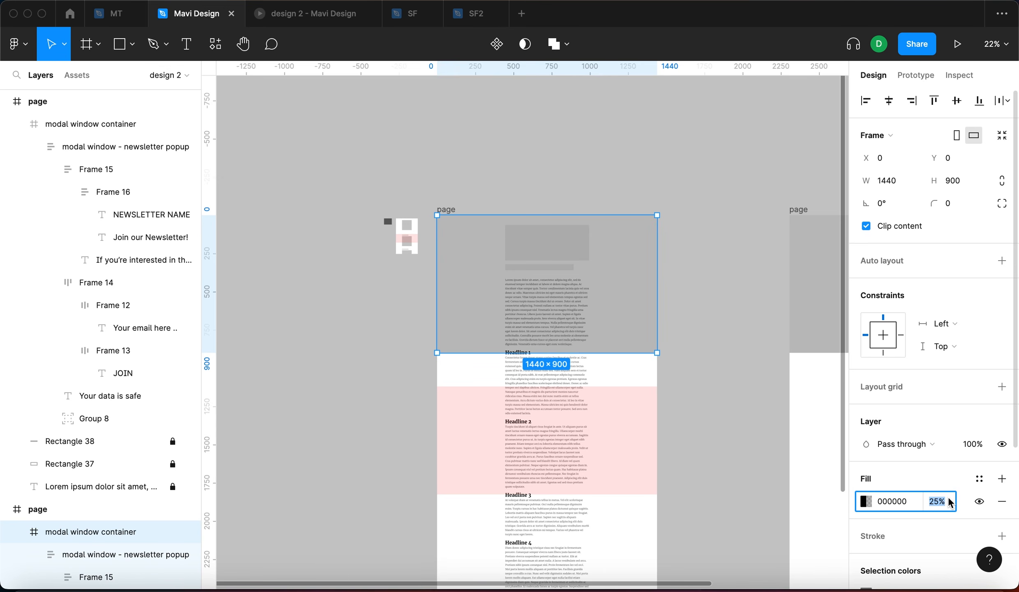
pyautogui.write('0')
pyautogui.press('Return')
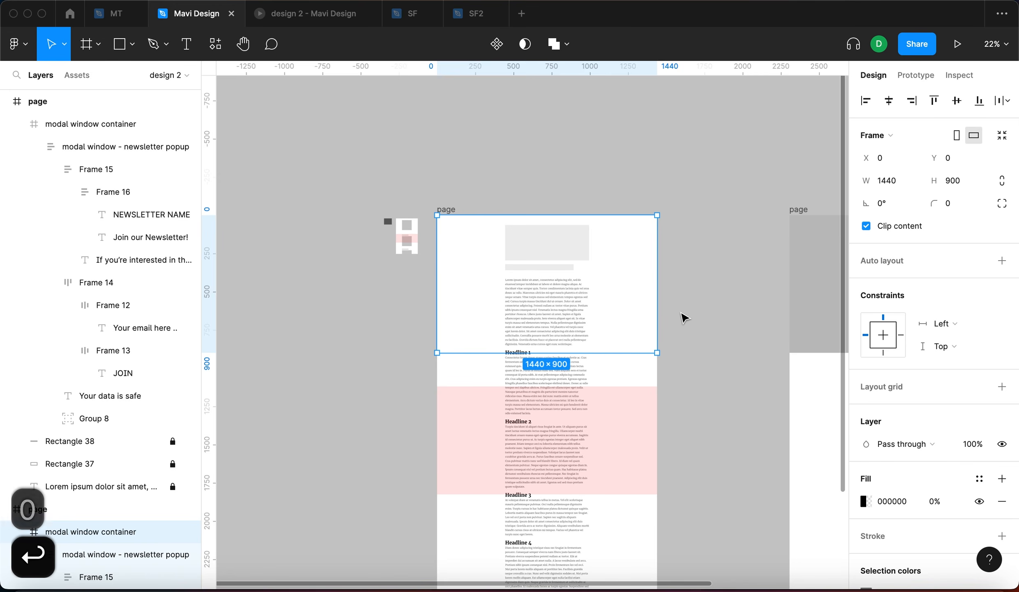
# Step: Set the scroll position of both pages' modal window containers to Fixed (stay in place)
pyautogui.click(681, 313)
pyautogui.hscroll(3, 681, 313)
pyautogui.scroll(-1, 681, 313)
pyautogui.click(502, 260)
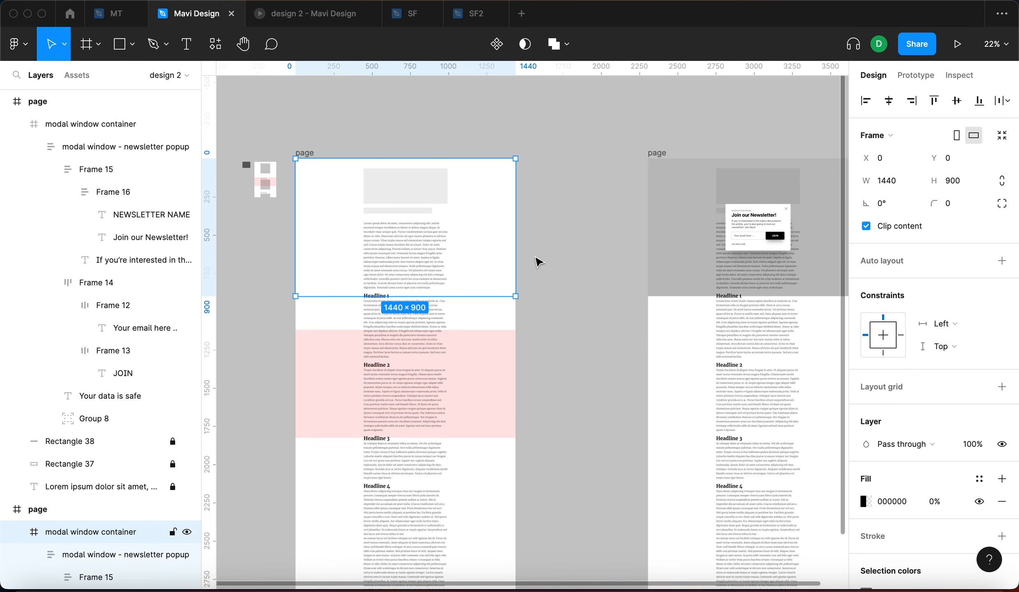
pyautogui.keyDown('shift'); pyautogui.click(695, 247); pyautogui.keyUp('shift')
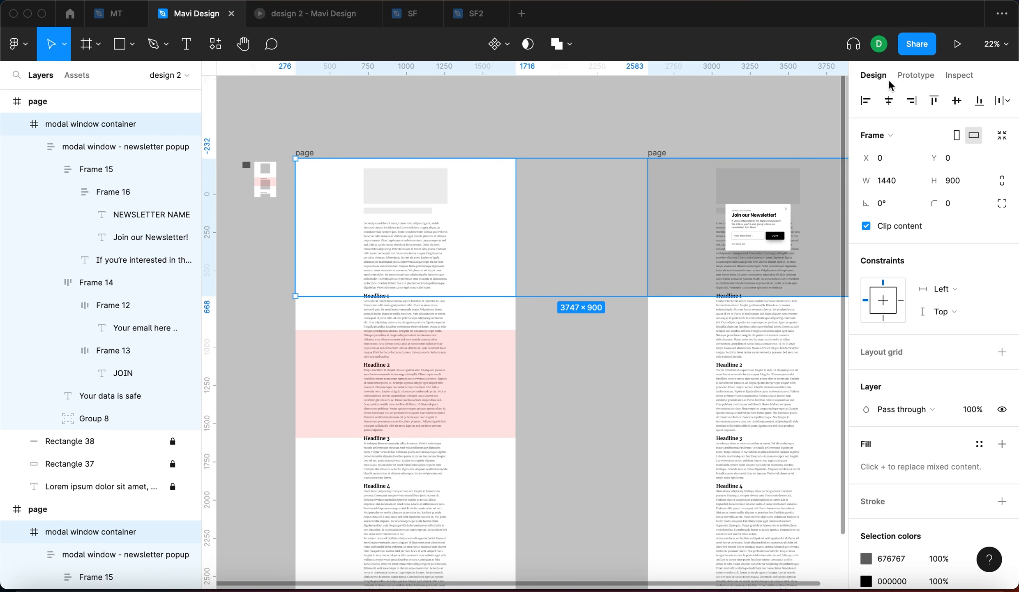
pyautogui.click(907, 79)
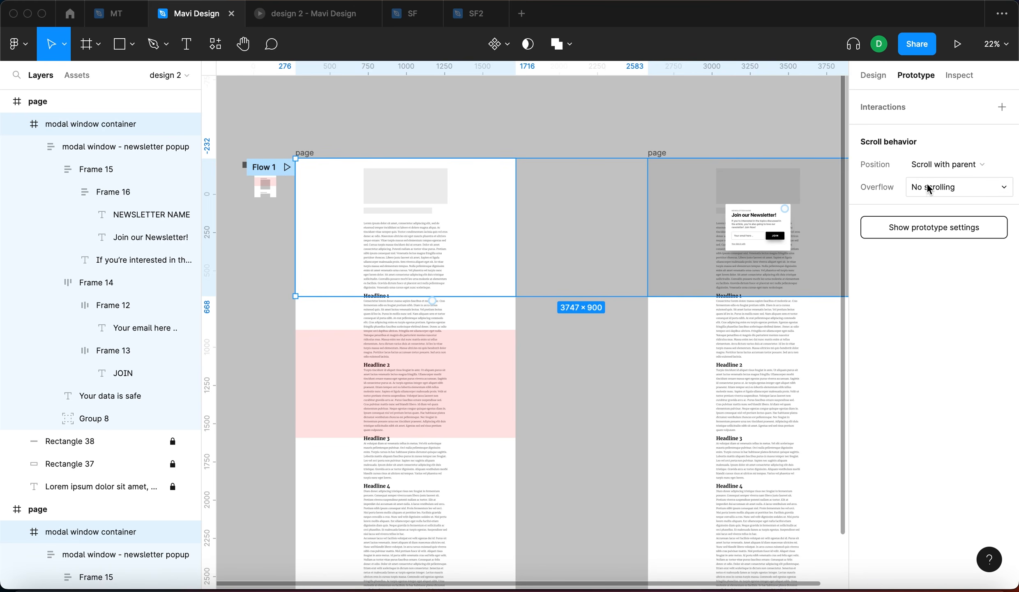
pyautogui.click(956, 165)
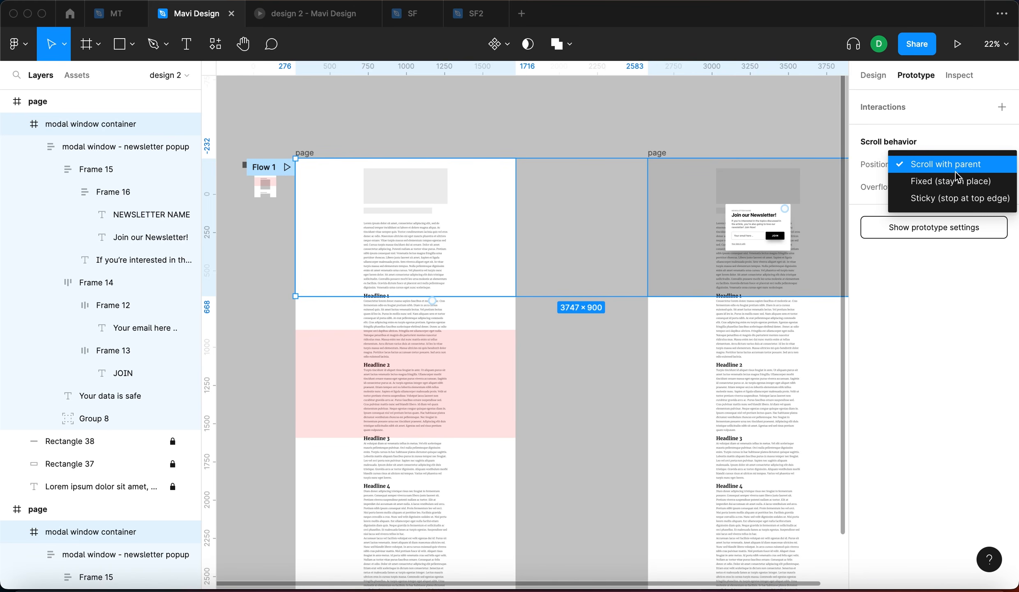
pyautogui.click(959, 187)
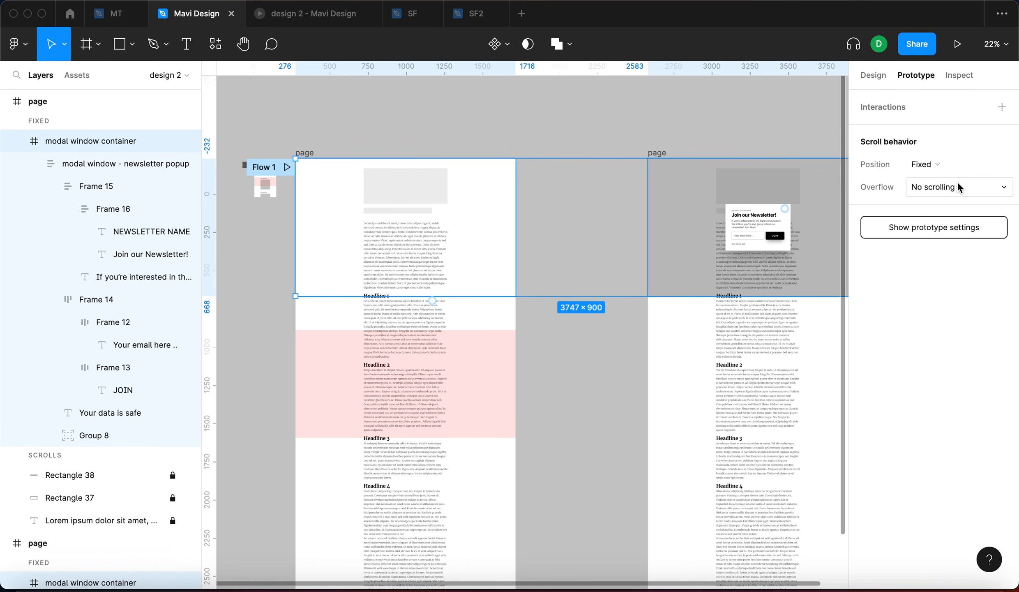
# Step: Connect the pink trigger rectangle to the duplicated page with a prototype link
pyautogui.click(724, 124)
pyautogui.hotkey('shift', 'e')
pyautogui.click(467, 387)
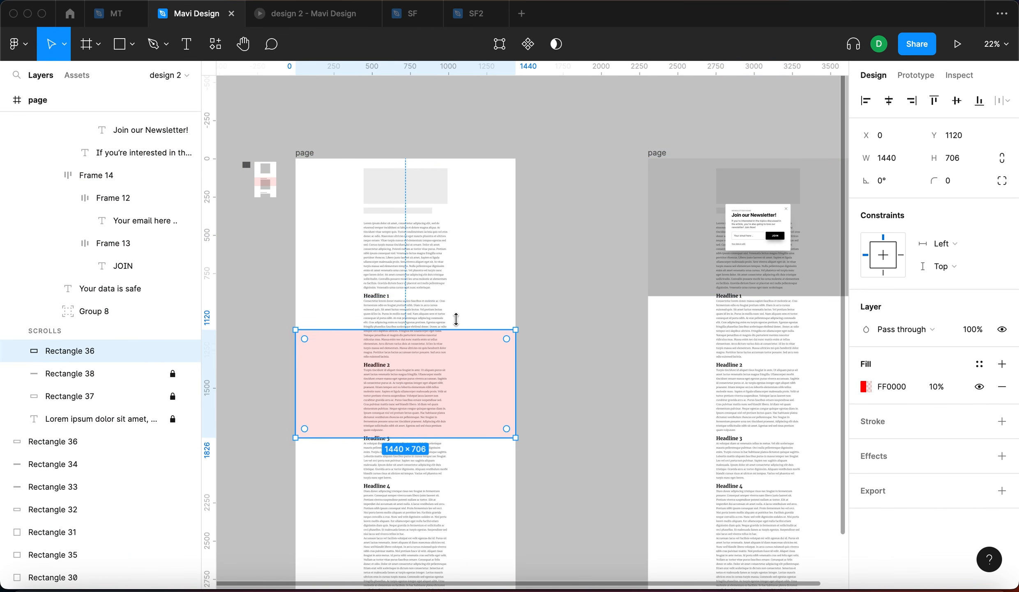
pyautogui.click(914, 78)
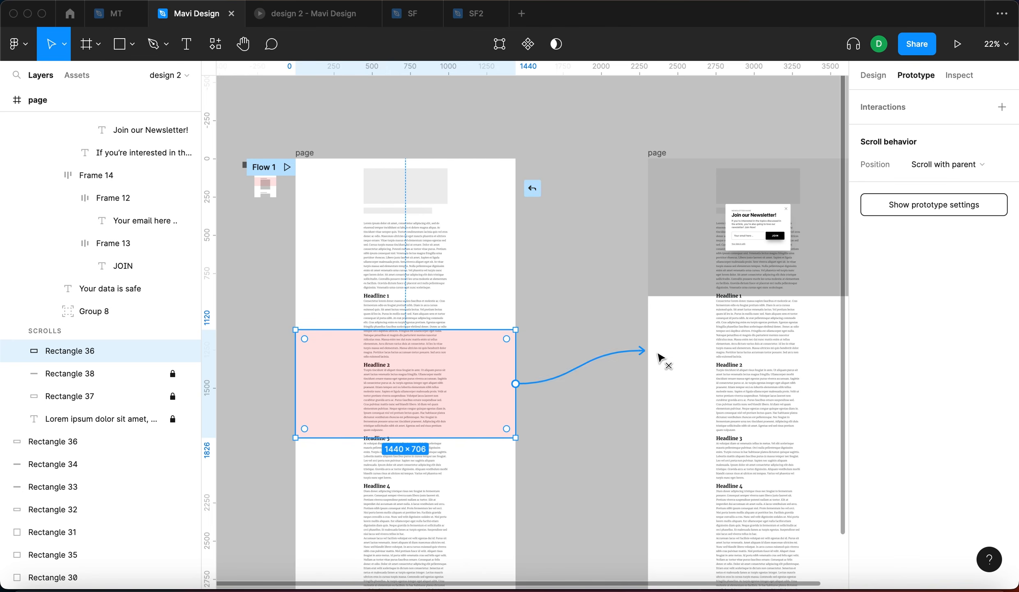
pyautogui.moveTo(658, 353); pyautogui.dragTo(663, 356)
# Step: Set the trigger rectangle's interaction to Mouse enter with a Smart animate transition
pyautogui.click(736, 164)
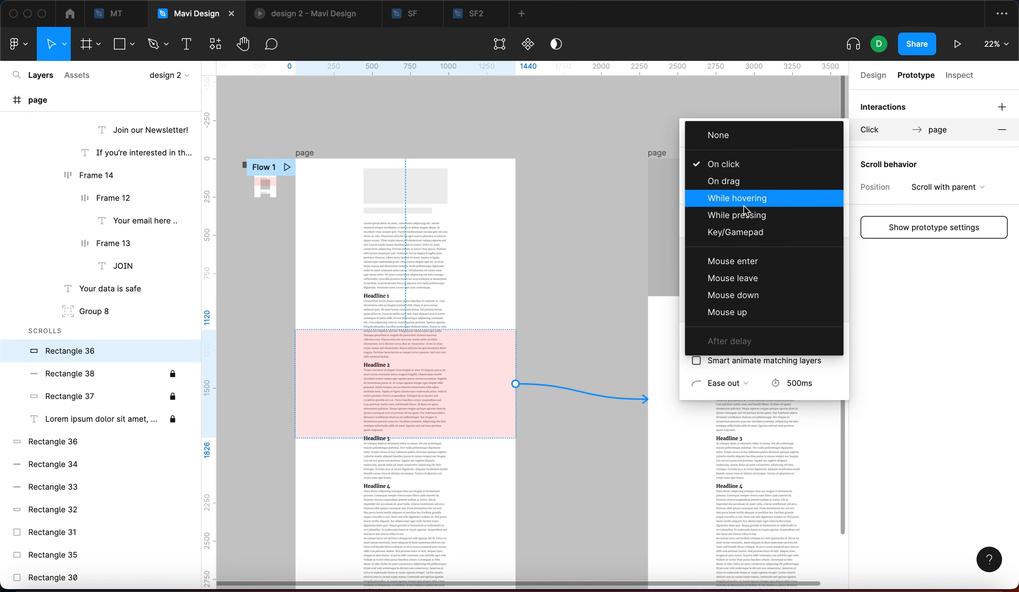
pyautogui.click(759, 263)
pyautogui.hscroll(5, 601, 232)
pyautogui.click(735, 338)
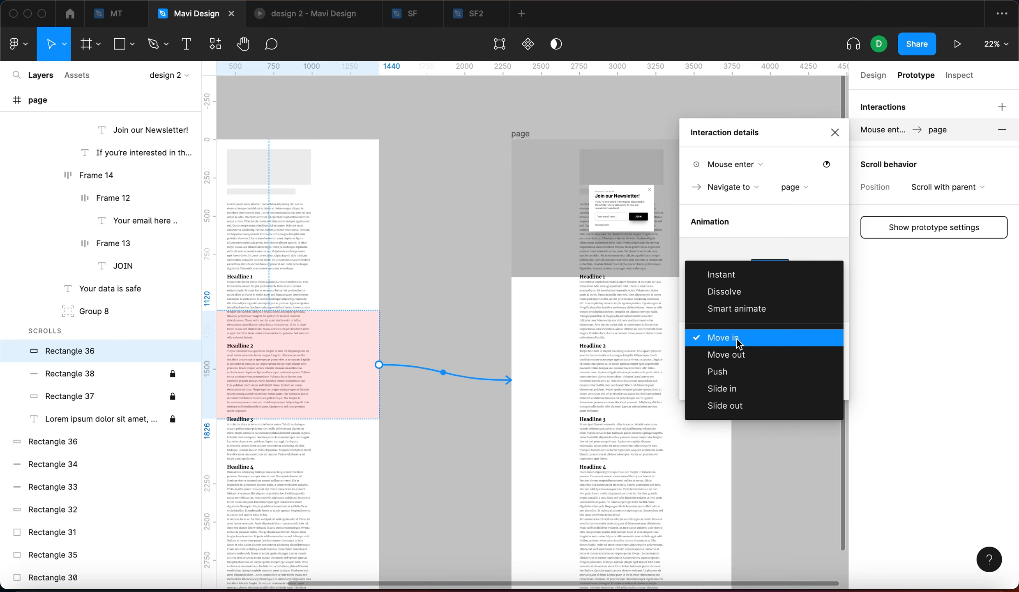
pyautogui.click(741, 309)
pyautogui.click(835, 132)
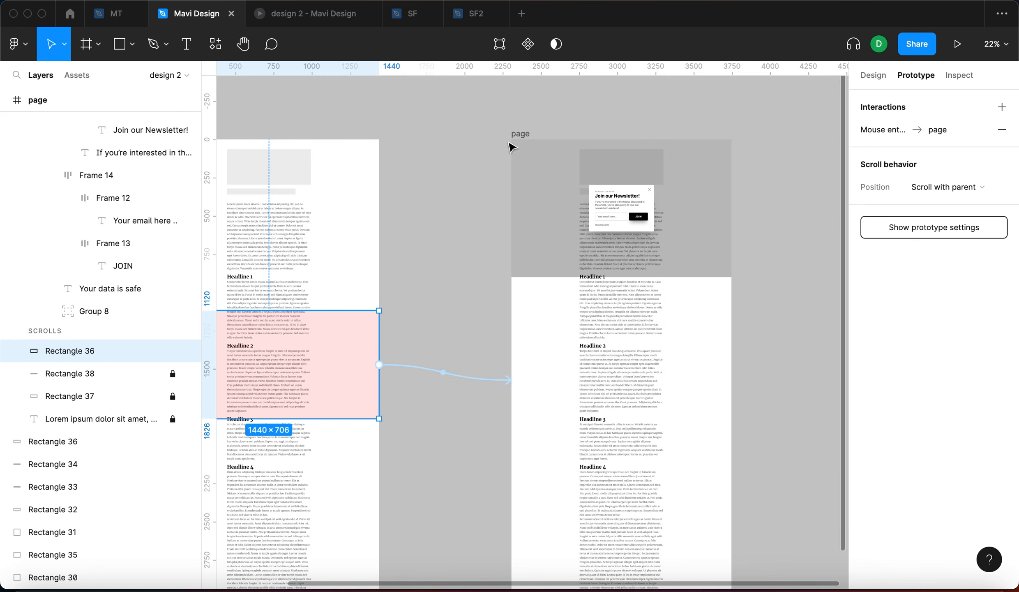
# Step: Restart the prototype preview and scroll to the pink zone to check how the popup appears
pyautogui.click(297, 15)
pyautogui.press('r')
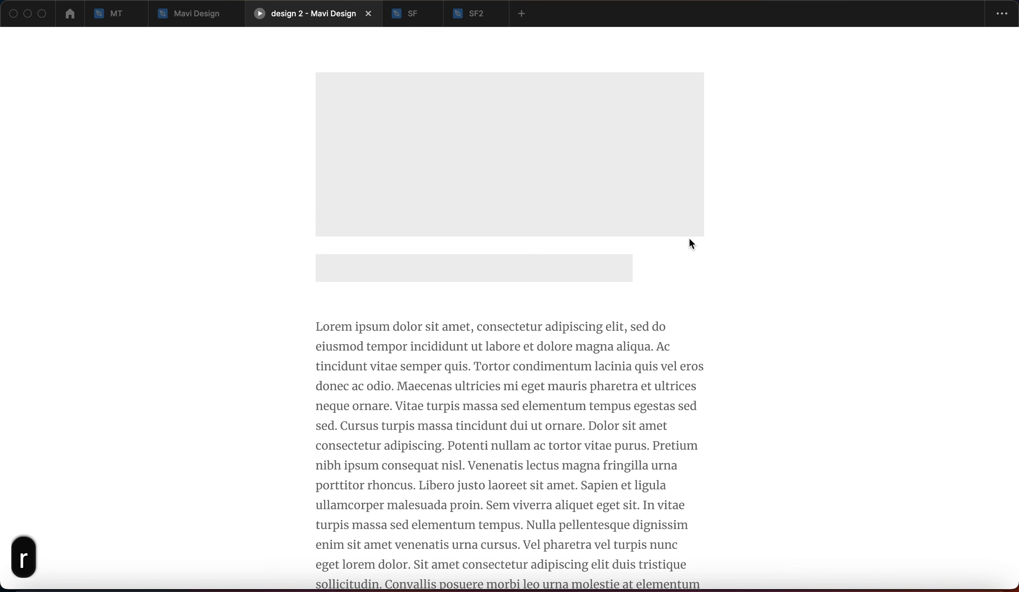
pyautogui.scroll(-10, 713, 272)
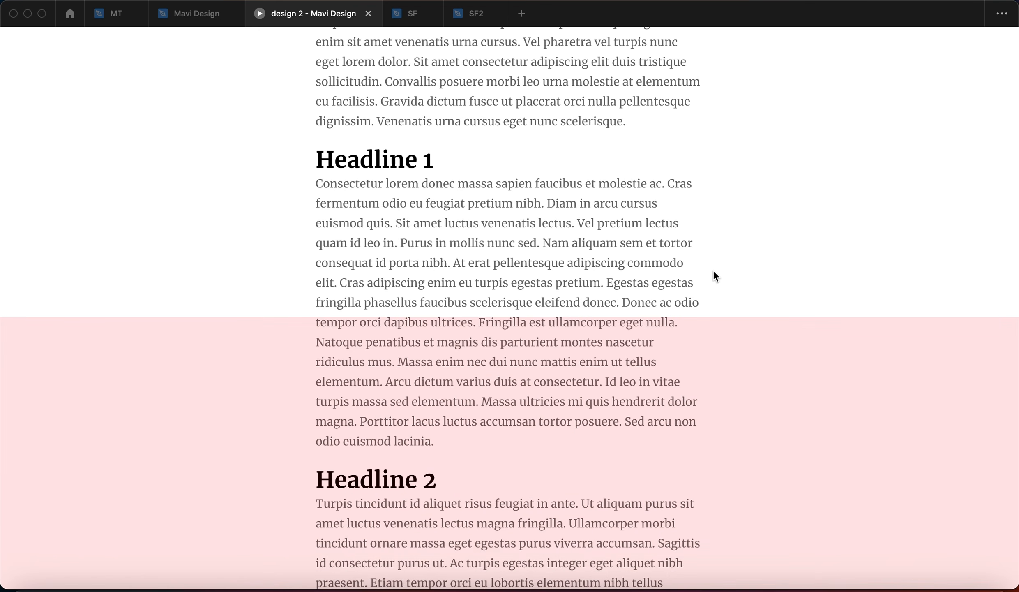
pyautogui.scroll(-1, 750, 270)
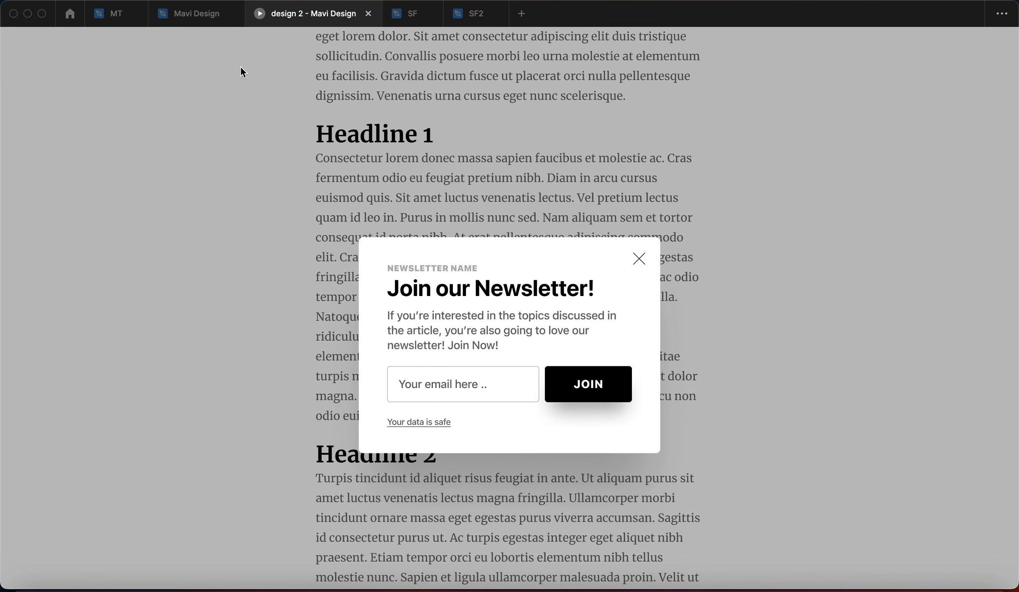
# Step: Return to the design file and raise the newsletter popup in the duplicated page to Y 267
pyautogui.click(191, 16)
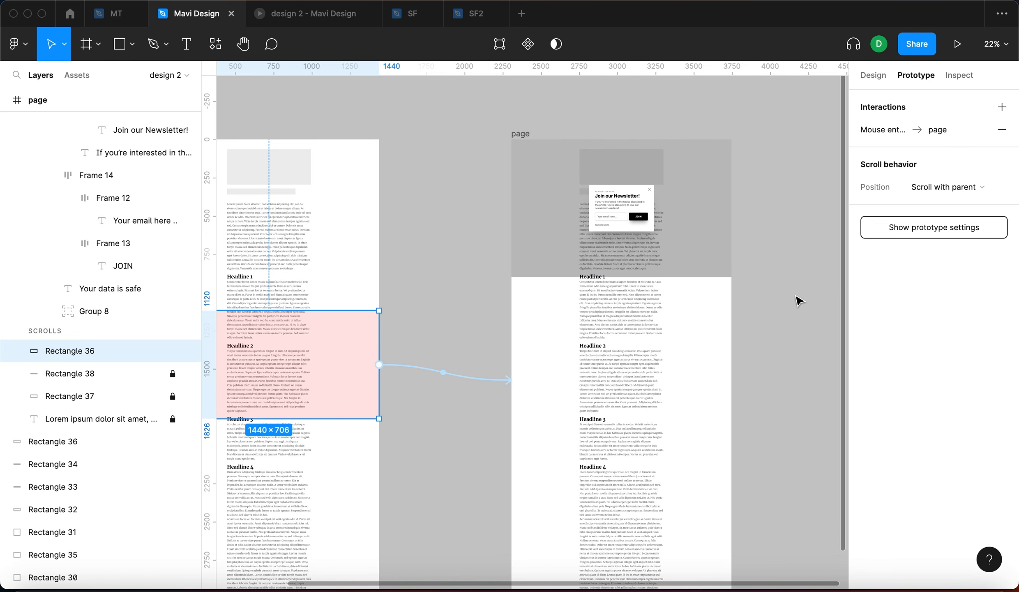
pyautogui.click(622, 200)
pyautogui.scroll(5, 623, 199)
pyautogui.hotkey('shift', 'Up')
pyautogui.hotkey('shift', 'Up')
pyautogui.hotkey('shift', 'Up')
pyautogui.hotkey('shift', 'Up')
pyautogui.hotkey('shift', 'Up')
pyautogui.hotkey('shift', 'Up')
pyautogui.hotkey('shift', 'Up')
pyautogui.hotkey('shift', 'Up')
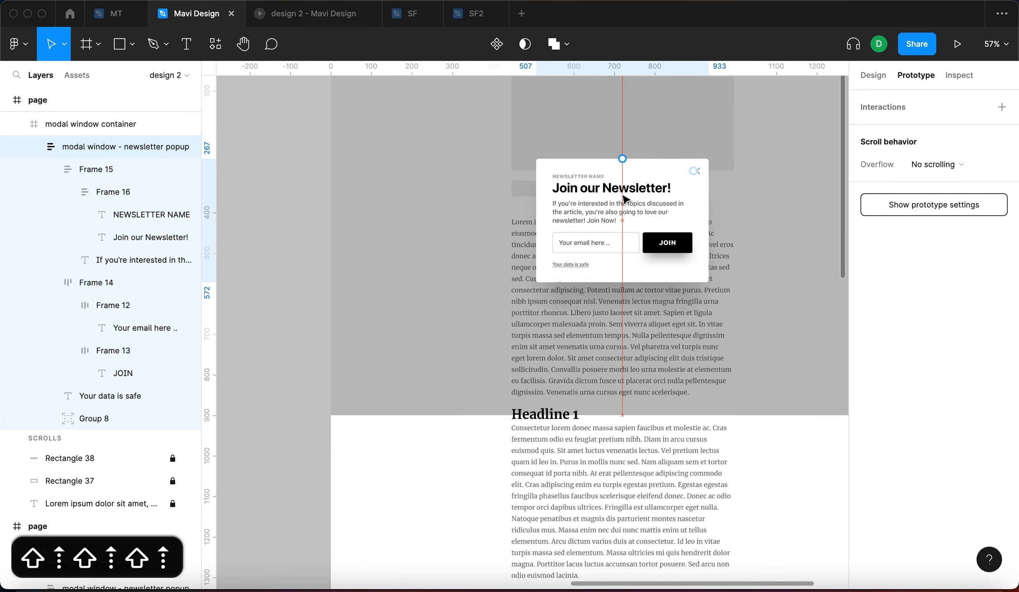
# Step: Restart the prototype preview and scroll through the page to check the popup's position and fixed behaviour
pyautogui.click(296, 17)
pyautogui.press('r')
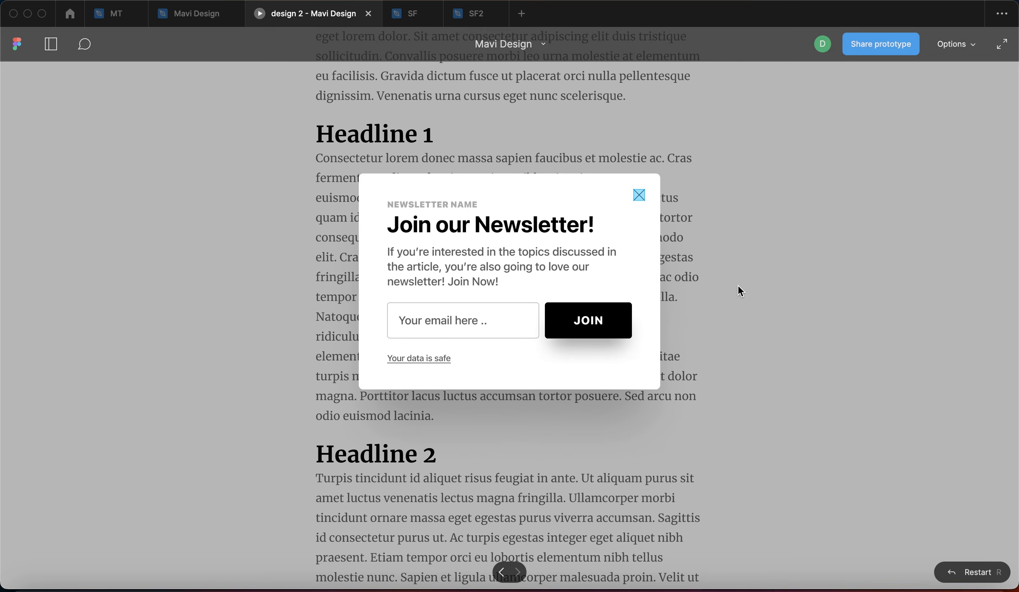
pyautogui.scroll(-1, 738, 286)
pyautogui.scroll(-10, 739, 286)
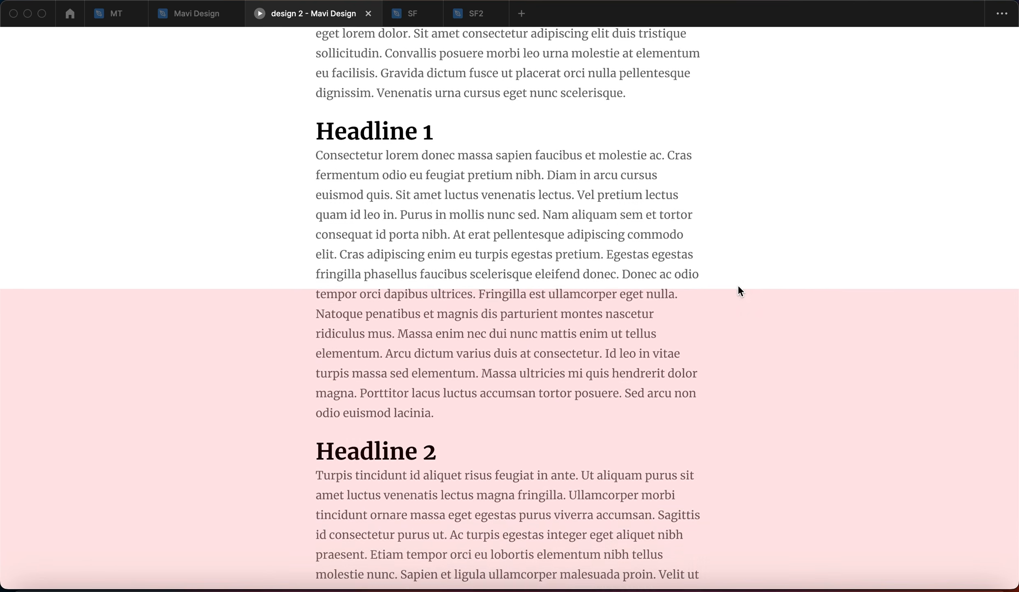
pyautogui.scroll(-2, 738, 289)
pyautogui.scroll(-3, 737, 285)
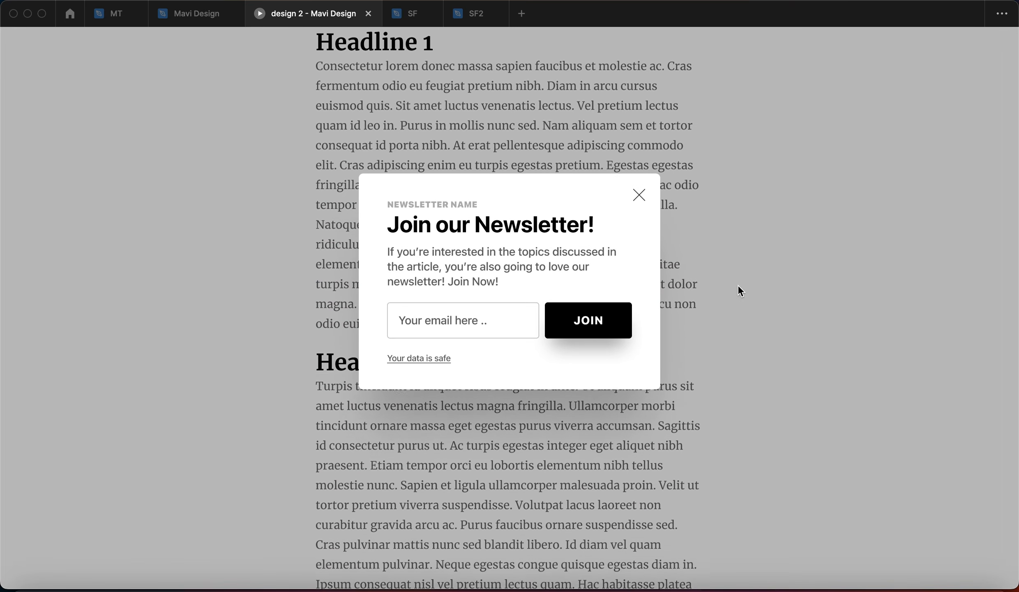
pyautogui.scroll(-8, 738, 286)
pyautogui.scroll(12, 739, 286)
pyautogui.scroll(-9, 738, 286)
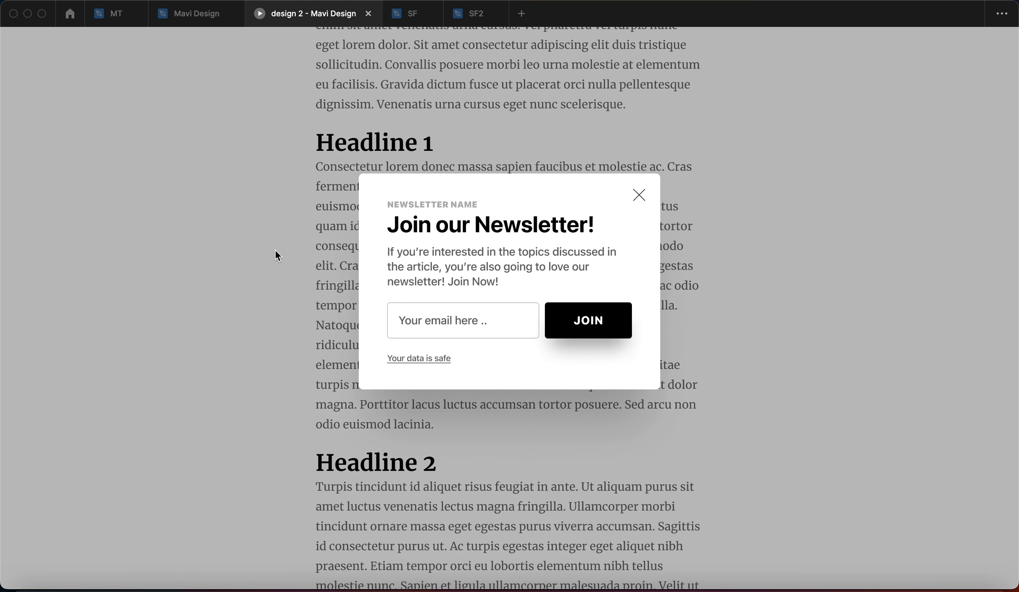
# Step: Return to the design file and remove the Close overlay interaction from the duplicated page's popup close icon
pyautogui.click(197, 17)
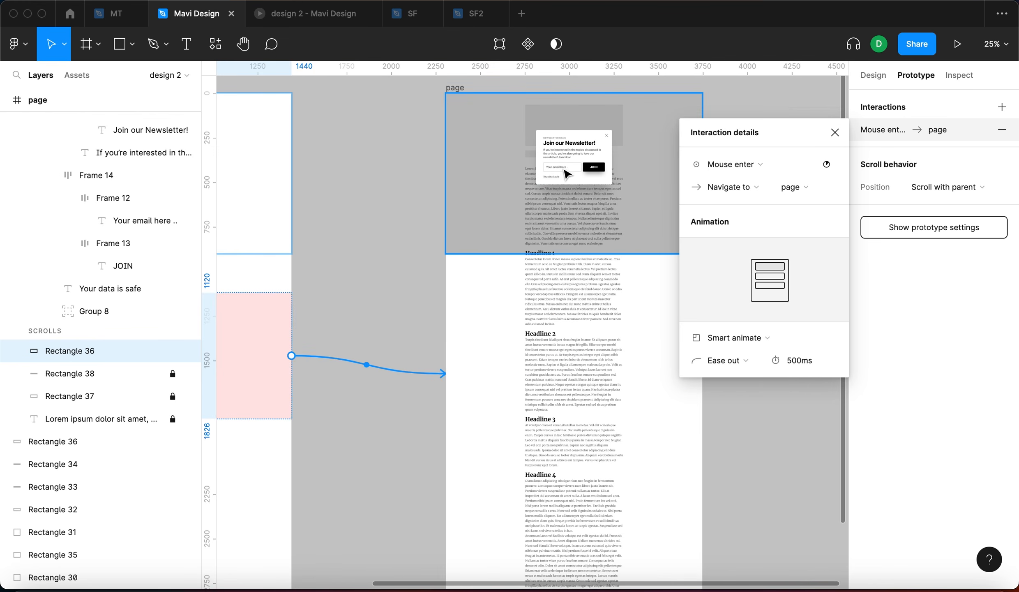
pyautogui.click(606, 150)
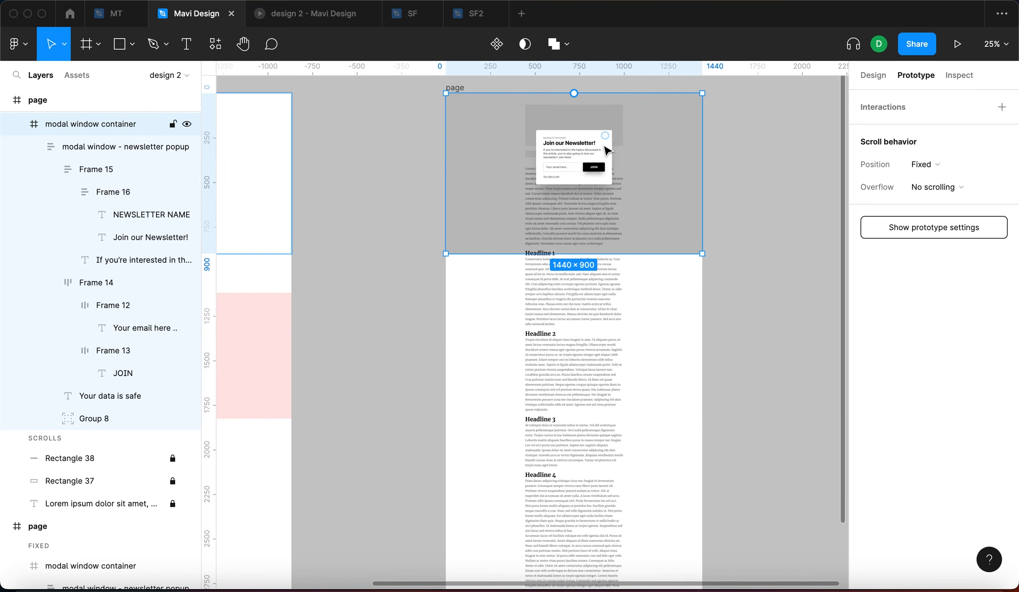
pyautogui.click(605, 138)
pyautogui.scroll(8, 603, 144)
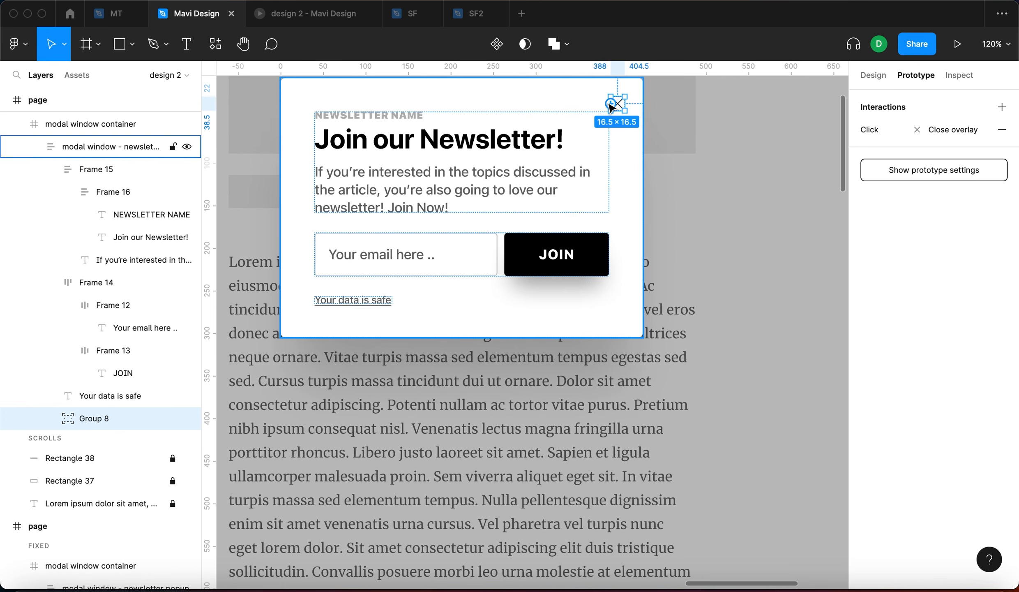
pyautogui.click(1000, 132)
# Step: Link the popup's close icon to the original page with an on-click Navigate to interaction using Smart animate
pyautogui.scroll(-6, 834, 156)
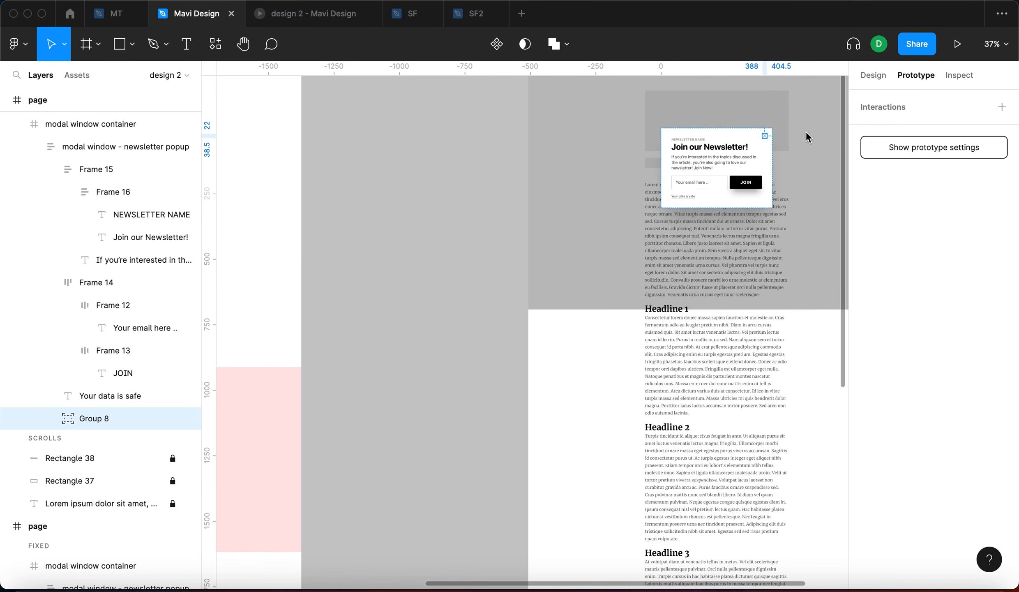
pyautogui.moveTo(765, 141)
pyautogui.moveTo(765, 141); pyautogui.dragTo(296, 199)
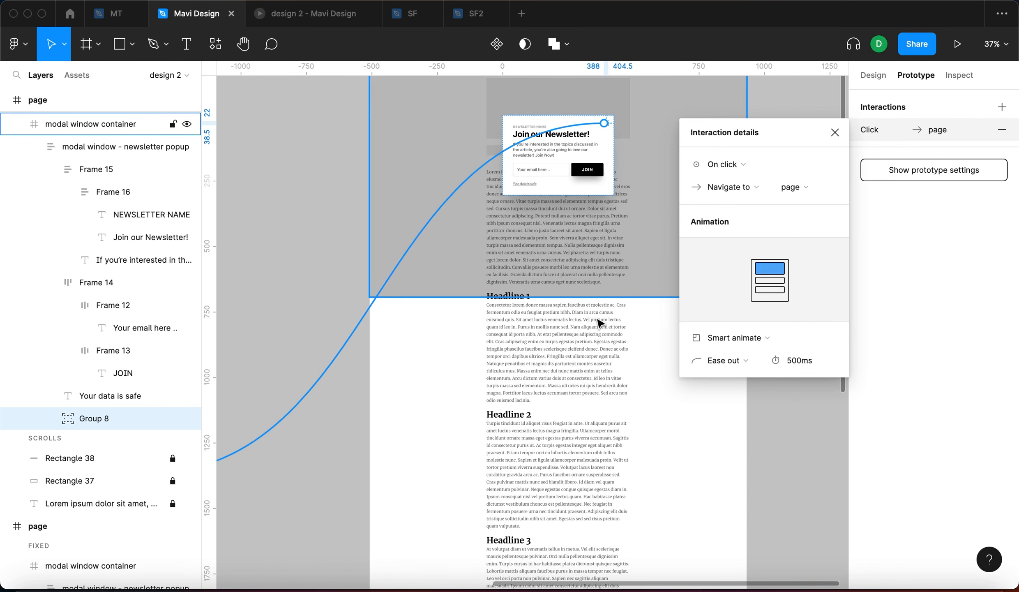
pyautogui.click(330, 164)
# Step: Test closing the newsletter popup with its close icon in the prototype preview
pyautogui.click(321, 17)
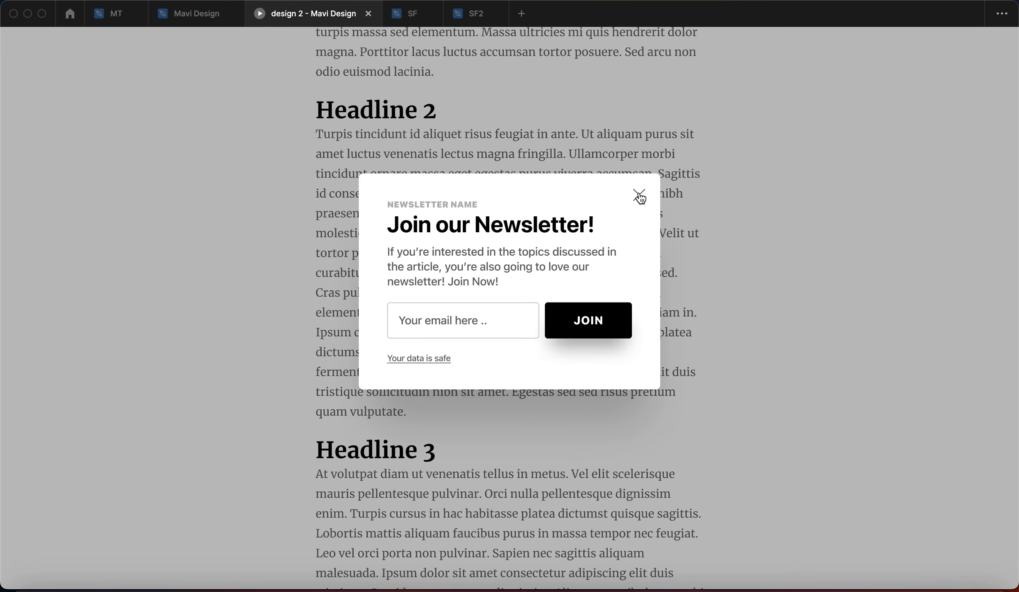
pyautogui.click(640, 194)
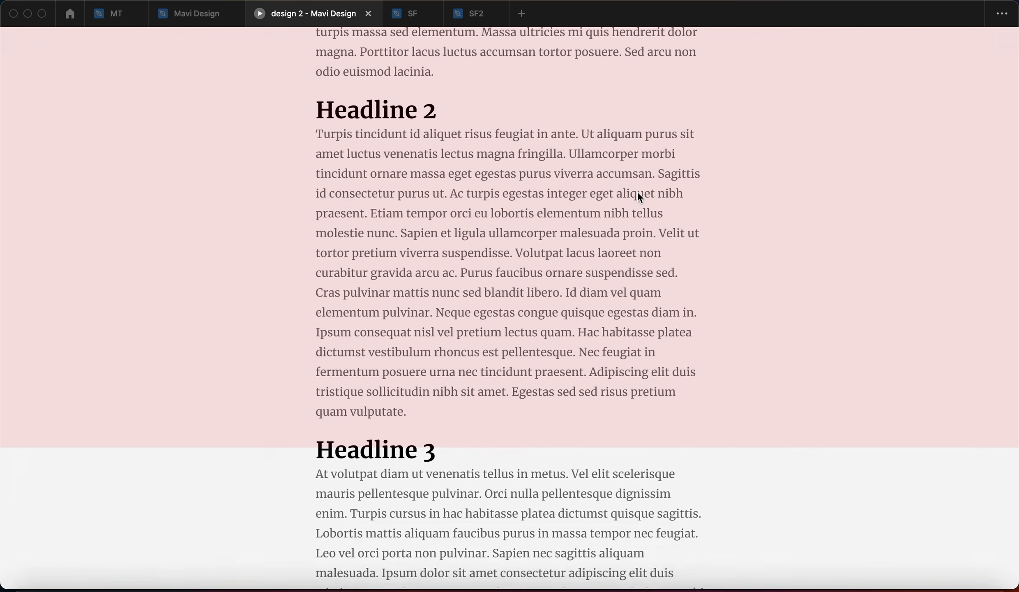
# Step: Return to the design file and duplicate the original page frame to the far side of the popup page
pyautogui.click(196, 13)
pyautogui.scroll(-6, 760, 237)
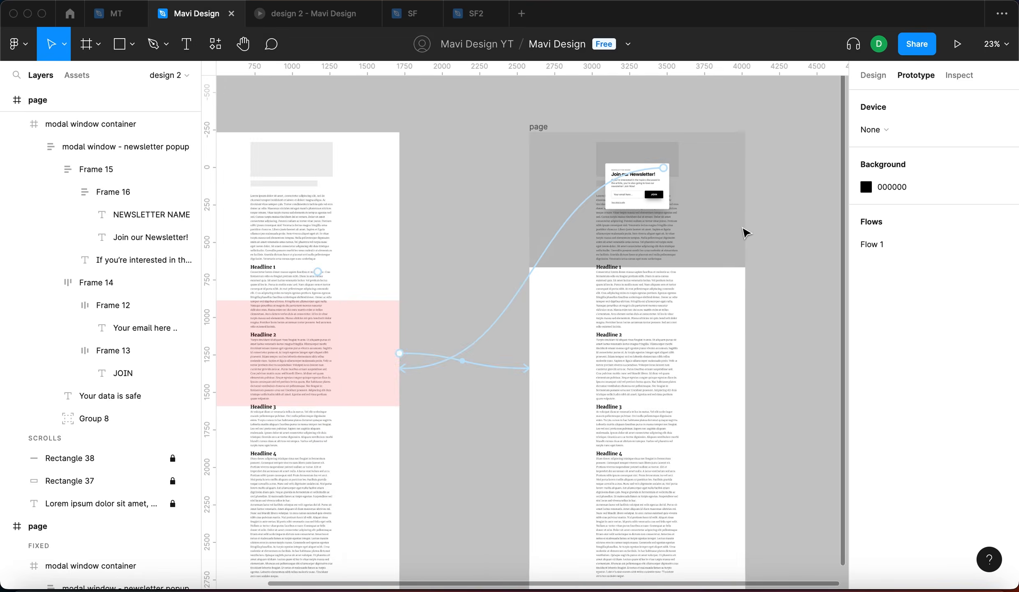
pyautogui.scroll(-4, 744, 233)
pyautogui.moveTo(321, 103); pyautogui.dragTo(673, 122)
# Step: Redirect the popup close icon's interaction to the new page copy and delete that copy's pink trigger rectangle
pyautogui.moveTo(436, 241); pyautogui.dragTo(610, 246)
pyautogui.click(610, 245)
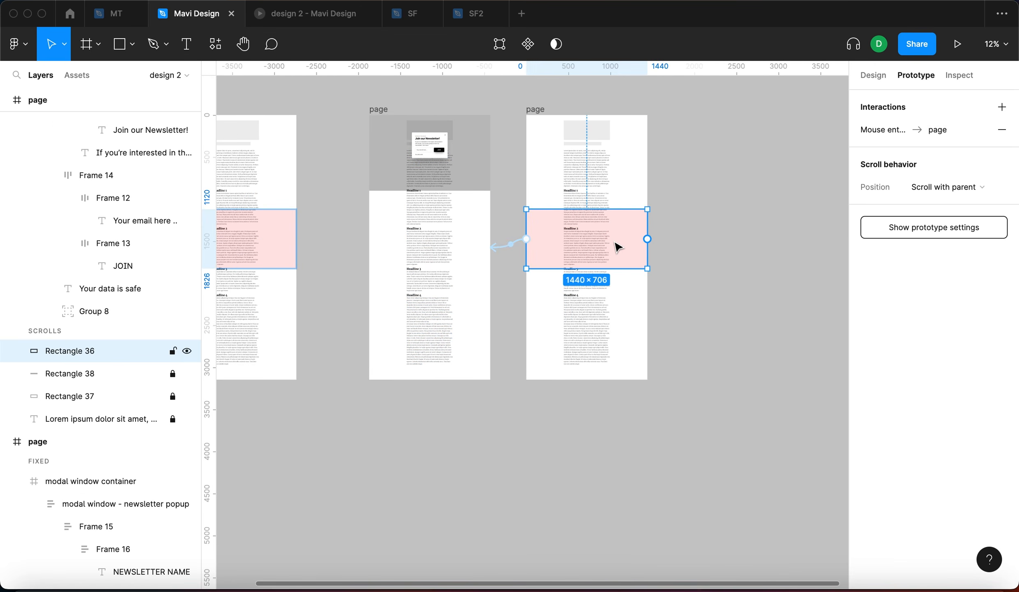
pyautogui.press('BackSpace')
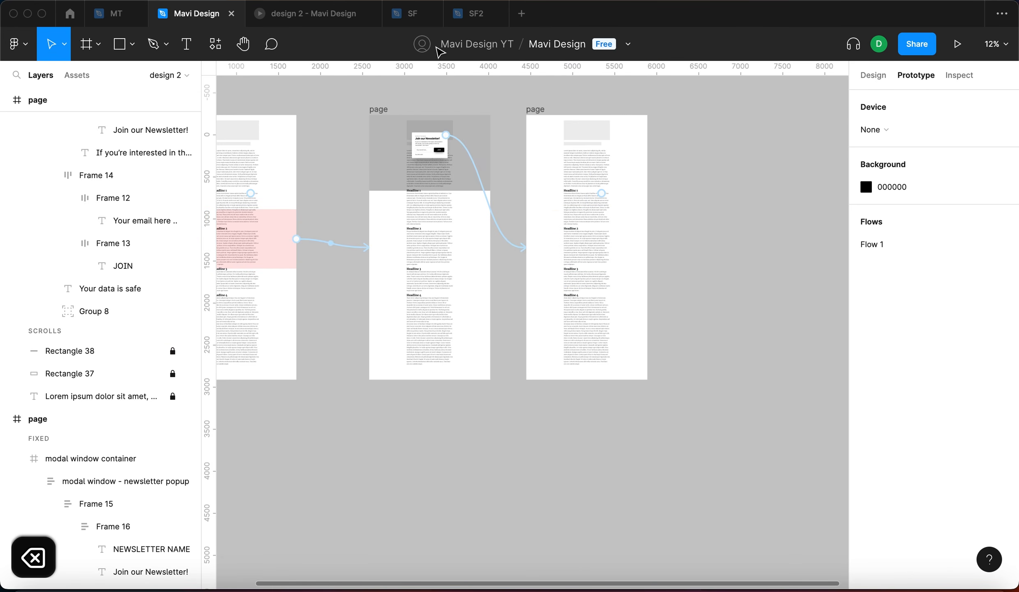
# Step: Close the newsletter popup in the prototype preview and scroll up and down the page copy without the trigger zone
pyautogui.click(345, 17)
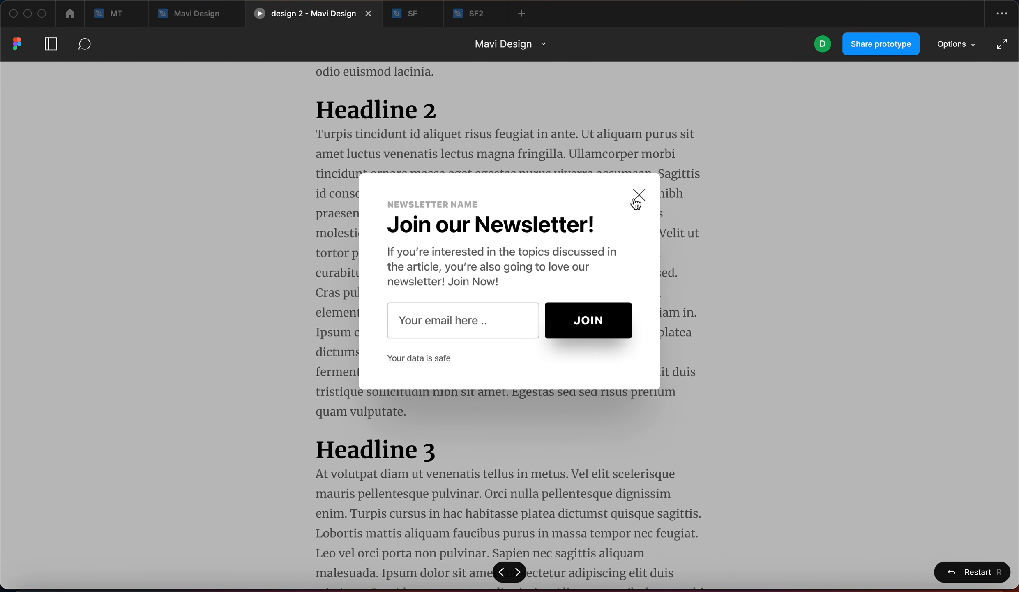
pyautogui.click(639, 196)
pyautogui.scroll(-10, 644, 197)
pyautogui.scroll(-8, 642, 202)
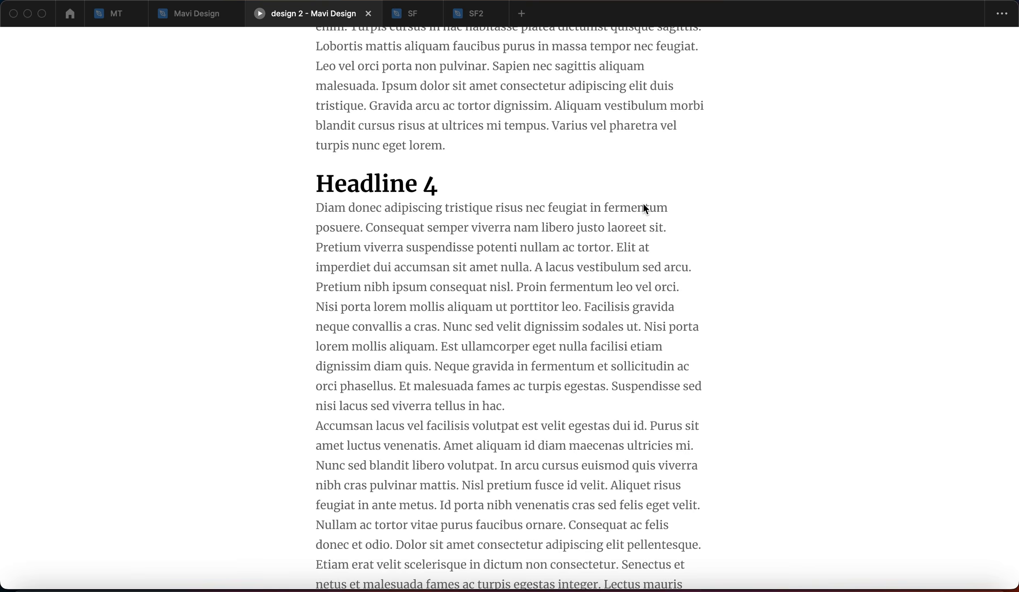
pyautogui.scroll(20, 644, 202)
pyautogui.scroll(-20, 643, 202)
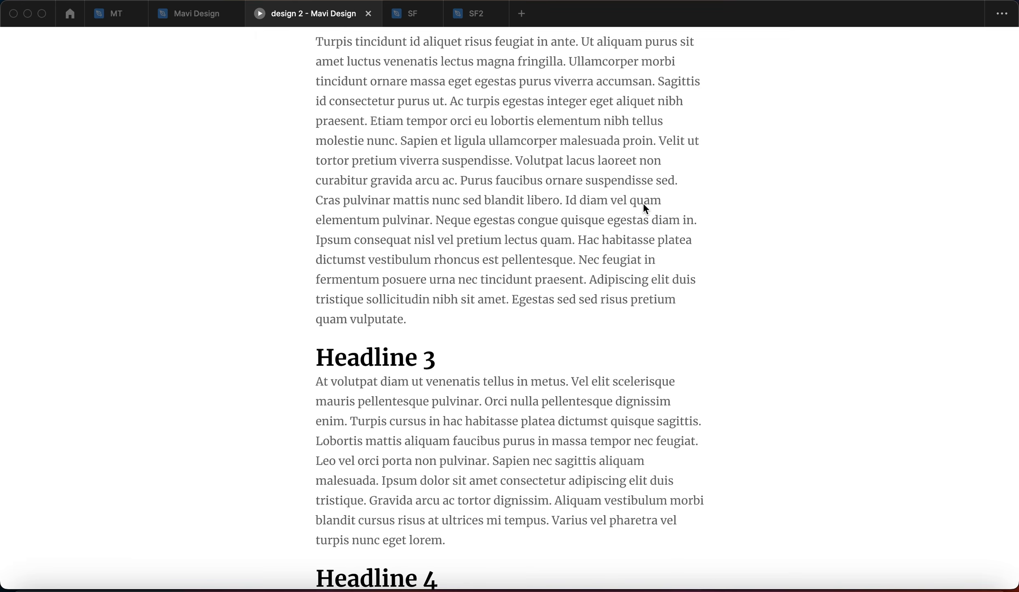
pyautogui.scroll(-15, 643, 202)
# Step: Restart the prototype and scroll through the pink trigger zone to test the popup's appearance and behaviour
pyautogui.press('r')
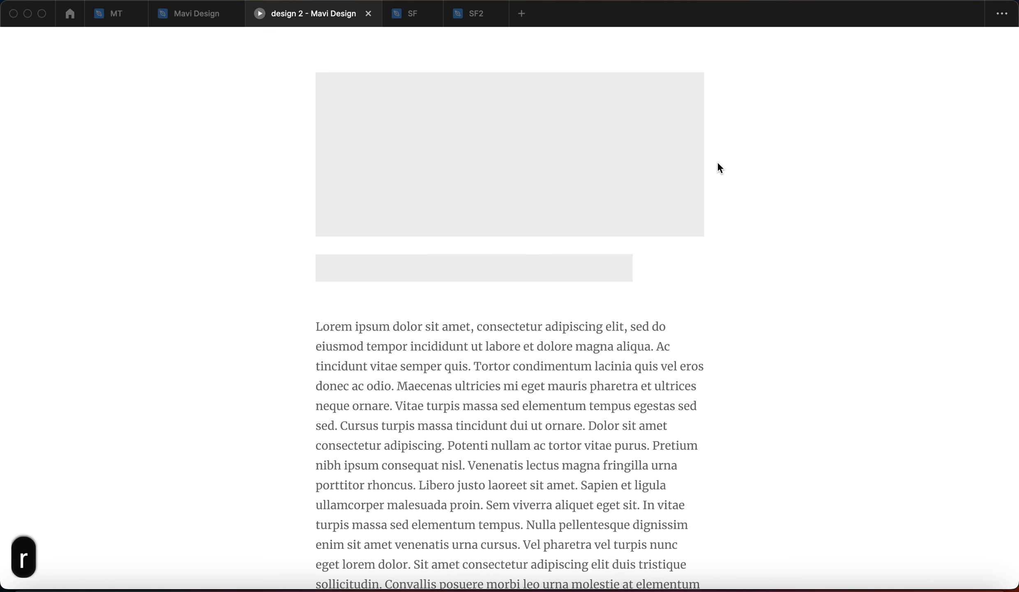
pyautogui.scroll(-1, 717, 163)
pyautogui.scroll(-10, 718, 168)
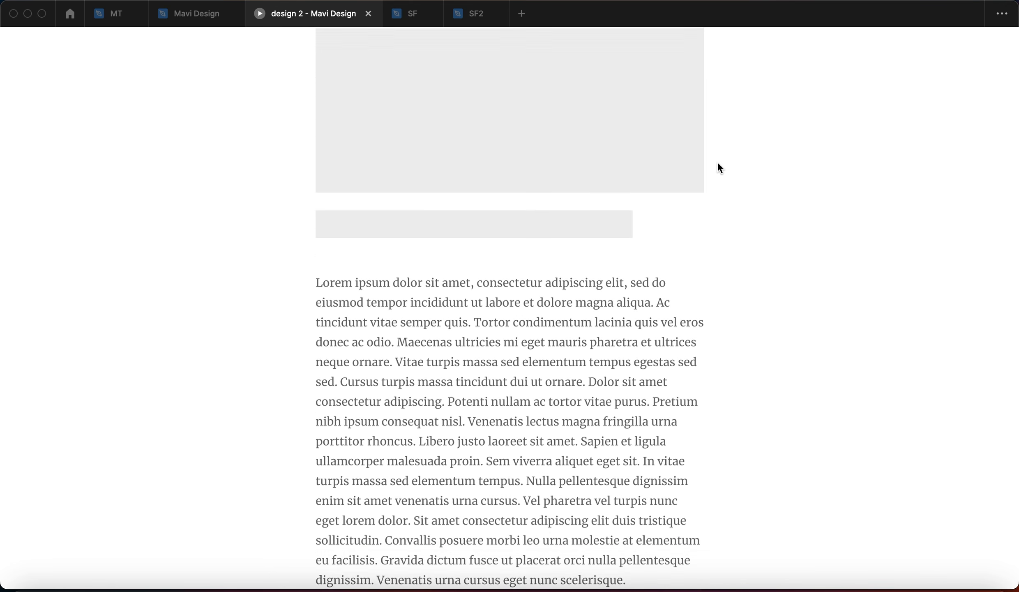
pyautogui.scroll(-10, 718, 163)
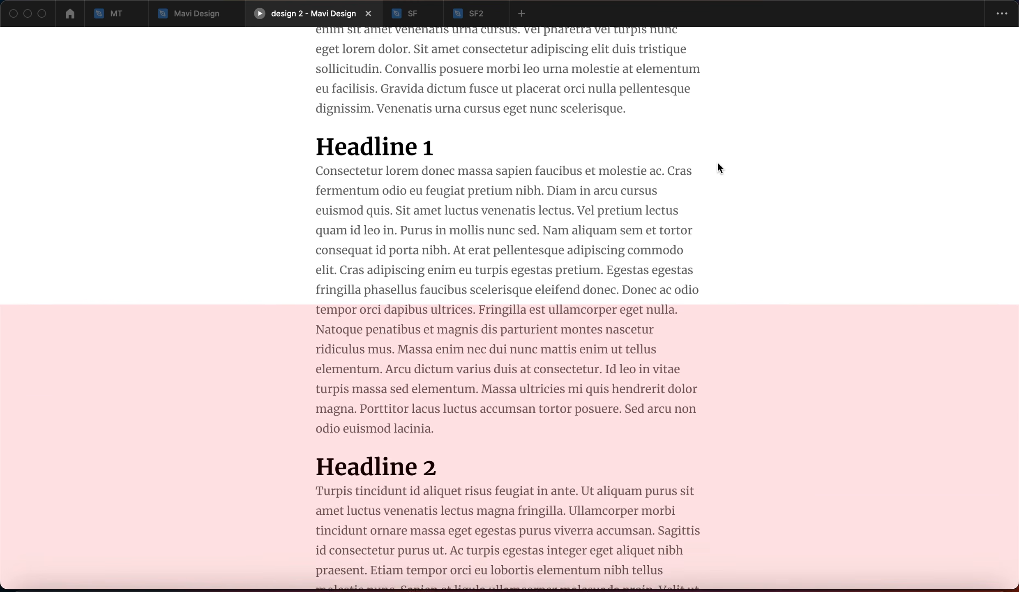
pyautogui.scroll(6, 727, 285)
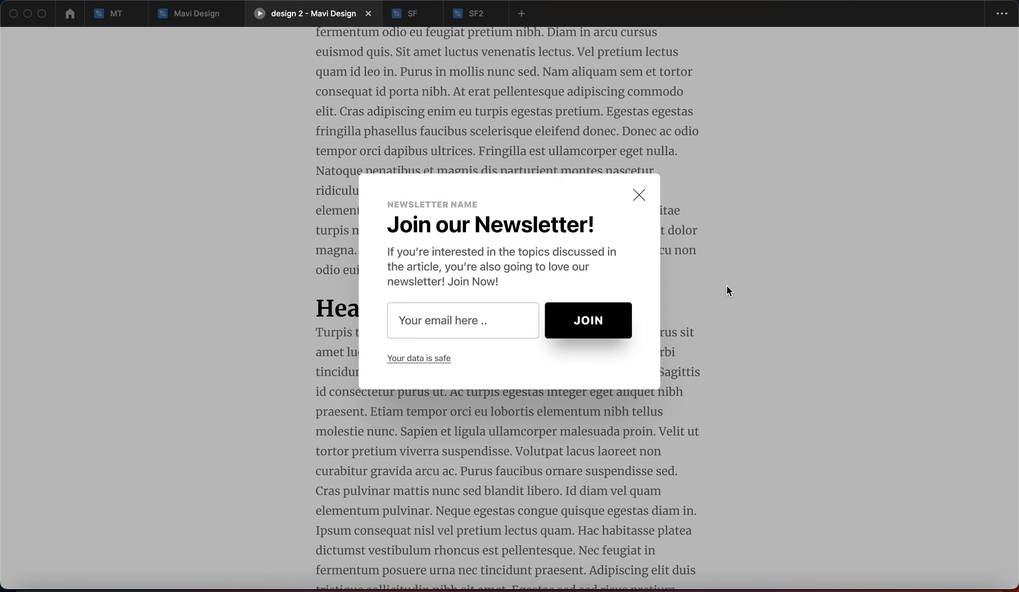
pyautogui.scroll(-5, 727, 285)
pyautogui.click(727, 286)
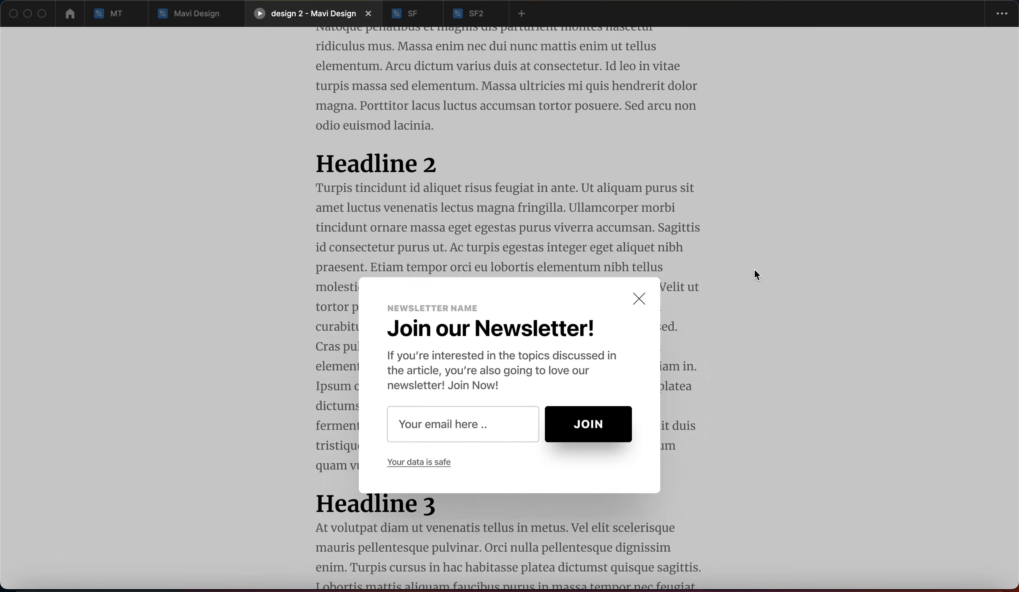
pyautogui.scroll(-9, 774, 378)
pyautogui.scroll(-8, 770, 398)
pyautogui.scroll(20, 770, 398)
# Step: Set the fill opacity of the original page's pink trigger rectangle to 0%
pyautogui.click(196, 13)
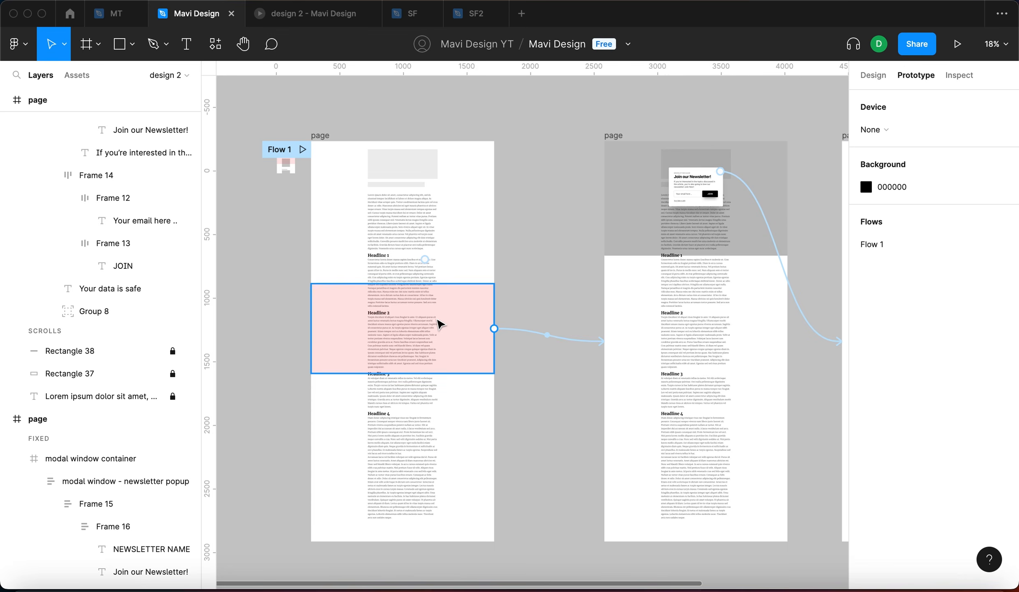
pyautogui.click(873, 74)
pyautogui.click(457, 289)
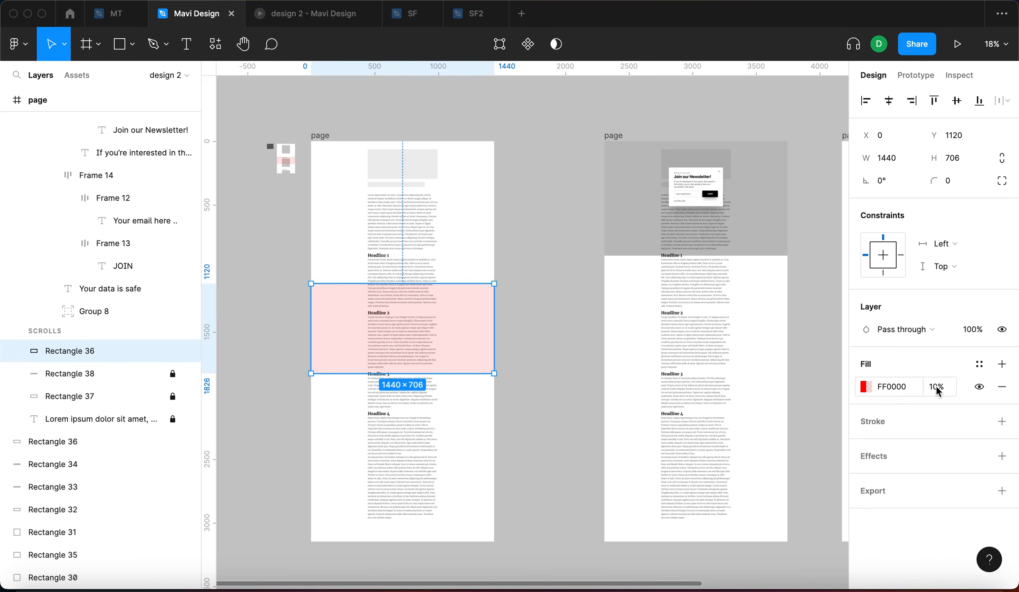
pyautogui.write('0')
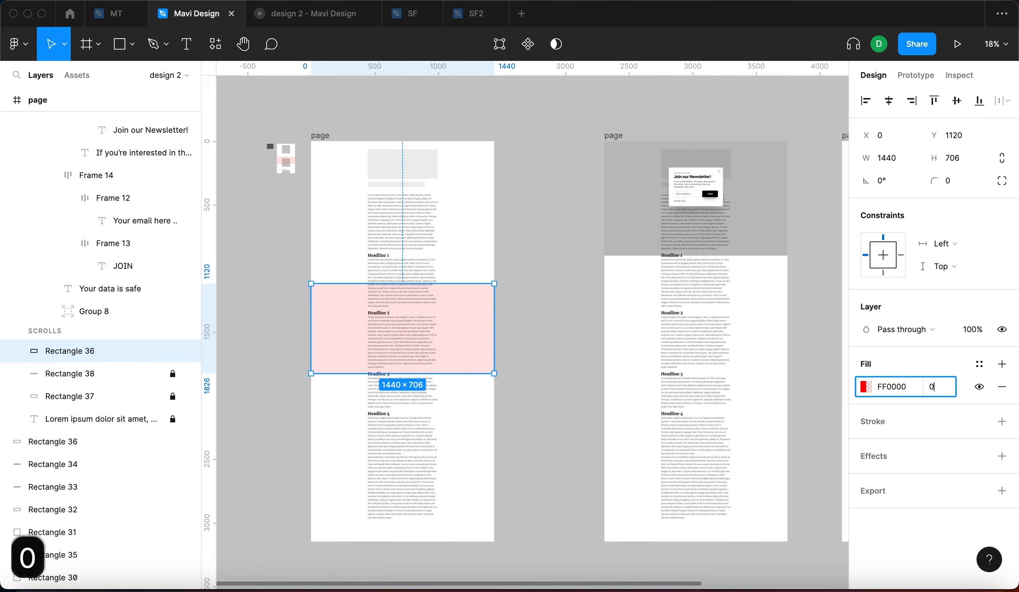
pyautogui.press('Return')
# Step: Move the popup page frame closer to the original page to space the three page frames evenly
pyautogui.click(565, 171)
pyautogui.scroll(-3, 564, 171)
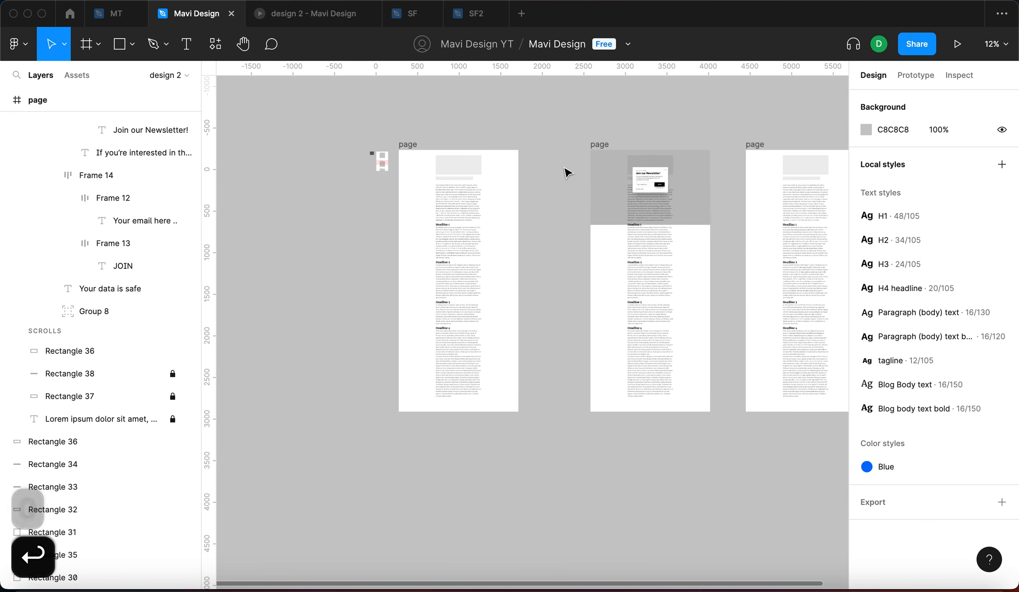
pyautogui.click(599, 145)
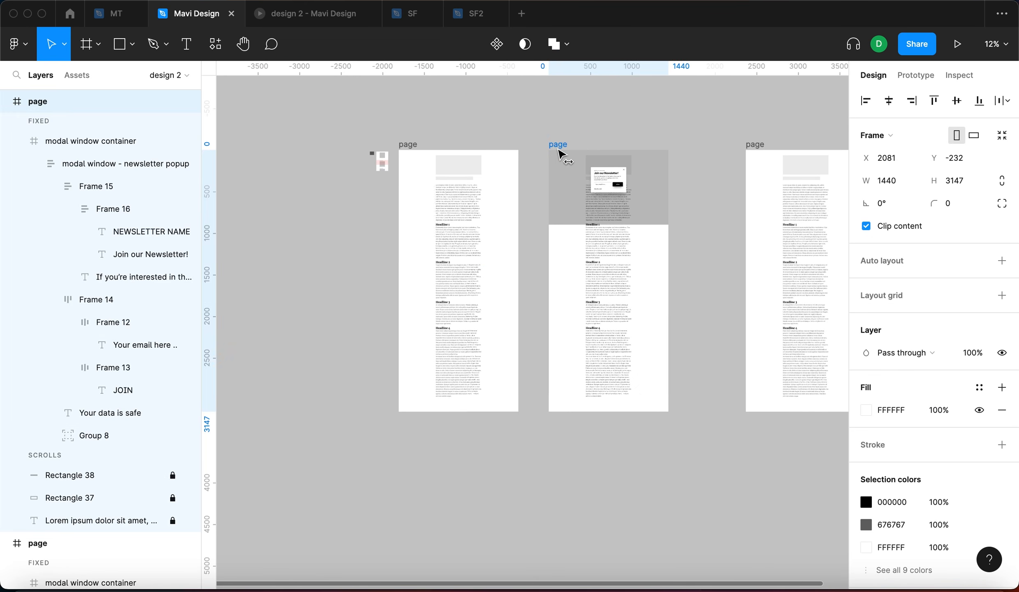
# Step: Restart the prototype preview, scroll to the invisible trigger zone, close the popup and continue scrolling the page
pyautogui.press('super+alt+Return')
pyautogui.press('r')
pyautogui.scroll(-8, 688, 273)
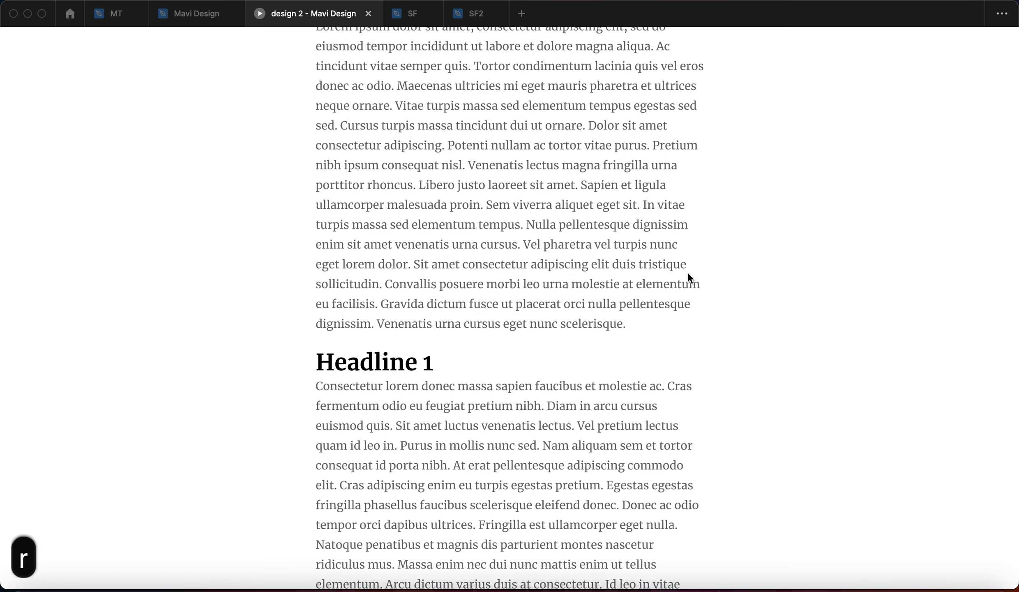
pyautogui.scroll(-10, 687, 278)
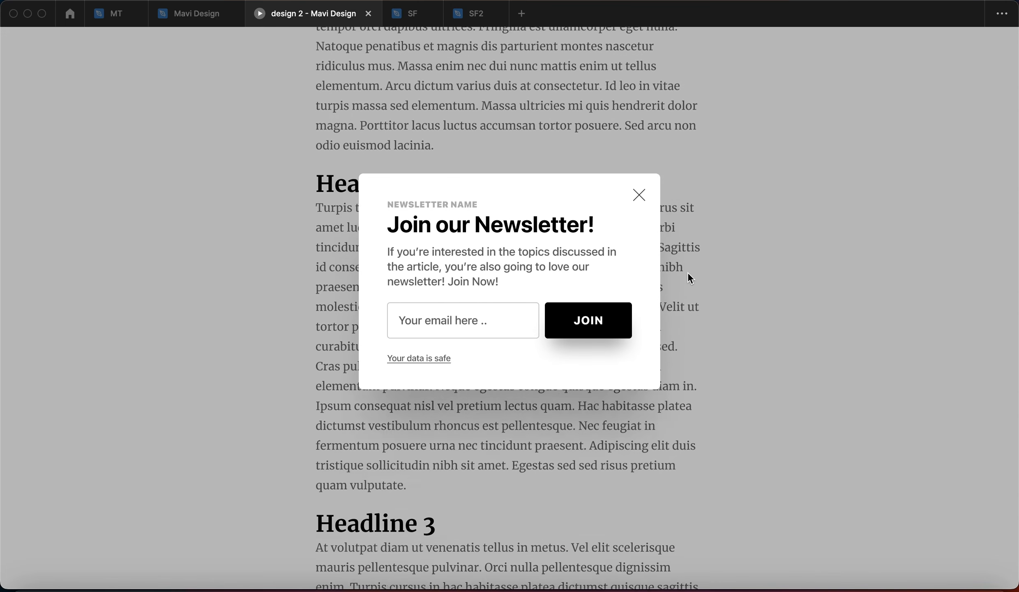
pyautogui.click(644, 200)
pyautogui.scroll(-15, 788, 250)
pyautogui.scroll(2, 788, 247)
# Step: Return to the design file and place a copy of the newsletter popup on the canvas above the popup page
pyautogui.click(194, 18)
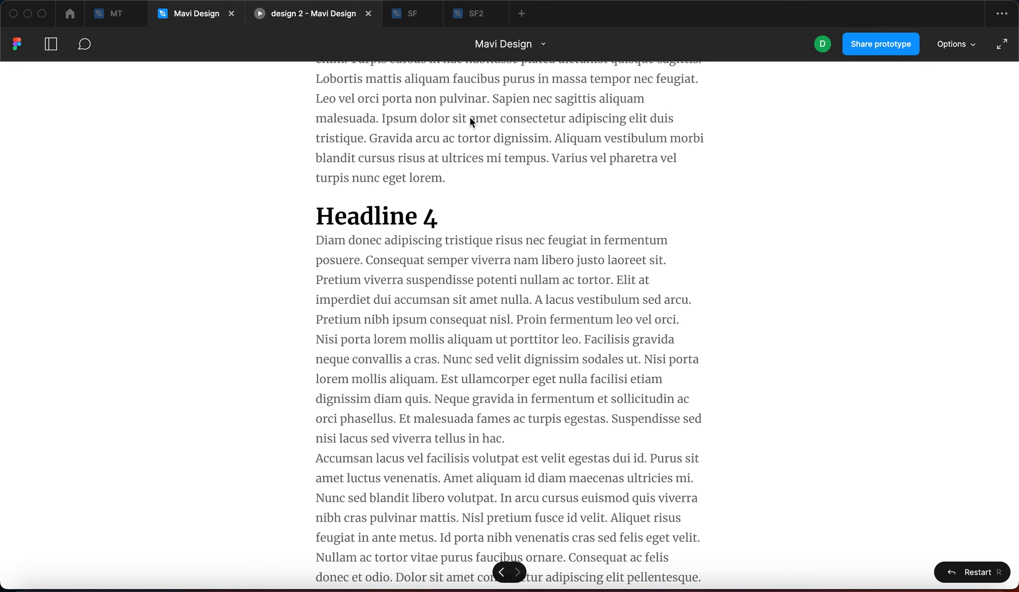
pyautogui.scroll(-2, 715, 153)
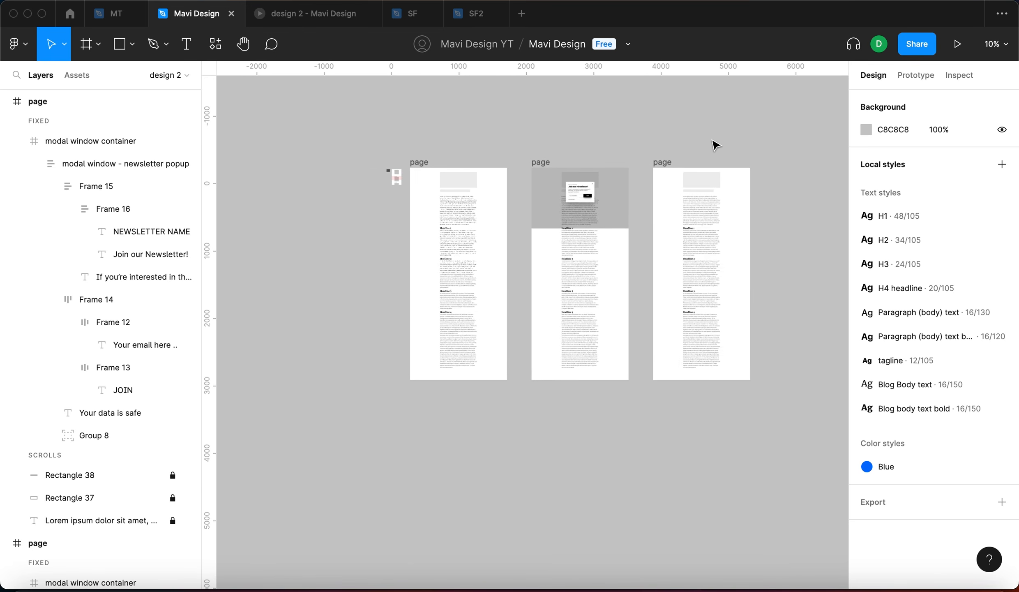
pyautogui.moveTo(708, 130); pyautogui.dragTo(628, 166)
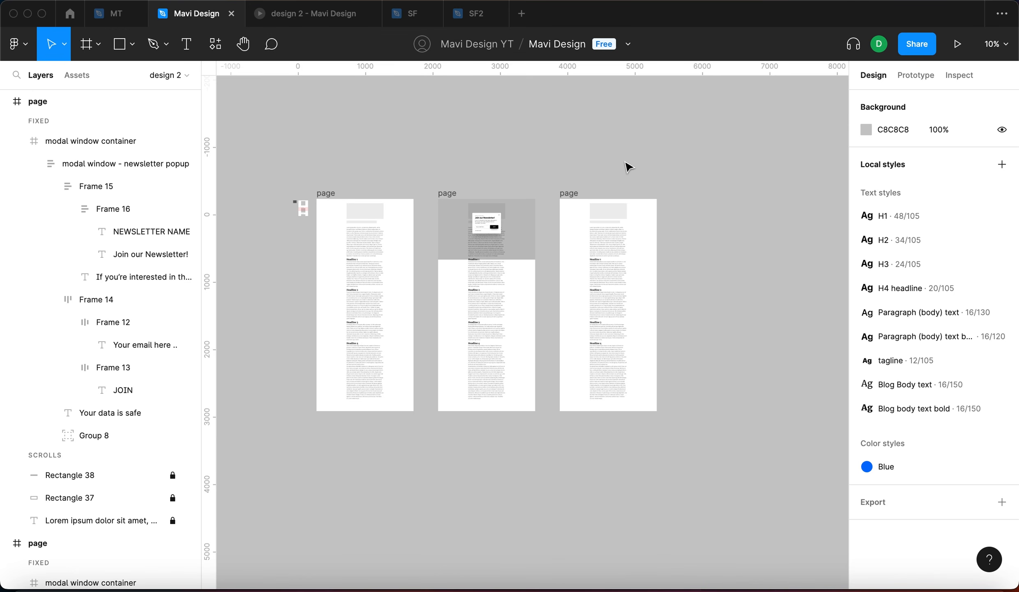
pyautogui.scroll(15, 514, 247)
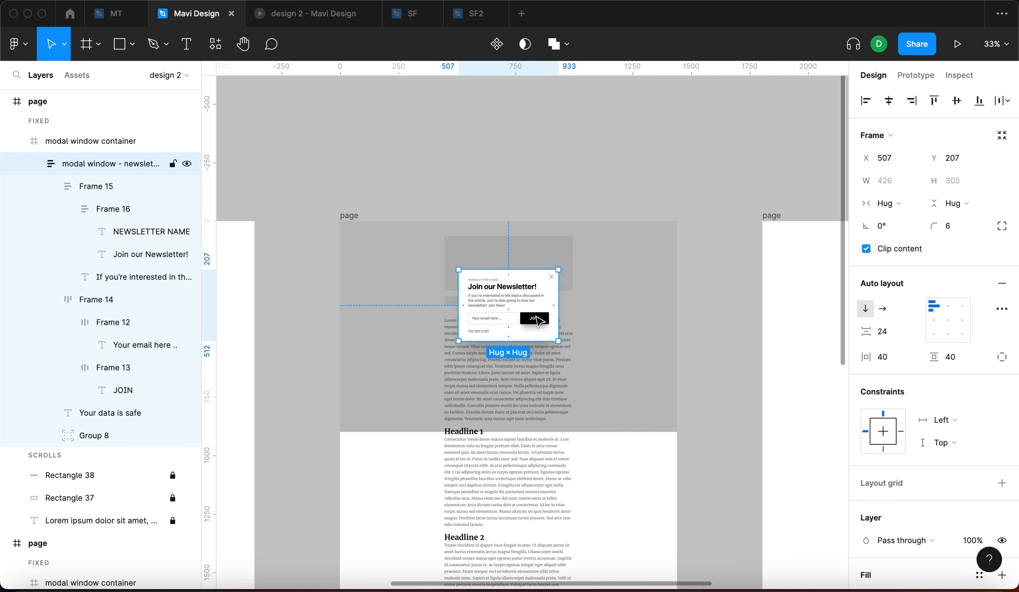
pyautogui.moveTo(539, 317); pyautogui.dragTo(560, 149)
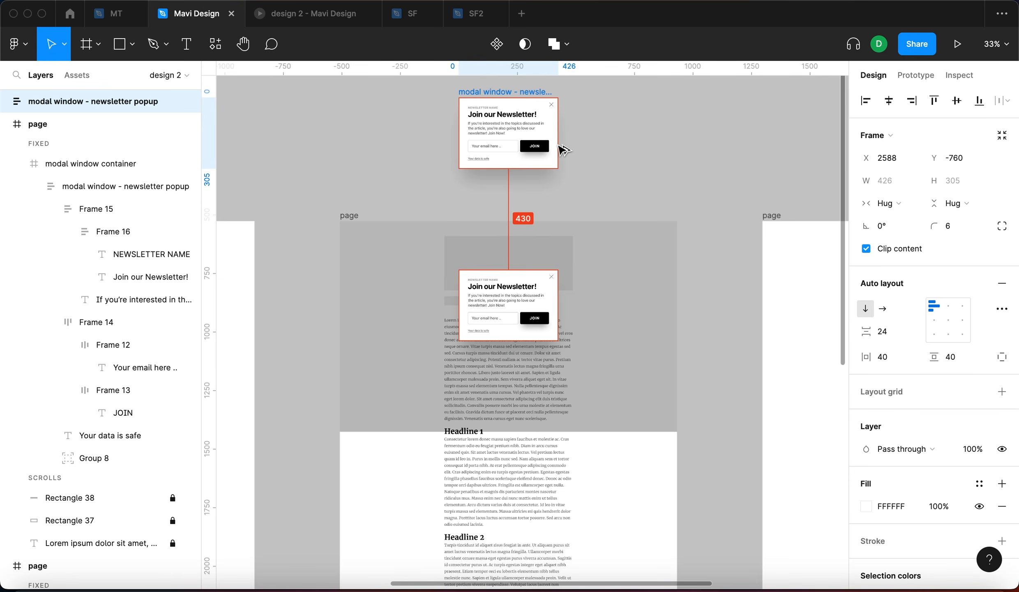
pyautogui.click(648, 139)
# Step: Turn the copied newsletter popup above the page into a component and move it further up the canvas
pyautogui.scroll(3, 498, 136)
pyautogui.click(498, 131)
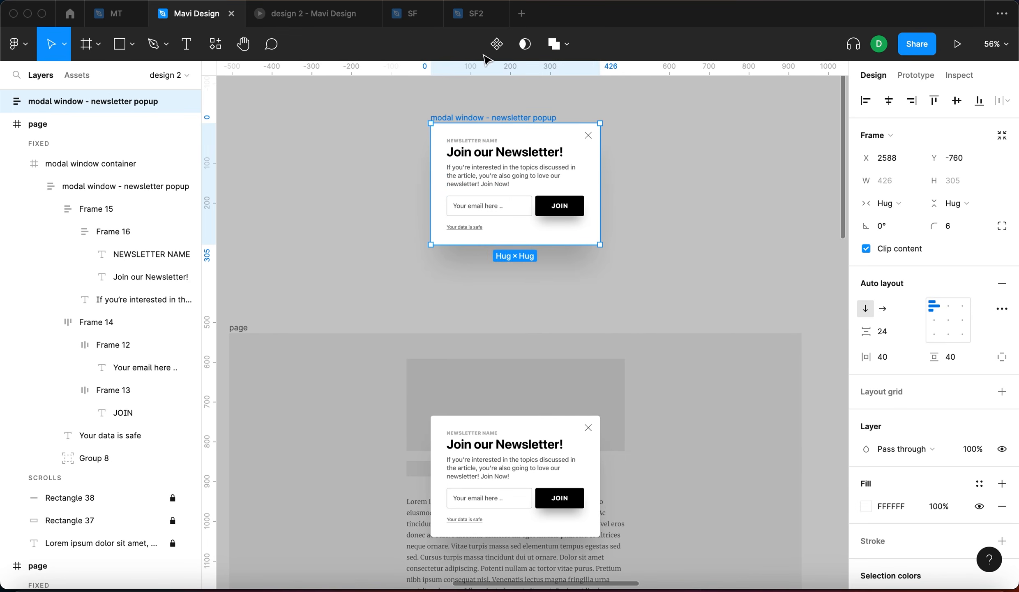
pyautogui.click(497, 44)
pyautogui.scroll(3, 637, 210)
pyautogui.scroll(5, 407, 282)
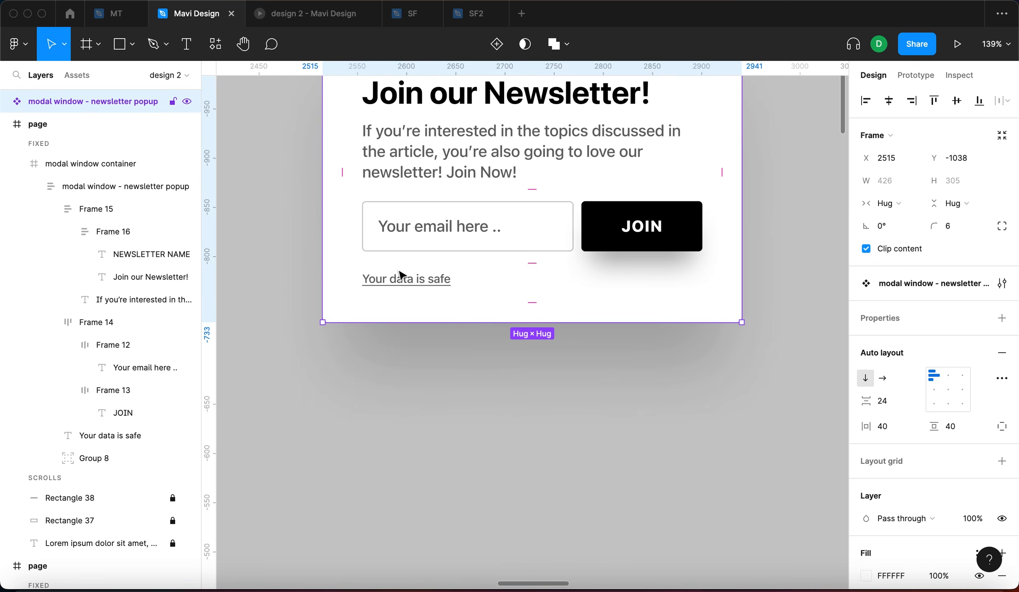
# Step: Lighten the component's "Your data is safe" text to the fill color CBCBCB
pyautogui.scroll(-3, 407, 281)
pyautogui.scroll(5, 407, 281)
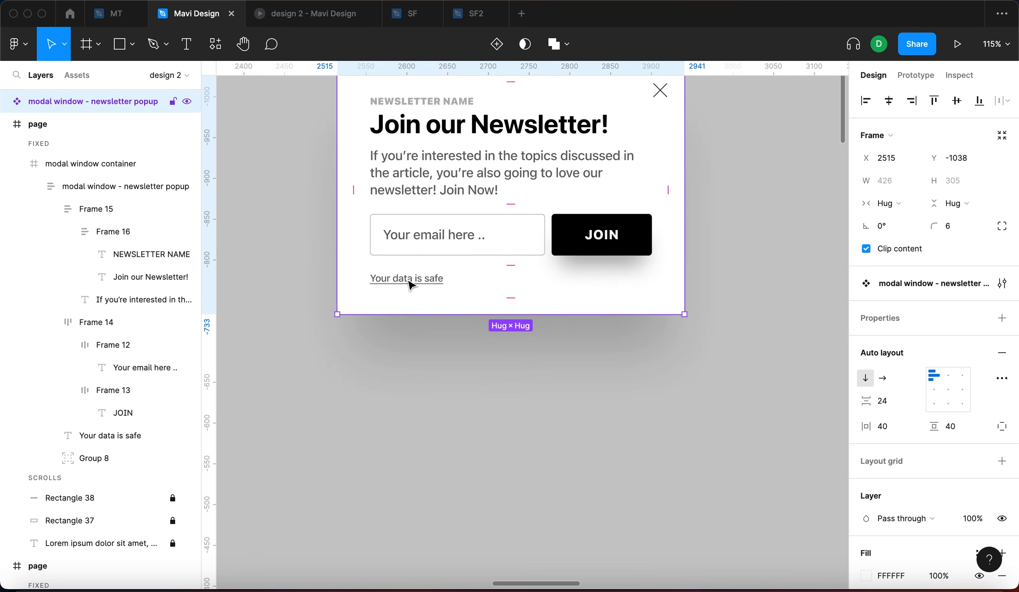
pyautogui.doubleClick(410, 281)
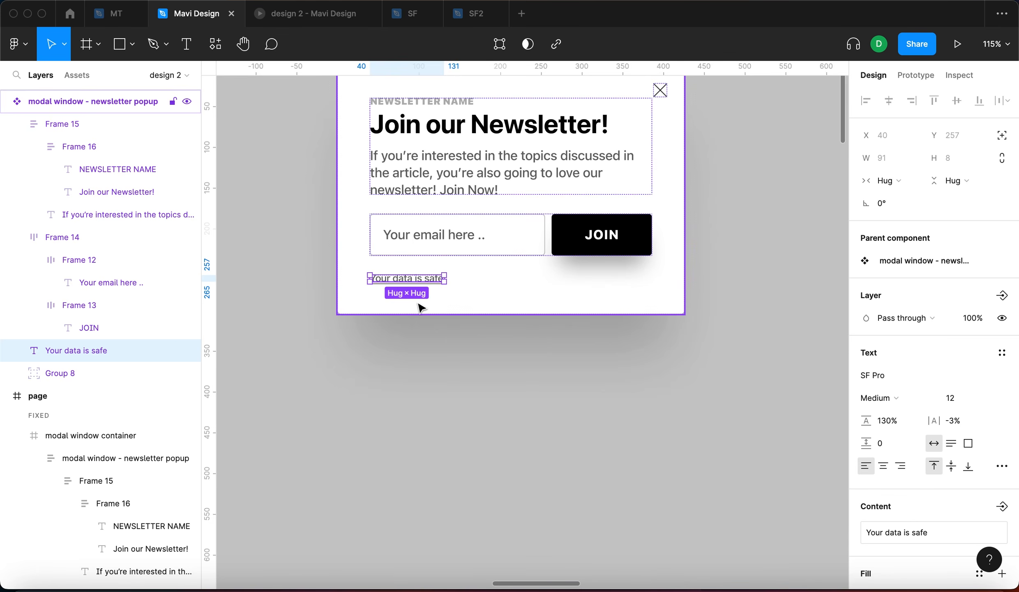
pyautogui.scroll(-3, 994, 457)
pyautogui.click(866, 507)
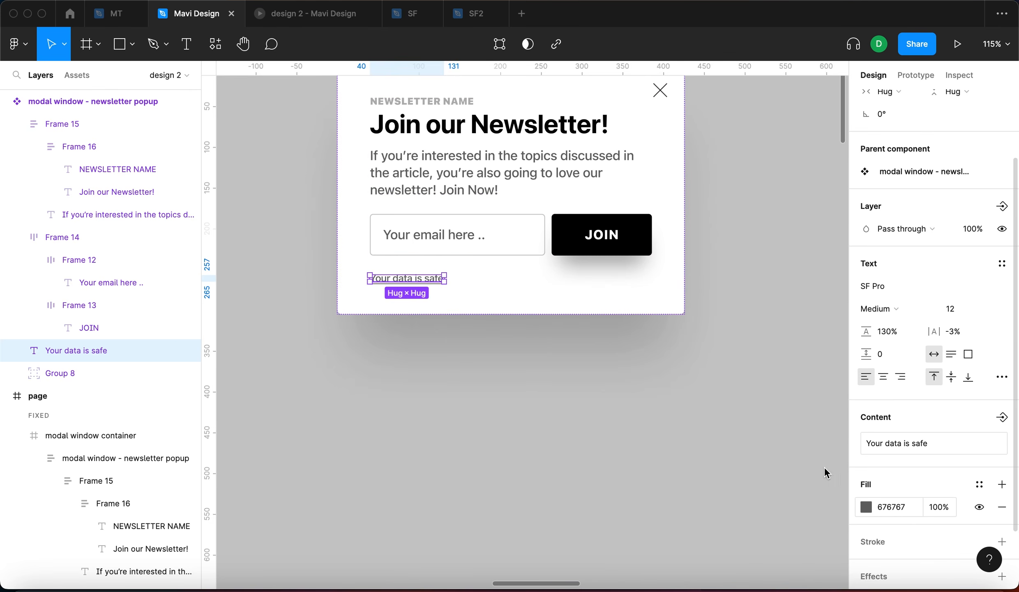
pyautogui.moveTo(734, 306); pyautogui.dragTo(645, 278)
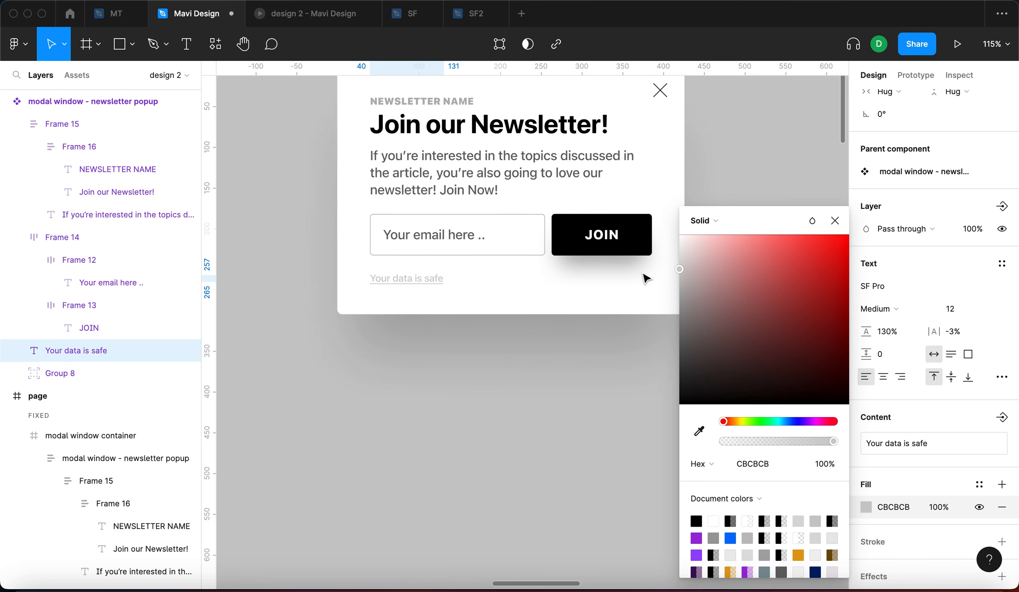
pyautogui.moveTo(645, 283); pyautogui.dragTo(645, 285)
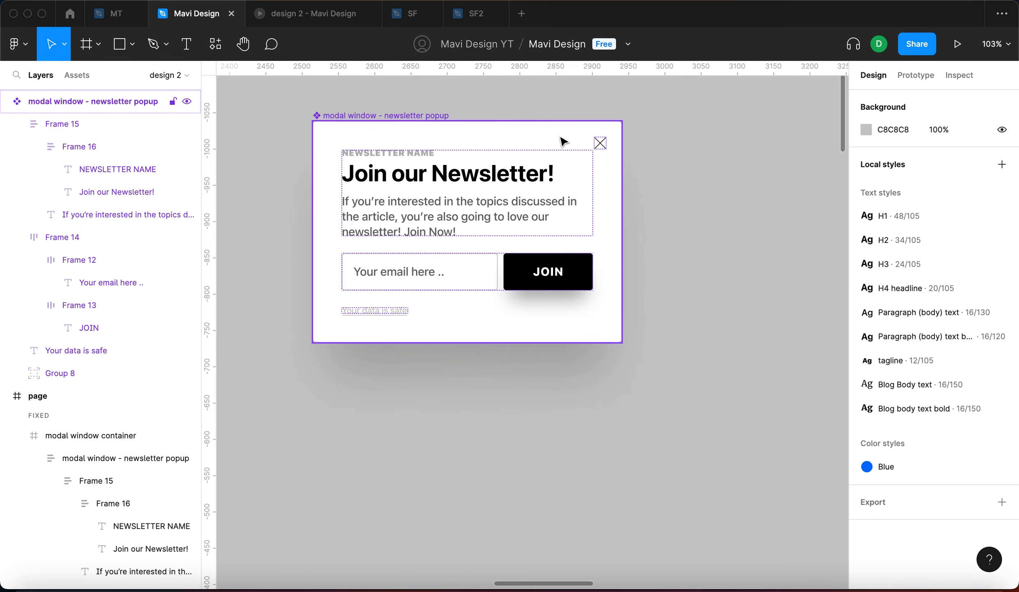
# Step: Lower the stroke opacity of the component's close icon to about 20%
pyautogui.click(600, 144)
pyautogui.scroll(-2, 946, 457)
pyautogui.click(944, 477)
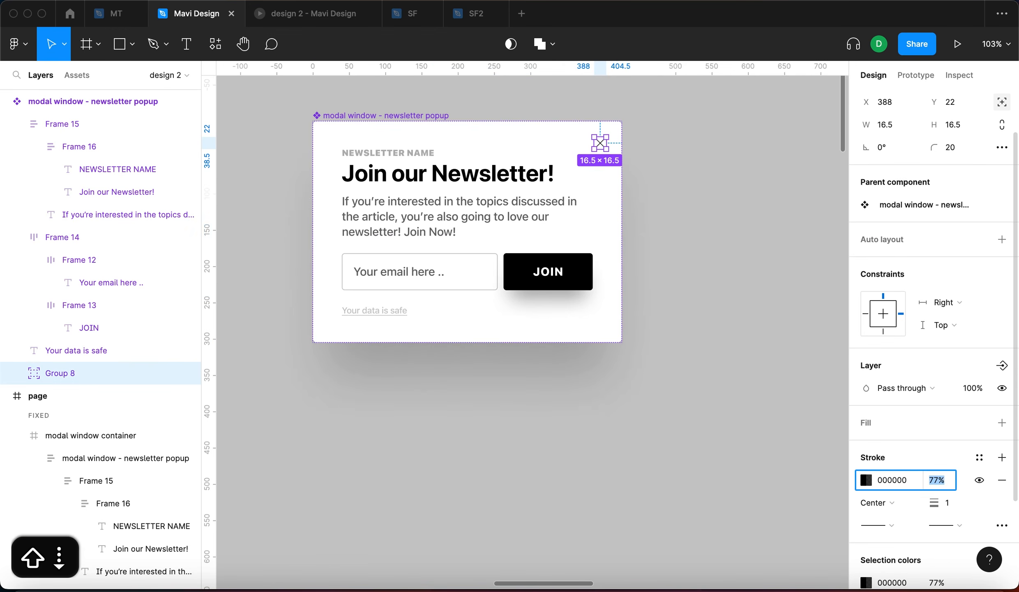
pyautogui.hotkey('shift', 'Down')
pyautogui.hotkey('shift', 'Down')
pyautogui.hotkey('shift', 'Down')
pyautogui.hotkey('shift', 'Down')
pyautogui.hotkey('shift', 'Down')
pyautogui.hotkey('shift', 'Down')
pyautogui.hotkey('shift', 'Up')
pyautogui.hotkey('shift', 'Down')
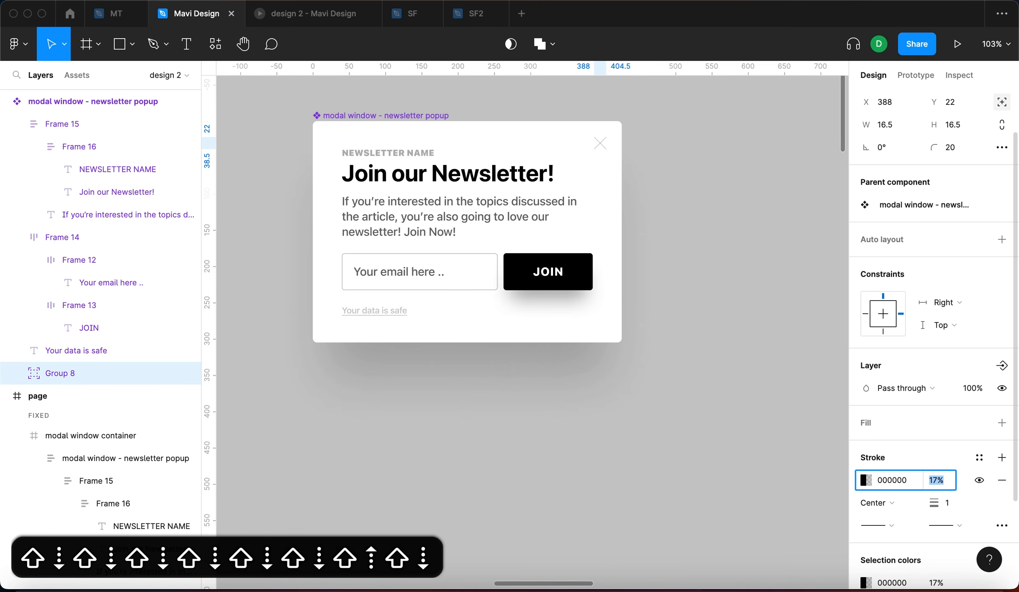
pyautogui.press('Up')
pyautogui.press('Up')
pyautogui.press('Up')
pyautogui.press('Up')
pyautogui.press('Down')
pyautogui.press('Return')
pyautogui.click(761, 460)
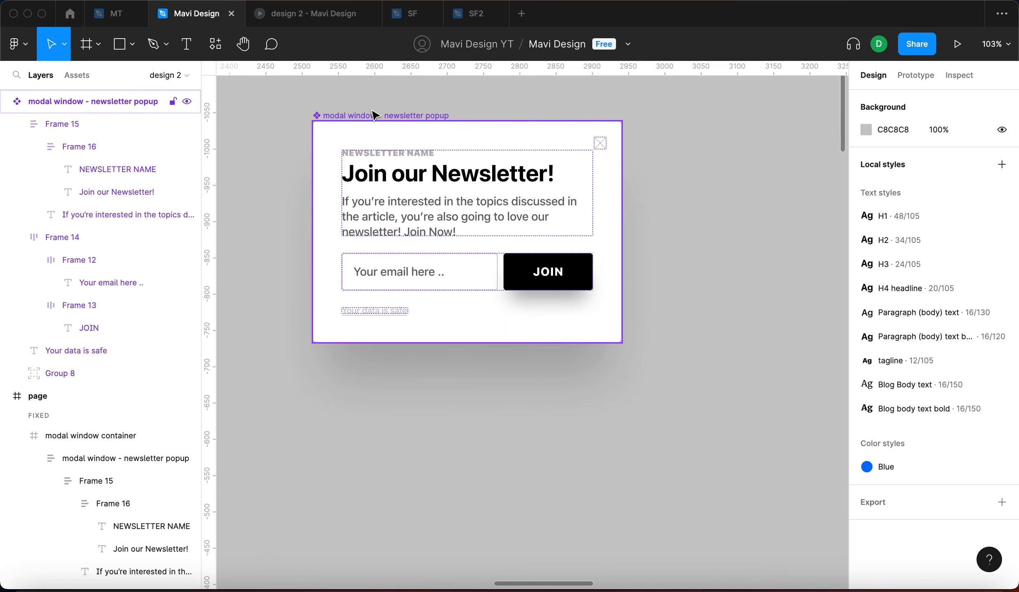
# Step: Reposition the newsletter popup component above the page and add a second variant to it
pyautogui.click(374, 115)
pyautogui.scroll(-5, 610, 143)
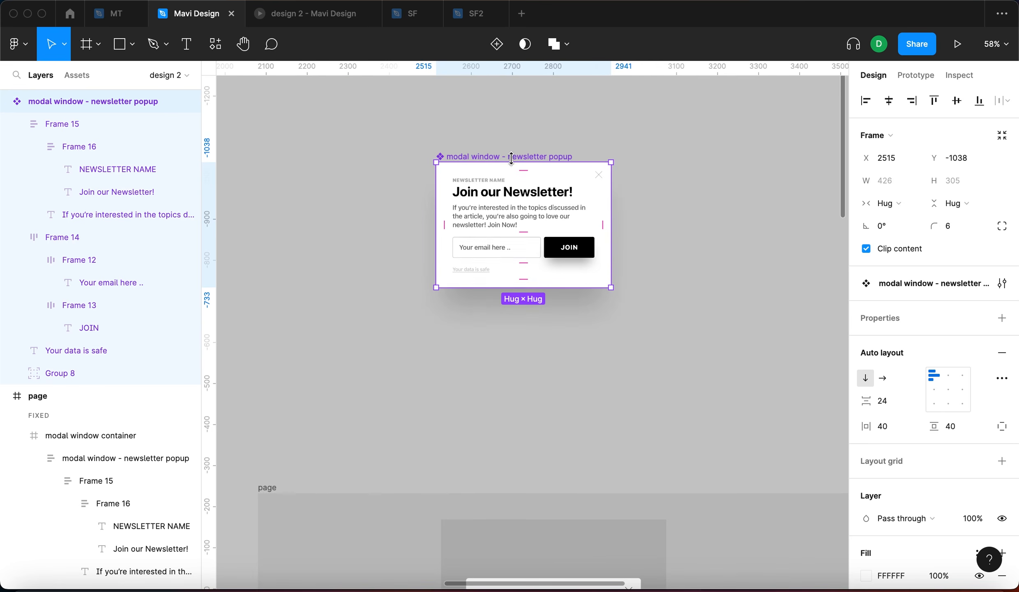
pyautogui.moveTo(514, 159); pyautogui.dragTo(468, 127)
pyautogui.click(496, 44)
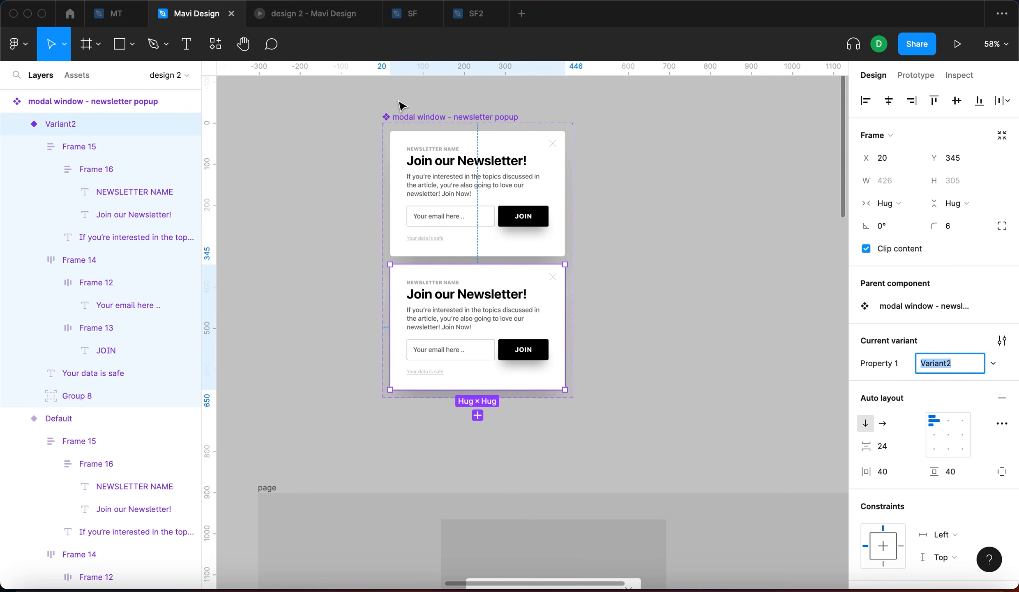
# Step: Add auto layout to the newsletter popup component set and arrange its two variants horizontally
pyautogui.click(415, 117)
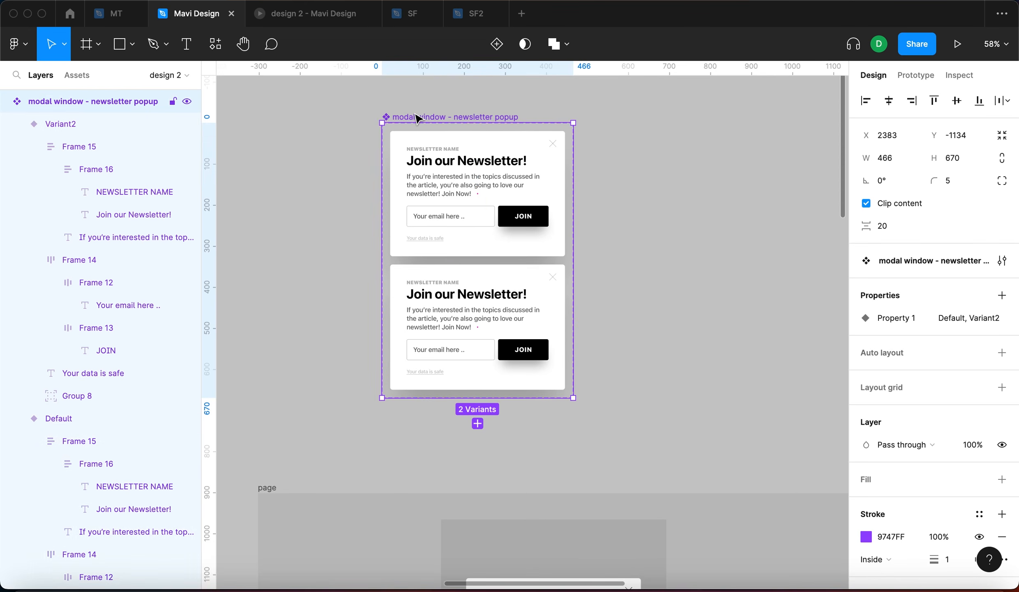
pyautogui.click(1002, 352)
pyautogui.click(881, 379)
pyautogui.click(680, 321)
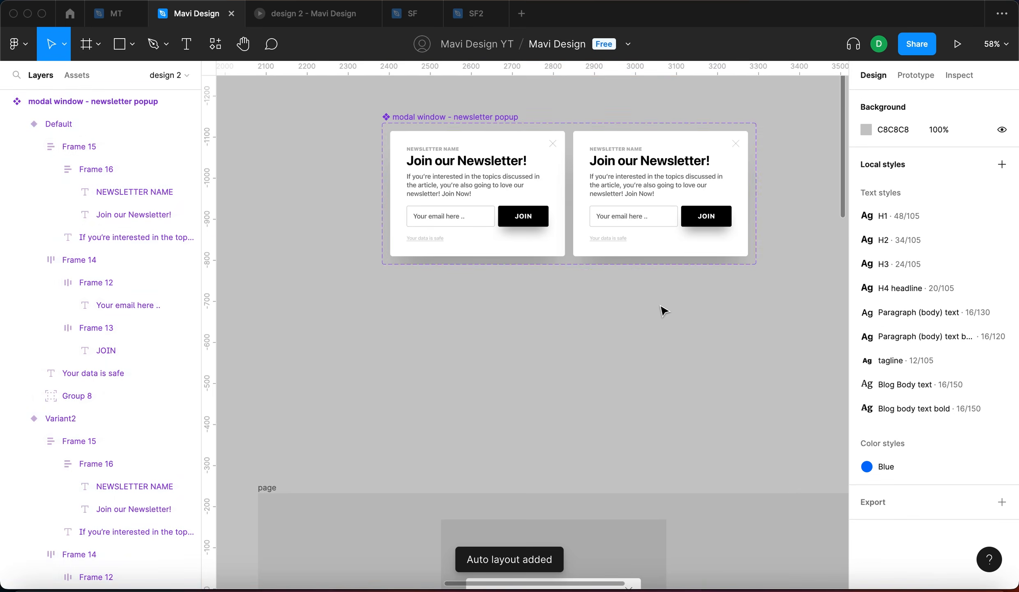
# Step: Darken the second variant's "Your data is safe" text to the fill color 515151
pyautogui.moveTo(614, 238); pyautogui.dragTo(532, 305)
pyautogui.scroll(5, 532, 305)
pyautogui.click(532, 309)
pyautogui.click(533, 309)
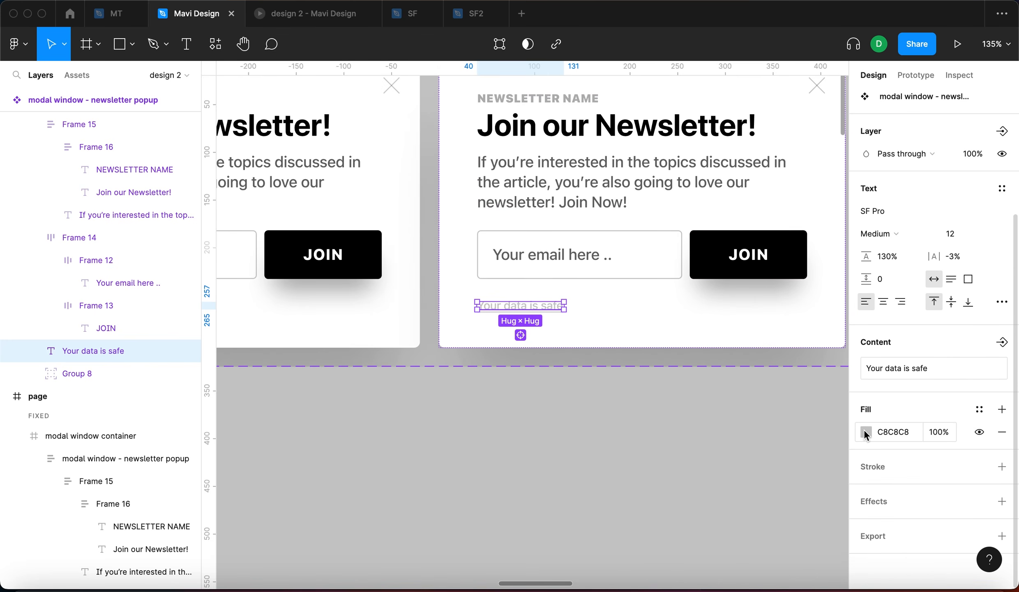
pyautogui.click(866, 431)
pyautogui.moveTo(736, 331); pyautogui.dragTo(658, 340)
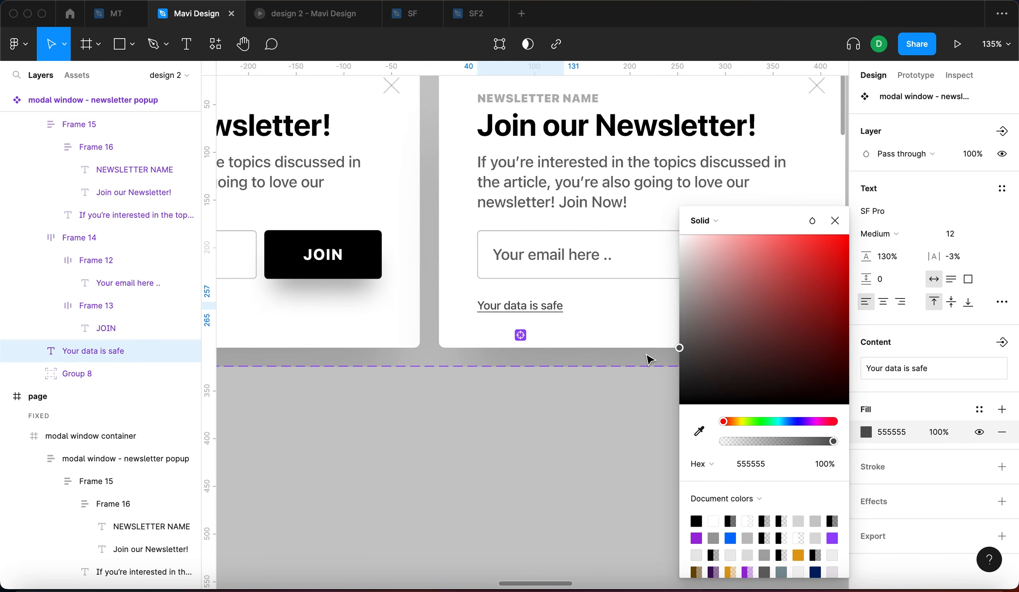
pyautogui.click(668, 439)
pyautogui.scroll(-5, 668, 439)
pyautogui.hscroll(-1, 668, 438)
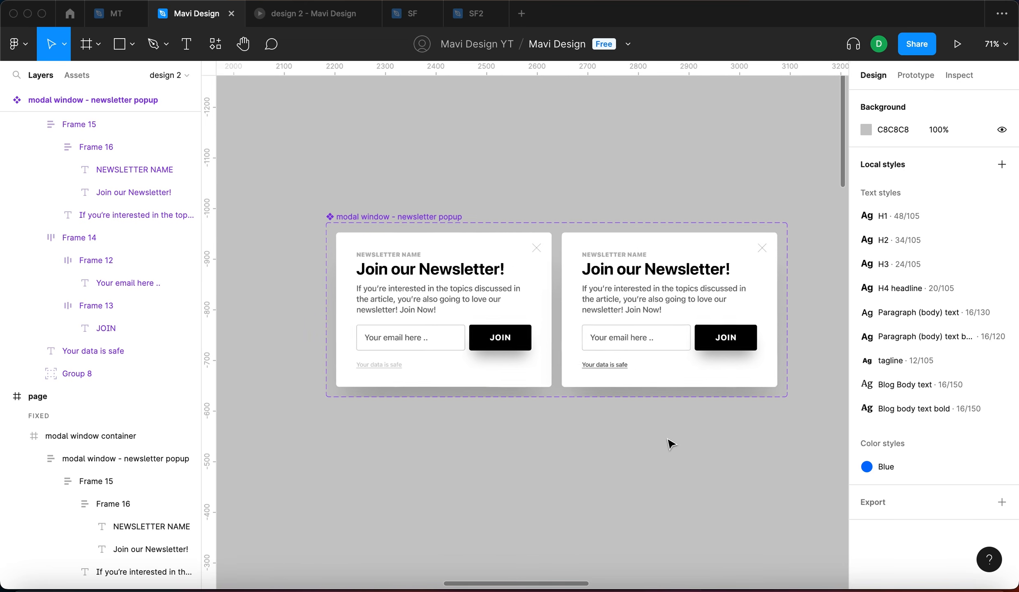
# Step: Link the default variant's "Your data is safe" text to Variant2 with a While hovering interaction, Change to action, and 230 ms Smart animate
pyautogui.doubleClick(394, 359)
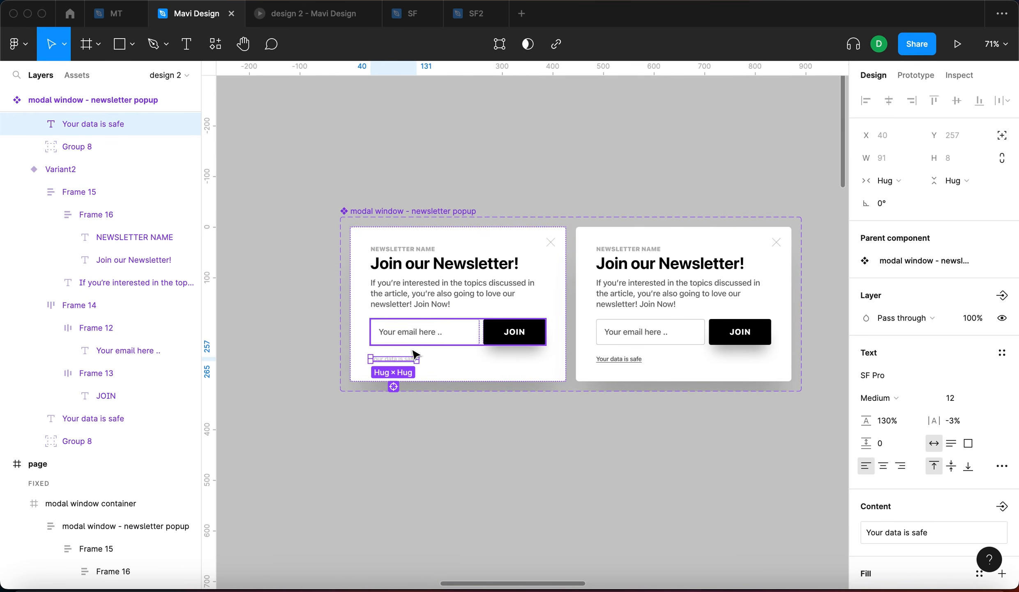
pyautogui.click(916, 76)
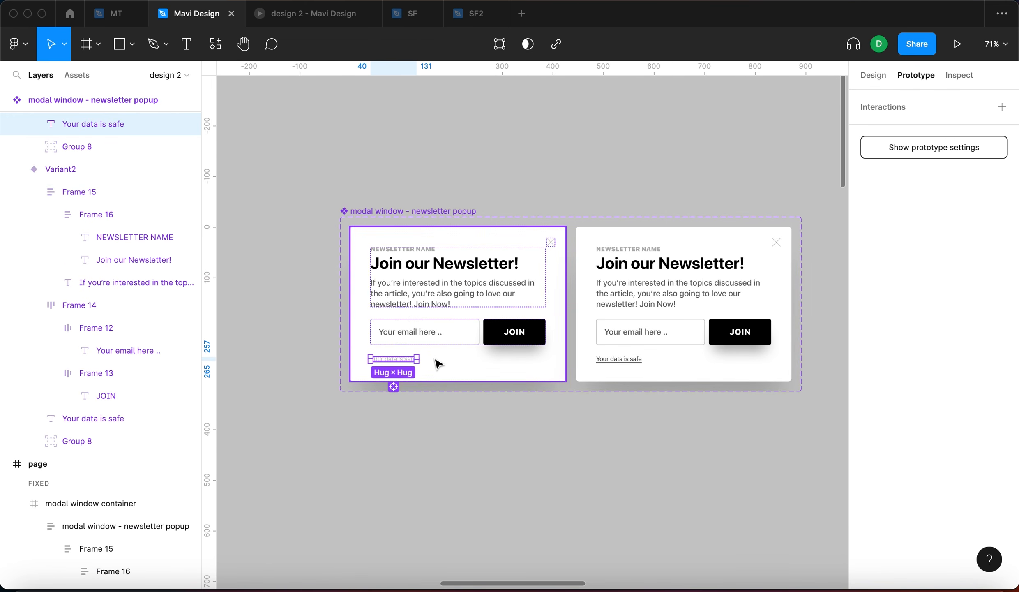
pyautogui.moveTo(459, 359); pyautogui.dragTo(588, 362)
pyautogui.click(757, 163)
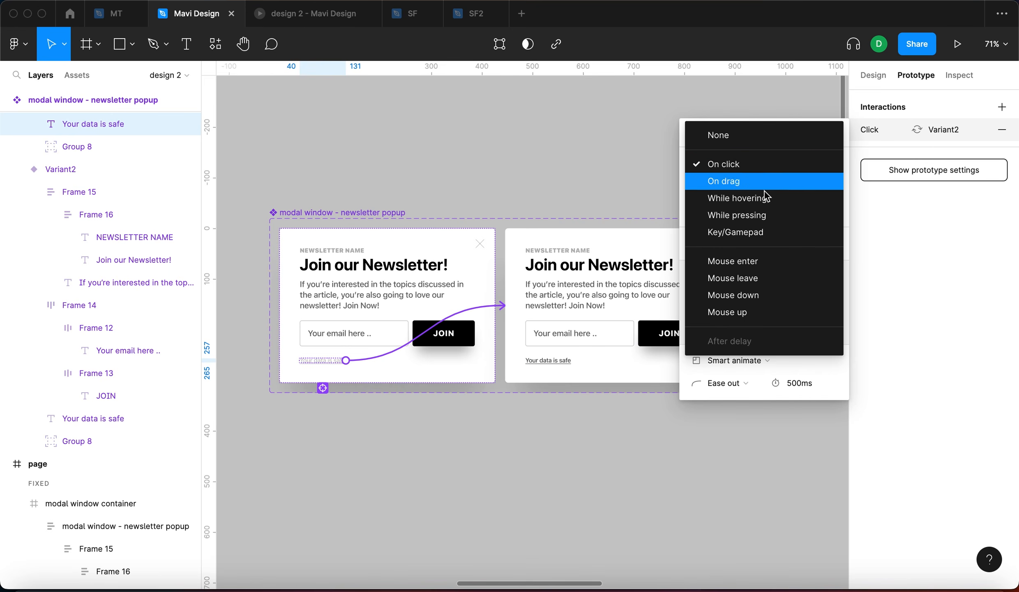
pyautogui.click(740, 198)
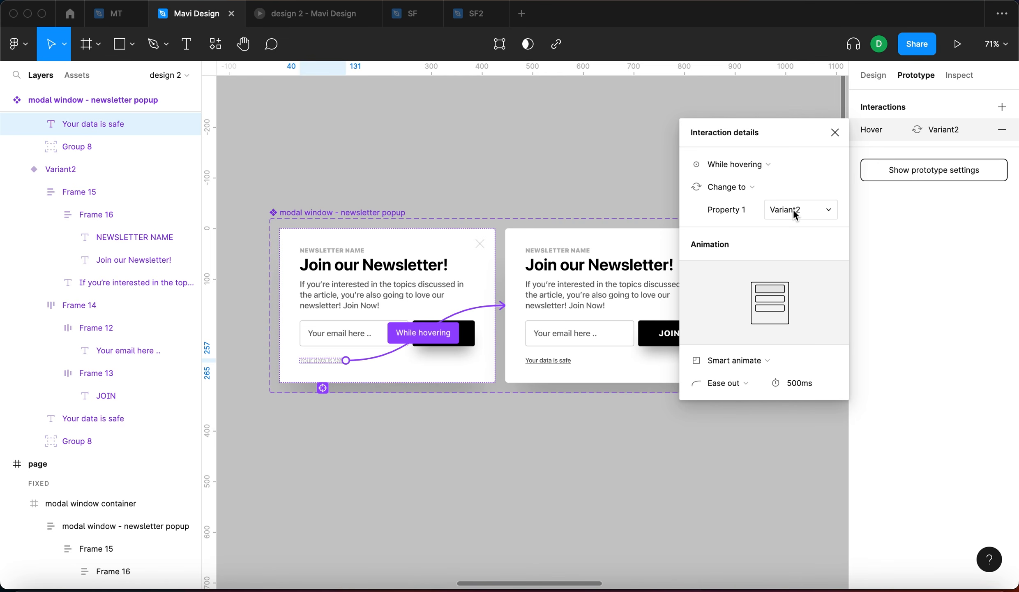
pyautogui.click(797, 385)
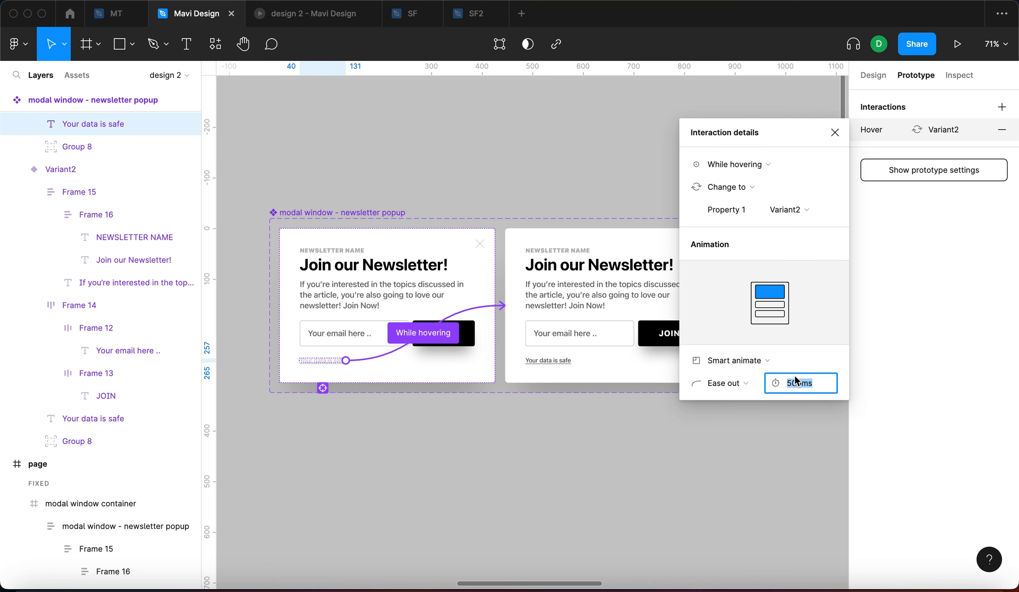
pyautogui.write('230')
pyautogui.press('Return')
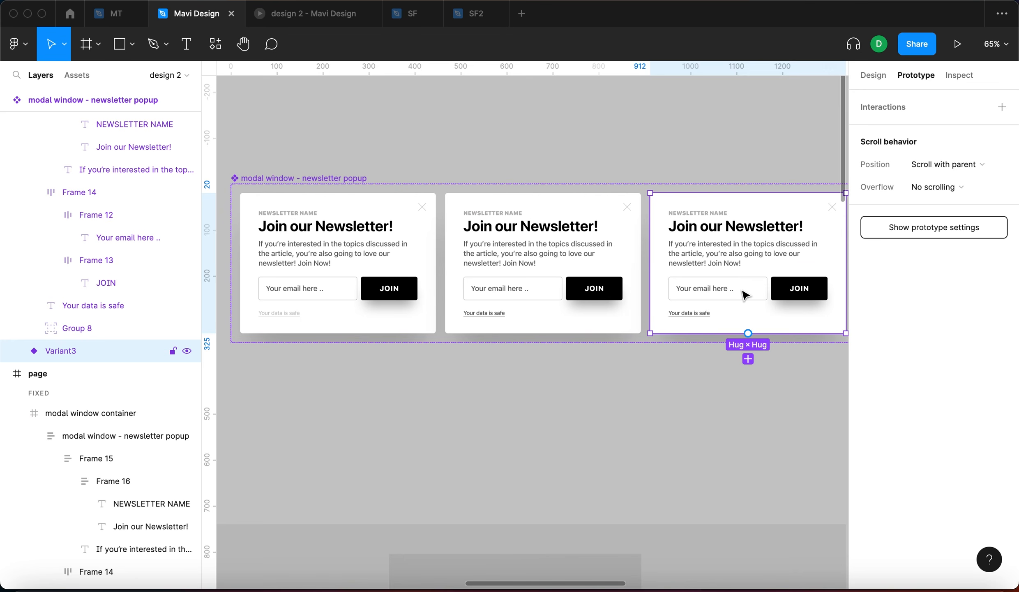
# Step: Darken the stroke of the third variant's email field to 313131
pyautogui.keyDown('super'); pyautogui.click(744, 295); pyautogui.keyUp('super')
pyautogui.scroll(5, 744, 295)
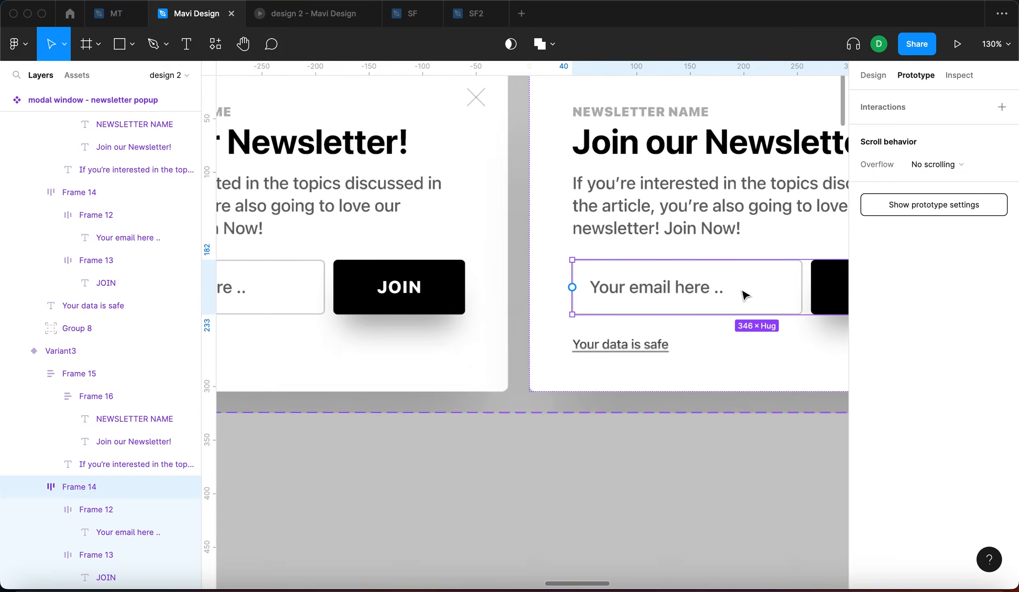
pyautogui.click(884, 78)
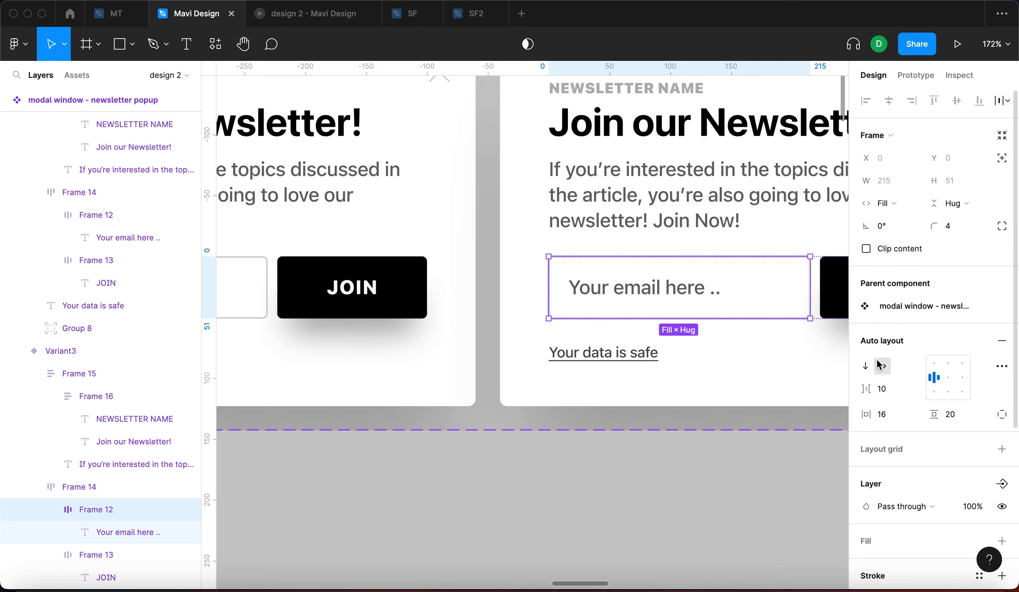
pyautogui.scroll(-3, 933, 349)
pyautogui.click(867, 483)
pyautogui.moveTo(792, 364); pyautogui.dragTo(633, 382)
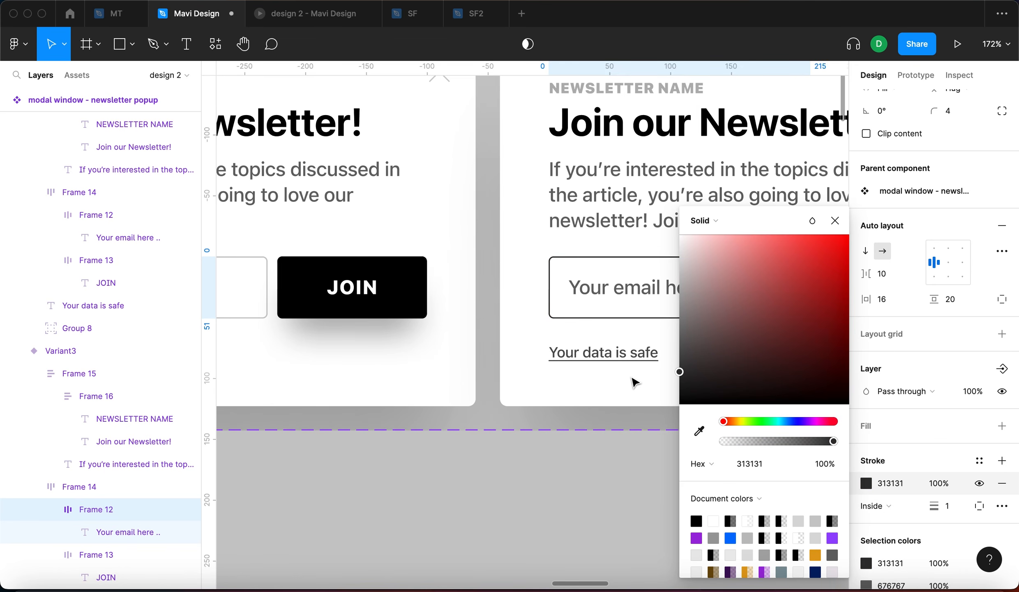
# Step: Darken the "Your email here .." placeholder text in the third variant to about 373737
pyautogui.hscroll(3, 508, 319)
pyautogui.keyDown('super'); pyautogui.click(510, 295); pyautogui.keyUp('super')
pyautogui.click(866, 504)
pyautogui.moveTo(737, 379); pyautogui.dragTo(680, 374)
pyautogui.press('XF86MonBrightnessUp')
pyautogui.press('XF86MonBrightnessUp')
pyautogui.press('XF86MonBrightnessUp')
pyautogui.press('XF86MonBrightnessUp')
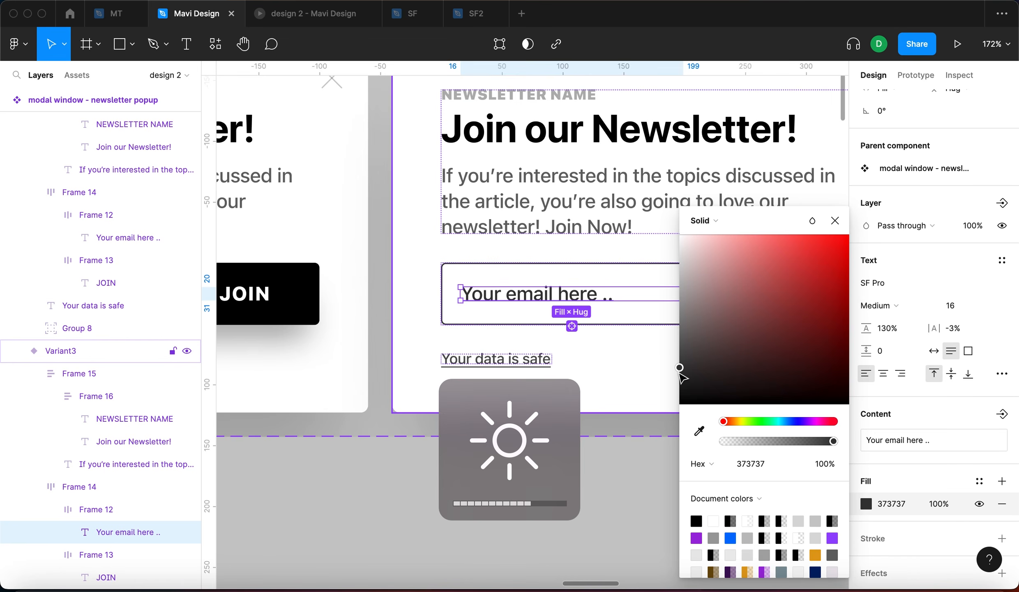
pyautogui.press('Escape')
# Step: Recolor the third variant's "Your data is safe" text to C8C8C8 by sampling the same text in the default variant
pyautogui.keyDown('super'); pyautogui.click(511, 364); pyautogui.keyUp('super')
pyautogui.scroll(-5, 511, 364)
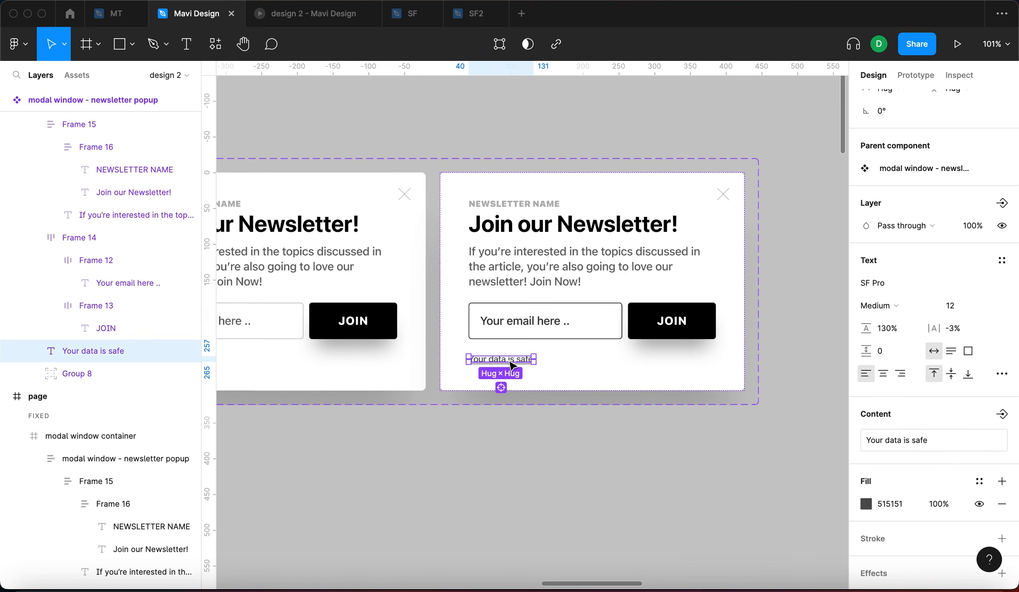
pyautogui.scroll(10, 522, 329)
pyautogui.scroll(5, 516, 302)
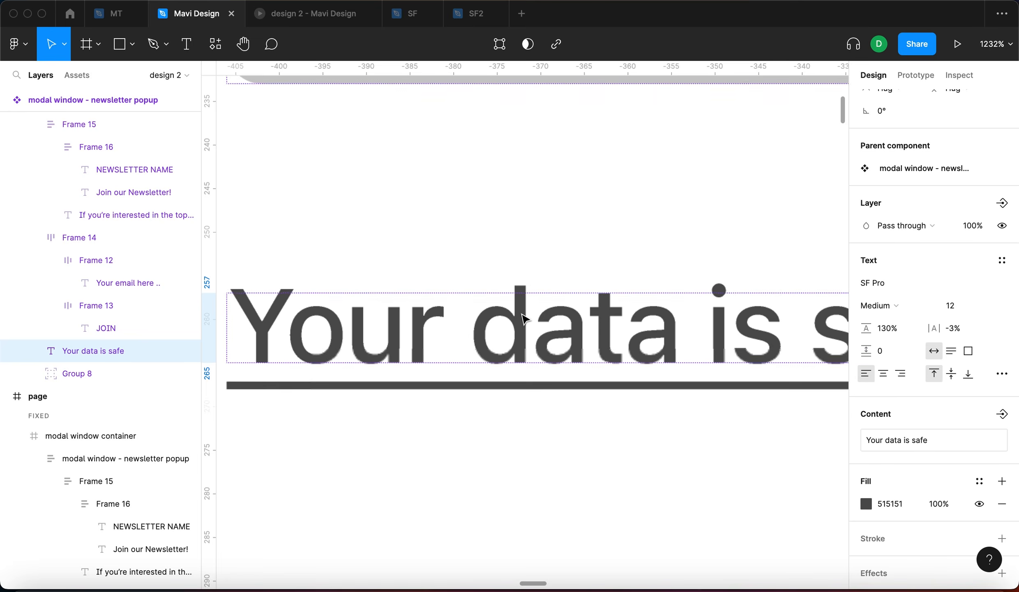
pyautogui.scroll(-10, 519, 319)
pyautogui.hscroll(-5, 515, 323)
pyautogui.hscroll(-10, 290, 349)
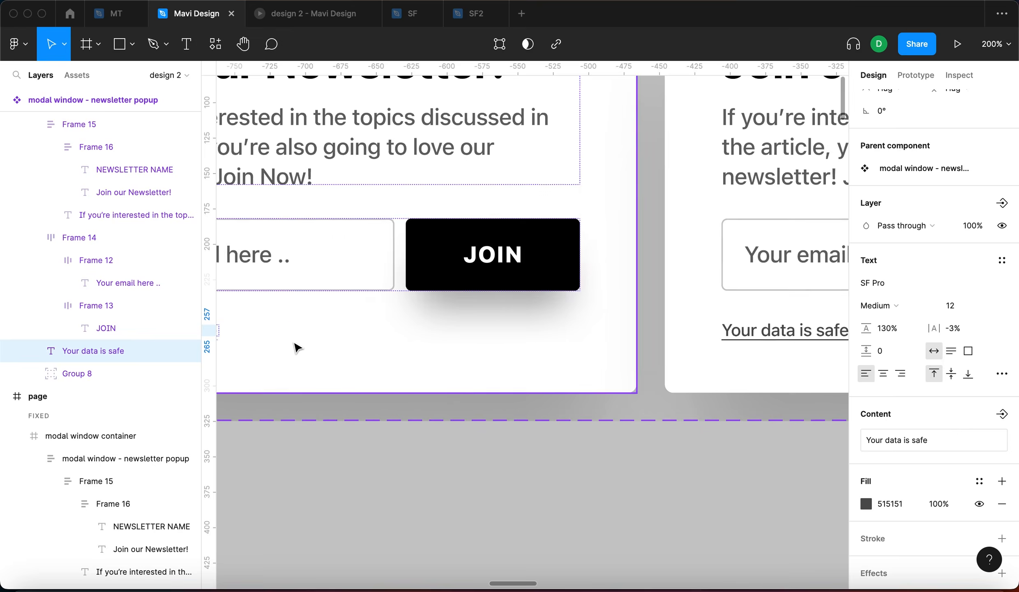
pyautogui.scroll(15, 318, 338)
pyautogui.press('i')
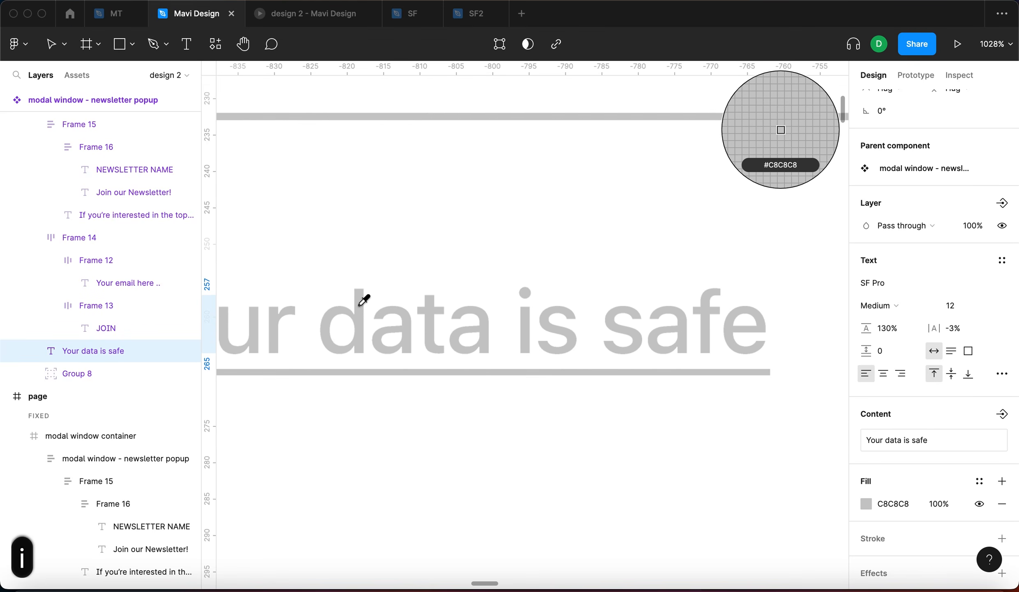
pyautogui.click(359, 306)
pyautogui.scroll(-15, 359, 306)
pyautogui.hscroll(10, 363, 284)
pyautogui.click(369, 264)
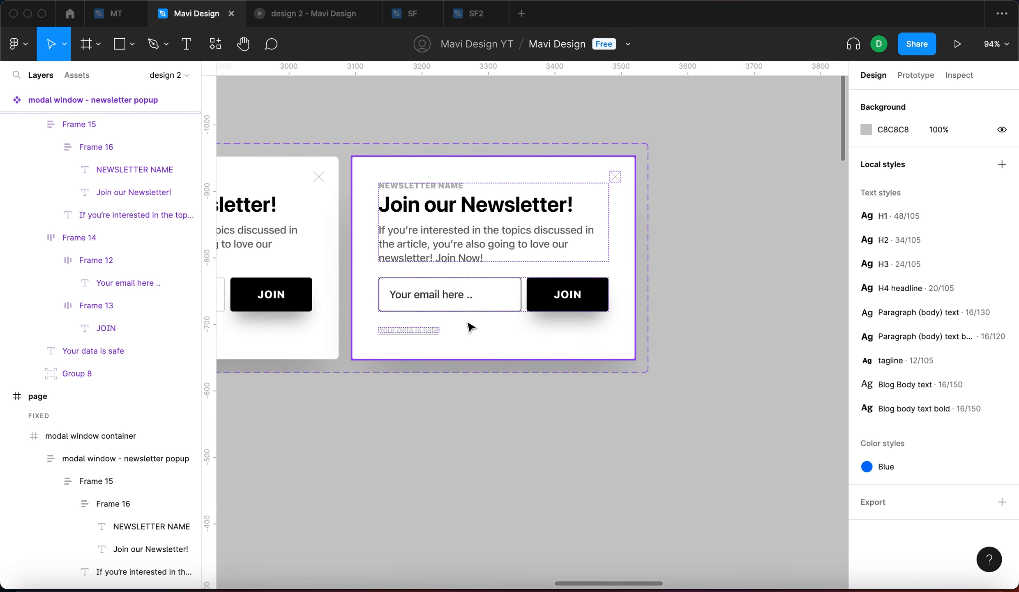
# Step: Add a fourth variant based on the default popup and move it to the end of the variant row
pyautogui.hscroll(-5, 580, 289)
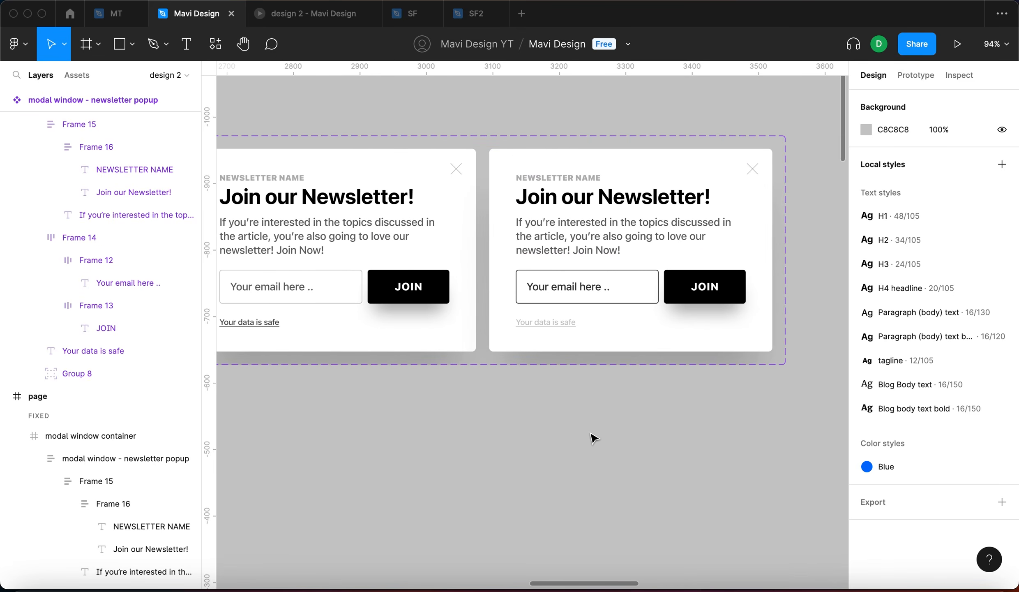
pyautogui.scroll(-5, 620, 233)
pyautogui.hscroll(-3, 594, 221)
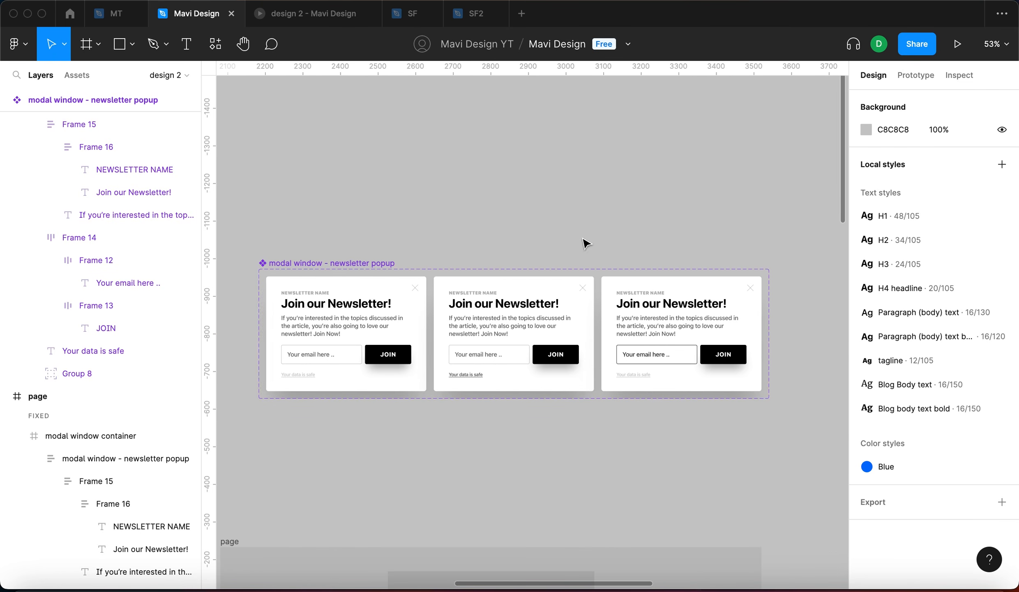
pyautogui.click(360, 335)
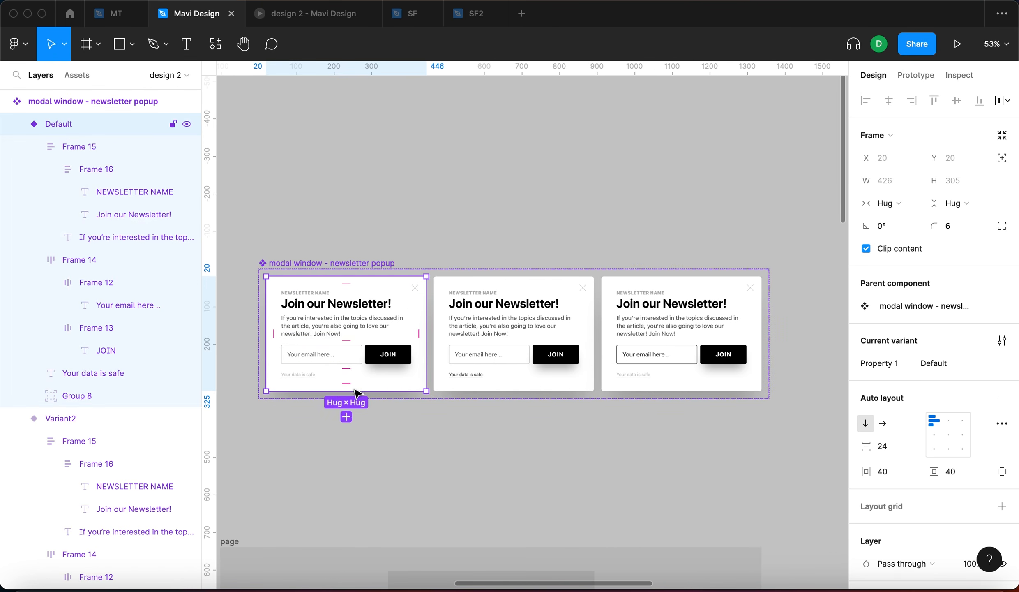
pyautogui.click(346, 417)
pyautogui.hscroll(3, 551, 458)
pyautogui.press('super+bracketright')
pyautogui.press('super+bracketright')
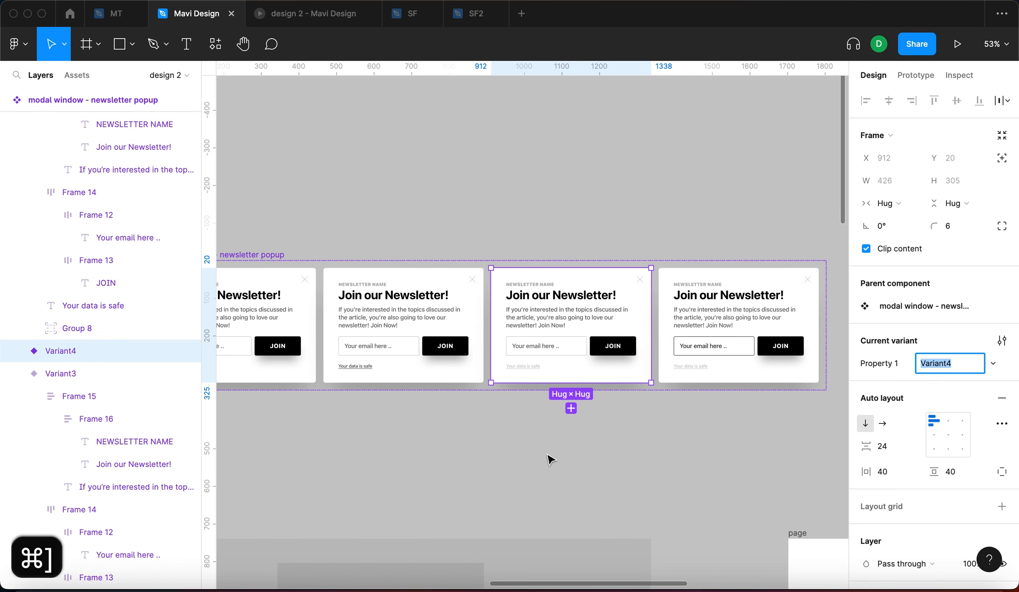
# Step: Set the drop shadow of the fourth variant's JOIN button to a Y offset of 31 and 75% opacity
pyautogui.scroll(5, 704, 367)
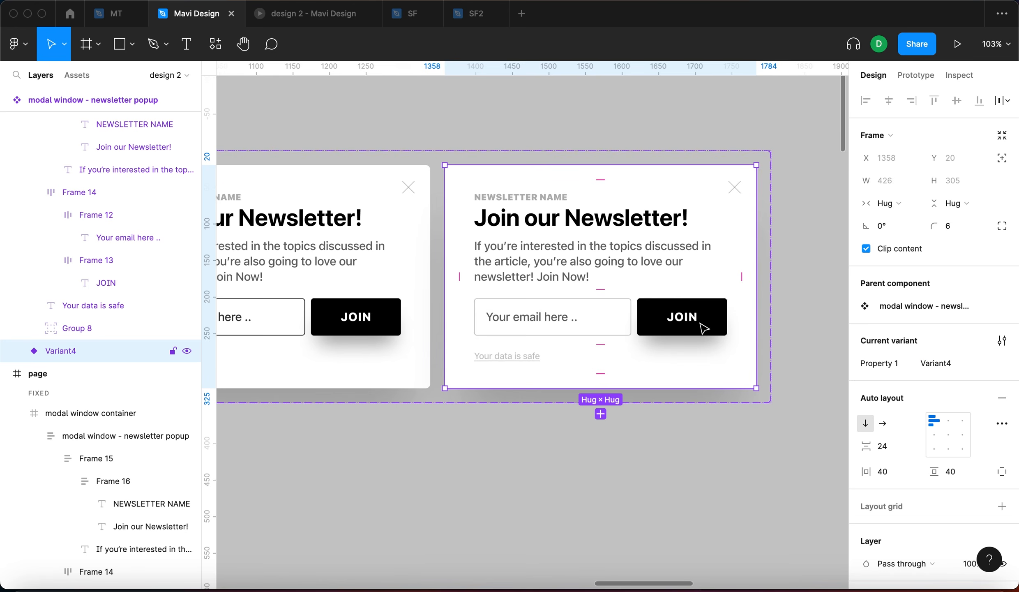
pyautogui.click(704, 328)
pyautogui.click(706, 329)
pyautogui.scroll(-5, 882, 450)
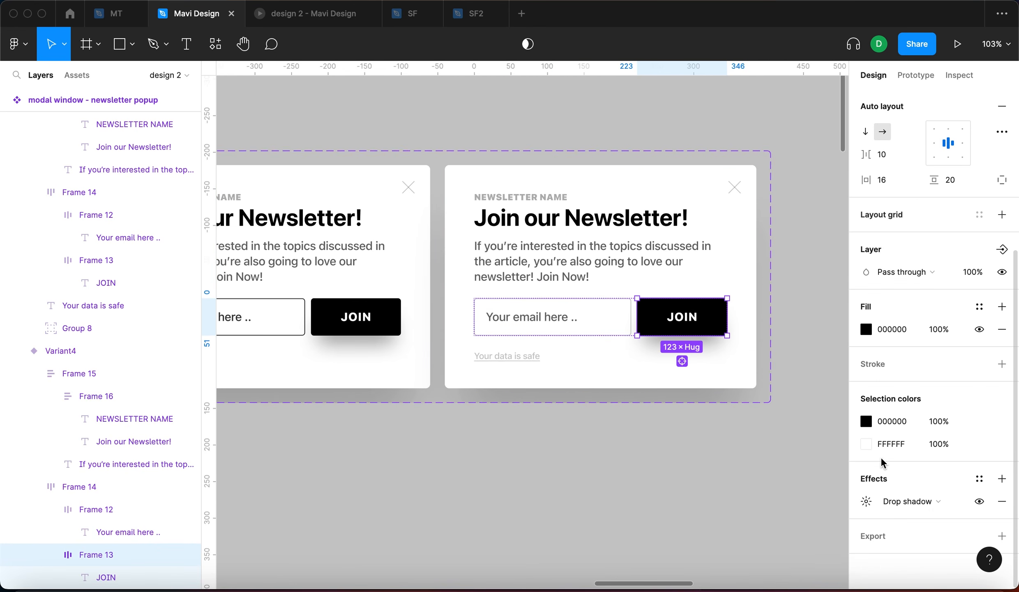
pyautogui.click(867, 501)
pyautogui.press('Tab')
pyautogui.hotkey('shift', 'Up')
pyautogui.press('Tab')
pyautogui.press('Tab')
pyautogui.hotkey('shift', 'Up')
pyautogui.hotkey('shift', 'Up')
pyautogui.hotkey('shift', 'Up')
pyautogui.hotkey('shift', 'Up')
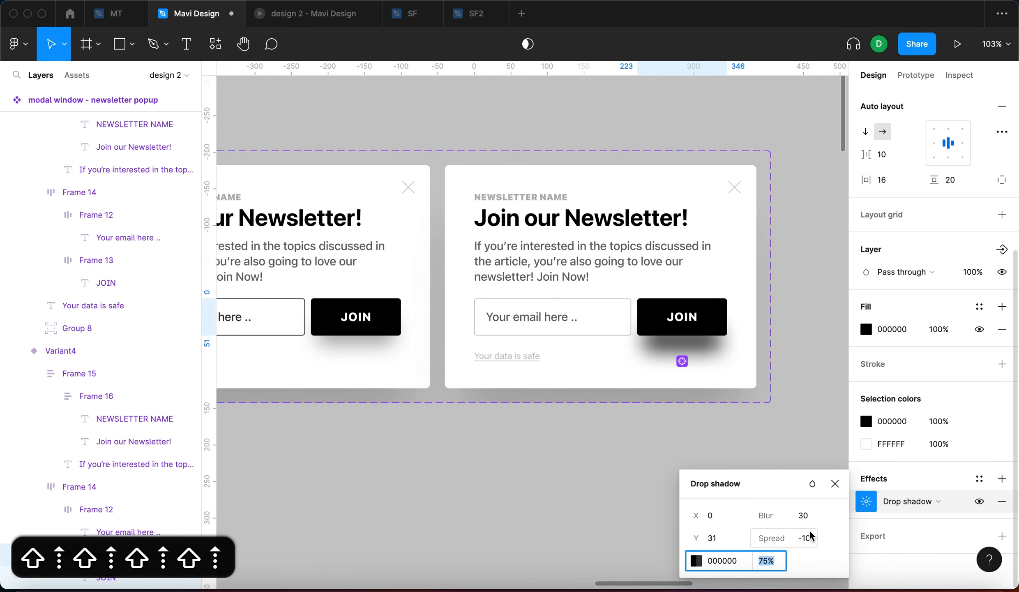
# Step: Set the JOIN button's shadow spread to -15 and its blur to 40
pyautogui.click(806, 538)
pyautogui.press('Down')
pyautogui.press('Down')
pyautogui.press('Down')
pyautogui.press('Down')
pyautogui.press('Down')
pyautogui.click(806, 516)
pyautogui.press('Up')
pyautogui.press('Up')
pyautogui.press('Up')
pyautogui.press('Up')
pyautogui.press('Up')
pyautogui.press('Up')
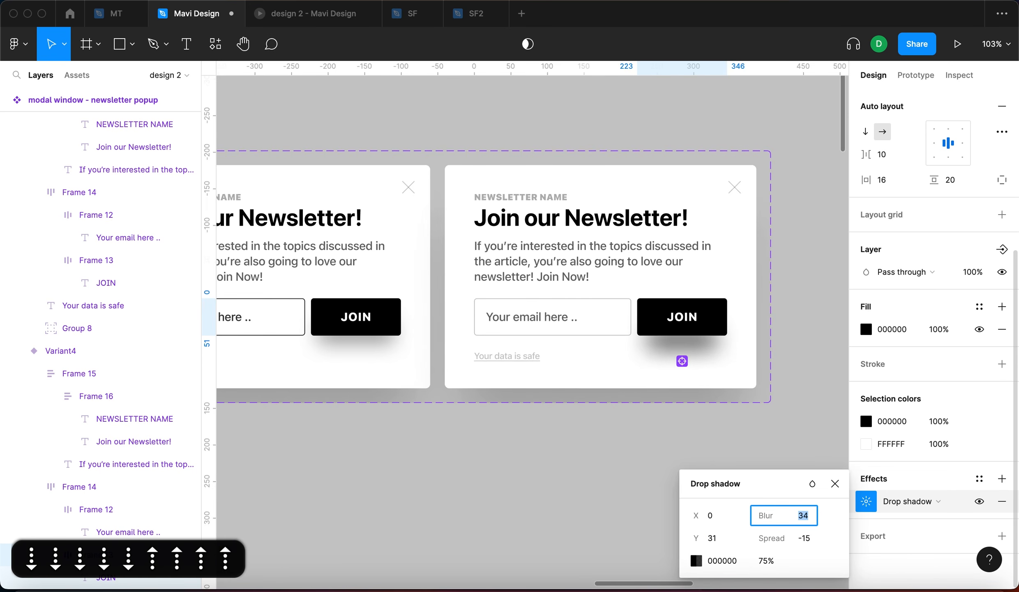
pyautogui.press('Up')
pyautogui.press('Up')
pyautogui.press('Up')
pyautogui.press('Up')
# Step: Refine the JOIN button's drop shadow to a Y offset of 27 and 85% opacity
pyautogui.click(713, 538)
pyautogui.press('Down')
pyautogui.press('Down')
pyautogui.press('Down')
pyautogui.press('Down')
pyautogui.press('Down')
pyautogui.press('Down')
pyautogui.press('Down')
pyautogui.press('Up')
pyautogui.press('Up')
pyautogui.press('Up')
pyautogui.press('Up')
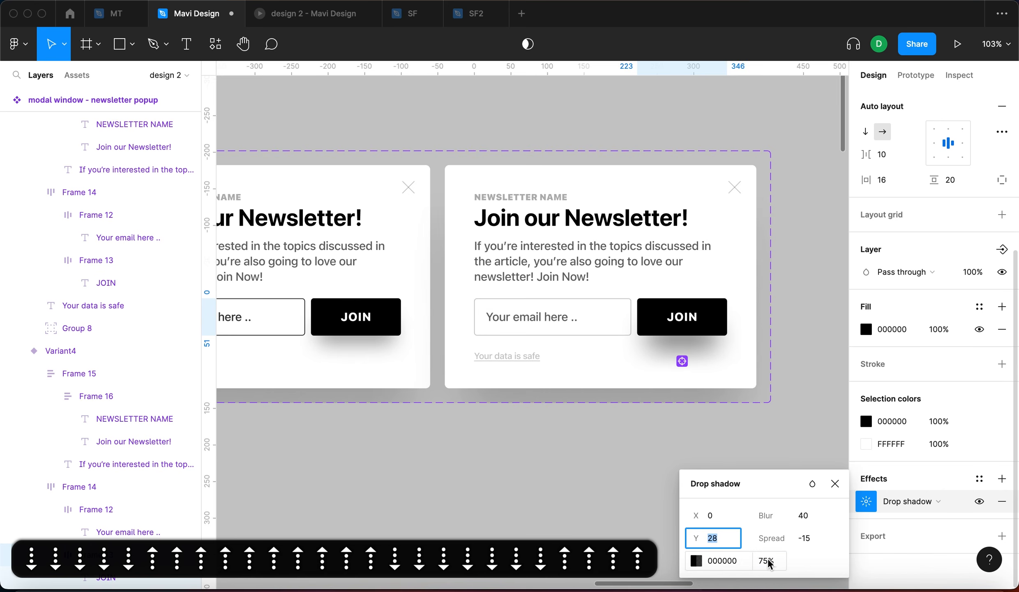
pyautogui.click(768, 562)
pyautogui.hotkey('shift', 'Up')
pyautogui.hotkey('shift', 'Up')
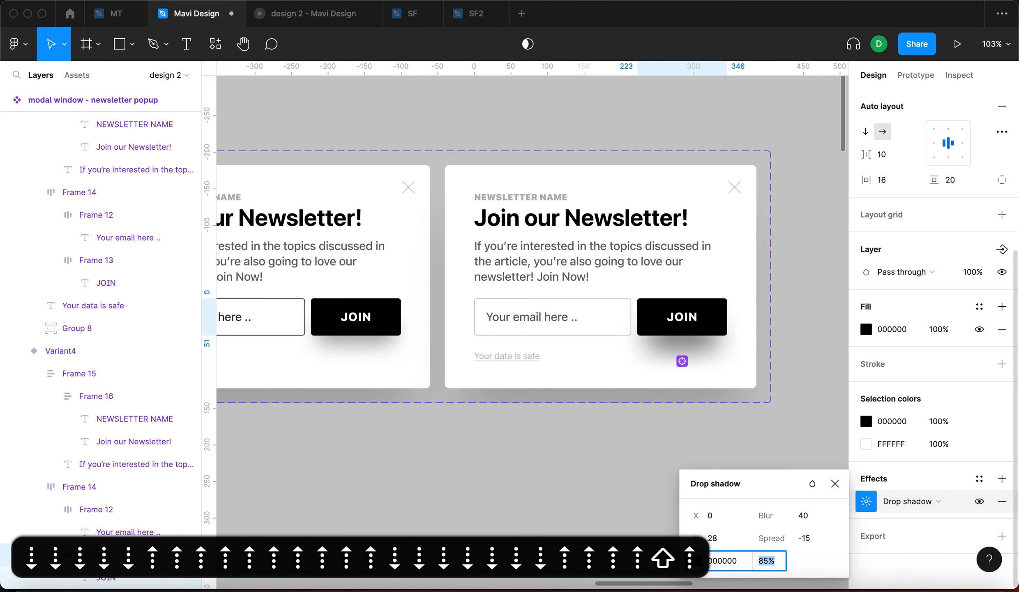
pyautogui.hotkey('shift', 'Down')
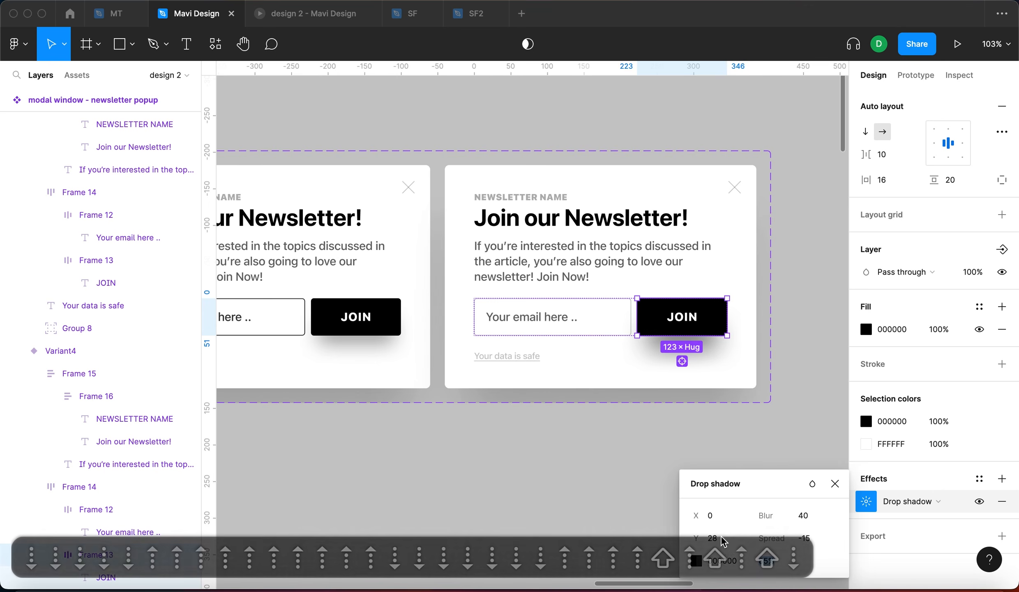
pyautogui.click(715, 538)
pyautogui.press('Up')
pyautogui.press('Return')
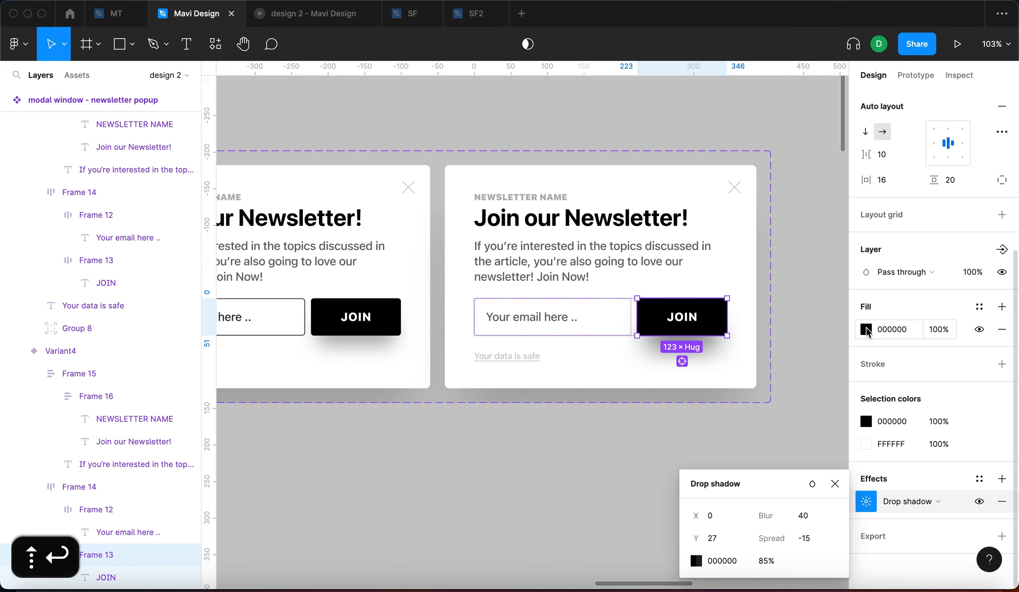
# Step: Lighten the fourth variant's JOIN button fill slightly from pure black to a near-black gray
pyautogui.click(867, 330)
pyautogui.moveTo(728, 357); pyautogui.dragTo(673, 391)
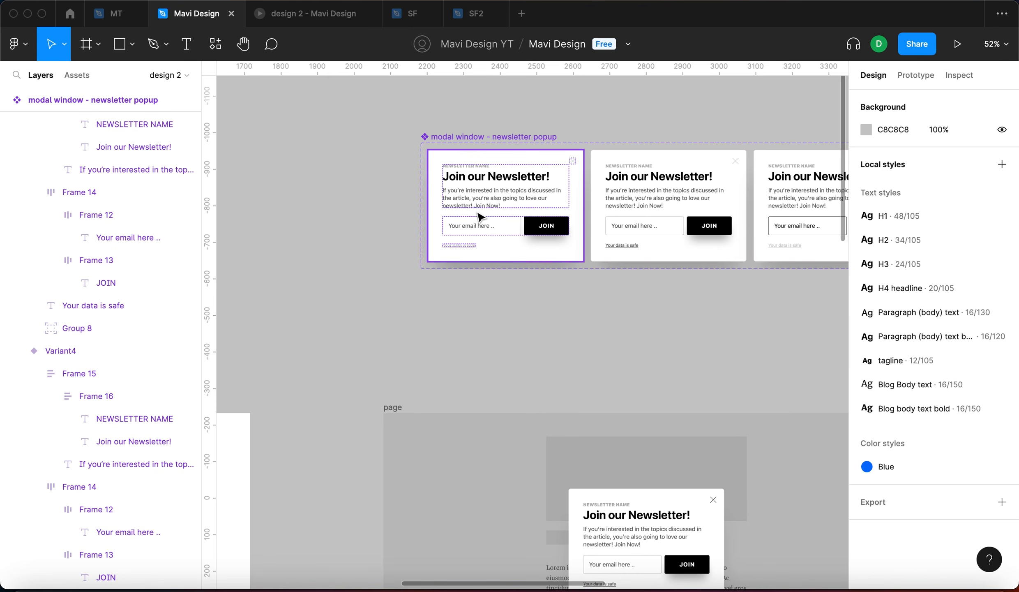
# Step: Add a fifth variant to the component, based on the default popup
pyautogui.click(480, 217)
pyautogui.hscroll(5, 369, 259)
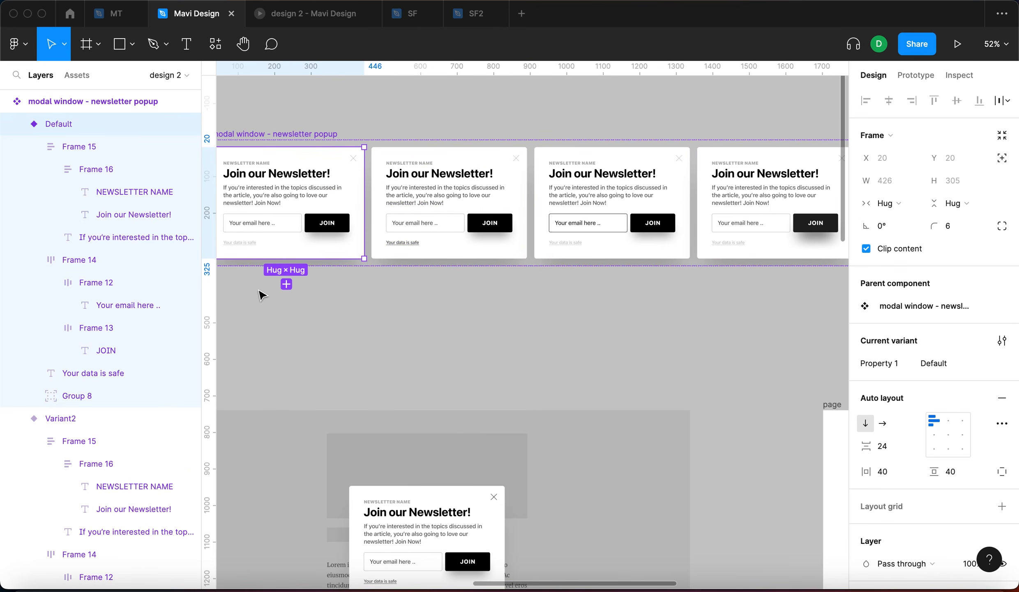
pyautogui.click(286, 284)
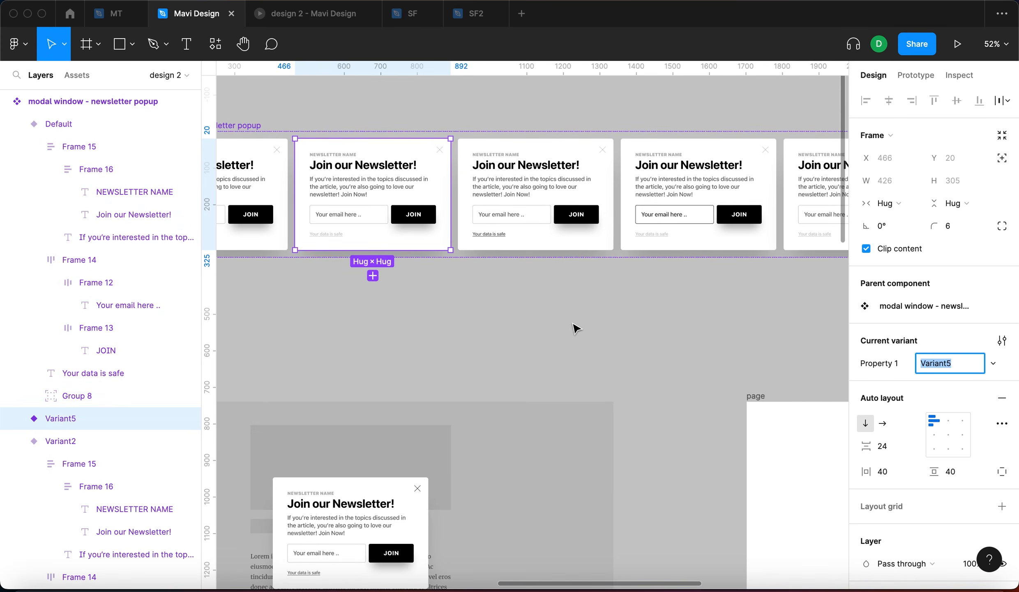
# Step: Move the fifth popup variant to the end of the component's row of variants
pyautogui.press('super+bracketright')
pyautogui.press('super+bracketright')
pyautogui.press('super+bracketright')
pyautogui.hscroll(5, 575, 327)
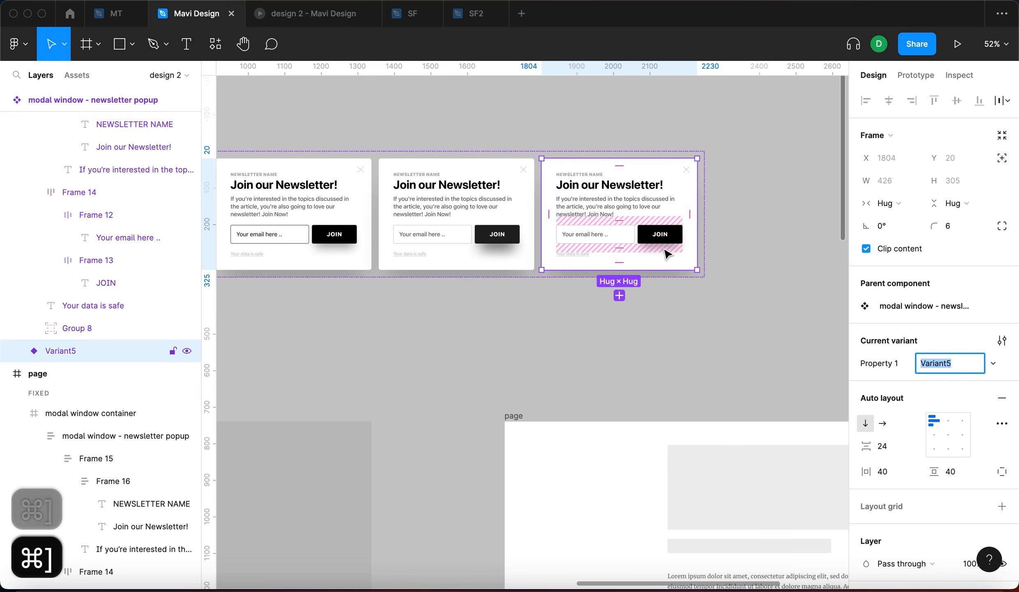
# Step: Raise the fifth variant's close icon stroke to full opacity
pyautogui.scroll(6, 694, 175)
pyautogui.click(678, 172)
pyautogui.scroll(2, 678, 172)
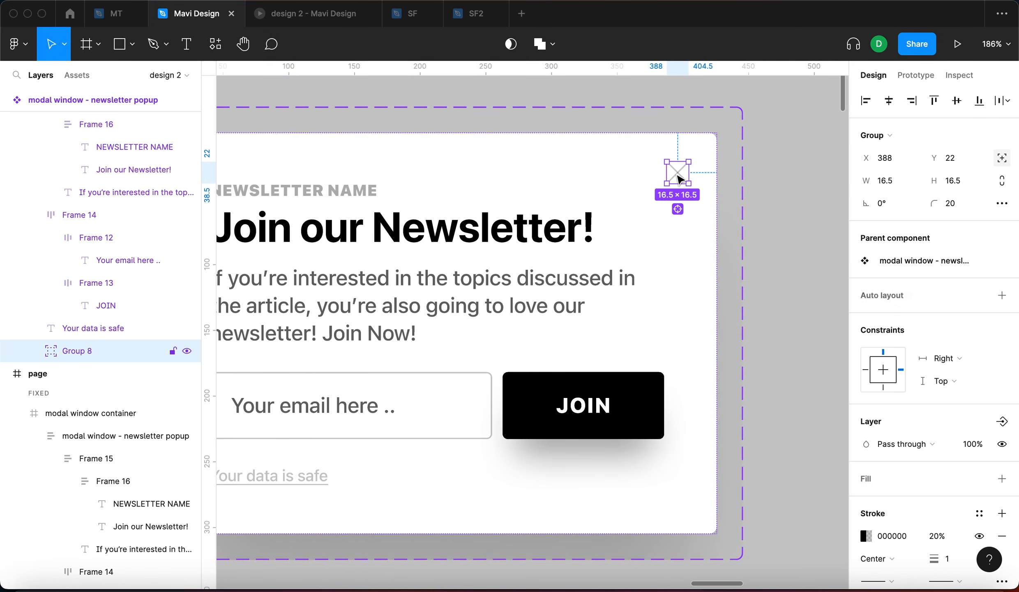
pyautogui.scroll(-5, 934, 438)
pyautogui.click(937, 421)
pyautogui.hotkey('shift', 'Up')
pyautogui.hotkey('shift', 'Up')
pyautogui.hotkey('shift', 'Up')
pyautogui.hotkey('shift', 'Up')
pyautogui.hotkey('shift', 'Up')
pyautogui.hotkey('shift', 'Up')
pyautogui.hotkey('shift', 'Up')
pyautogui.hotkey('shift', 'Up')
pyautogui.hotkey('shift', 'Up')
pyautogui.hotkey('shift', 'Up')
pyautogui.hotkey('shift', 'Up')
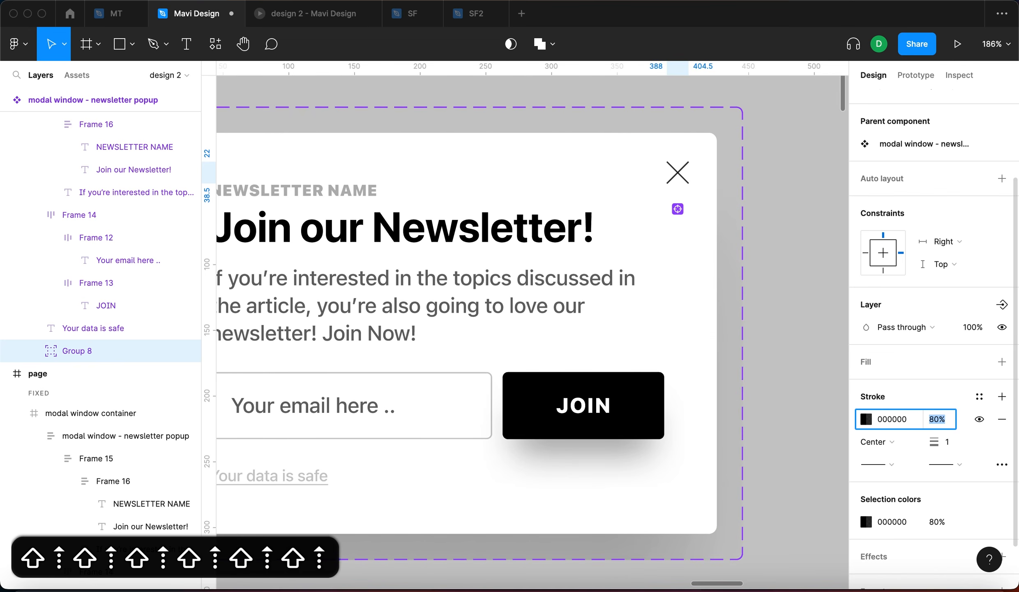
pyautogui.press('Return')
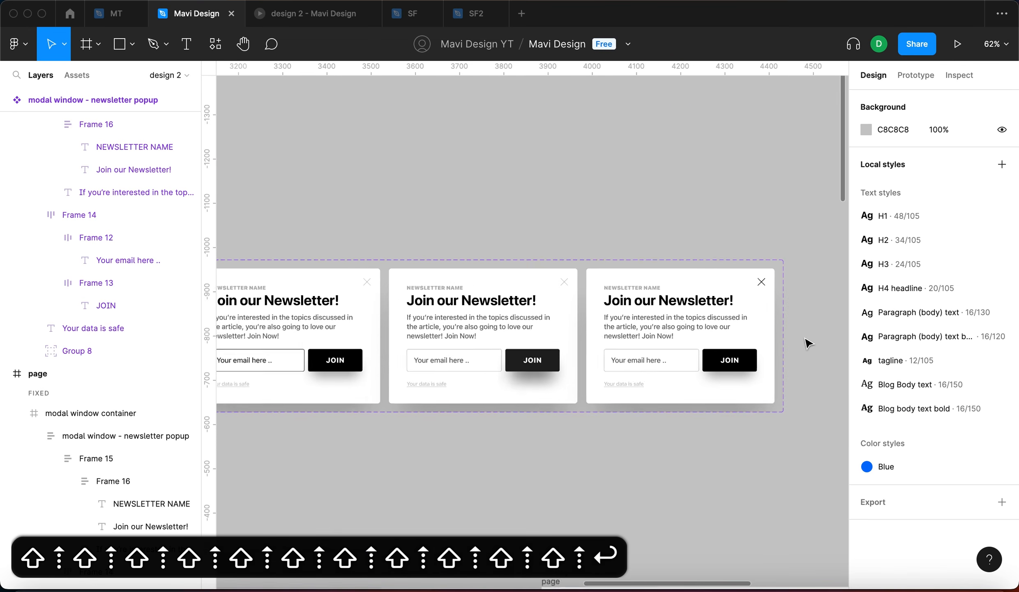
# Step: Link the default variant's email field to Variant3 with a While hovering, Change to interaction
pyautogui.scroll(-1, 808, 343)
pyautogui.hscroll(-12, 695, 176)
pyautogui.scroll(-2, 694, 176)
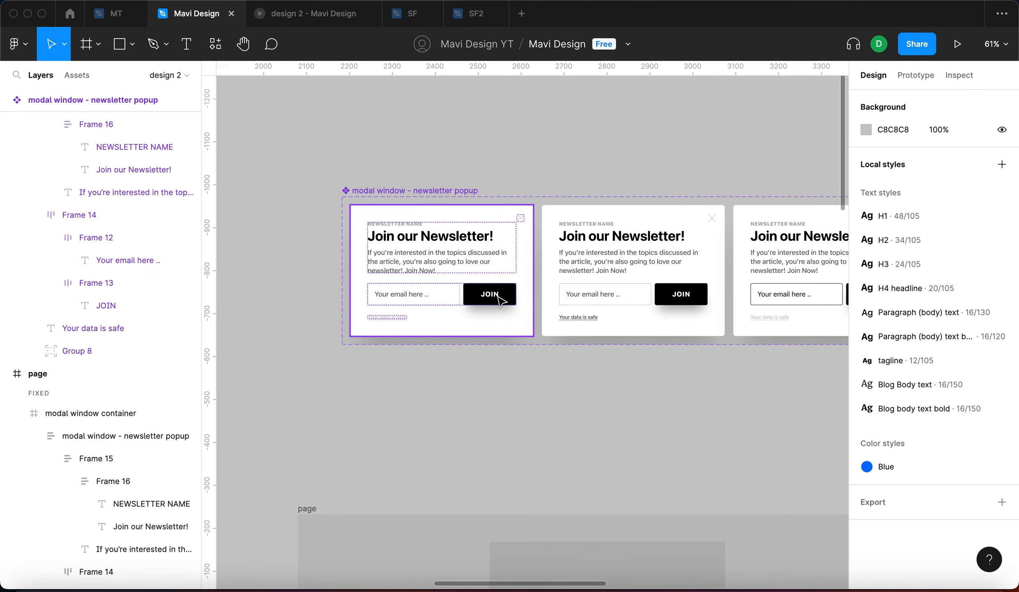
pyautogui.click(452, 316)
pyautogui.click(916, 75)
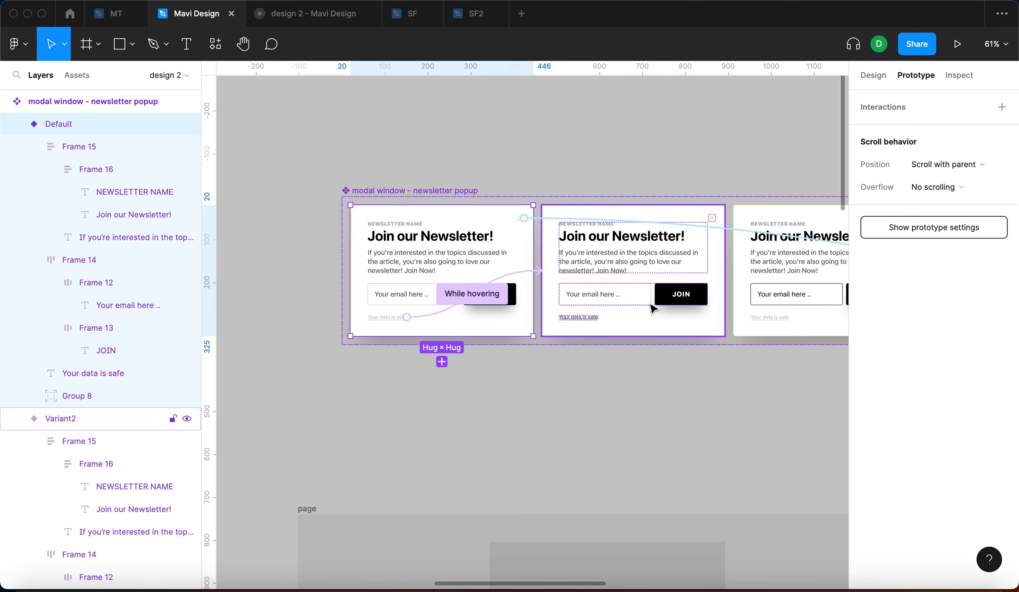
pyautogui.click(399, 298)
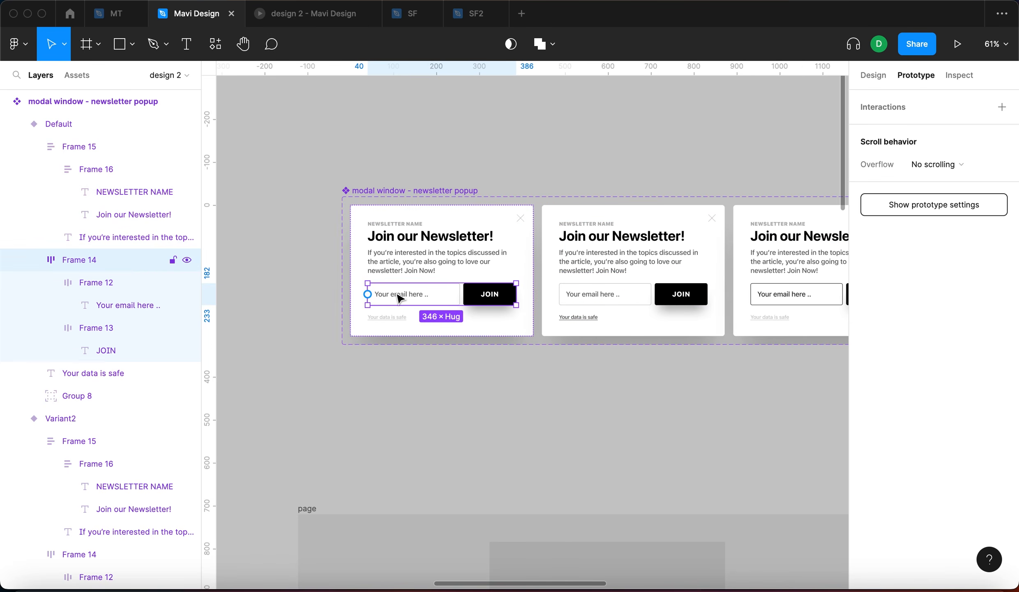
pyautogui.click(399, 298)
pyautogui.moveTo(460, 294); pyautogui.dragTo(733, 273)
pyautogui.hscroll(5, 551, 274)
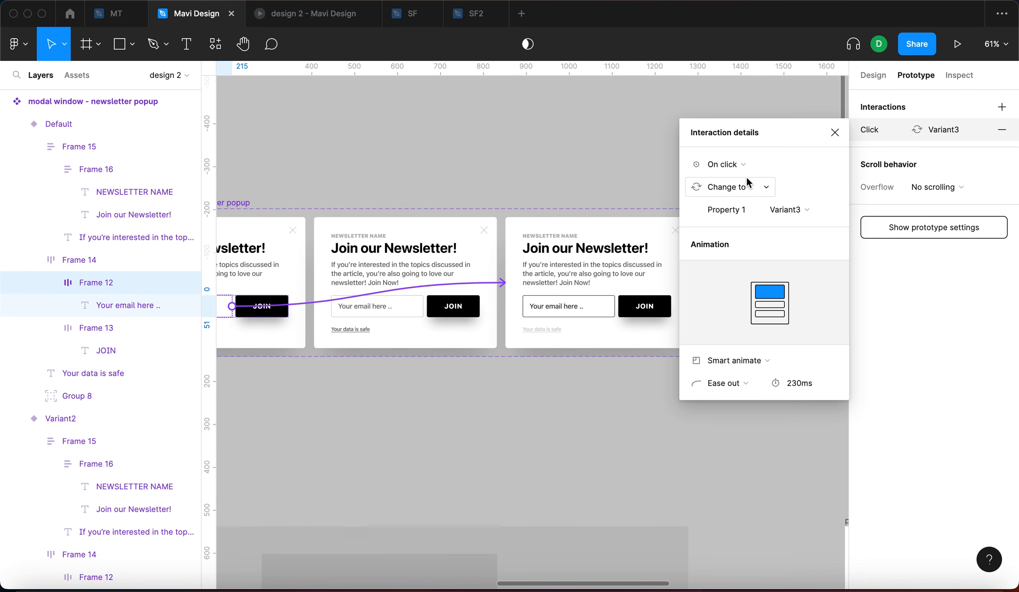
pyautogui.click(744, 164)
pyautogui.click(754, 200)
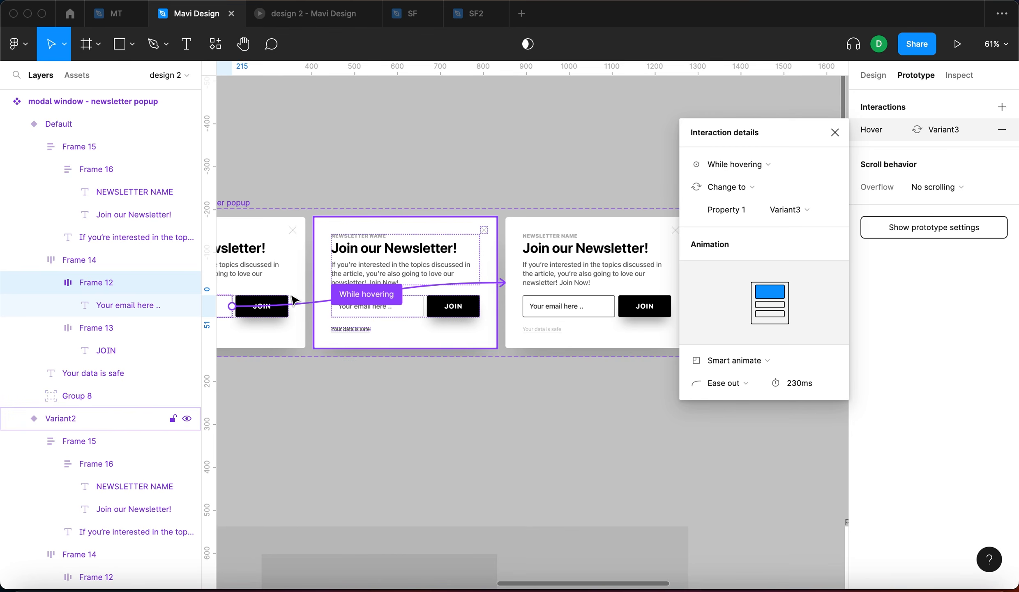
# Step: Link the default variant's JOIN button to Variant4 with an On click, Change to interaction
pyautogui.click(287, 315)
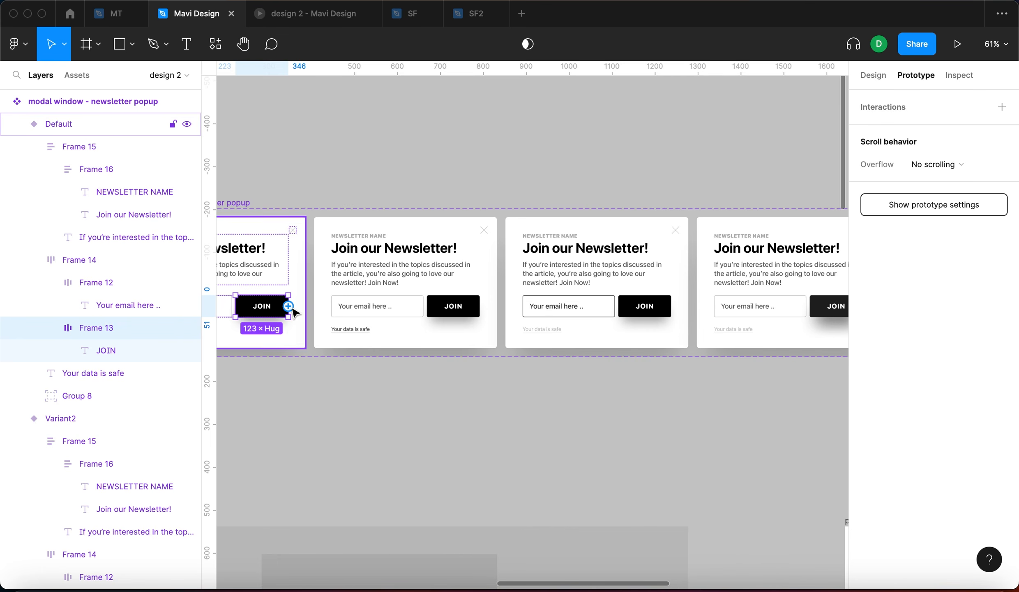
pyautogui.moveTo(710, 312); pyautogui.dragTo(719, 304)
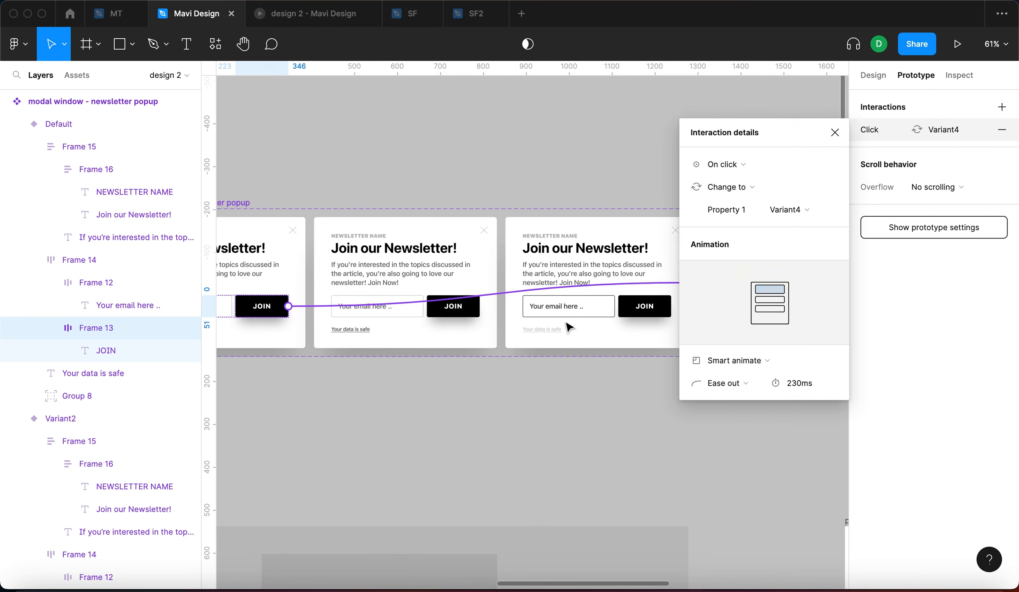
pyautogui.hscroll(3, 597, 321)
pyautogui.hscroll(-3, 458, 270)
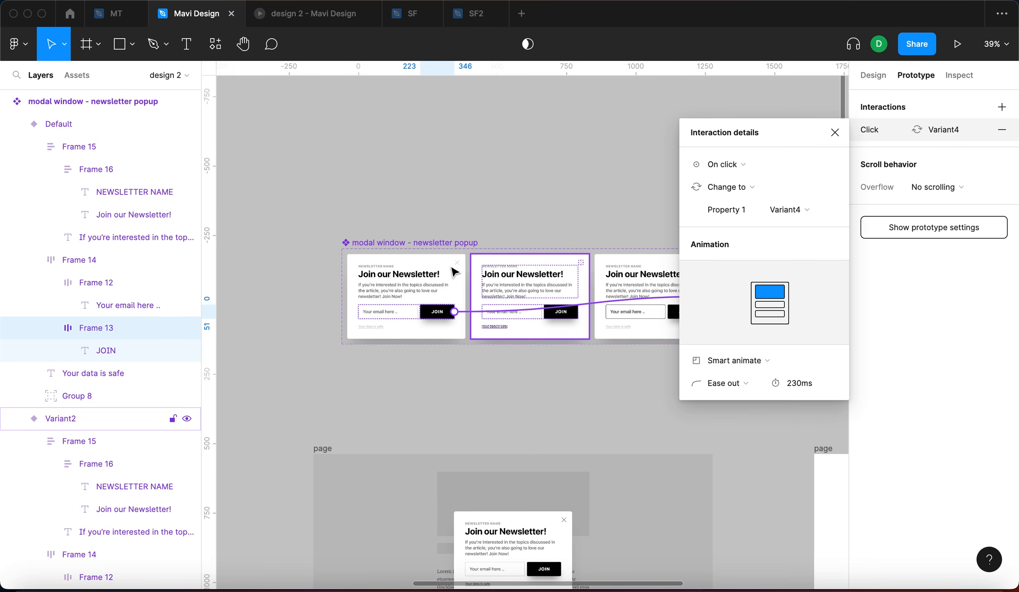
# Step: Link the default variant's close icon to Variant5 while hovering and remove its click interaction to the page
pyautogui.scroll(5, 460, 269)
pyautogui.click(465, 260)
pyautogui.scroll(-6, 476, 285)
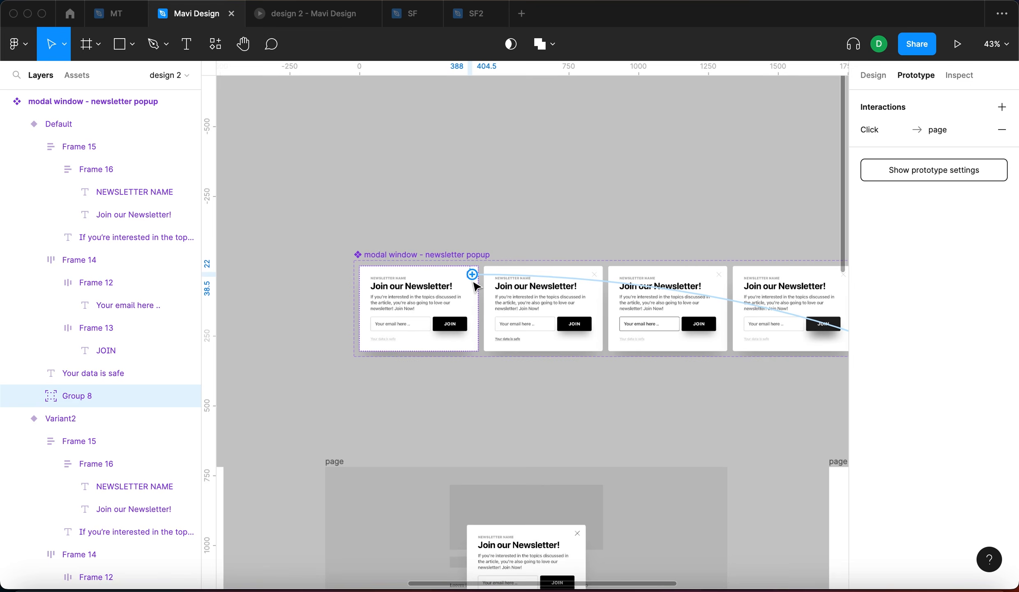
pyautogui.moveTo(508, 250); pyautogui.dragTo(608, 304)
pyautogui.hscroll(5, 793, 208)
pyautogui.click(740, 173)
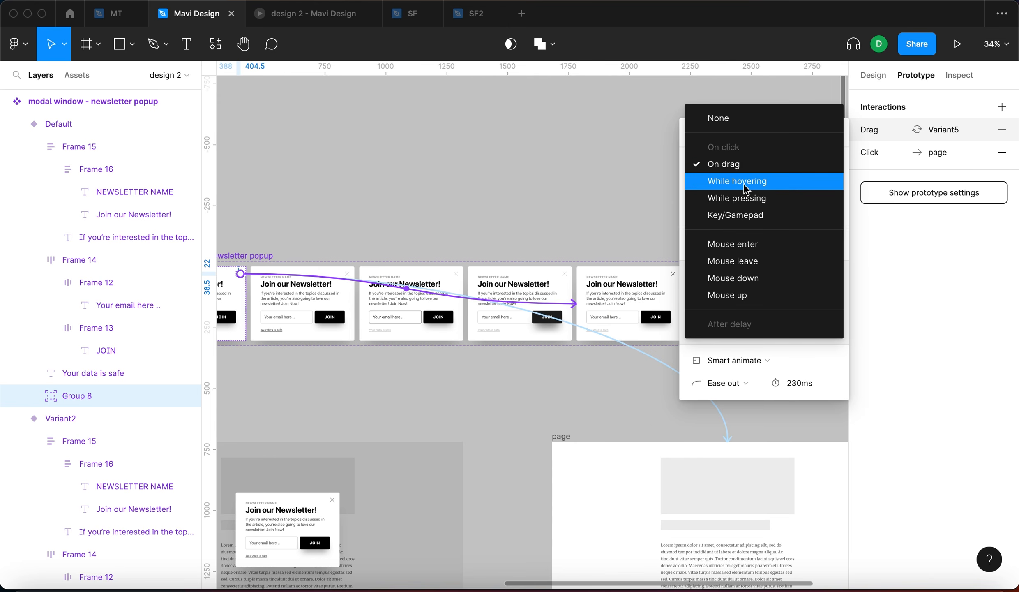
pyautogui.click(744, 179)
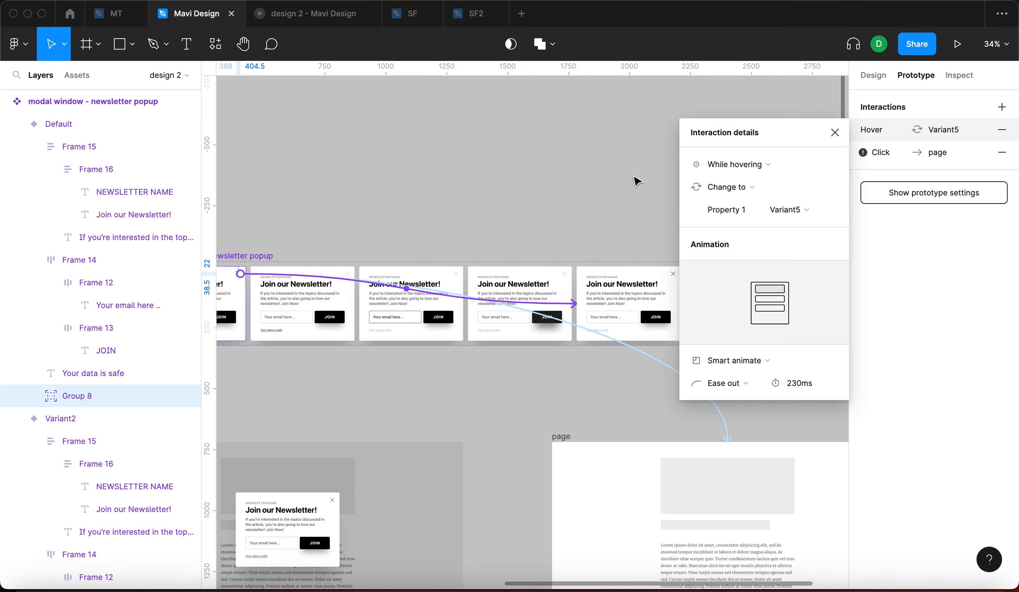
pyautogui.click(995, 153)
pyautogui.click(1002, 153)
# Step: Link the fifth variant's close icon to the page frame that follows the popup page
pyautogui.scroll(10, 519, 275)
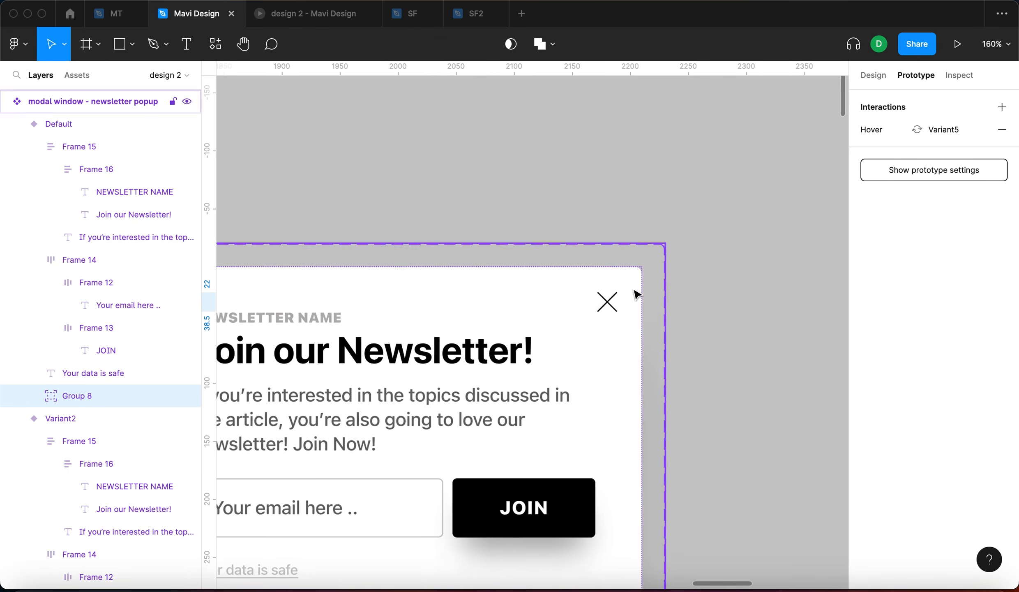
pyautogui.click(607, 302)
pyautogui.scroll(-10, 608, 304)
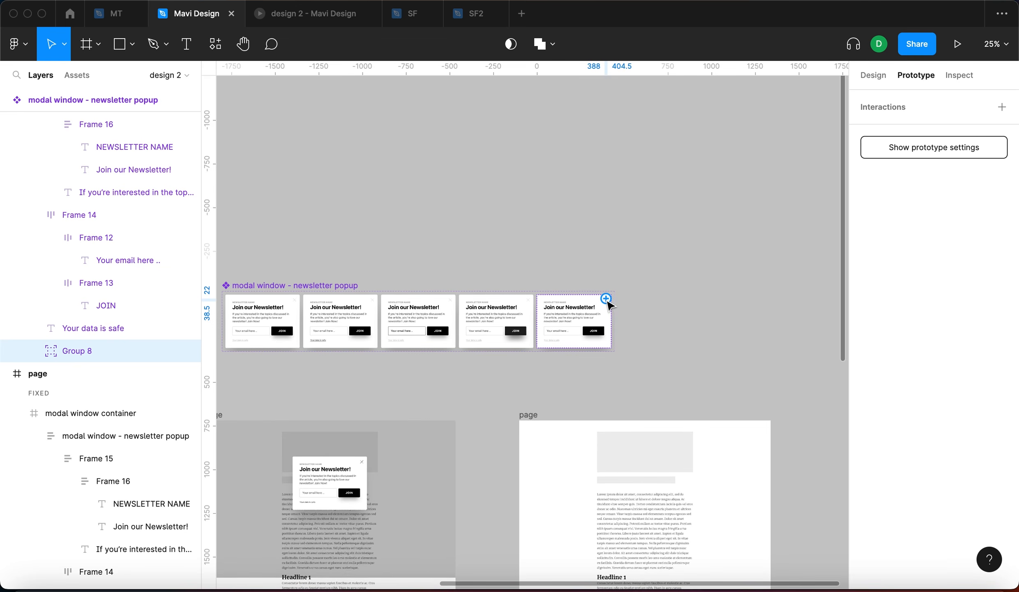
pyautogui.scroll(-5, 608, 303)
pyautogui.hscroll(-2, 608, 304)
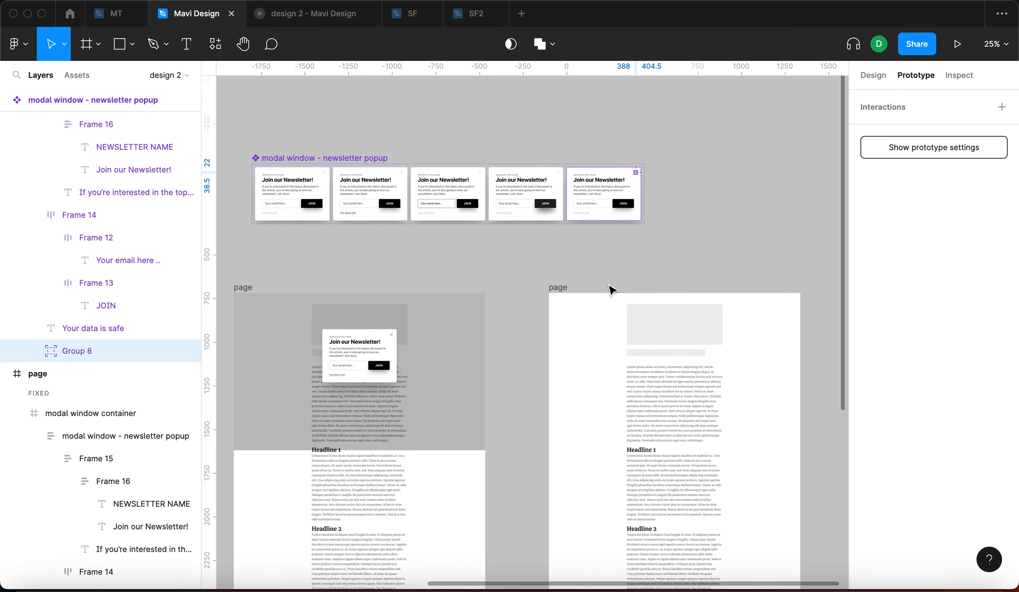
pyautogui.moveTo(639, 168); pyautogui.dragTo(725, 290)
pyautogui.click(498, 121)
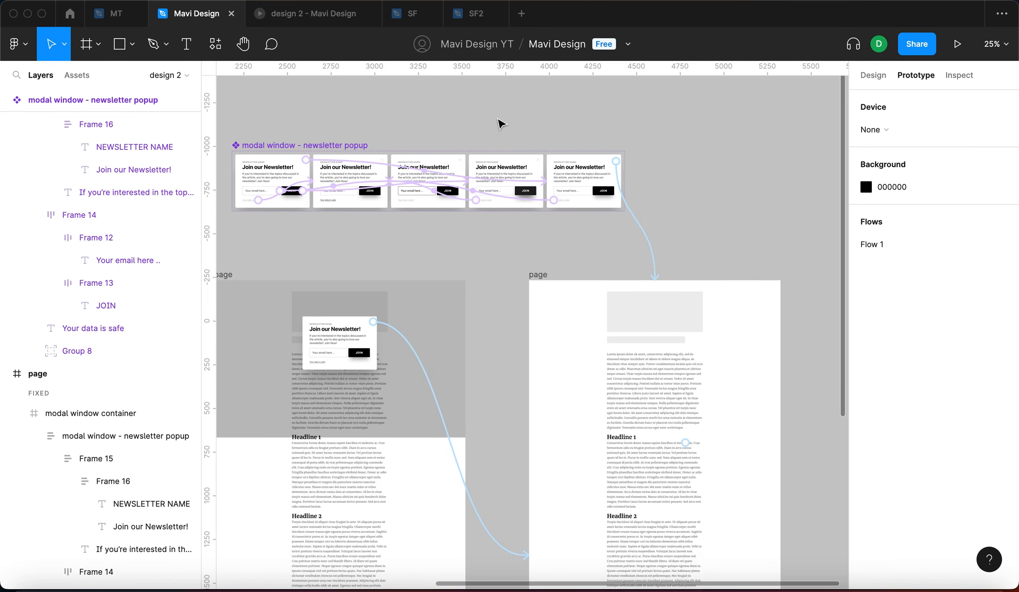
# Step: Place an instance of the newsletter popup component on the empty canvas beside the variant set
pyautogui.hscroll(-5, 498, 121)
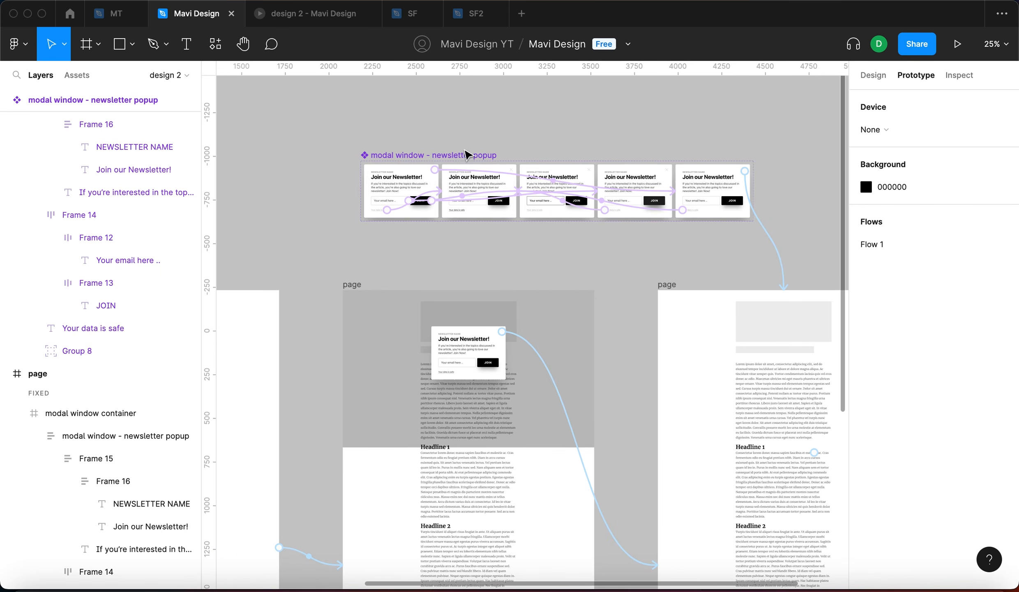
pyautogui.hscroll(-6, 472, 370)
pyautogui.click(466, 369)
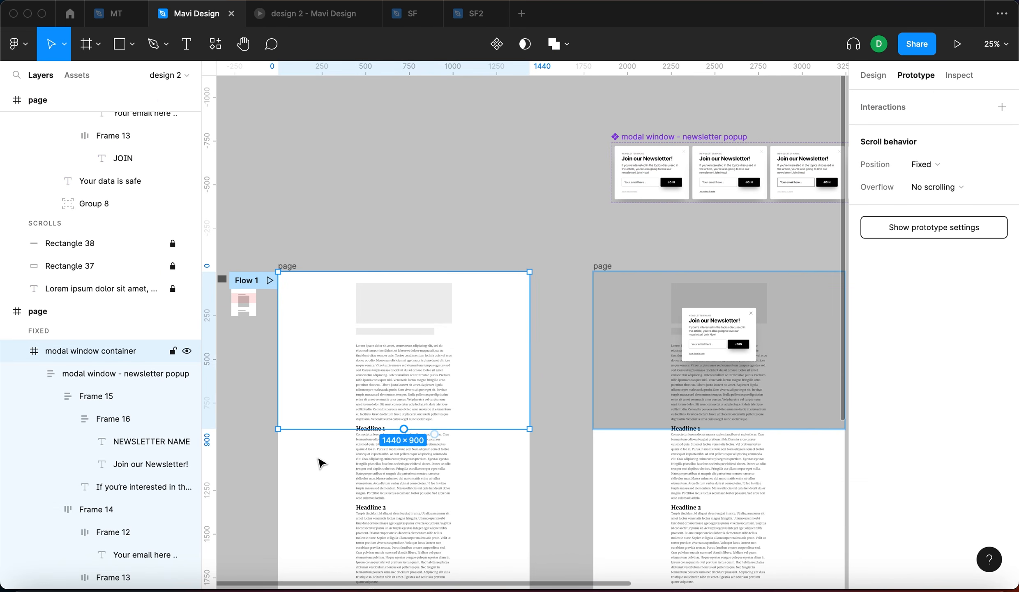
pyautogui.click(101, 373)
pyautogui.hscroll(5, 503, 159)
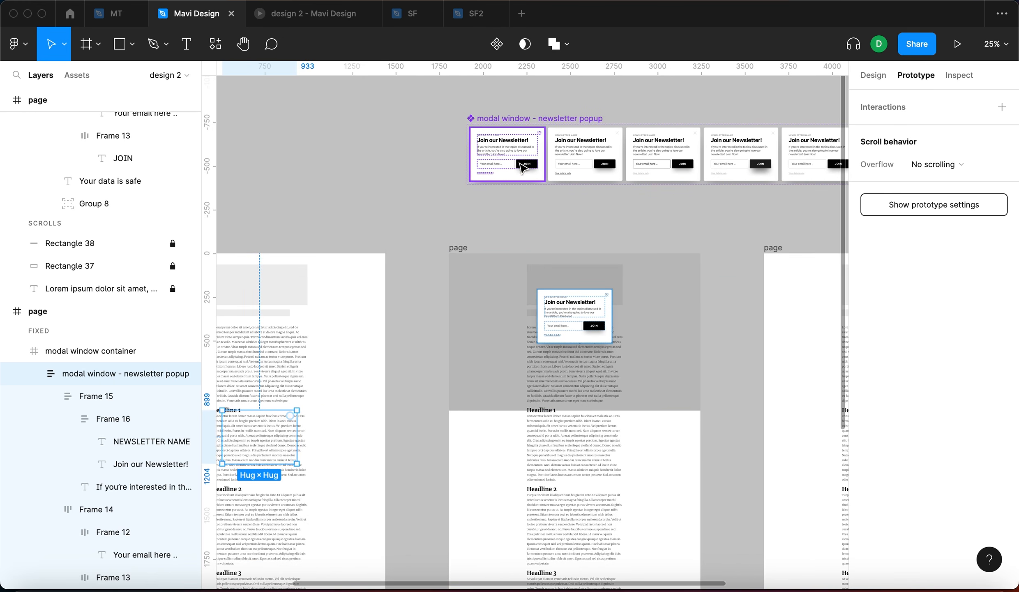
pyautogui.click(496, 161)
pyautogui.click(77, 75)
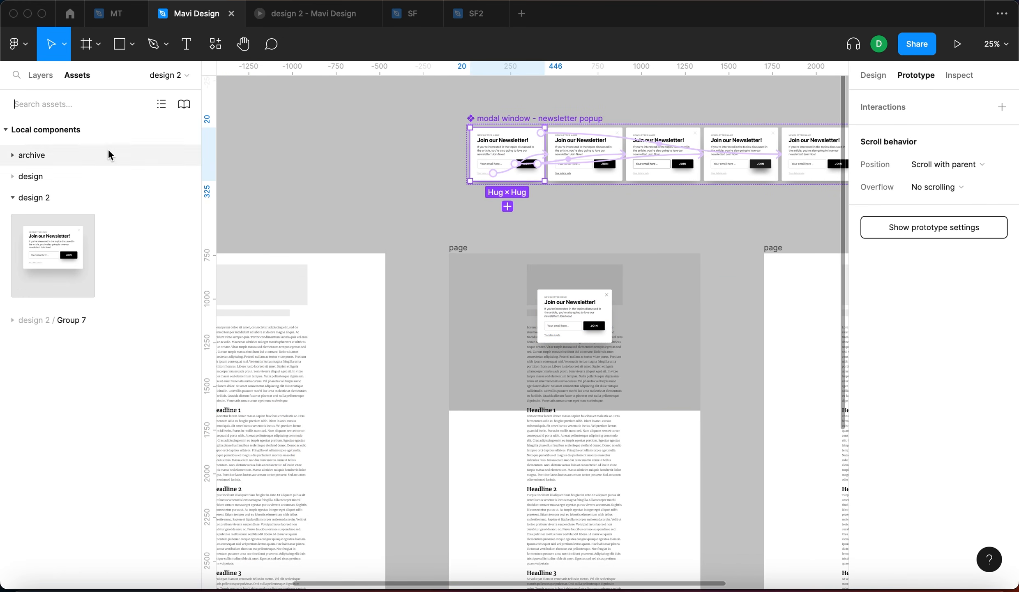
pyautogui.moveTo(54, 252); pyautogui.dragTo(400, 201)
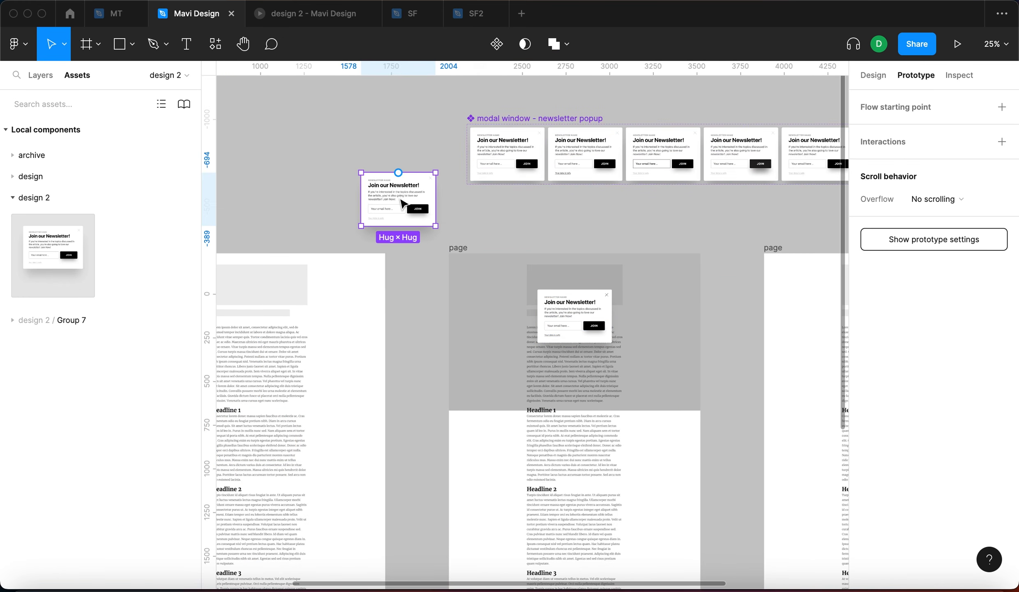
# Step: Move the popup instance into the second page's dark overlay in place of the existing popup
pyautogui.press('super+x')
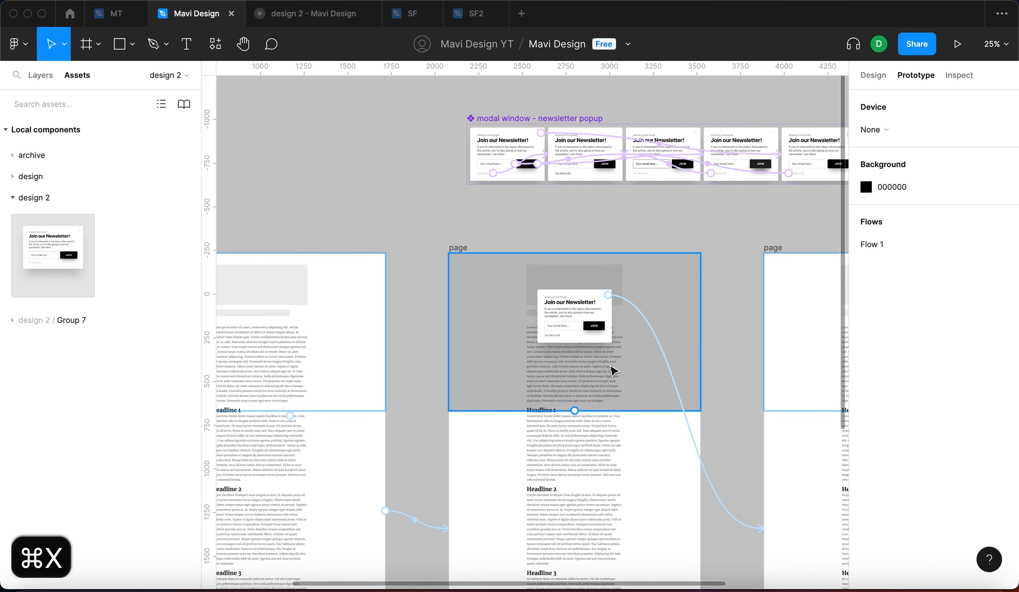
pyautogui.click(613, 371)
pyautogui.press('super+v')
pyautogui.scroll(5, 613, 371)
pyautogui.moveTo(563, 265); pyautogui.dragTo(712, 241)
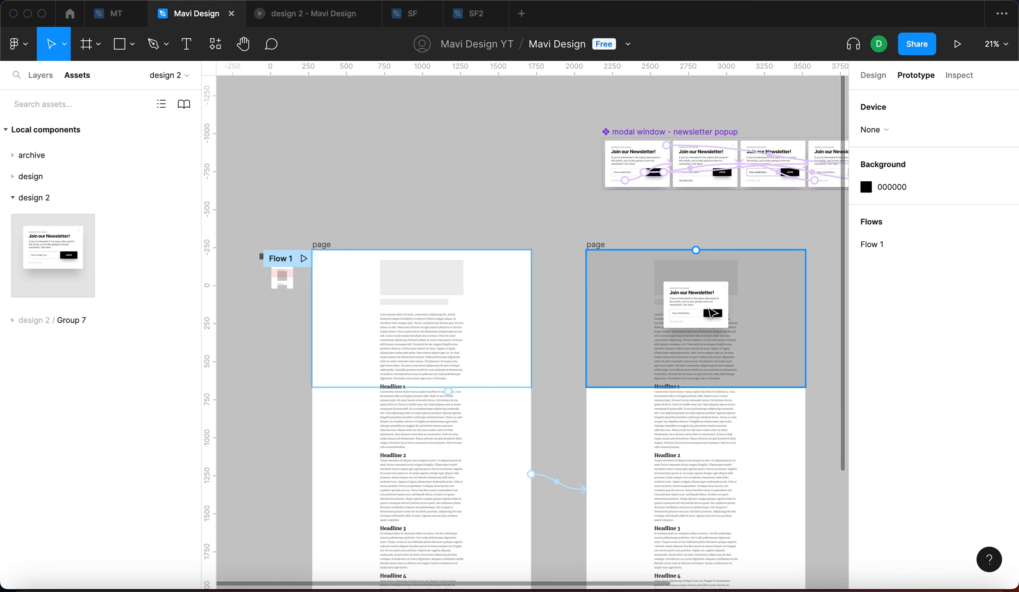
# Step: Copy the popup instance from the second page into the first page's modal window container
pyautogui.click(712, 313)
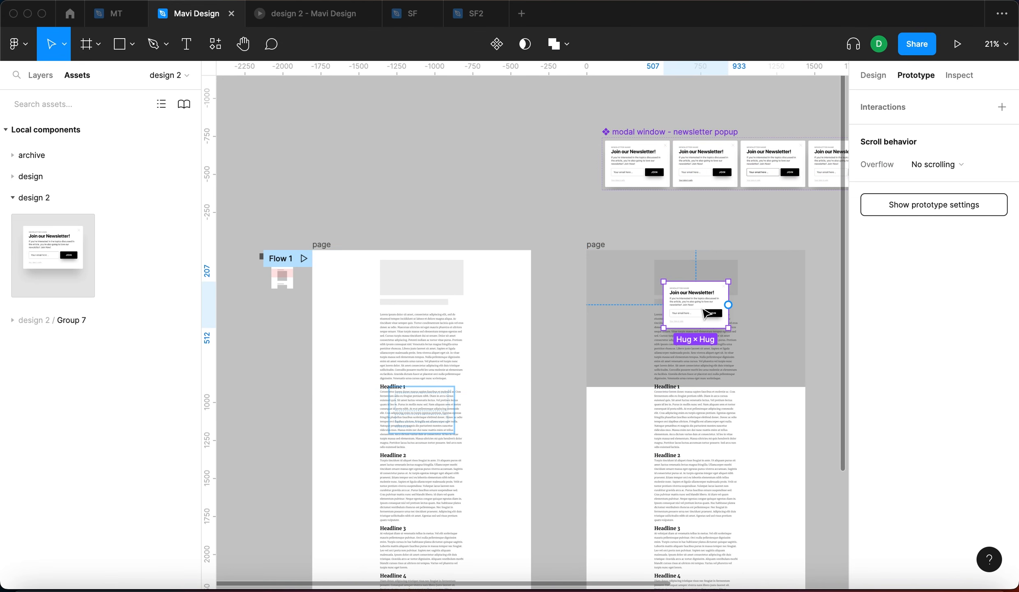
pyautogui.press('super+c')
pyautogui.click(475, 330)
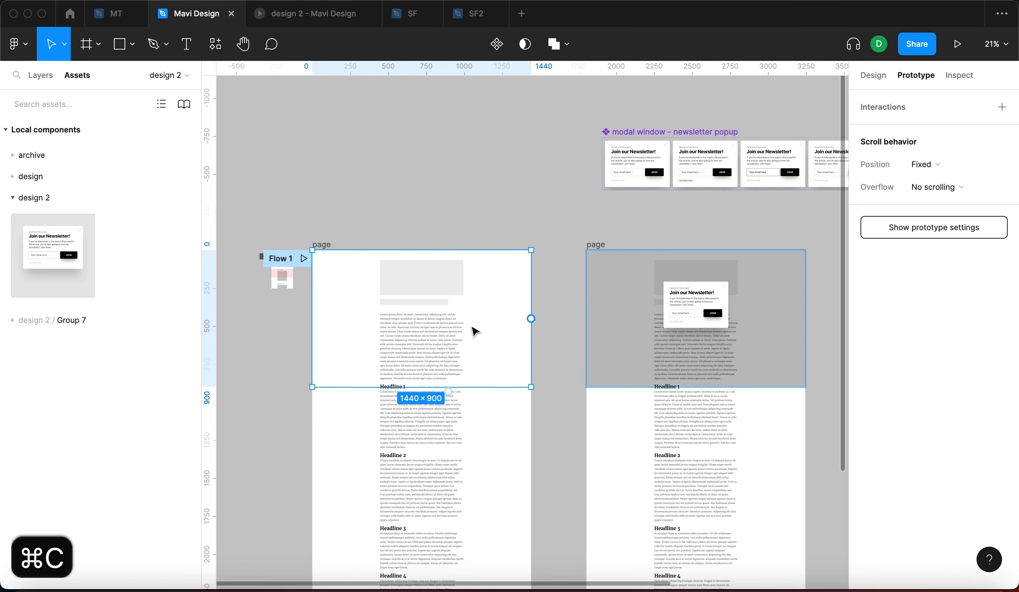
pyautogui.press('super+v')
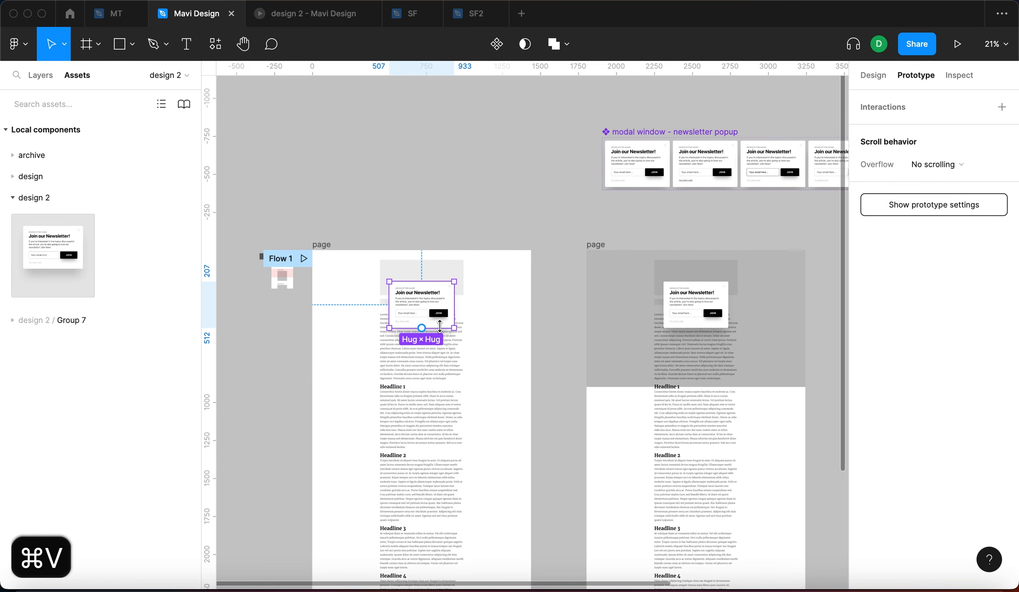
# Step: Move the first page's popup instance straight down to Y 930, below the modal container's visible area
pyautogui.hotkey('shift', 'Down')
pyautogui.hotkey('shift', 'Down')
pyautogui.hotkey('shift', 'Down')
pyautogui.hotkey('shift', 'Down')
pyautogui.hotkey('shift', 'Down')
pyautogui.click(873, 75)
pyautogui.hotkey('shift', 'Down')
pyautogui.hotkey('shift', 'Down')
pyautogui.hotkey('shift', 'Down')
pyautogui.hotkey('shift', 'Down')
pyautogui.hotkey('shift', 'Down')
pyautogui.hotkey('shift', 'Down')
pyautogui.hotkey('shift', 'Down')
pyautogui.hotkey('shift', 'Down')
pyautogui.hotkey('shift', 'Down')
pyautogui.hotkey('shift', 'Down')
pyautogui.hotkey('shift', 'Down')
pyautogui.hotkey('shift', 'Down')
pyautogui.hotkey('shift', 'Down')
pyautogui.hotkey('shift', 'Down')
pyautogui.hotkey('shift', 'Down')
pyautogui.hotkey('shift', 'Down')
pyautogui.hotkey('shift', 'Down')
pyautogui.hotkey('shift', 'Down')
pyautogui.hotkey('shift', 'Down')
pyautogui.hotkey('shift', 'Down')
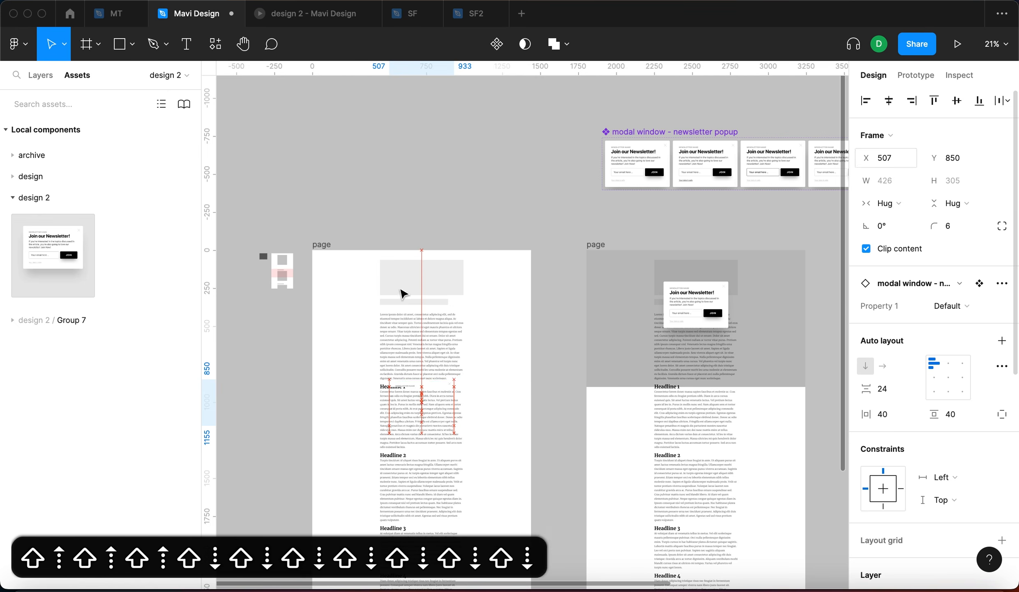
pyautogui.hotkey('shift', 'Down')
pyautogui.hotkey('shift', 'Down')
pyautogui.hotkey('shift', 'Down')
pyautogui.hotkey('shift', 'Down')
pyautogui.hotkey('shift', 'Down')
pyautogui.hotkey('shift', 'Down')
pyautogui.hotkey('shift', 'Down')
pyautogui.hotkey('shift', 'Down')
# Step: Delete the old non-component newsletter popup from the first page's modal window container
pyautogui.click(40, 76)
pyautogui.scroll(-1, 64, 353)
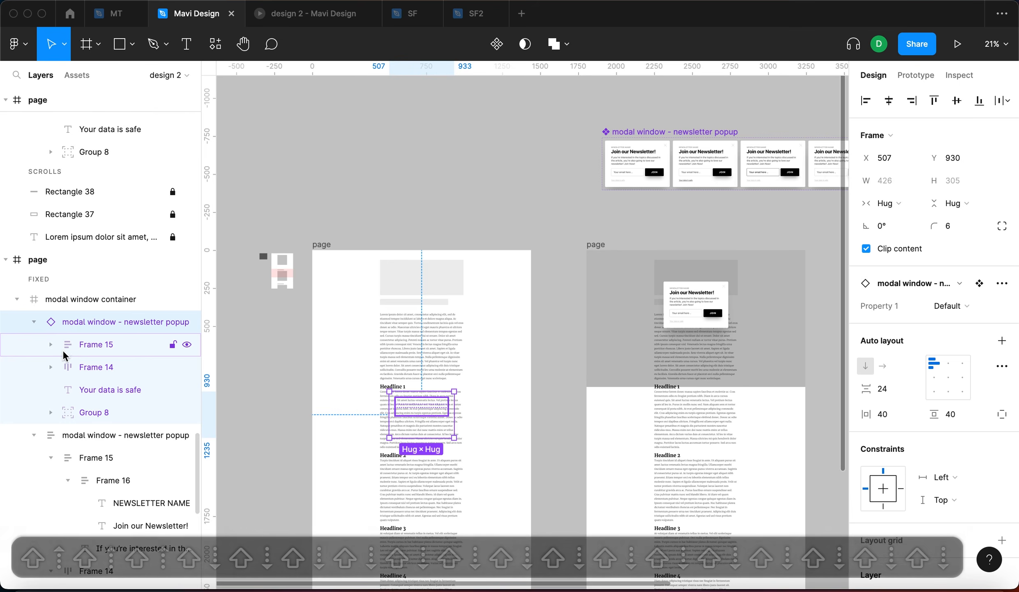
pyautogui.click(72, 439)
pyautogui.press('BackSpace')
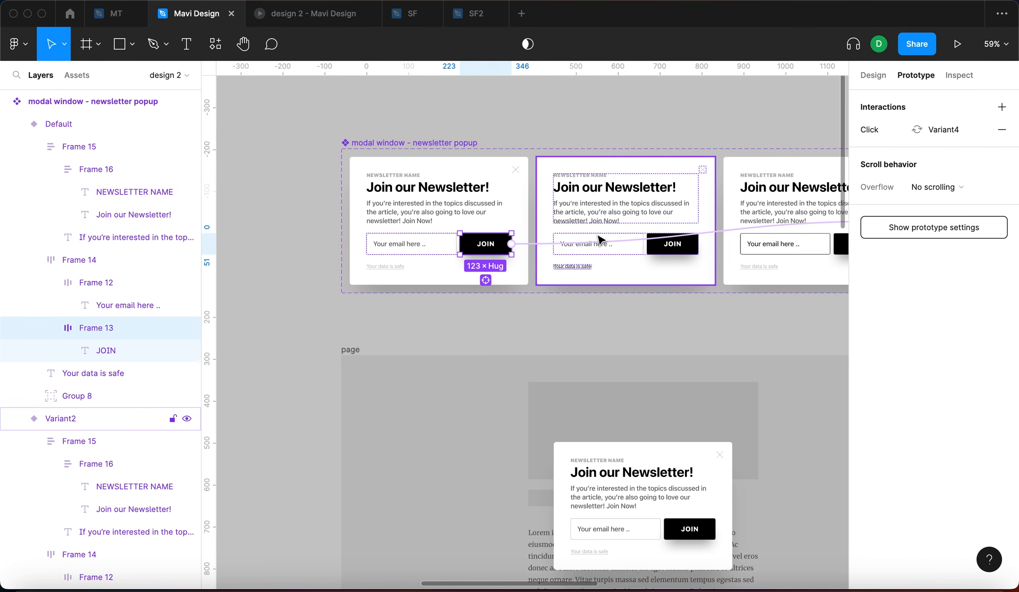
# Step: Set the Default variant's JOIN button interaction with Variant4 to trigger while hovering
pyautogui.hscroll(4, 600, 239)
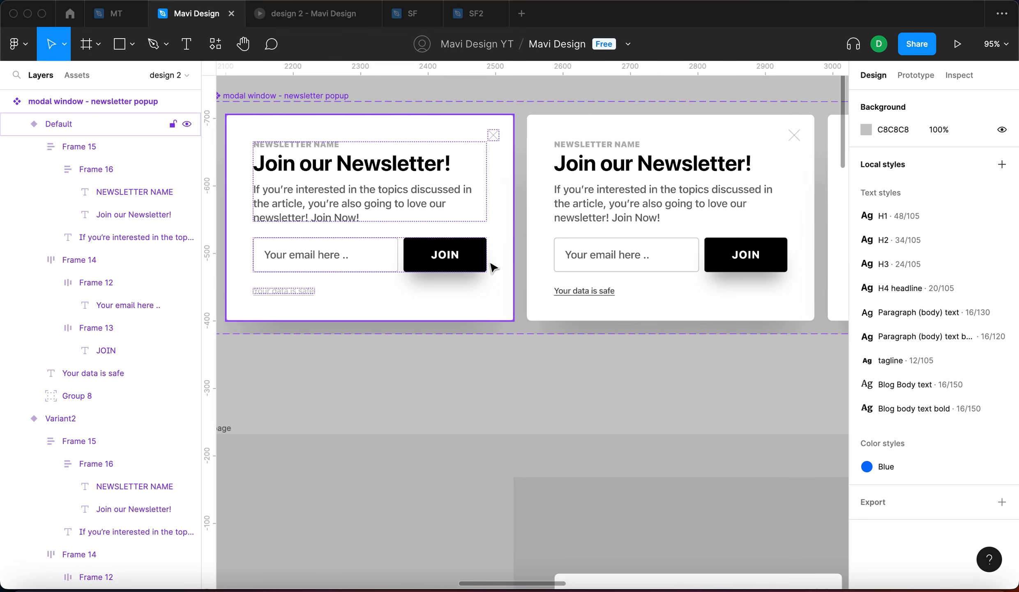
pyautogui.doubleClick(445, 262)
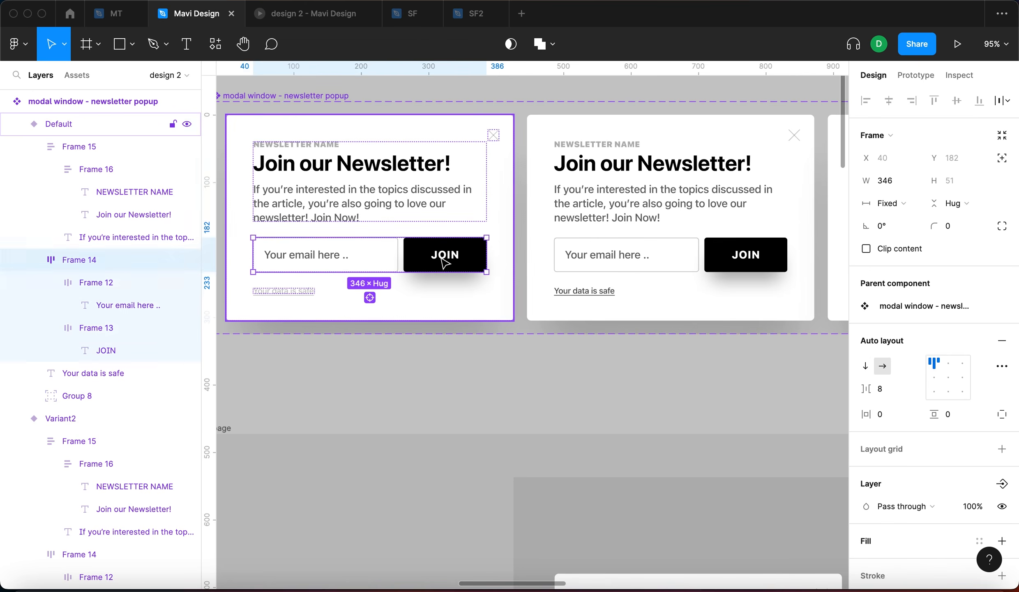
pyautogui.click(916, 75)
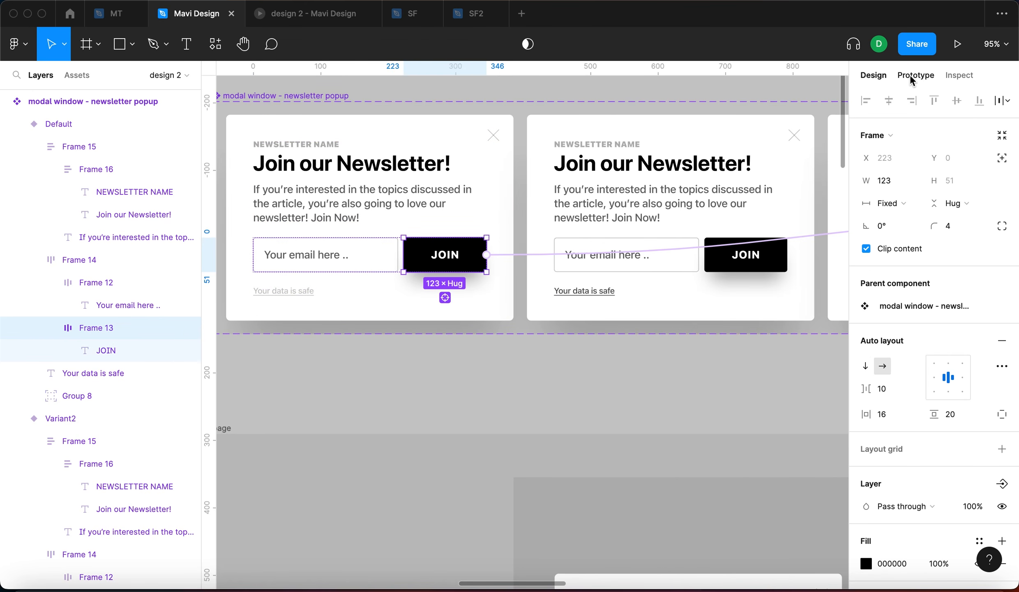
pyautogui.click(870, 130)
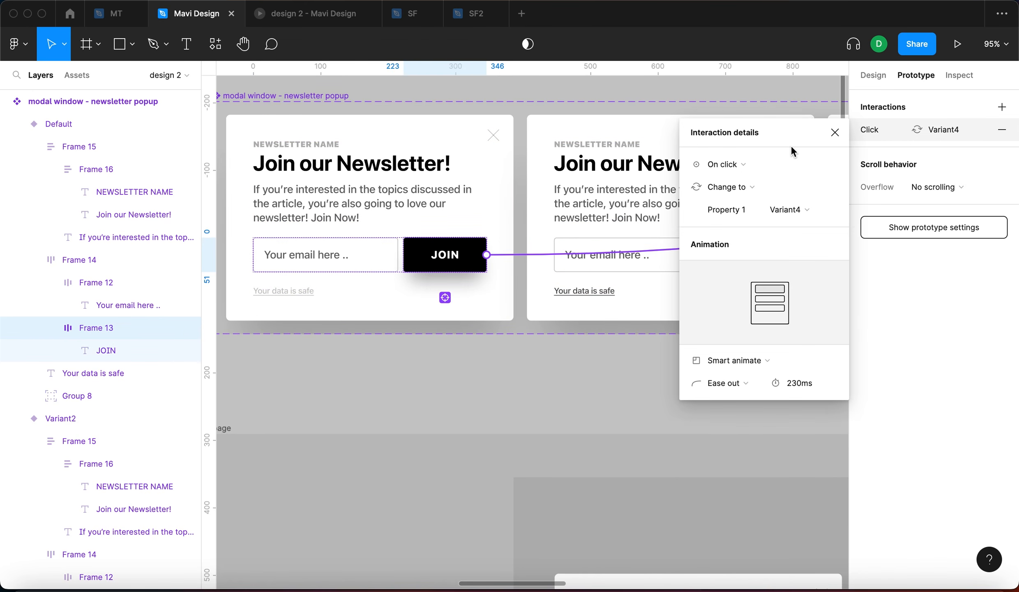
pyautogui.click(762, 164)
pyautogui.click(760, 199)
# Step: Restart the prototype preview, scroll the blog page until the newsletter popup appears, close the popup and scroll through the article
pyautogui.hotkey('ctrl', 'Tab')
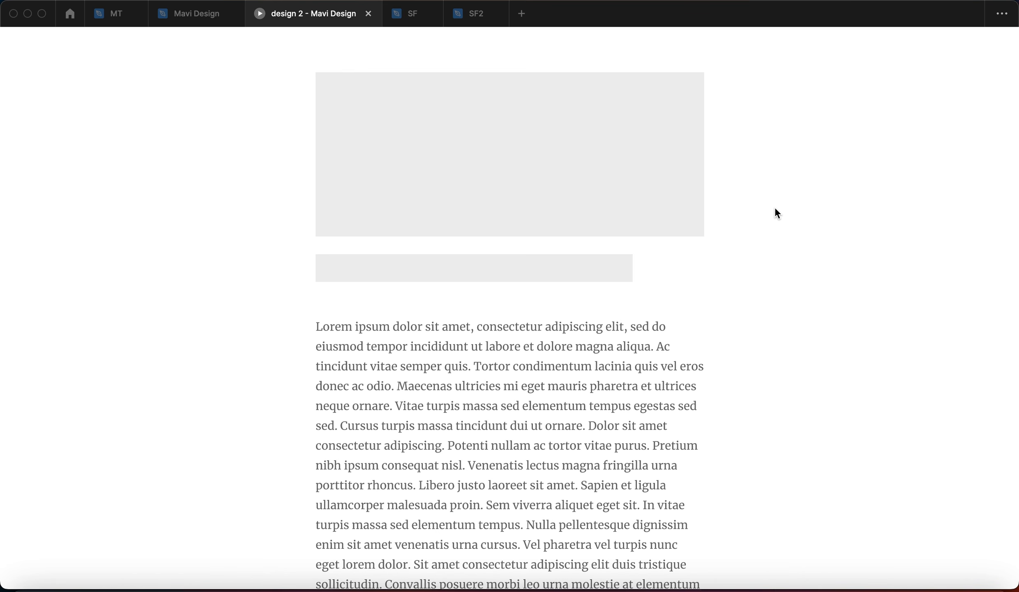
pyautogui.press('r')
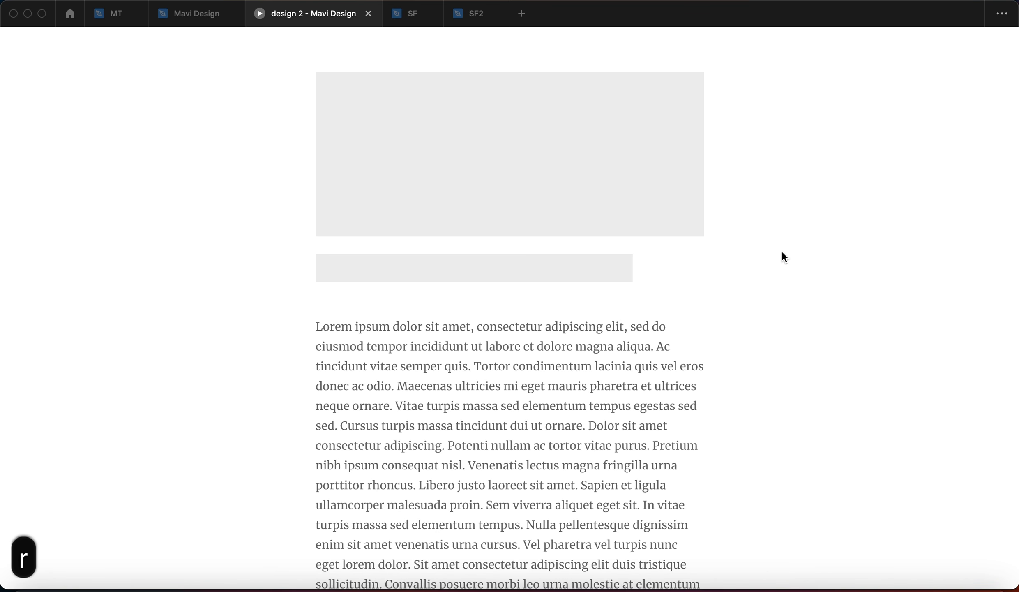
pyautogui.scroll(-13, 783, 253)
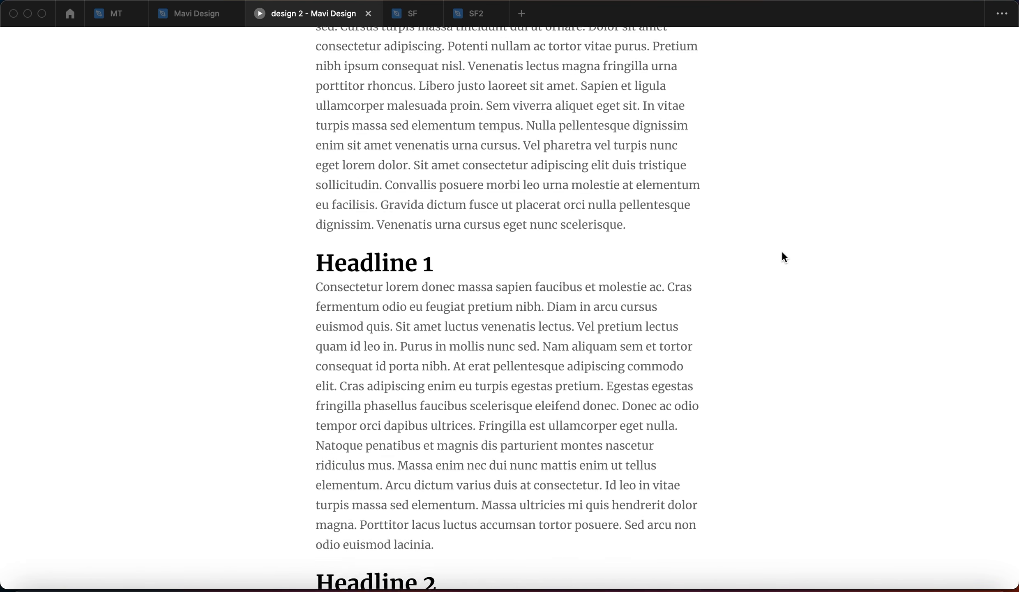
pyautogui.scroll(-4, 783, 257)
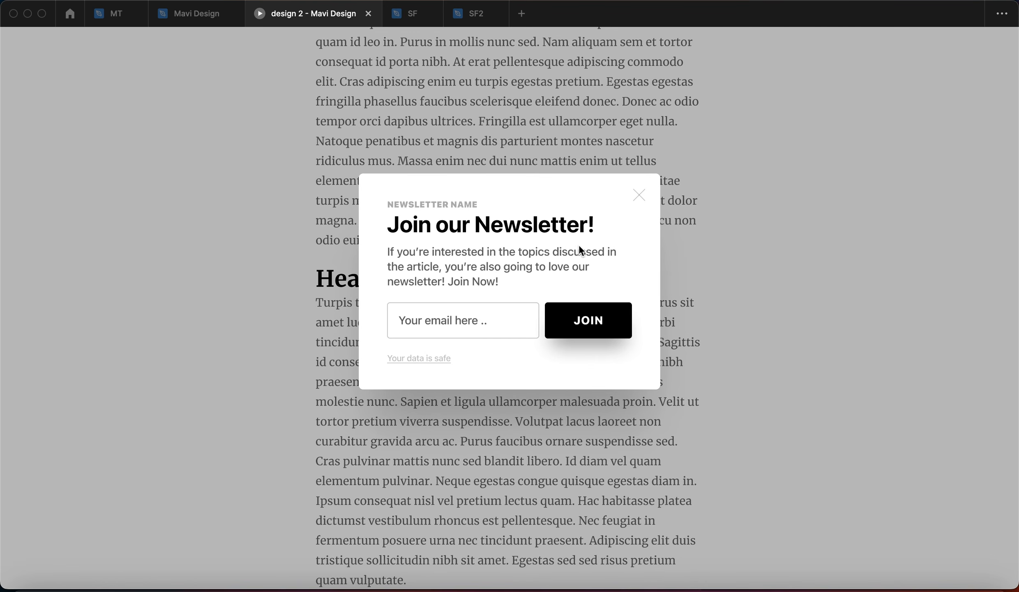
pyautogui.click(636, 198)
pyautogui.scroll(-10, 672, 320)
pyautogui.scroll(-5, 673, 324)
pyautogui.scroll(20, 673, 325)
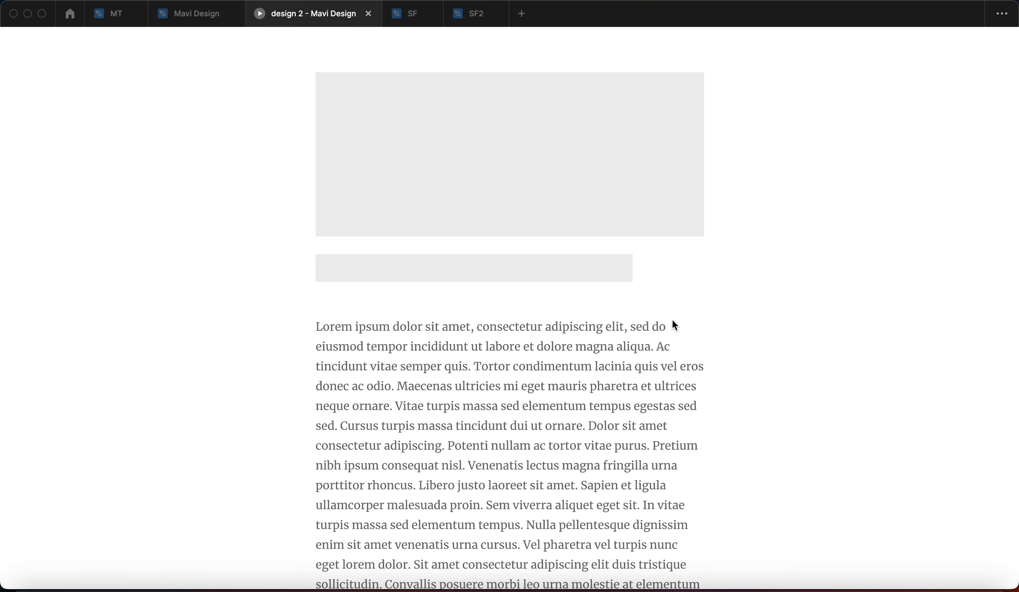
# Step: Replay the prototype to test the popup's JOIN hover state and close action, and check scrolling across the whole page
pyautogui.press('r')
pyautogui.scroll(-10, 673, 320)
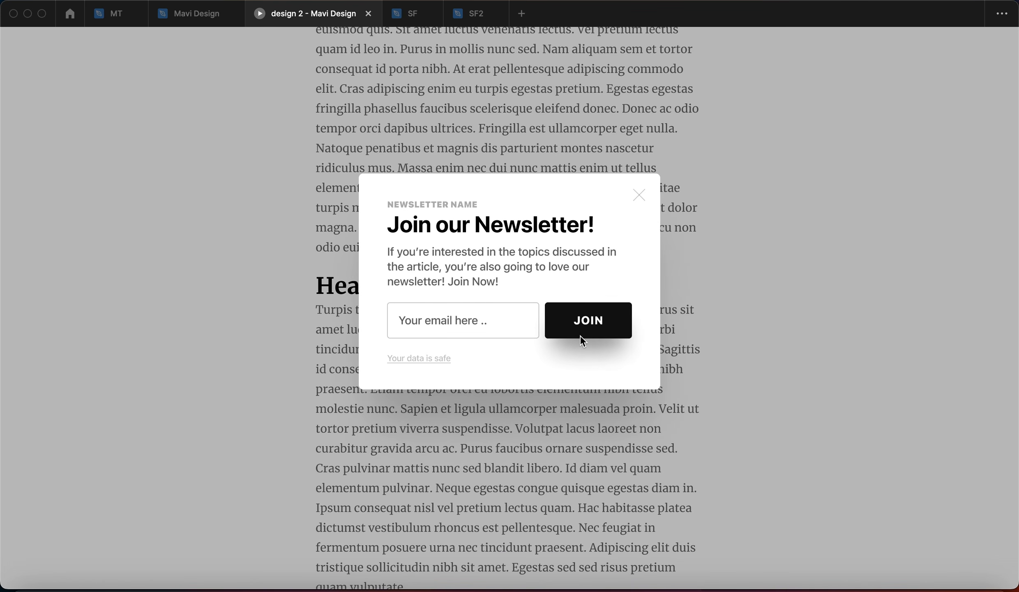
pyautogui.click(640, 195)
pyautogui.scroll(-20, 706, 300)
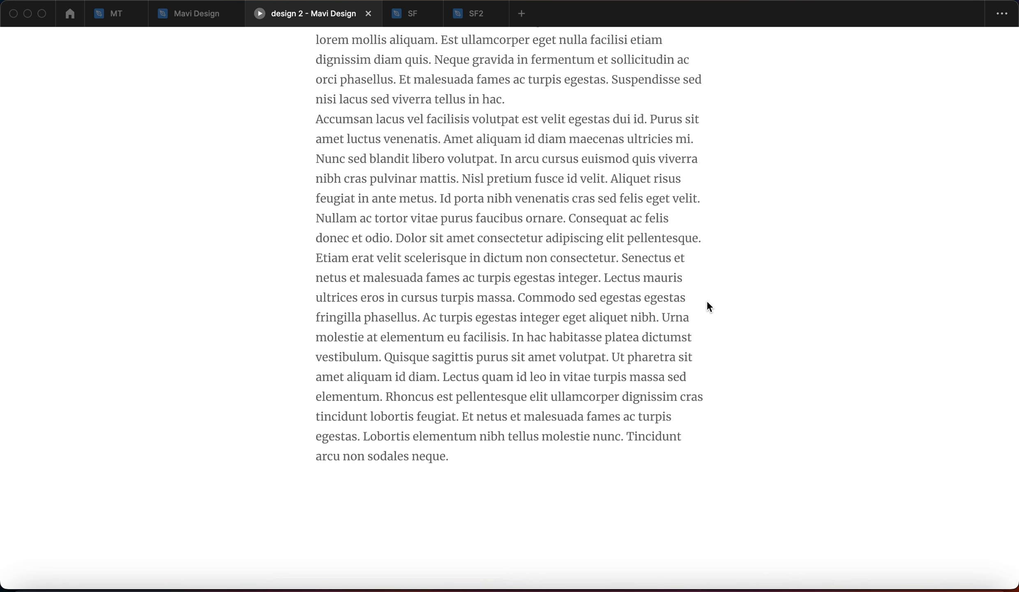
pyautogui.scroll(20, 707, 306)
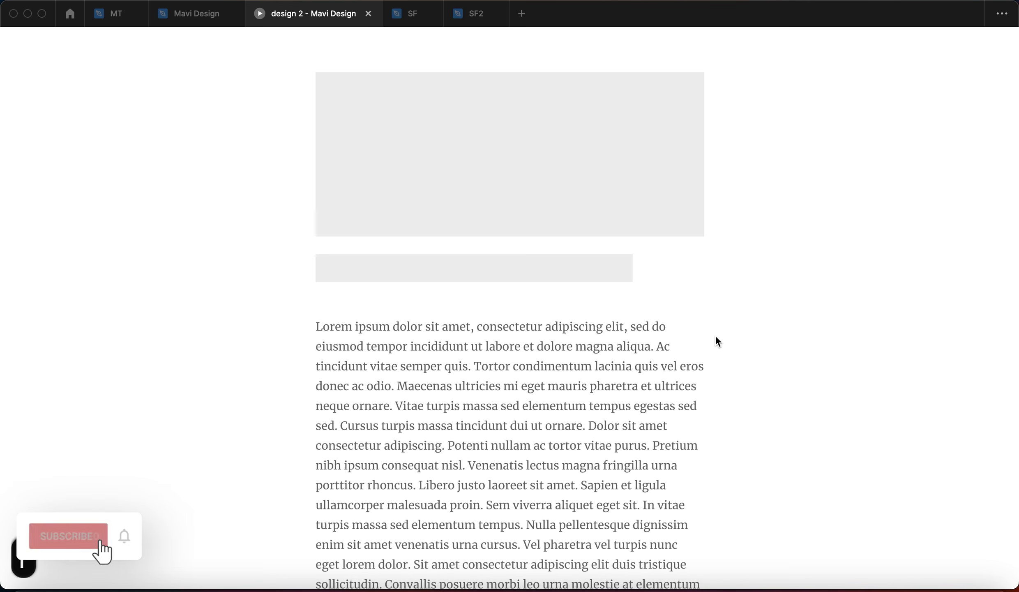
pyautogui.scroll(-5, 715, 335)
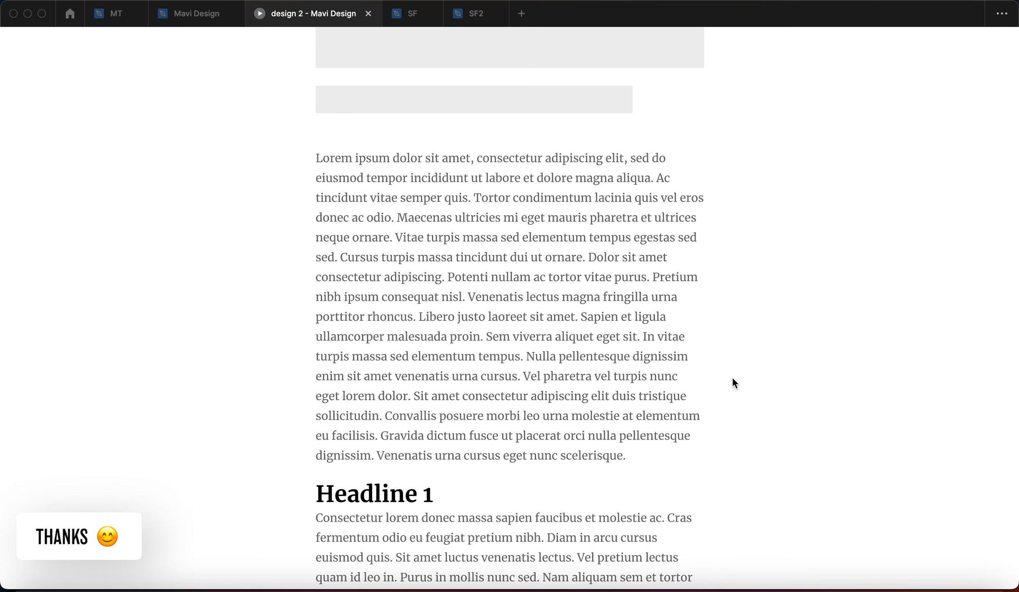